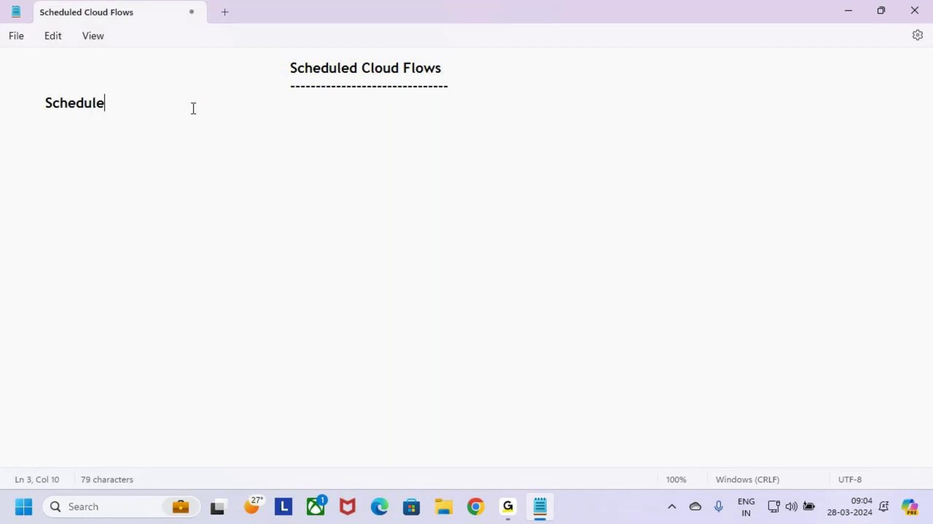
Step: Start the definition line below the heading with "Scheduled Cloud Flows are used to"
{"action": "type", "text": "d Cloud"}
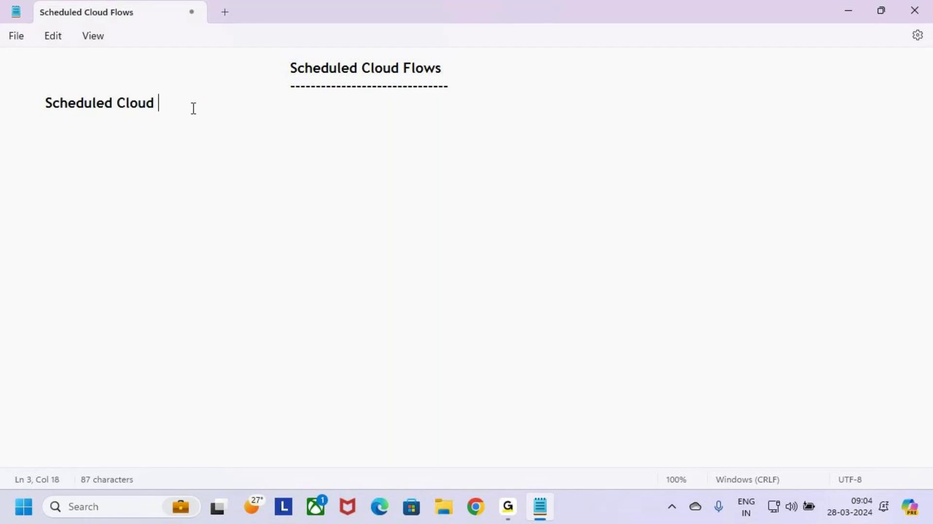
{"action": "type", "text": "G"}
{"action": "key", "text": "BackSpace"}
{"action": "type", "text": "Flows are use d"}
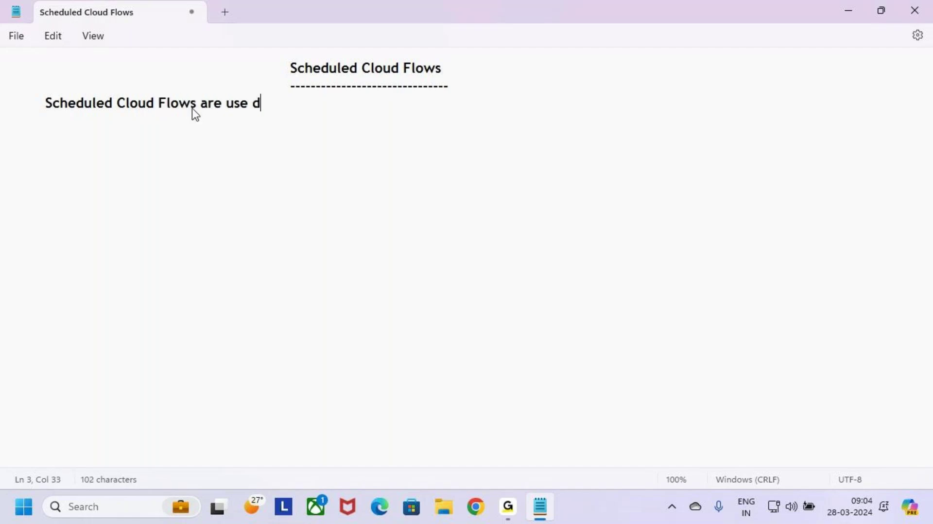
{"action": "key", "text": "BackSpace"}
{"action": "key", "text": "BackSpace"}
{"action": "key", "text": "BackSpace"}
{"action": "key", "text": "BackSpace"}
{"action": "key", "text": "BackSpace"}
{"action": "key", "text": "BackSpace"}
{"action": "type", "text": "u"}
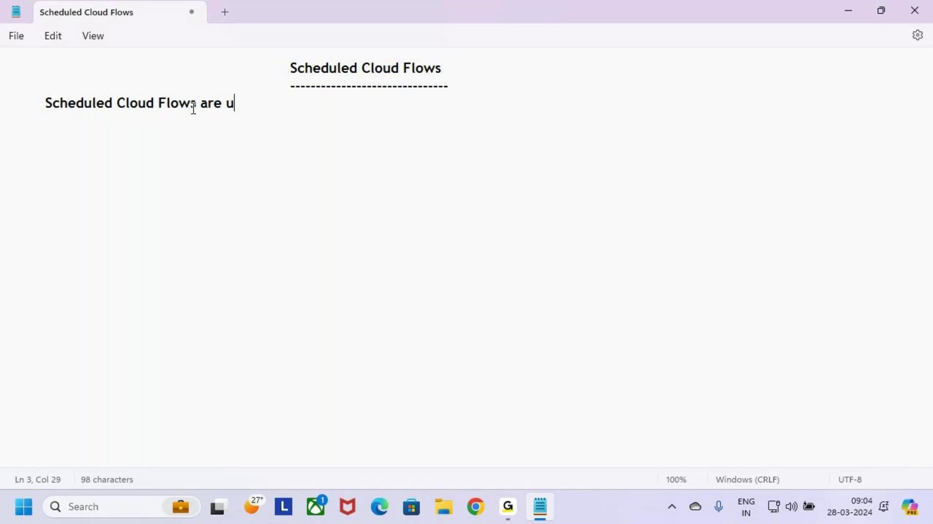
{"action": "type", "text": "sed to Au"}
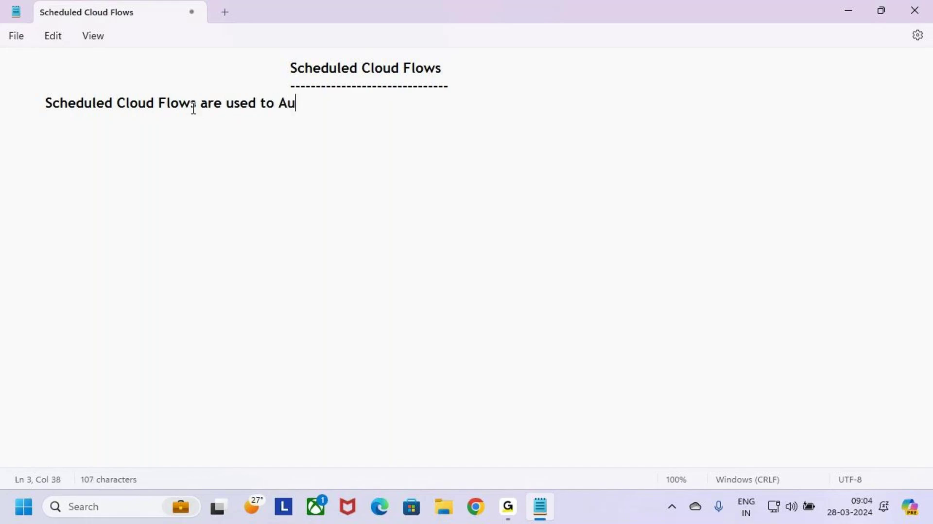
Step: Continue the definition with "Automate the Repeated Workflows based on the", correcting the spelling mistakes
{"action": "type", "text": "topomate"}
{"action": "key", "text": "BackSpace"}
{"action": "key", "text": "BackSpace"}
{"action": "key", "text": "BackSpace"}
{"action": "key", "text": "BackSpace"}
{"action": "key", "text": "BackSpace"}
{"action": "key", "text": "BackSpace"}
{"action": "key", "text": "BackSpace"}
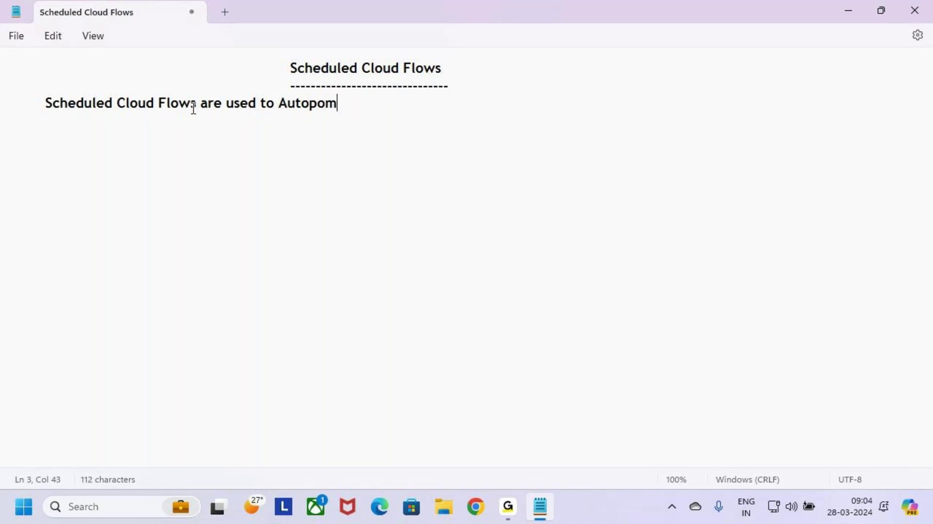
{"action": "key", "text": "BackSpace"}
{"action": "key", "text": "BackSpace"}
{"action": "key", "text": "BackSpace"}
{"action": "key", "text": "BackSpace"}
{"action": "type", "text": "A"}
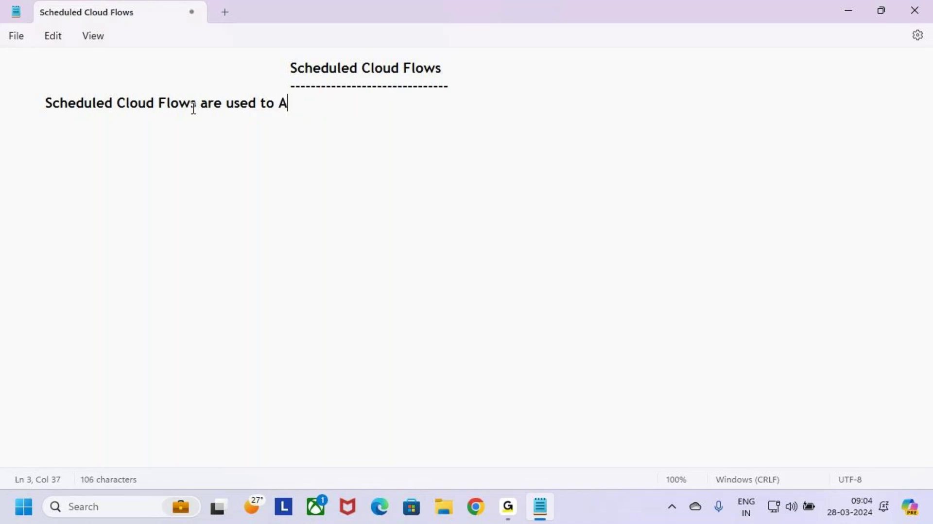
{"action": "type", "text": "utomaate the"}
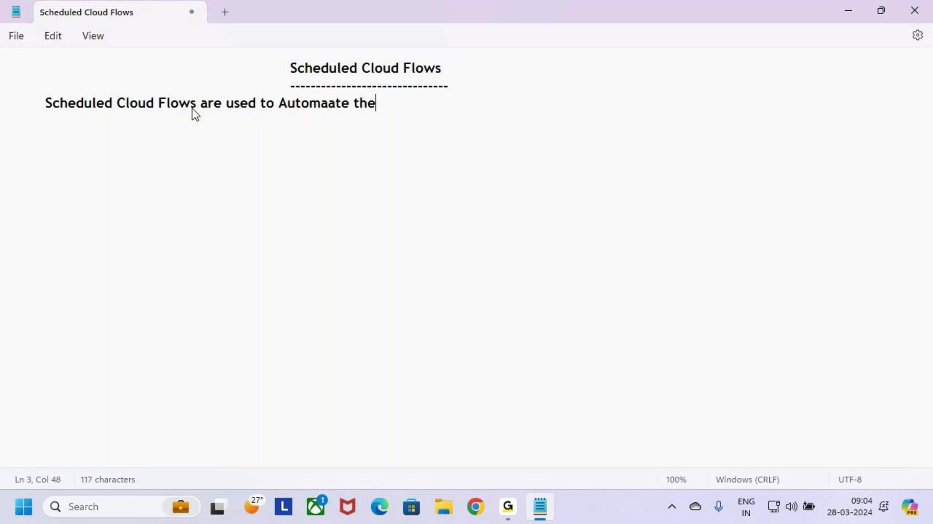
{"action": "key", "text": "BackSpace"}
{"action": "type", "text": "e Repeated "}
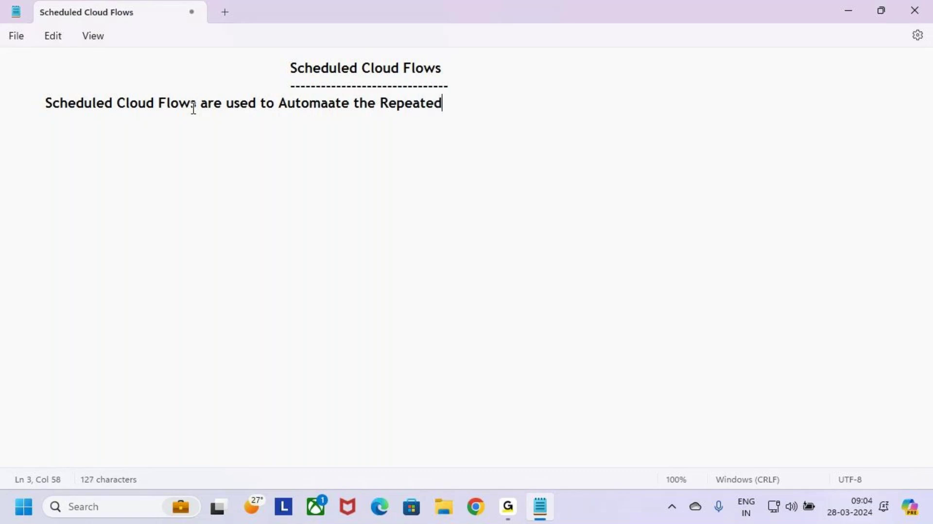
{"action": "type", "text": "Workflows based o"}
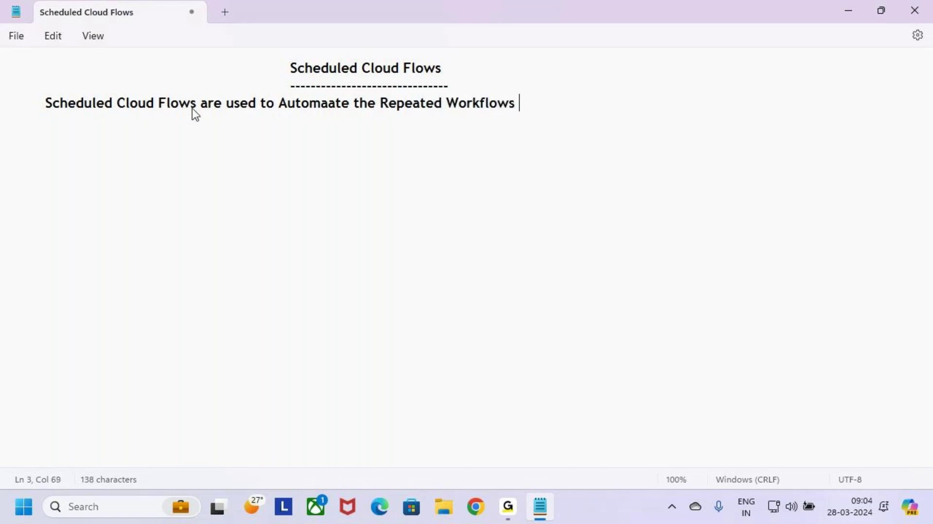
{"action": "type", "text": "n the"}
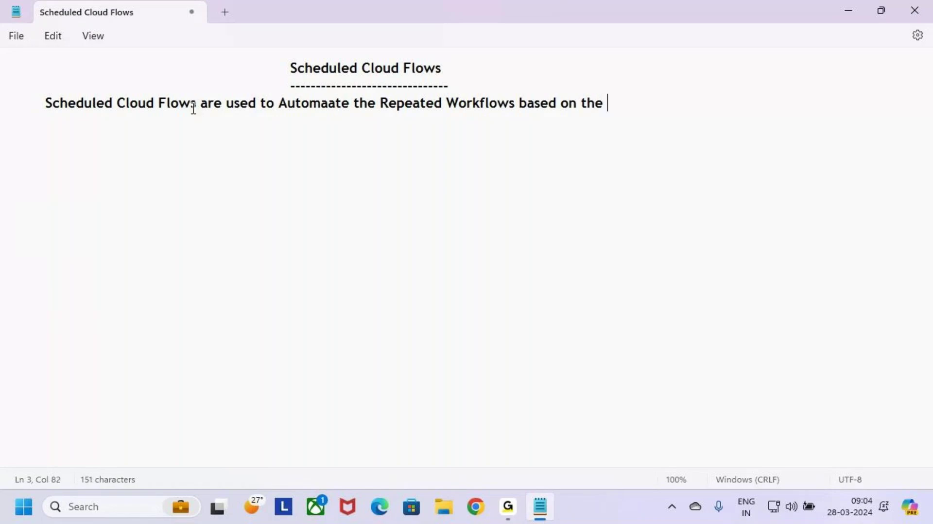
{"action": "left_click", "coordinate": [335, 103]}
{"action": "key", "text": "BackSpace"}
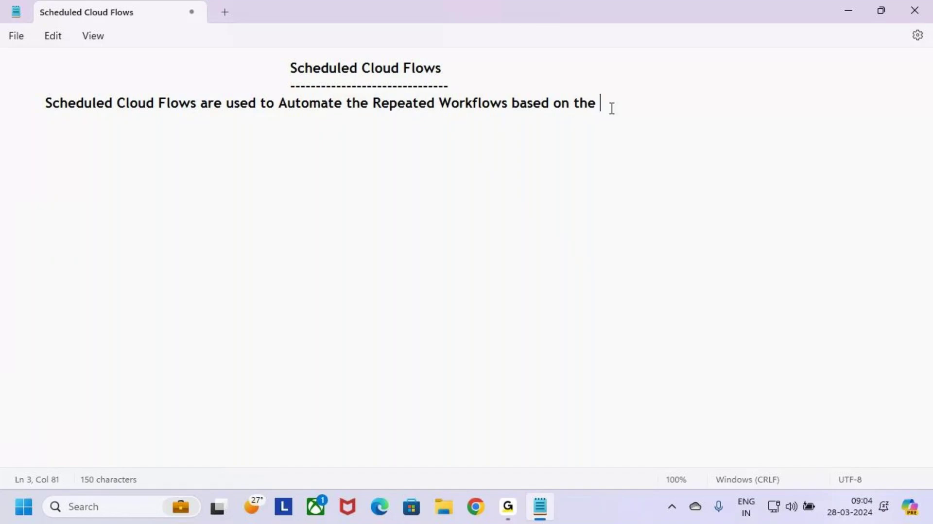
Step: Complete the definition sentence with "Scheduled Date and Time Intervals"
{"action": "type", "text": "Scheduled Date a"}
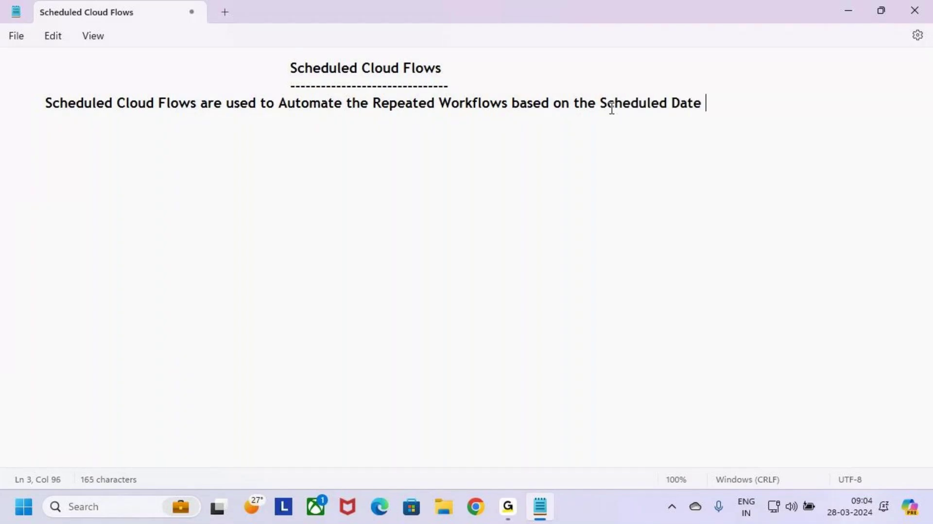
{"action": "type", "text": "nd Time "}
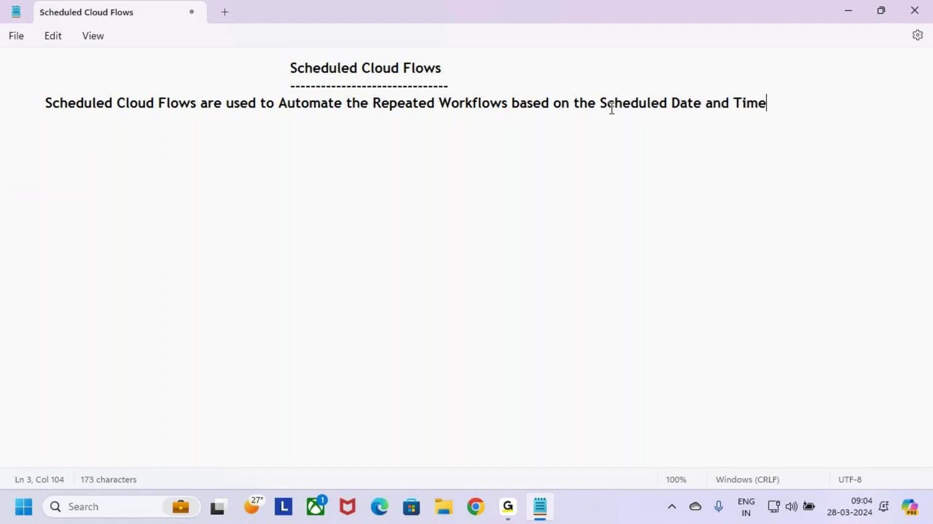
{"action": "type", "text": "Intervals"}
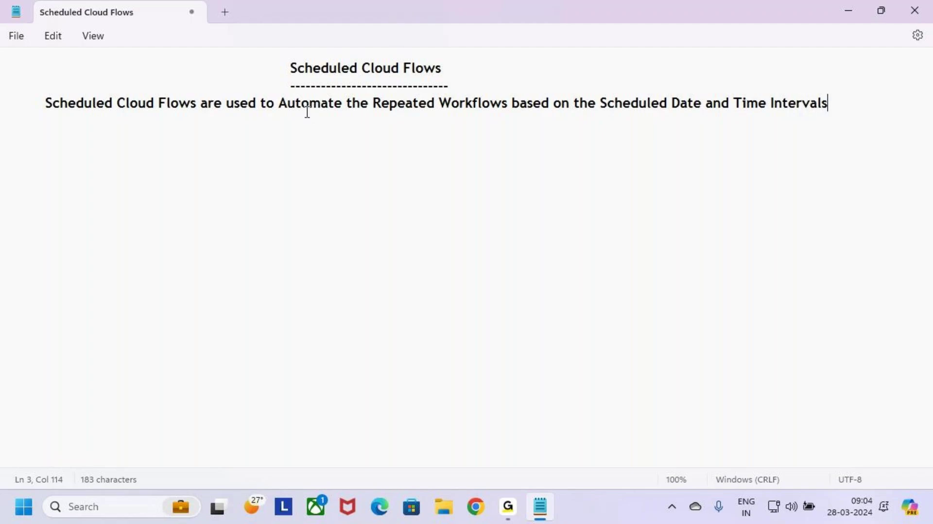
Step: Highlight the words about repeated workflows and "the Scheduled Date and Time Intervals" while reviewing the definition
{"action": "left_click_drag", "start_coordinate": [280, 104], "coordinate": [476, 108]}
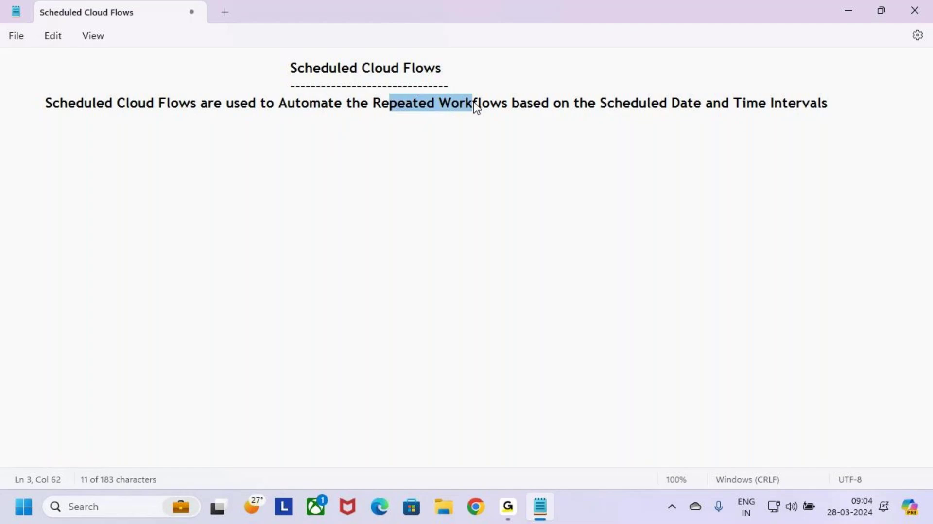
{"action": "left_click_drag", "start_coordinate": [571, 108], "coordinate": [872, 110]}
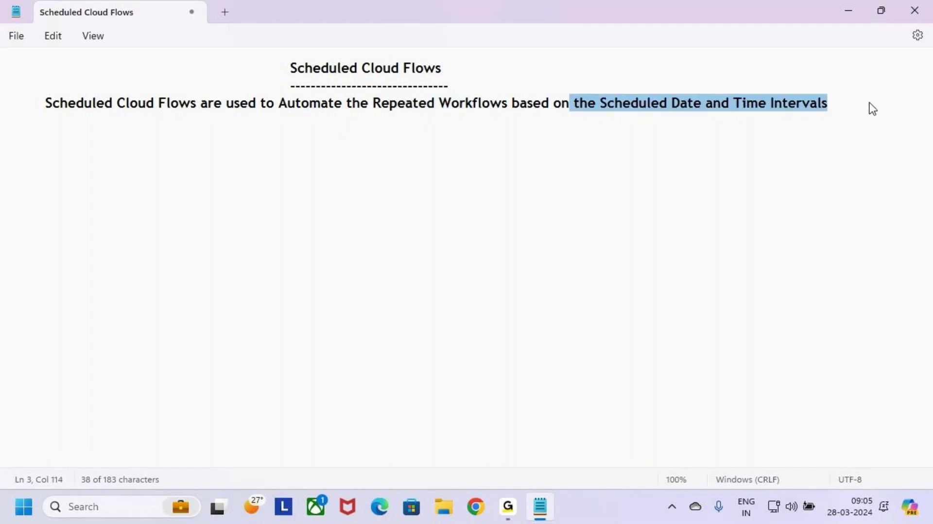
{"action": "left_click", "coordinate": [870, 103]}
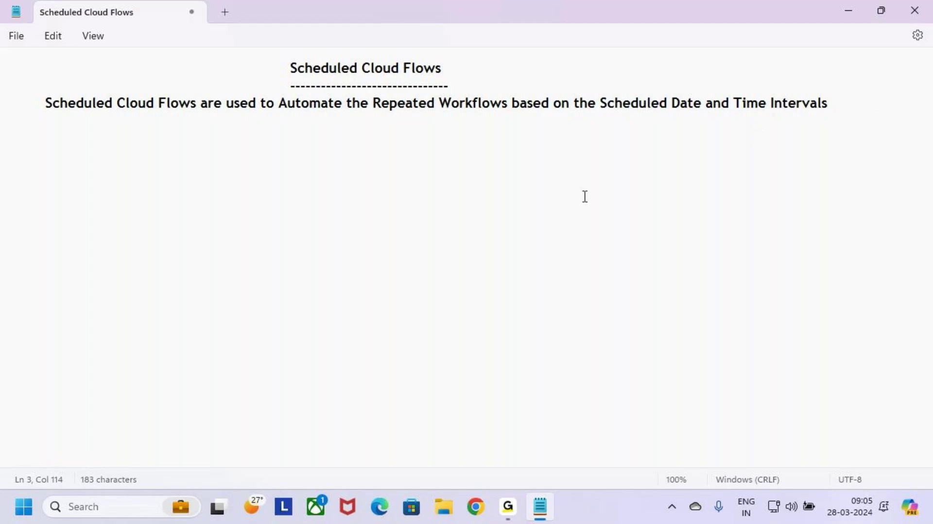
Step: Annotate on screen: box "Automate the Repeated Workflows", underline and circle "Date and Time Intervals", tick the heading, and clear the markings
{"action": "key", "text": "ctrl+2"}
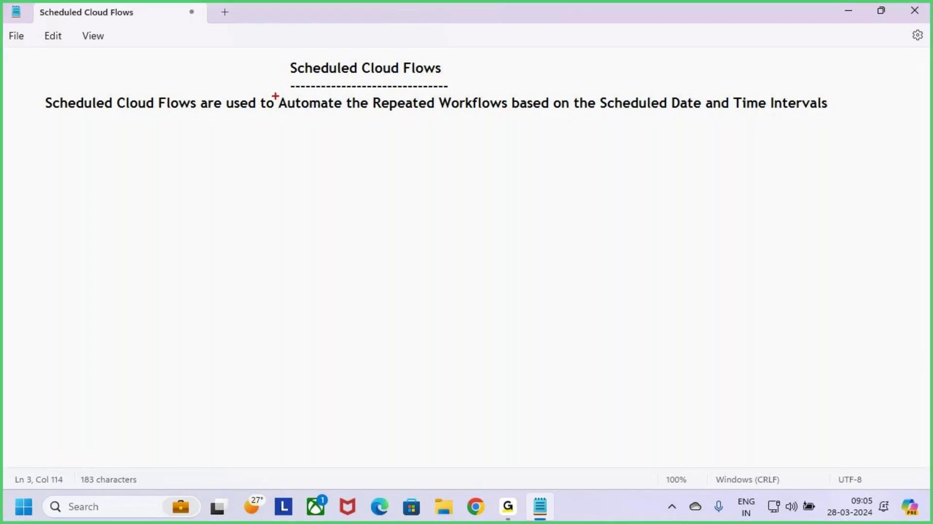
{"action": "mouse_move", "coordinate": [274, 96]}
{"action": "left_mouse_down"}
{"action": "mouse_move", "coordinate": [339, 113]}
{"action": "mouse_move", "coordinate": [510, 113]}
{"action": "left_mouse_up"}
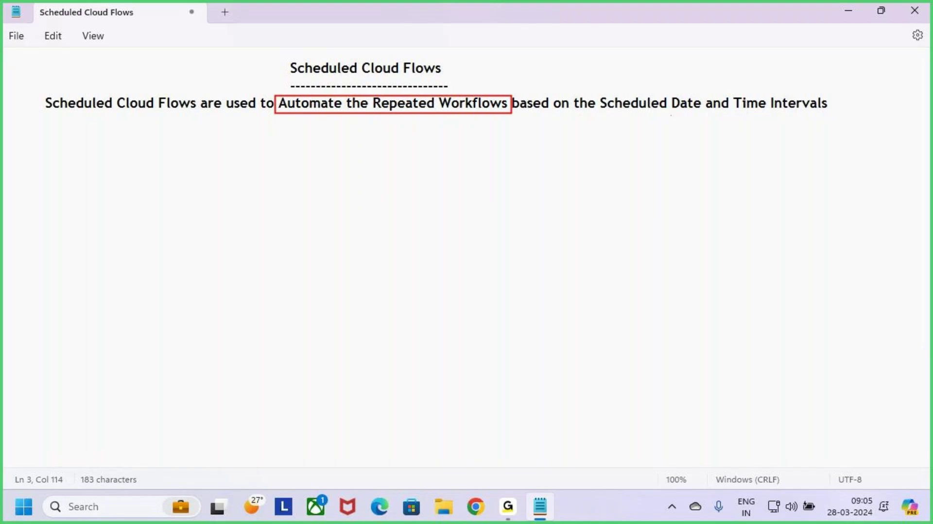
{"action": "left_click_drag", "start_coordinate": [670, 115], "coordinate": [785, 115]}
{"action": "left_click_drag", "start_coordinate": [736, 115], "coordinate": [815, 116]}
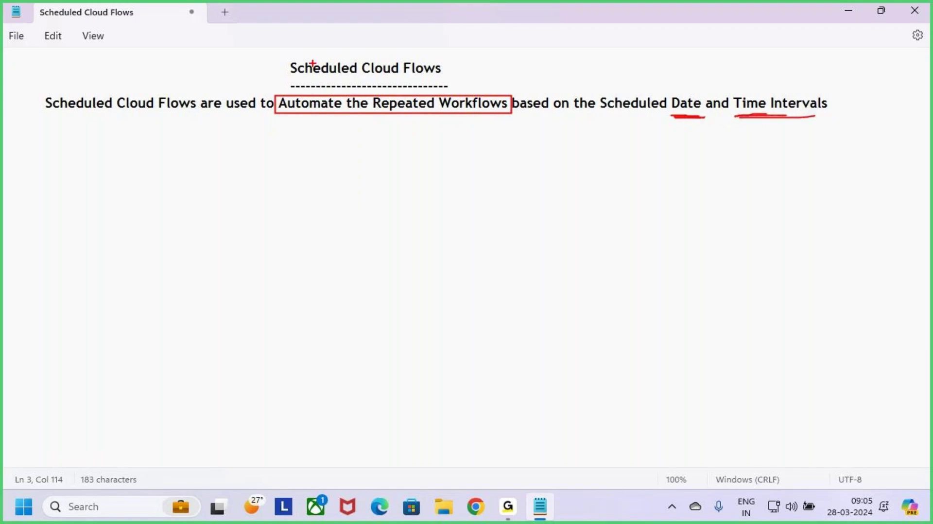
{"action": "left_click_drag", "start_coordinate": [284, 70], "coordinate": [320, 20]}
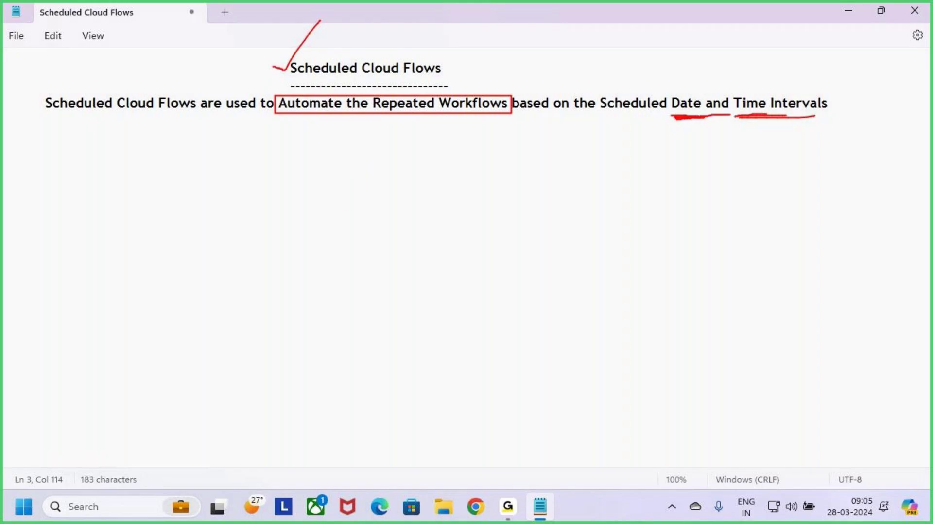
{"action": "mouse_move", "coordinate": [782, 115]}
{"action": "left_mouse_down"}
{"action": "mouse_move", "coordinate": [728, 114]}
{"action": "mouse_move", "coordinate": [838, 90]}
{"action": "mouse_move", "coordinate": [669, 87]}
{"action": "mouse_move", "coordinate": [714, 122]}
{"action": "left_mouse_up"}
{"action": "mouse_move", "coordinate": [754, 46]}
{"action": "left_mouse_down"}
{"action": "mouse_move", "coordinate": [751, 71]}
{"action": "mouse_move", "coordinate": [766, 72]}
{"action": "left_mouse_up"}
{"action": "left_click_drag", "start_coordinate": [771, 54], "coordinate": [736, 83]}
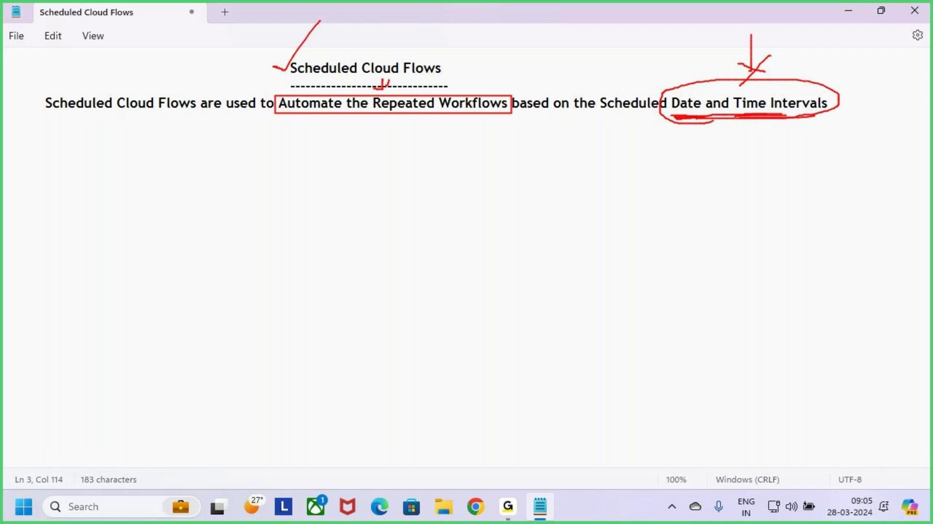
{"action": "left_click_drag", "start_coordinate": [285, 70], "coordinate": [316, 38]}
{"action": "key", "text": "Escape"}
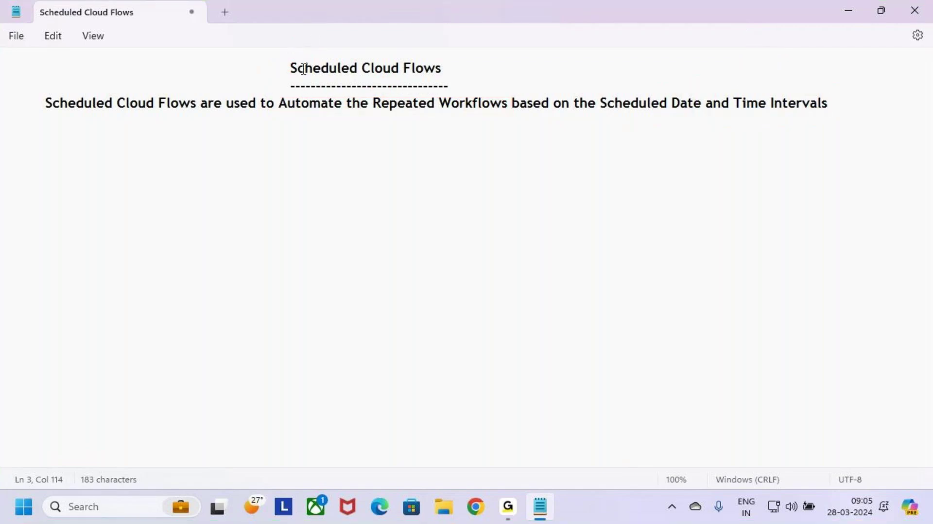
Step: Add two new lines below the definition sentence, with the last one indented
{"action": "left_click_drag", "start_coordinate": [291, 67], "coordinate": [454, 74]}
{"action": "left_click", "coordinate": [414, 119]}
{"action": "left_click", "coordinate": [831, 104]}
{"action": "key", "text": "BackSpace"}
{"action": "key", "text": "BackSpace"}
{"action": "type", "text": "ls"}
{"action": "key", "text": "Return"}
{"action": "key", "text": "Return"}
{"action": "key", "text": "Tab"}
{"action": "left_click", "coordinate": [132, 129]}
{"action": "left_click", "coordinate": [137, 149]}
{"action": "left_click", "coordinate": [129, 134]}
{"action": "left_click", "coordinate": [143, 145]}
Step: Switch to File Explorer and open the Power Automate folder inside MS Power Platform on the Desktop
{"action": "left_click", "coordinate": [450, 519]}
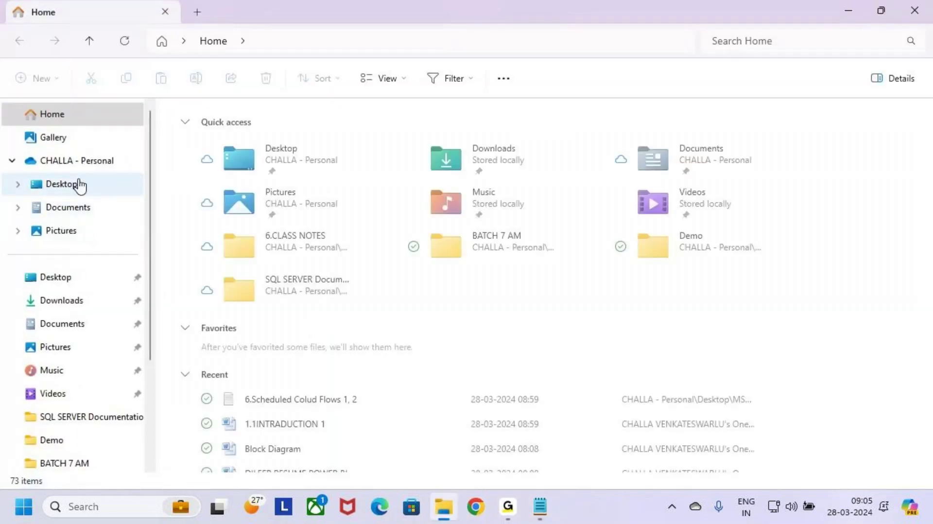
{"action": "left_click", "coordinate": [77, 184]}
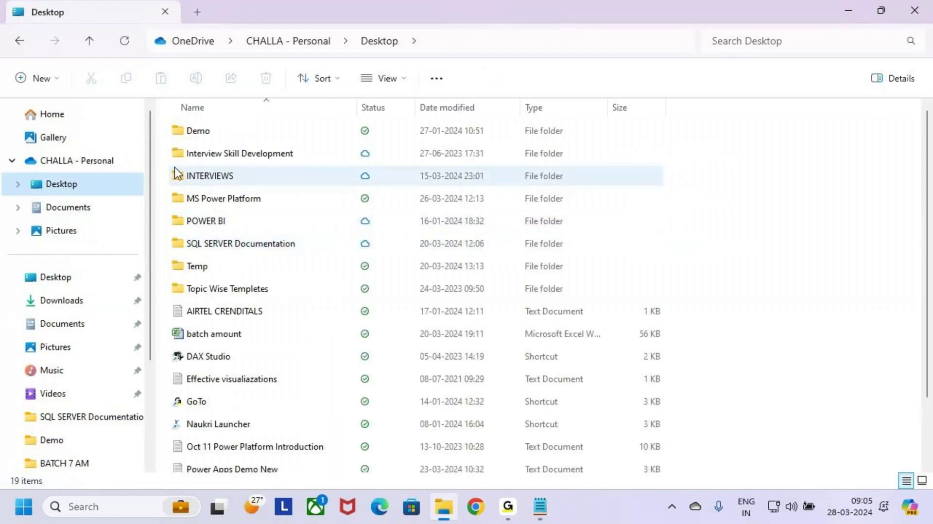
{"action": "left_click", "coordinate": [174, 159]}
{"action": "left_click", "coordinate": [184, 178]}
{"action": "key", "text": "Down"}
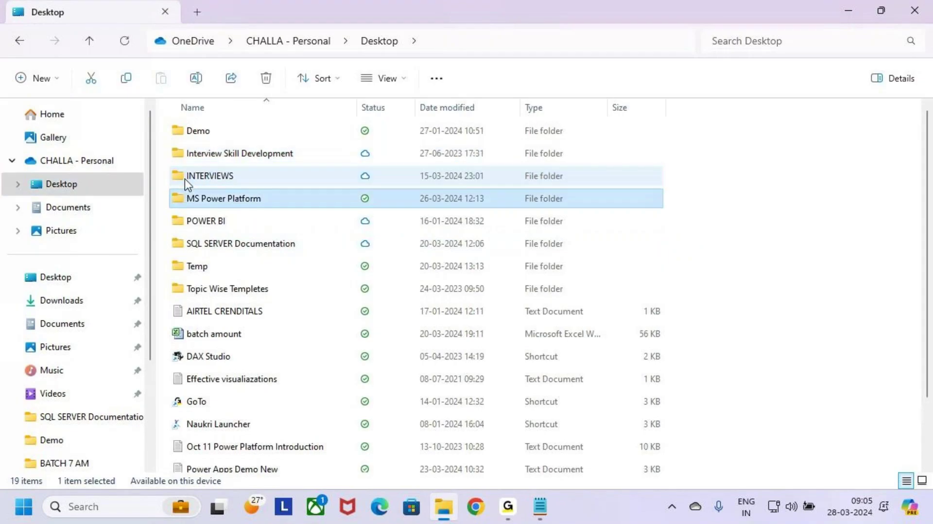
{"action": "key", "text": "Return"}
{"action": "double_click", "coordinate": [190, 152]}
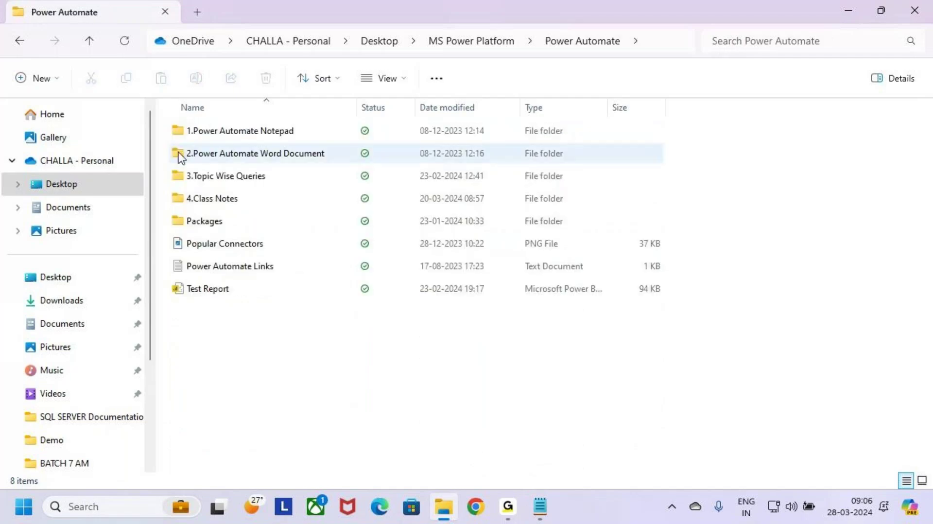
Step: Open the text document "6.Scheduled Colud Flows" from the 1.Class Notes folder inside 4.Class Notes
{"action": "double_click", "coordinate": [197, 203]}
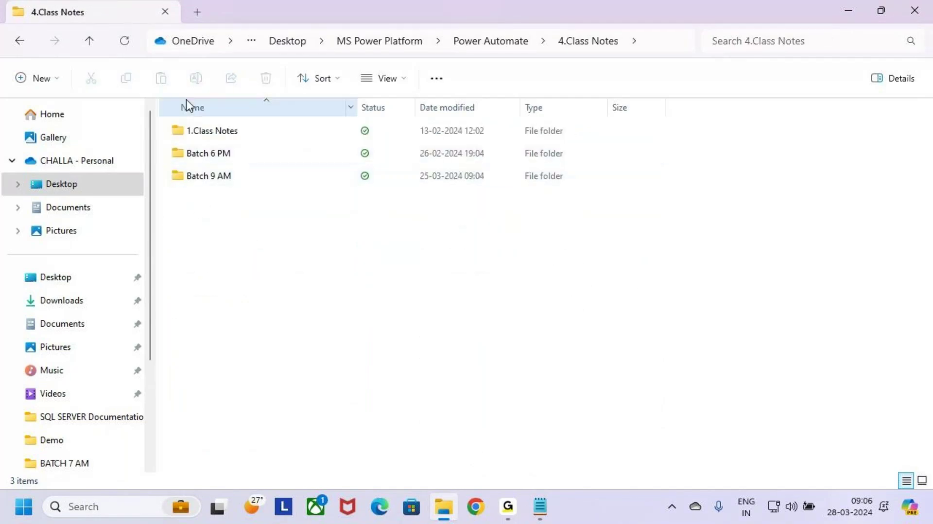
{"action": "left_click", "coordinate": [183, 131]}
{"action": "double_click", "coordinate": [182, 131]}
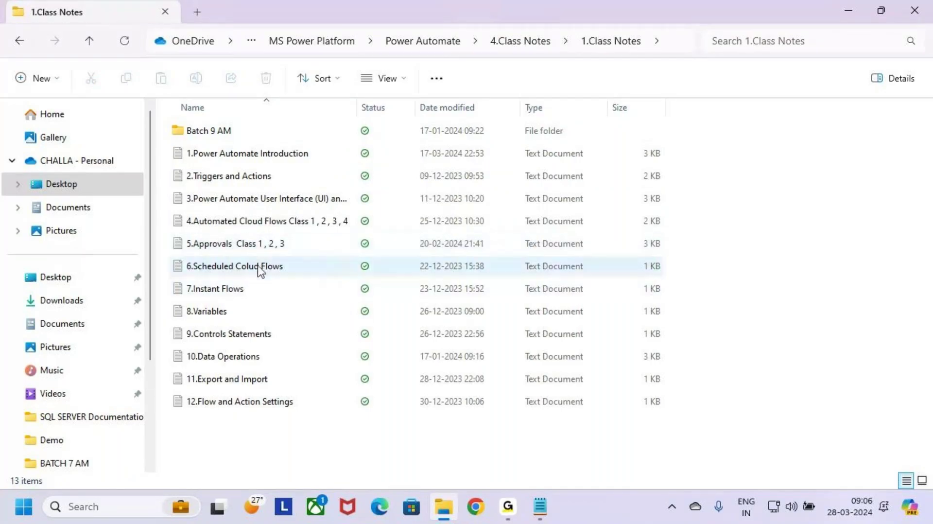
{"action": "double_click", "coordinate": [270, 265]}
{"action": "left_click", "coordinate": [720, 86]}
Step: Copy the numbered example scenarios 1 to 3 from the older class notes
{"action": "left_click", "coordinate": [79, 245]}
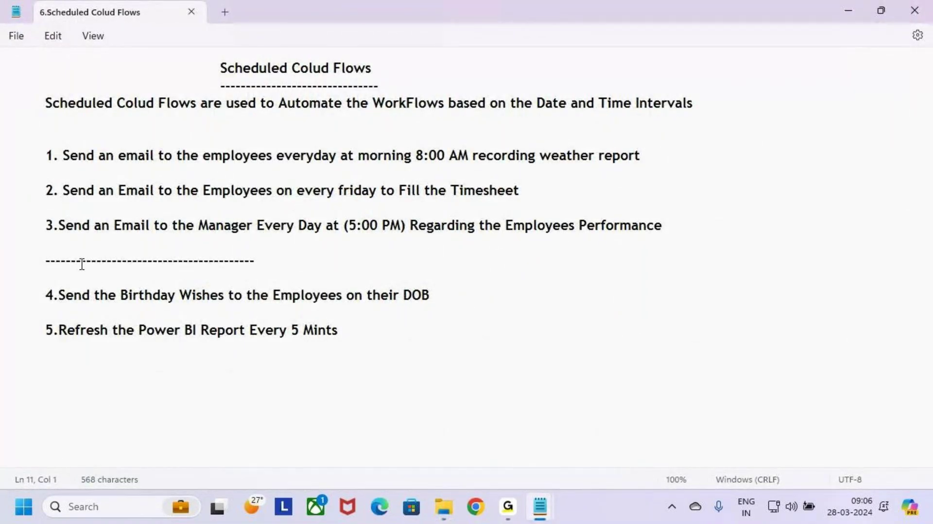
{"action": "left_click_drag", "start_coordinate": [82, 227], "coordinate": [18, 187]}
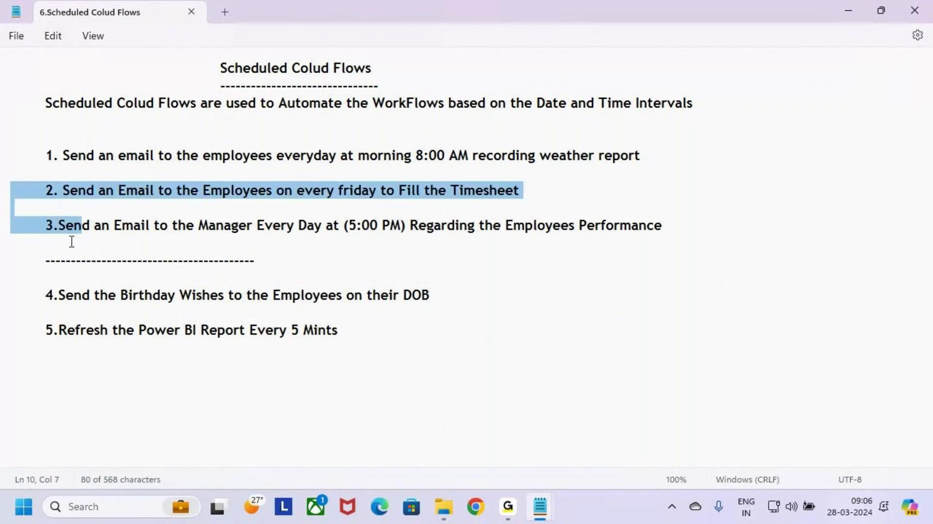
{"action": "left_click_drag", "start_coordinate": [71, 239], "coordinate": [1, 160]}
{"action": "key", "text": "ctrl+c"}
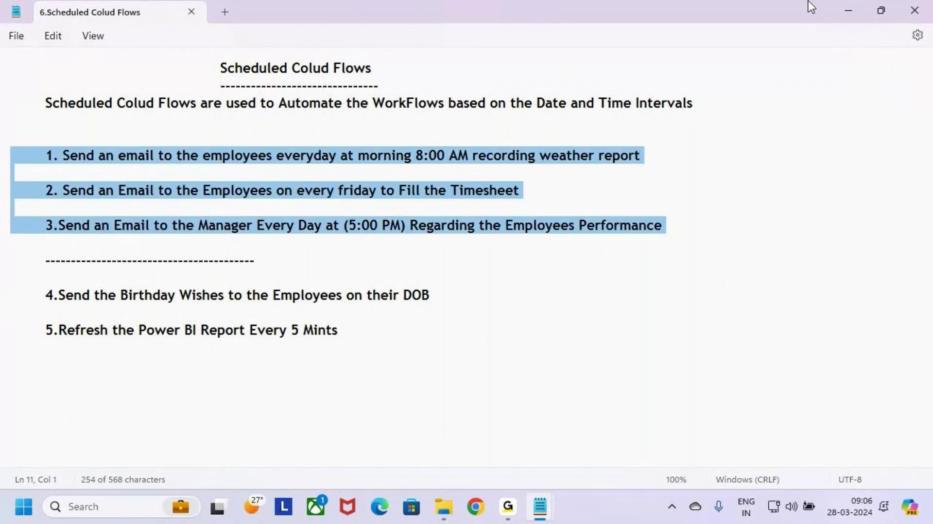
Step: Return to the new Scheduled Cloud Flows notes and paste the three copied examples below the definition, without the indent
{"action": "left_click", "coordinate": [848, 11]}
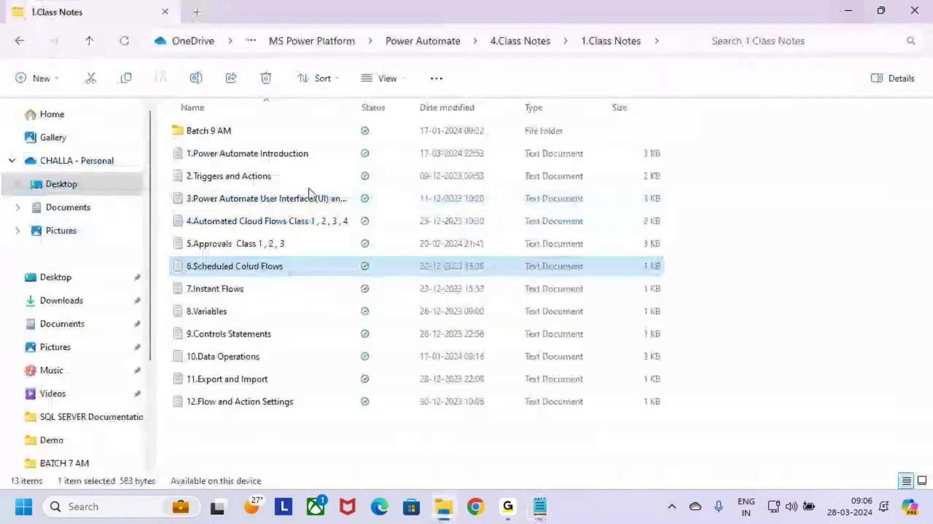
{"action": "left_click", "coordinate": [848, 10]}
{"action": "key", "text": "BackSpace"}
{"action": "key", "text": "ctrl+v"}
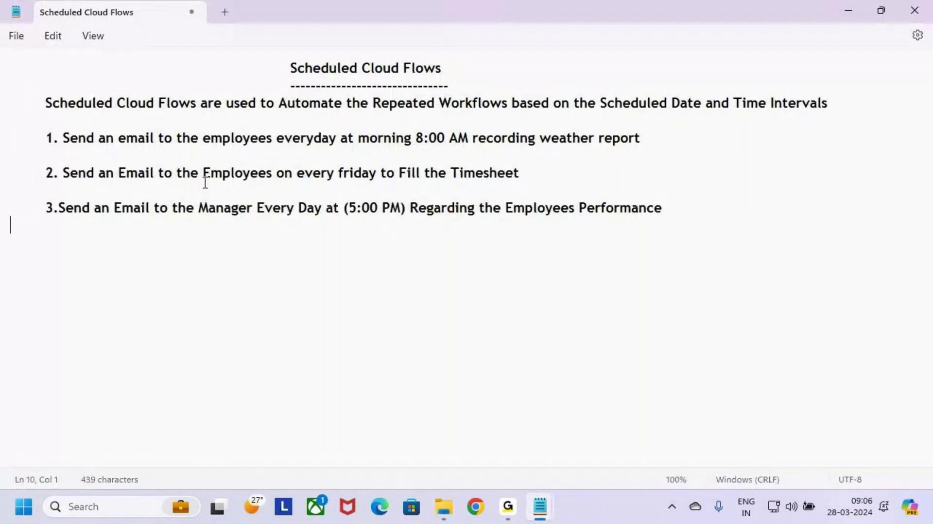
Step: Insert one more blank line between the definition and the first example
{"action": "left_click", "coordinate": [154, 132]}
{"action": "left_click", "coordinate": [142, 125]}
{"action": "key", "text": "BackSpace"}
{"action": "key", "text": "Return"}
{"action": "key", "text": "Return"}
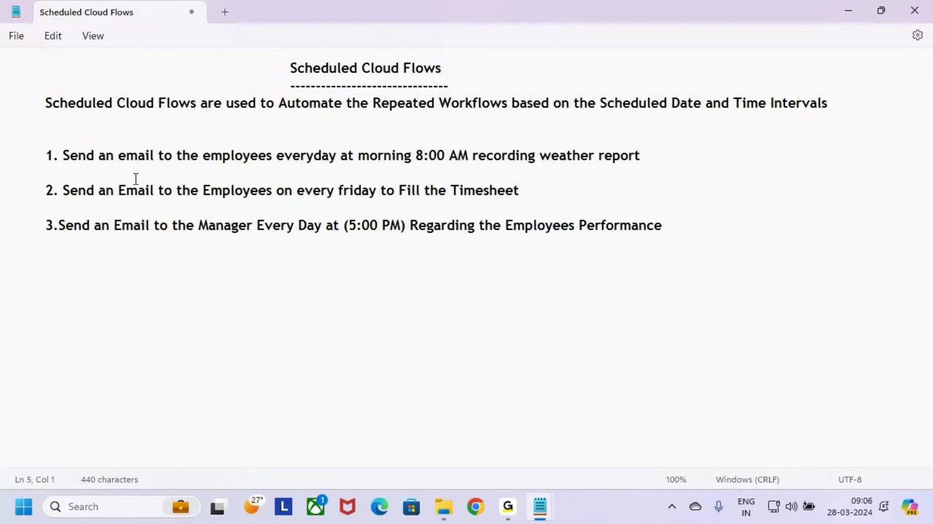
Step: Capitalise "Email" and "Employees" in the first example scenario
{"action": "left_click_drag", "start_coordinate": [73, 158], "coordinate": [210, 161]}
{"action": "left_click", "coordinate": [217, 180]}
{"action": "left_click", "coordinate": [125, 158]}
{"action": "key", "text": "BackSpace"}
{"action": "type", "text": "E"}
{"action": "left_click", "coordinate": [211, 156]}
{"action": "key", "text": "BackSpace"}
{"action": "key", "text": "BackSpace"}
{"action": "key", "text": "BackSpace"}
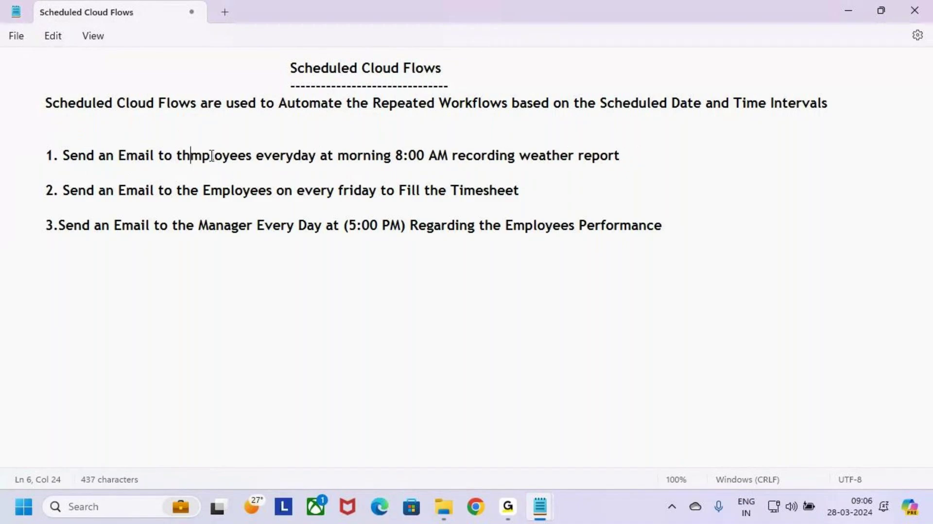
{"action": "type", "text": "e E"}
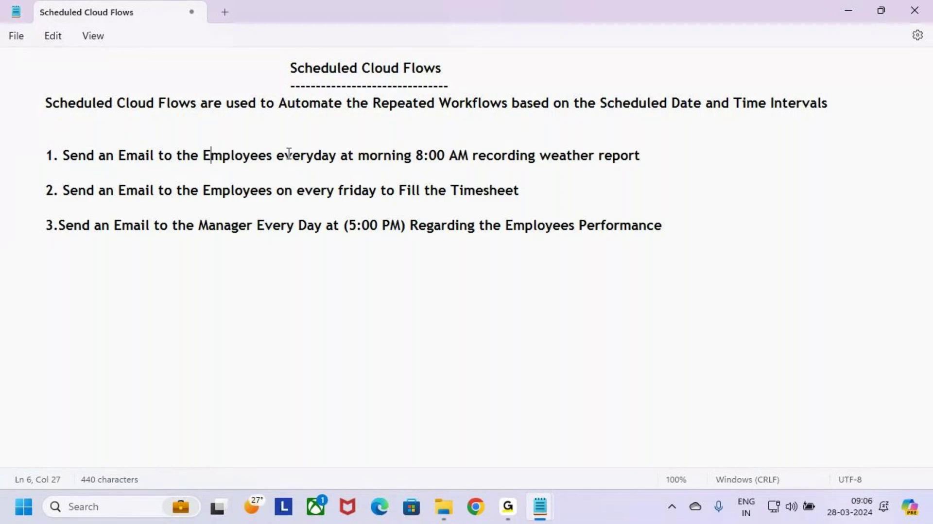
Step: Set the time in the first example to 6:00 AM and capitalise "Morning"
{"action": "left_click_drag", "start_coordinate": [284, 155], "coordinate": [328, 156]}
{"action": "left_click", "coordinate": [358, 155]}
{"action": "double_click", "coordinate": [364, 155]}
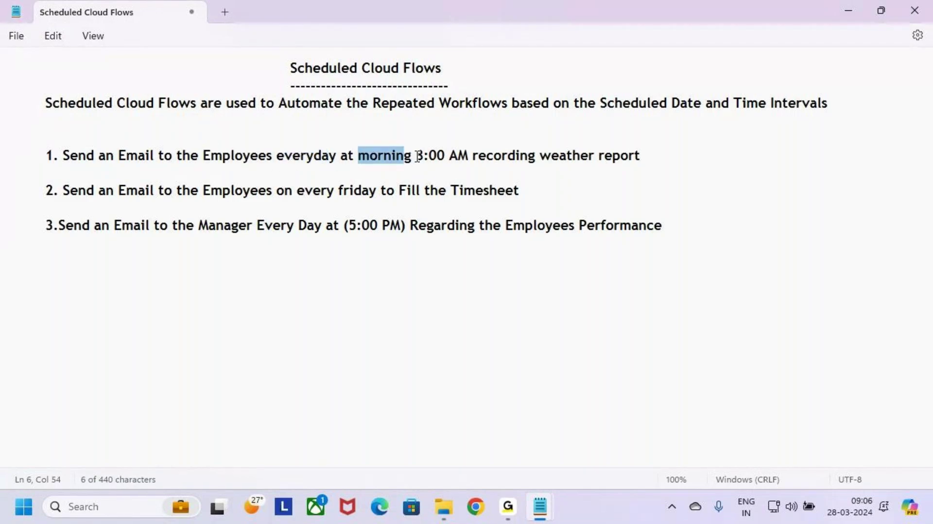
{"action": "left_click", "coordinate": [422, 156]}
{"action": "key", "text": "BackSpace"}
{"action": "type", "text": "6"}
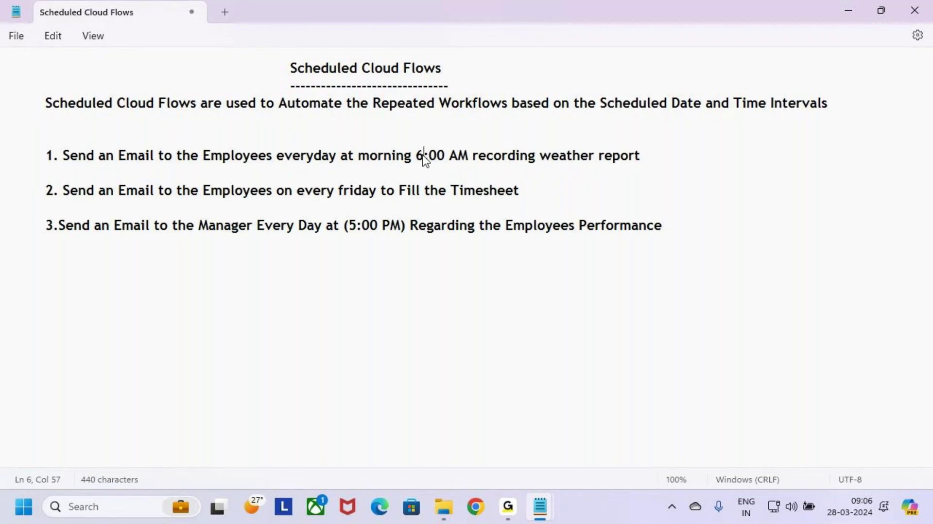
{"action": "left_click", "coordinate": [362, 155]}
{"action": "key", "text": "Delete"}
{"action": "type", "text": "M"}
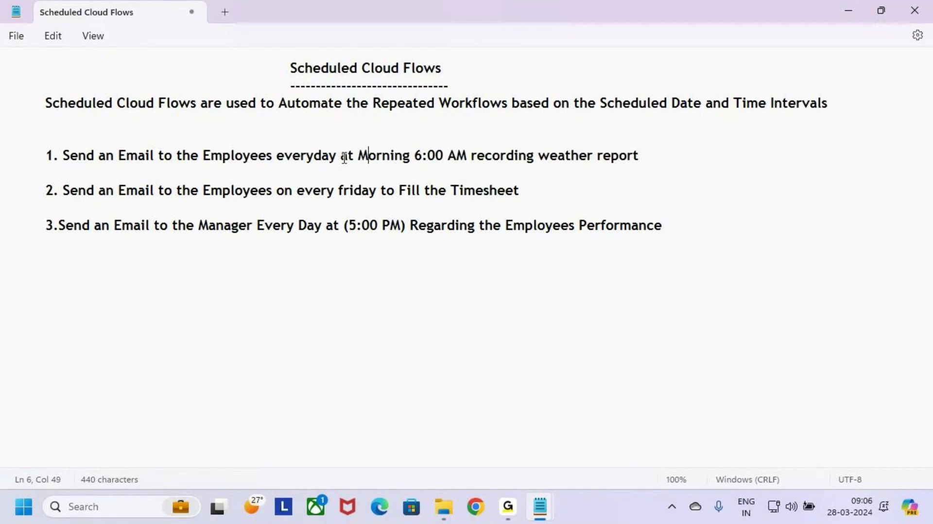
Step: Capitalise "Weather Report" at the end of the first example
{"action": "left_click_drag", "start_coordinate": [471, 155], "coordinate": [631, 156]}
{"action": "left_click", "coordinate": [673, 151]}
{"action": "key", "text": "BackSpace"}
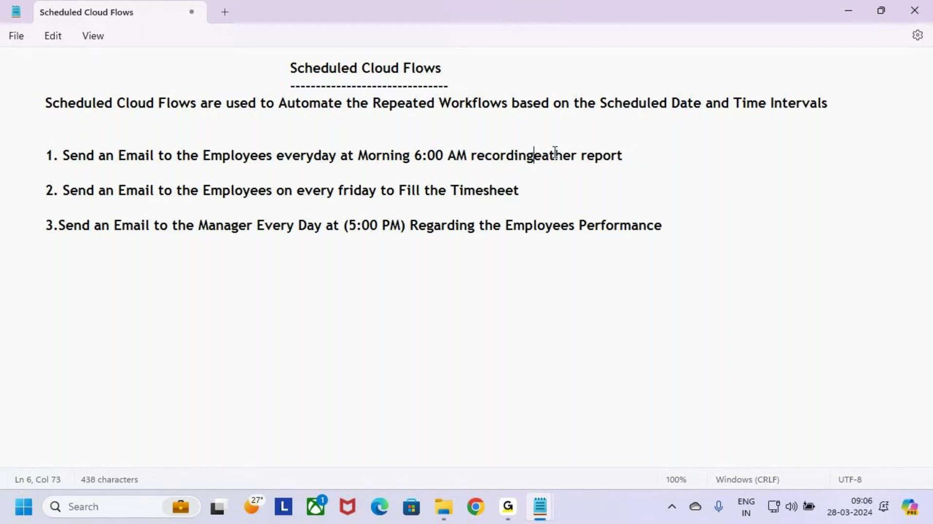
{"action": "type", "text": "W"}
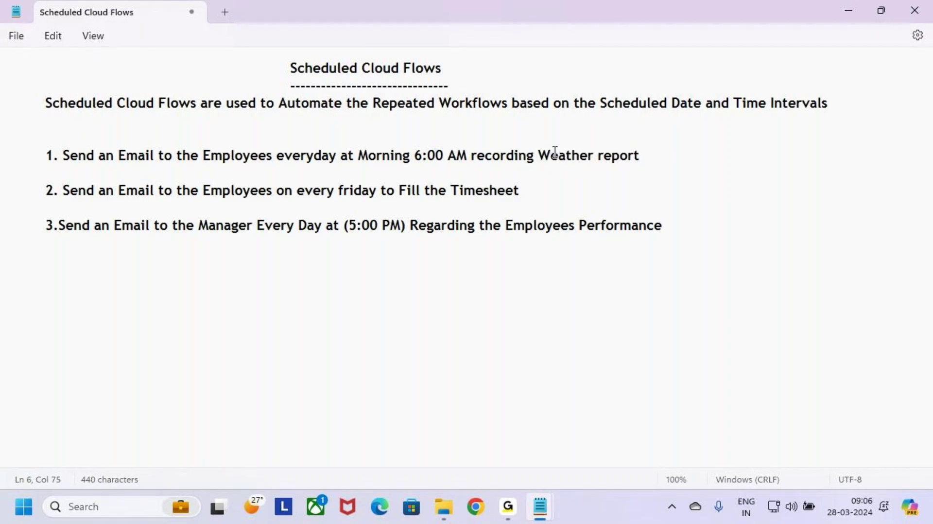
{"action": "left_click", "coordinate": [604, 156]}
{"action": "key", "text": "BackSpace"}
{"action": "type", "text": "R"}
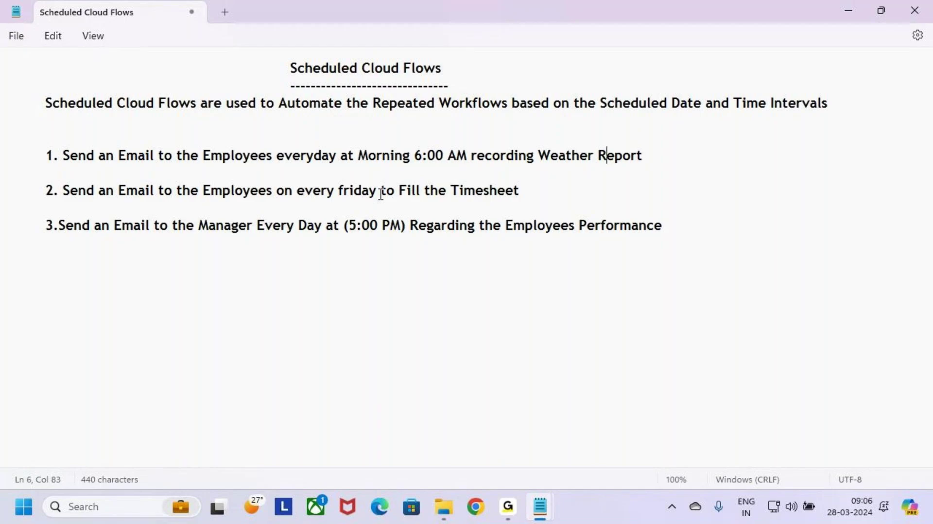
{"action": "left_click", "coordinate": [660, 154]}
{"action": "triple_click", "coordinate": [659, 146]}
{"action": "left_click", "coordinate": [661, 154]}
Step: Temporarily annotate the screen with a tick at the heading and boxes around "Employees everyday", "Morning 6:00 AM" and "Weather Report", with arrows, and clear the drawing
{"action": "key", "text": "ctrl+2"}
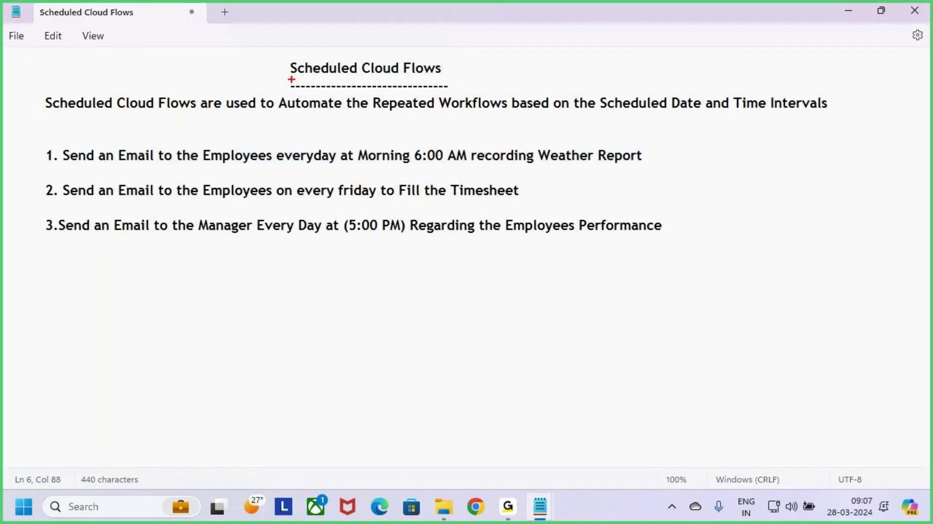
{"action": "left_click_drag", "start_coordinate": [279, 71], "coordinate": [318, 41]}
{"action": "mouse_move", "coordinate": [194, 143]}
{"action": "left_mouse_down"}
{"action": "mouse_move", "coordinate": [306, 166]}
{"action": "mouse_move", "coordinate": [468, 166]}
{"action": "left_mouse_up"}
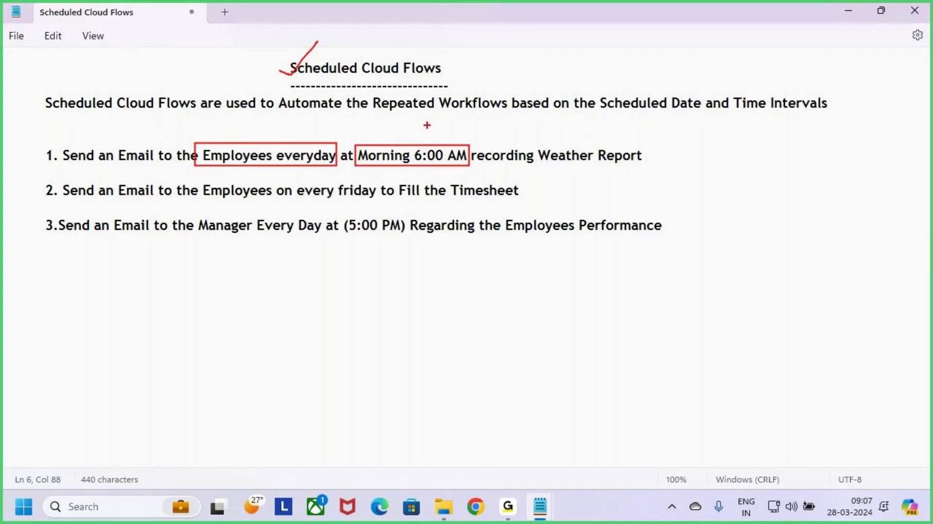
{"action": "mouse_move", "coordinate": [421, 122]}
{"action": "left_mouse_down"}
{"action": "mouse_move", "coordinate": [428, 148]}
{"action": "mouse_move", "coordinate": [438, 136]}
{"action": "left_mouse_up"}
{"action": "left_click_drag", "start_coordinate": [536, 146], "coordinate": [649, 166]}
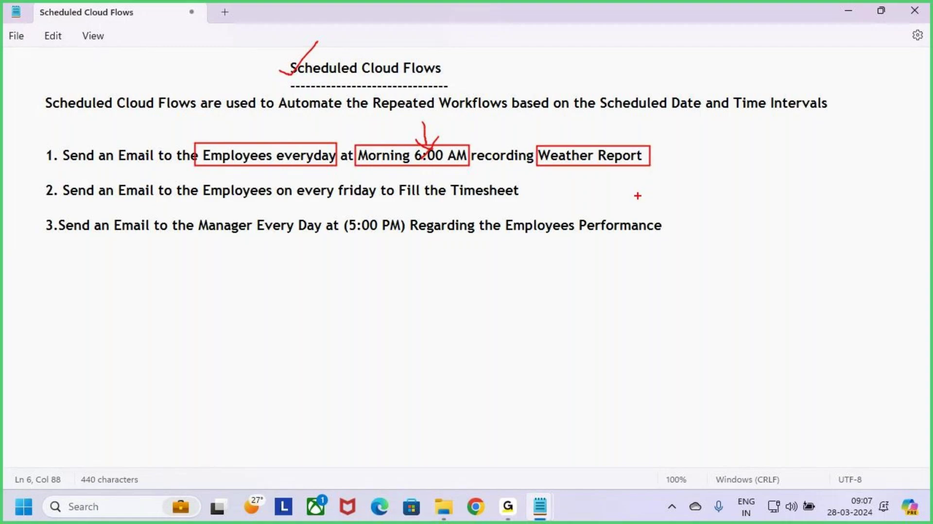
{"action": "left_click_drag", "start_coordinate": [577, 122], "coordinate": [578, 142]}
{"action": "left_click_drag", "start_coordinate": [563, 141], "coordinate": [606, 133]}
{"action": "key", "text": "Escape"}
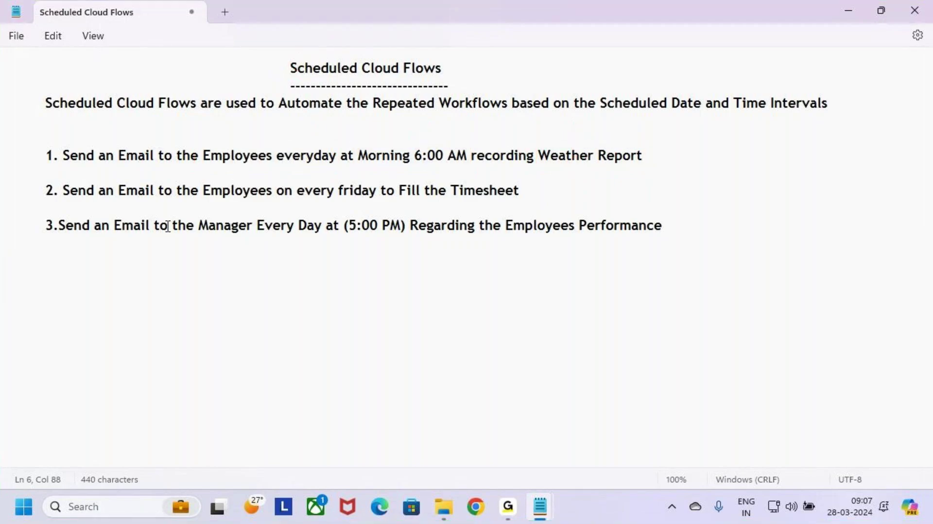
Step: Temporarily box "Email to the Employees" and "every friday" in the second example, underline the timesheet wording, handwrite 4PM beside it, and clear the markup
{"action": "left_click", "coordinate": [81, 206]}
{"action": "left_click_drag", "start_coordinate": [70, 191], "coordinate": [529, 201]}
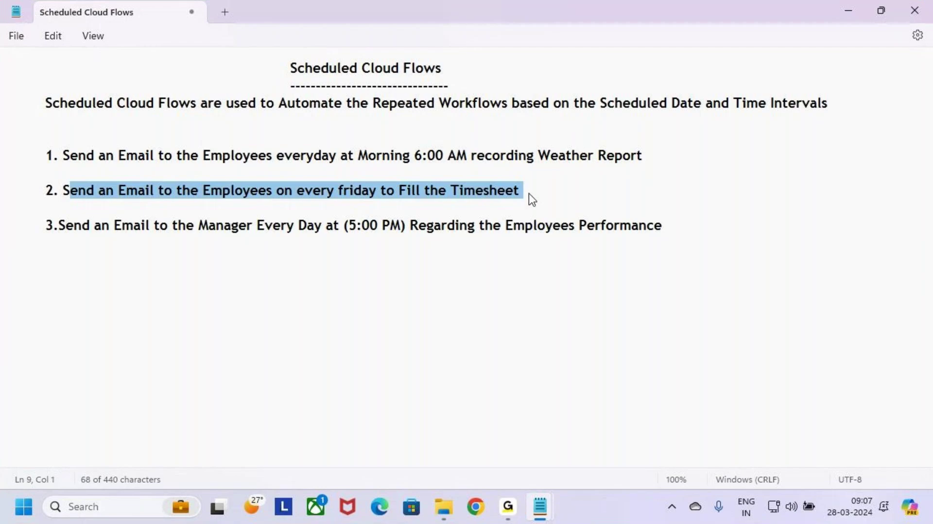
{"action": "left_click", "coordinate": [528, 192]}
{"action": "key", "text": "ctrl+2"}
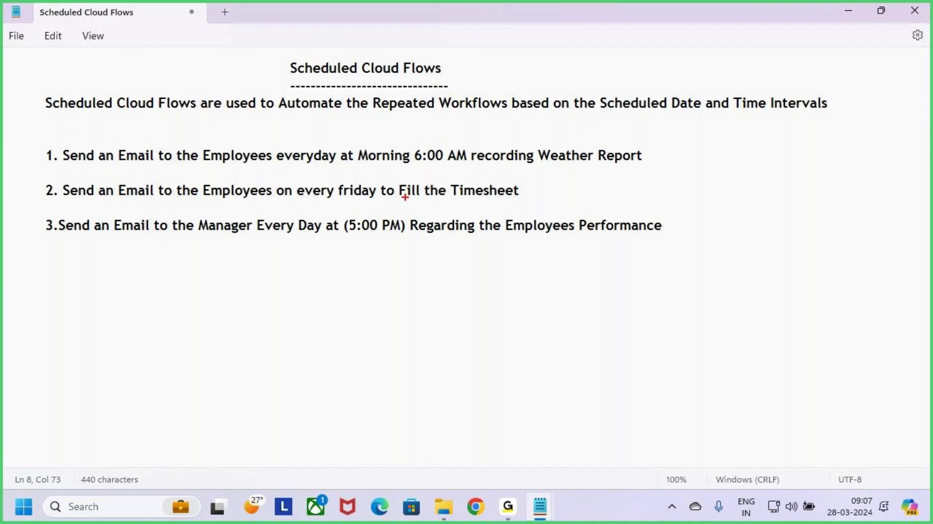
{"action": "mouse_move", "coordinate": [113, 180]}
{"action": "left_mouse_down"}
{"action": "mouse_move", "coordinate": [275, 202]}
{"action": "mouse_move", "coordinate": [491, 198]}
{"action": "left_mouse_up"}
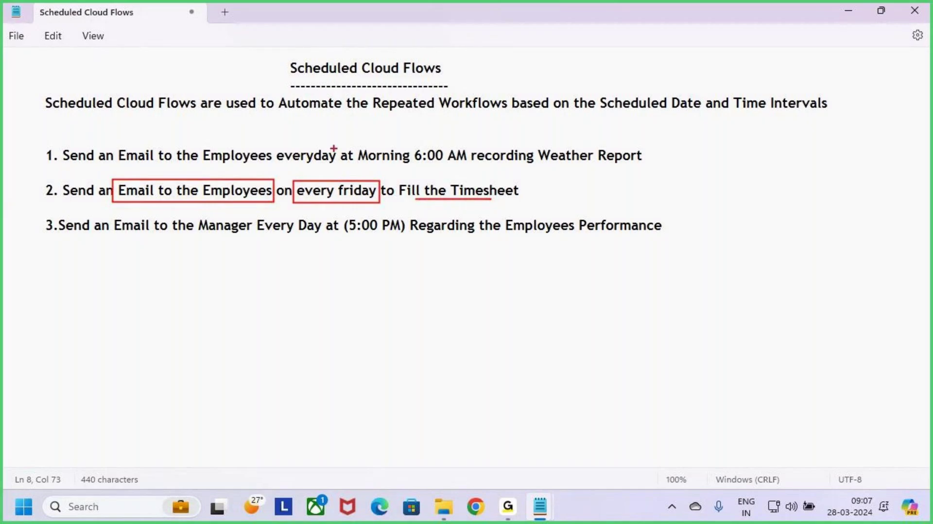
{"action": "left_click_drag", "start_coordinate": [335, 148], "coordinate": [342, 187]}
{"action": "left_click_drag", "start_coordinate": [351, 171], "coordinate": [343, 188]}
{"action": "mouse_move", "coordinate": [576, 177]}
{"action": "left_mouse_down"}
{"action": "mouse_move", "coordinate": [588, 192]}
{"action": "mouse_move", "coordinate": [579, 206]}
{"action": "mouse_move", "coordinate": [595, 206]}
{"action": "mouse_move", "coordinate": [615, 172]}
{"action": "mouse_move", "coordinate": [632, 169]}
{"action": "mouse_move", "coordinate": [633, 185]}
{"action": "left_mouse_up"}
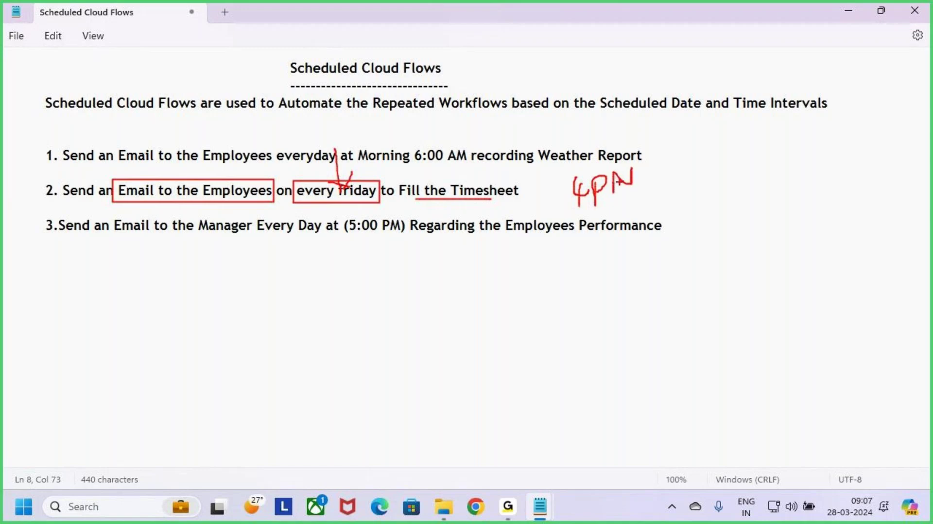
{"action": "key", "text": "Escape"}
Step: Insert a space after the number "3." in the third example
{"action": "left_click", "coordinate": [71, 269]}
{"action": "left_click", "coordinate": [55, 228]}
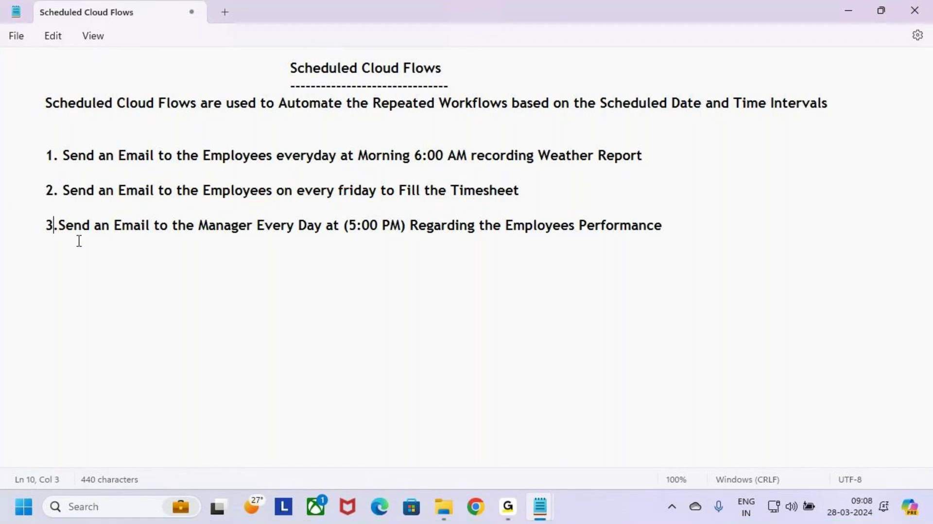
{"action": "key", "text": "Right"}
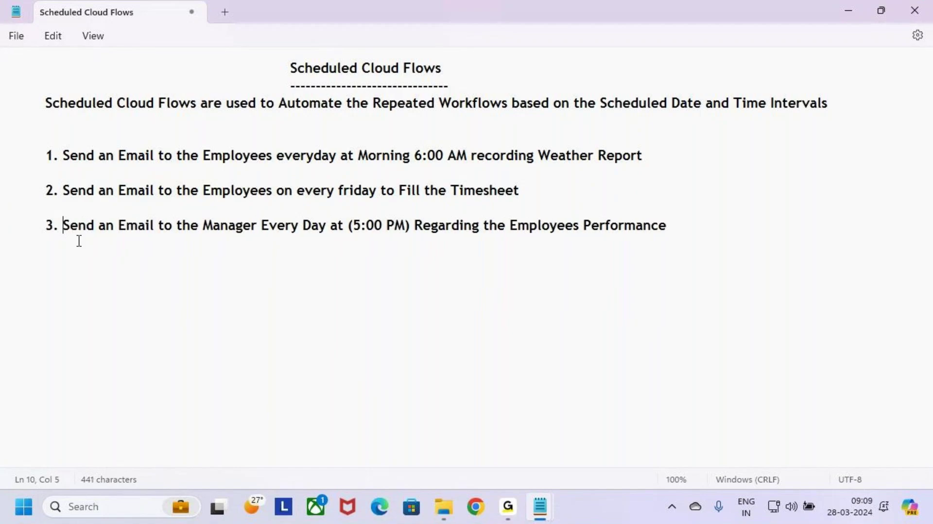
Step: Temporarily box "Manager Every Day at (5:00 PM)" with an arrow in the third example, underline "Employees Performance", and clear the markup
{"action": "left_click_drag", "start_coordinate": [73, 227], "coordinate": [395, 225]}
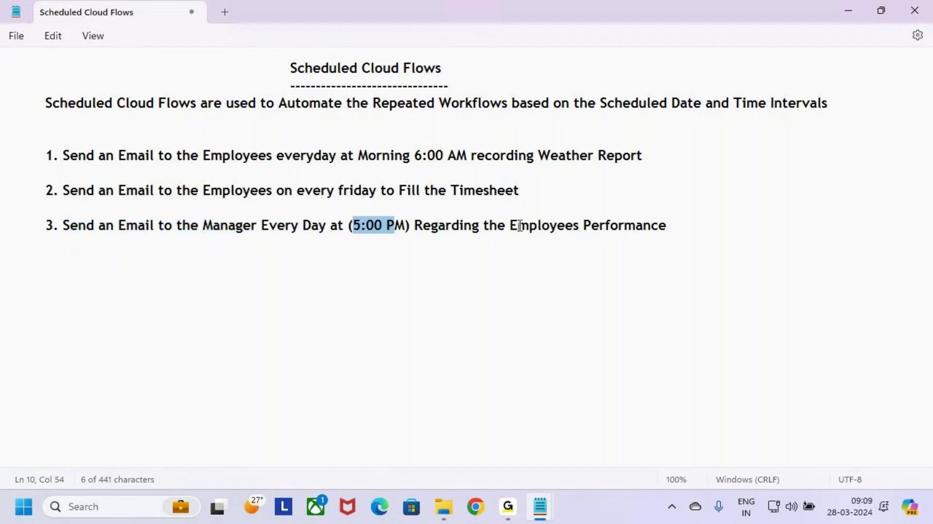
{"action": "left_click_drag", "start_coordinate": [519, 226], "coordinate": [709, 232]}
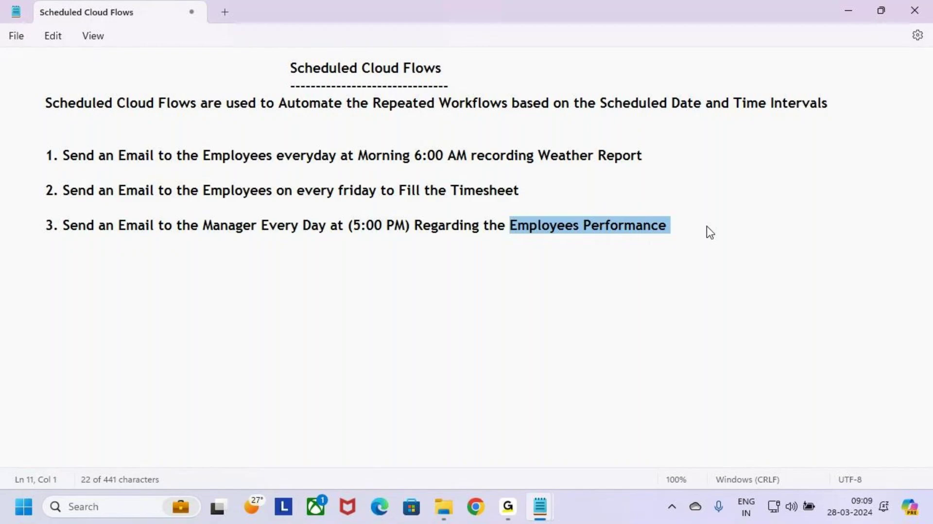
{"action": "left_click", "coordinate": [707, 226]}
{"action": "key", "text": "ctrl+2"}
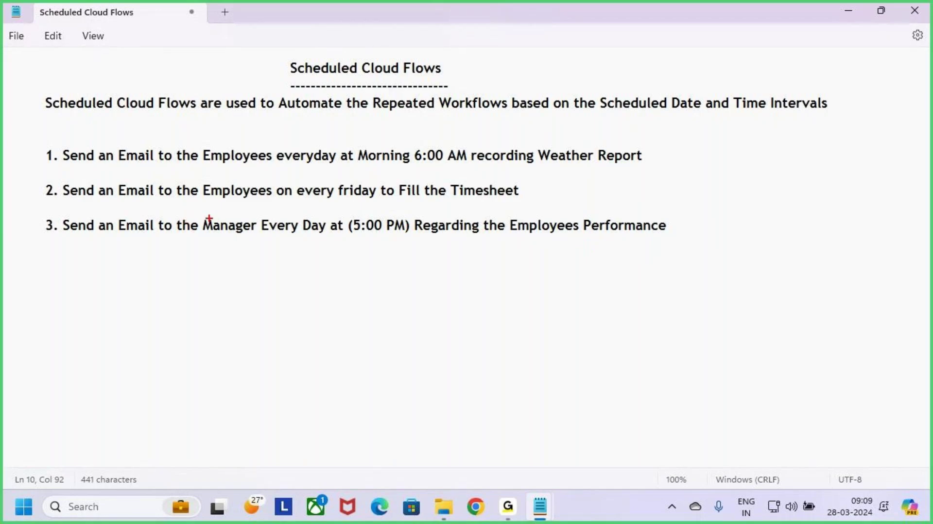
{"action": "left_click_drag", "start_coordinate": [199, 212], "coordinate": [412, 239]}
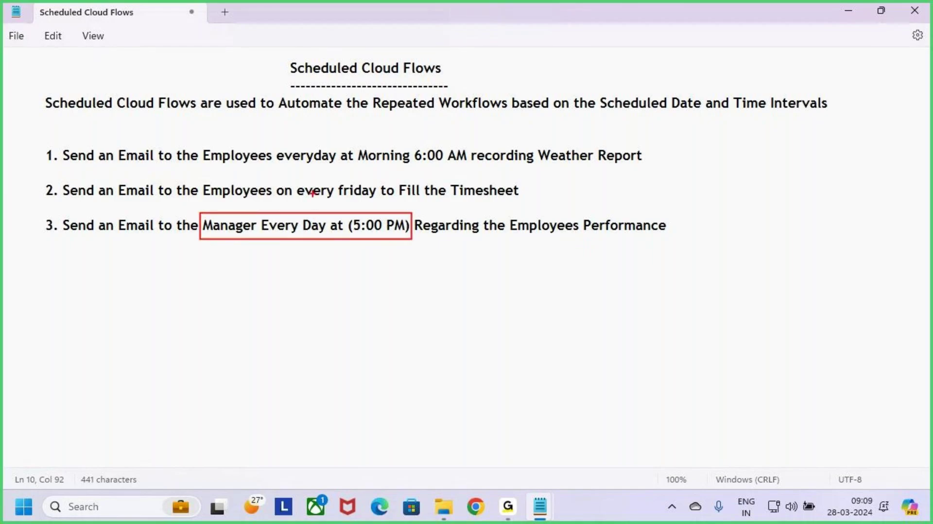
{"action": "mouse_move", "coordinate": [307, 207]}
{"action": "left_mouse_down"}
{"action": "mouse_move", "coordinate": [320, 204]}
{"action": "mouse_move", "coordinate": [309, 217]}
{"action": "left_mouse_up"}
{"action": "left_click_drag", "start_coordinate": [536, 236], "coordinate": [658, 243]}
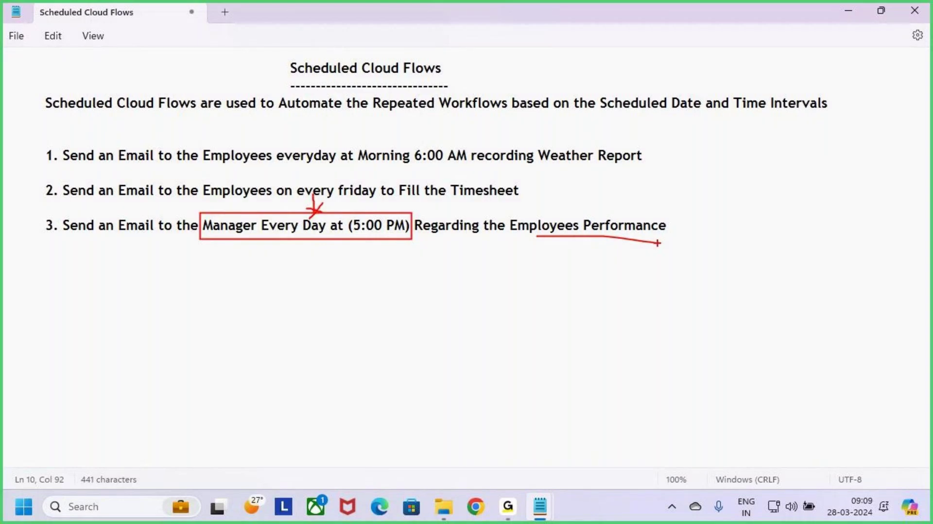
{"action": "key", "text": "Escape"}
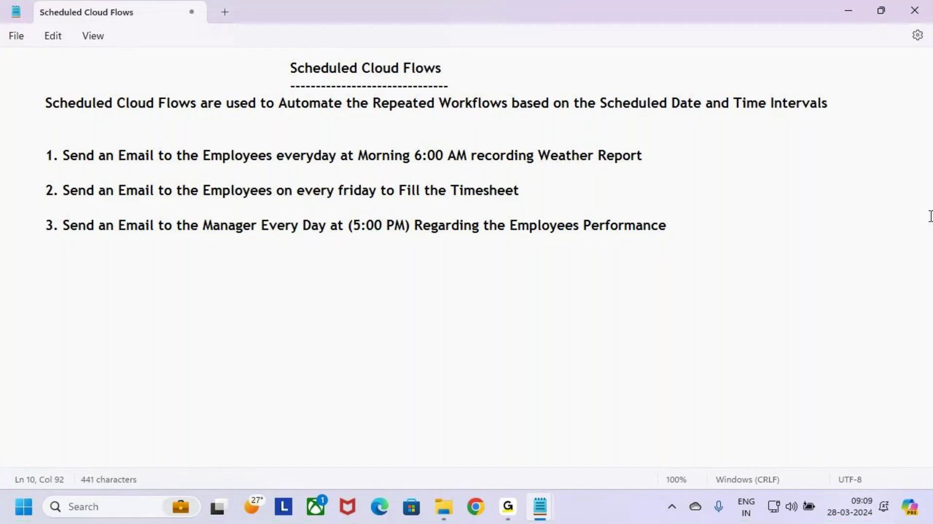
{"action": "mouse_move", "coordinate": [704, 228]}
{"action": "left_mouse_down"}
{"action": "mouse_move", "coordinate": [6, 174]}
{"action": "mouse_move", "coordinate": [250, 127]}
{"action": "left_mouse_up"}
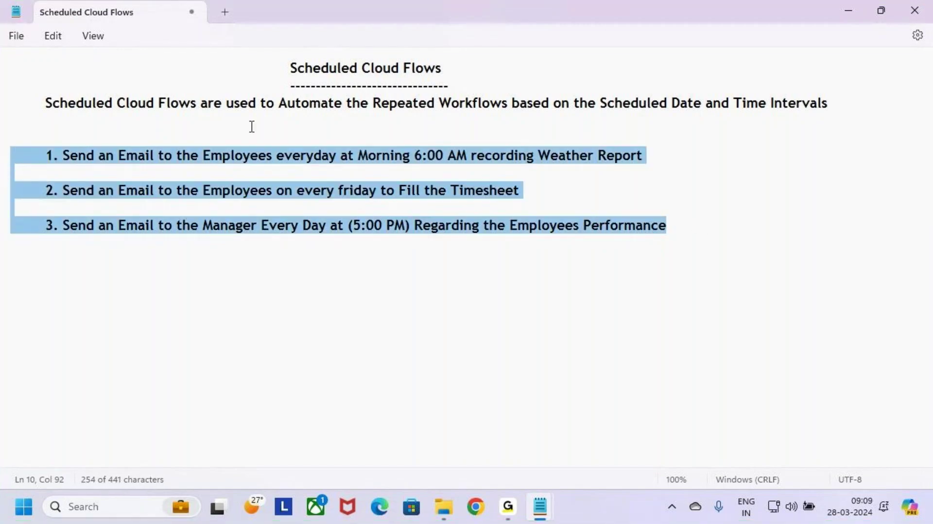
{"action": "left_click", "coordinate": [248, 173]}
{"action": "left_click", "coordinate": [212, 162]}
{"action": "left_click_drag", "start_coordinate": [130, 157], "coordinate": [656, 165]}
{"action": "left_click", "coordinate": [694, 157]}
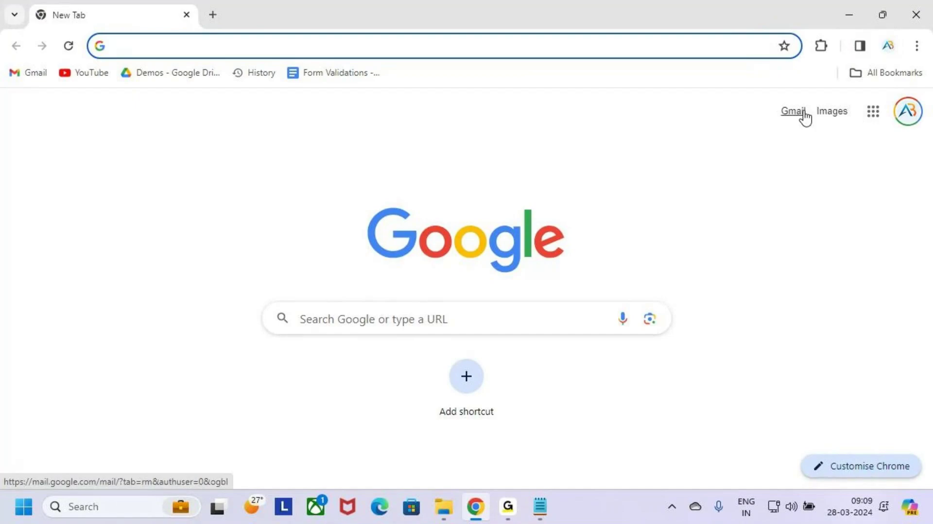
Step: Switch to Chrome and open make.powerautomate.com
{"action": "left_click", "coordinate": [252, 44]}
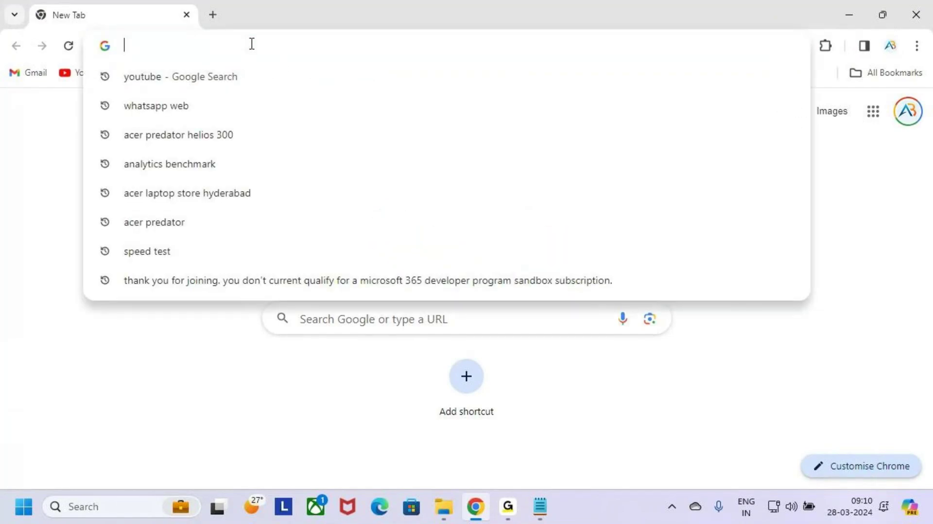
{"action": "type", "text": "maake"}
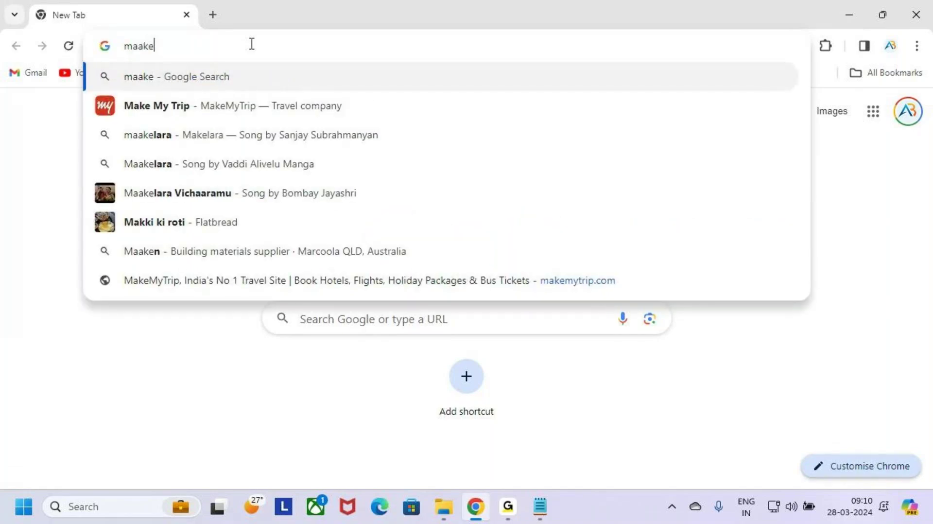
{"action": "key", "text": "BackSpace"}
{"action": "key", "text": "BackSpace"}
{"action": "key", "text": "BackSpace"}
{"action": "key", "text": "BackSpace"}
{"action": "key", "text": "BackSpace"}
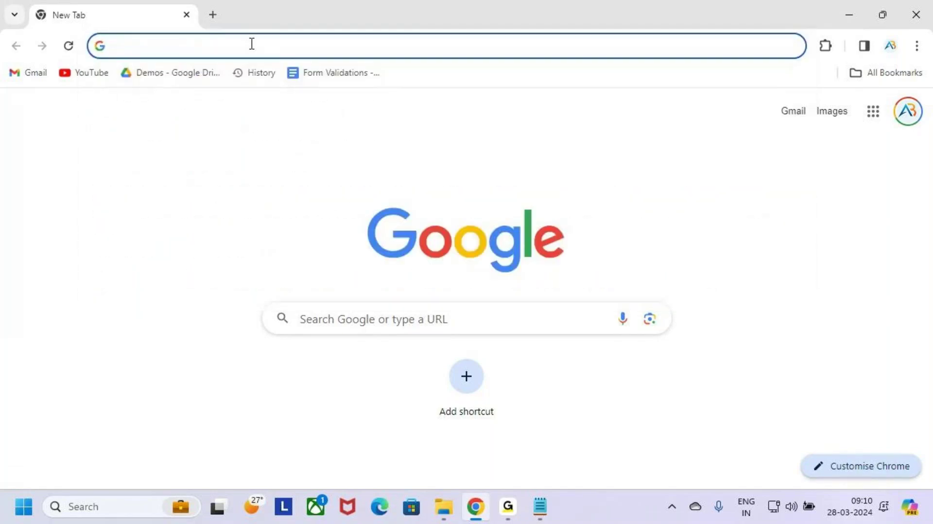
{"action": "type", "text": "make."}
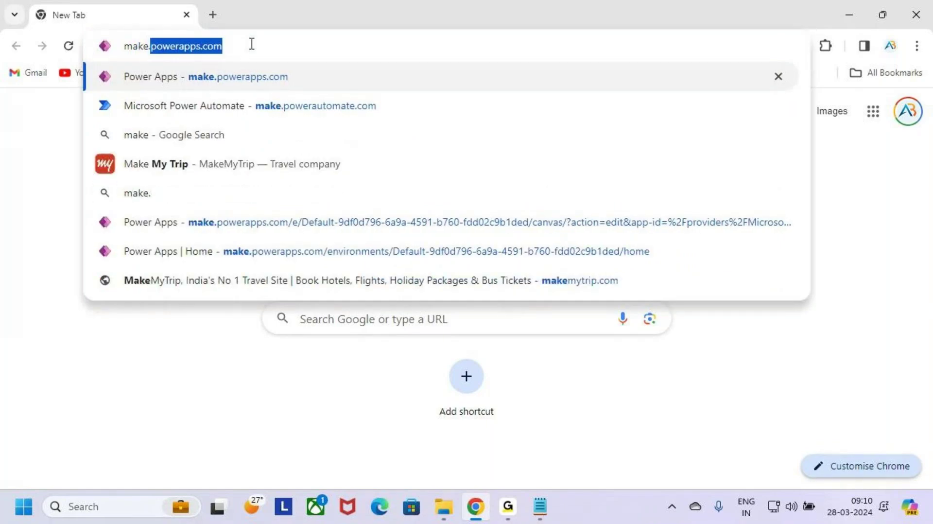
{"action": "type", "text": "powerau"}
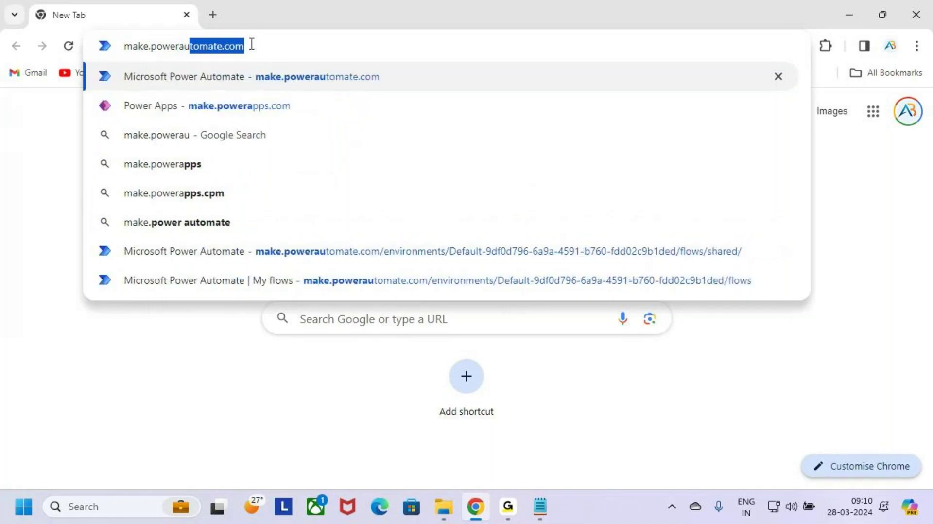
{"action": "type", "text": "tomate.com"}
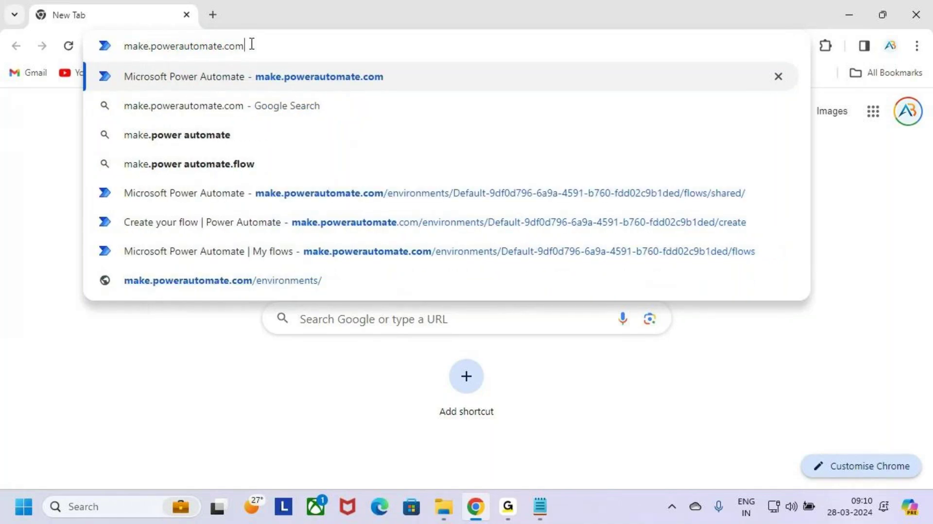
{"action": "key", "text": "Return"}
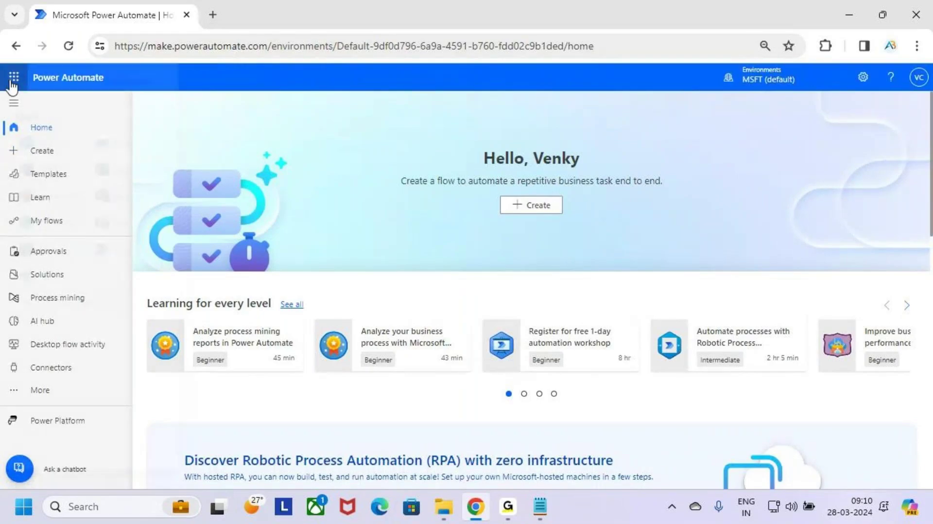
Step: Launch SharePoint from Power Automate in a separate browser tab and bring that tab to the front
{"action": "left_click", "coordinate": [13, 78]}
{"action": "left_click", "coordinate": [56, 237]}
{"action": "left_click", "coordinate": [110, 16]}
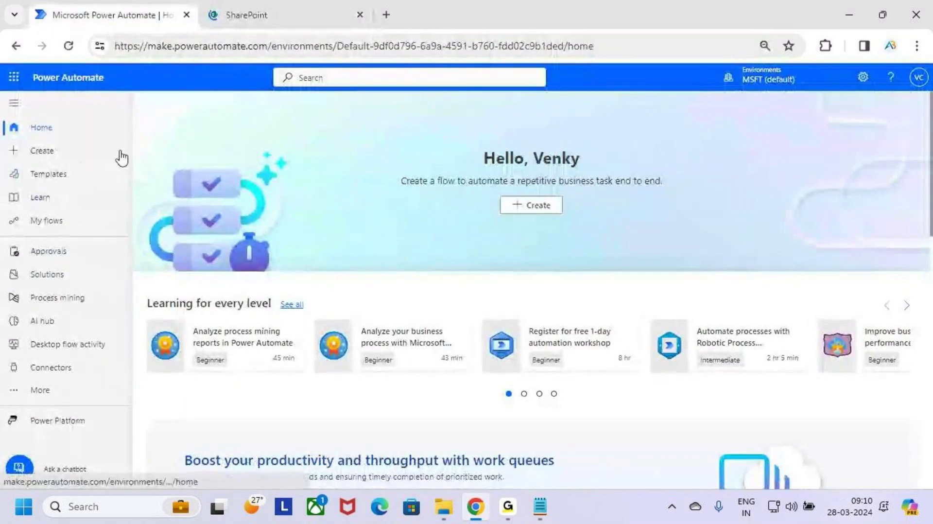
{"action": "left_click", "coordinate": [294, 10]}
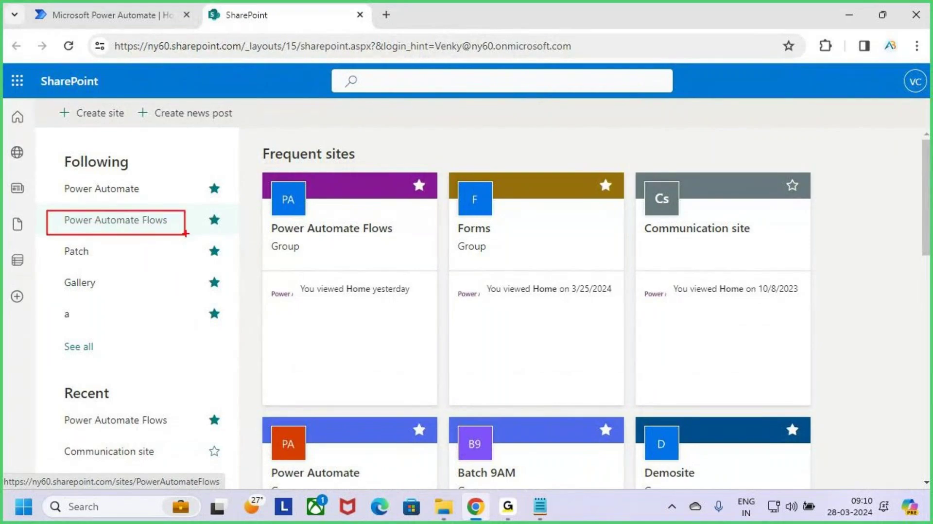
Step: Open the Power Automate Flows site and display its Emp list
{"action": "left_click", "coordinate": [153, 221]}
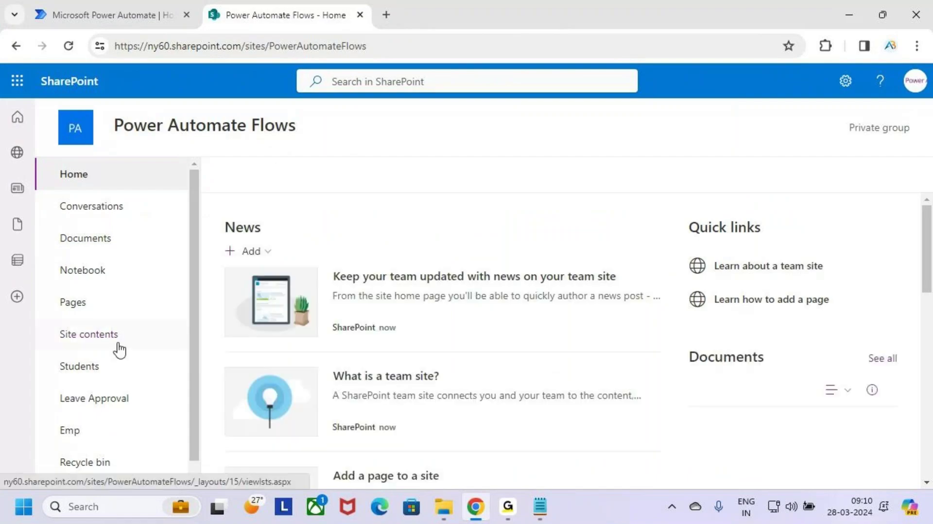
{"action": "scroll", "coordinate": [119, 349], "scroll_direction": "down", "scroll_amount": 1}
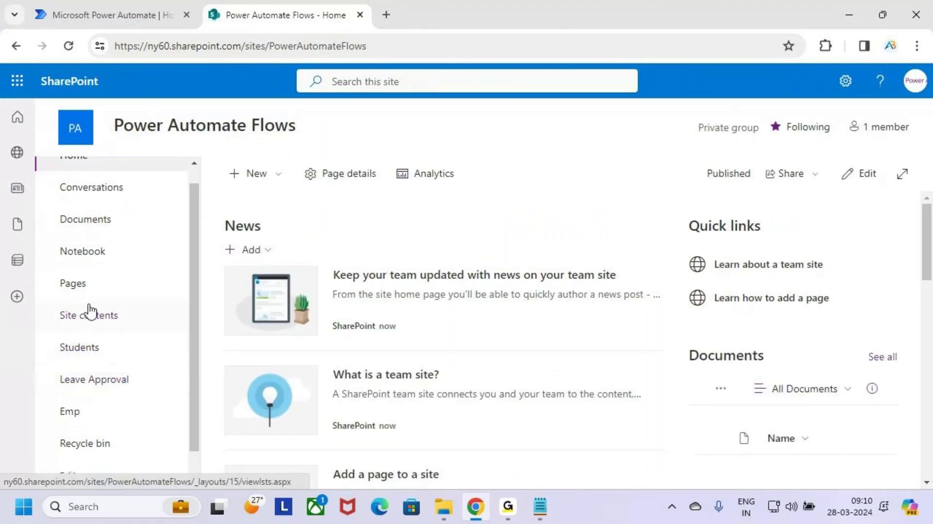
{"action": "left_click", "coordinate": [83, 412]}
{"action": "scroll", "coordinate": [105, 374], "scroll_direction": "down", "scroll_amount": 2}
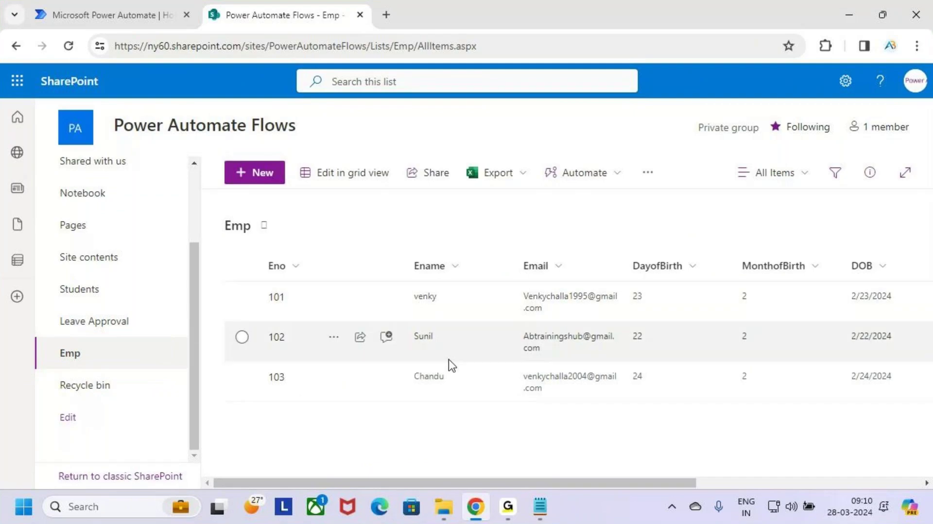
{"action": "mouse_move", "coordinate": [349, 480]}
{"action": "left_mouse_down"}
{"action": "mouse_move", "coordinate": [532, 485]}
{"action": "mouse_move", "coordinate": [350, 481]}
{"action": "left_mouse_up"}
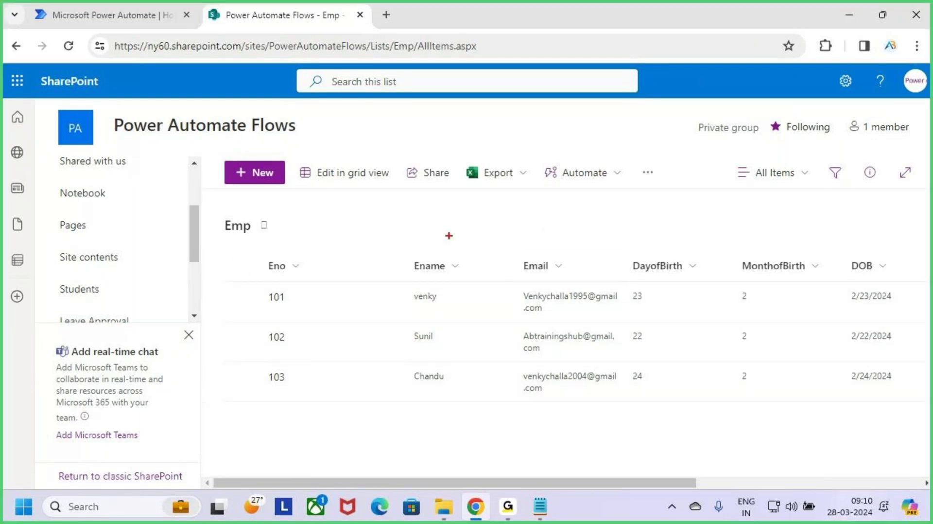
Step: Temporarily box the Emp list's table, circle the Email column with arrows into and out of it, and clear the markup
{"action": "mouse_move", "coordinate": [248, 252]}
{"action": "left_mouse_down"}
{"action": "mouse_move", "coordinate": [617, 349]}
{"action": "mouse_move", "coordinate": [738, 358]}
{"action": "mouse_move", "coordinate": [916, 405]}
{"action": "left_mouse_up"}
{"action": "mouse_move", "coordinate": [544, 188]}
{"action": "left_mouse_down"}
{"action": "mouse_move", "coordinate": [556, 262]}
{"action": "mouse_move", "coordinate": [485, 298]}
{"action": "mouse_move", "coordinate": [624, 351]}
{"action": "mouse_move", "coordinate": [620, 299]}
{"action": "mouse_move", "coordinate": [527, 254]}
{"action": "left_mouse_up"}
{"action": "left_click_drag", "start_coordinate": [585, 275], "coordinate": [648, 180]}
{"action": "mouse_move", "coordinate": [632, 159]}
{"action": "left_mouse_down"}
{"action": "mouse_move", "coordinate": [652, 171]}
{"action": "mouse_move", "coordinate": [633, 218]}
{"action": "left_mouse_up"}
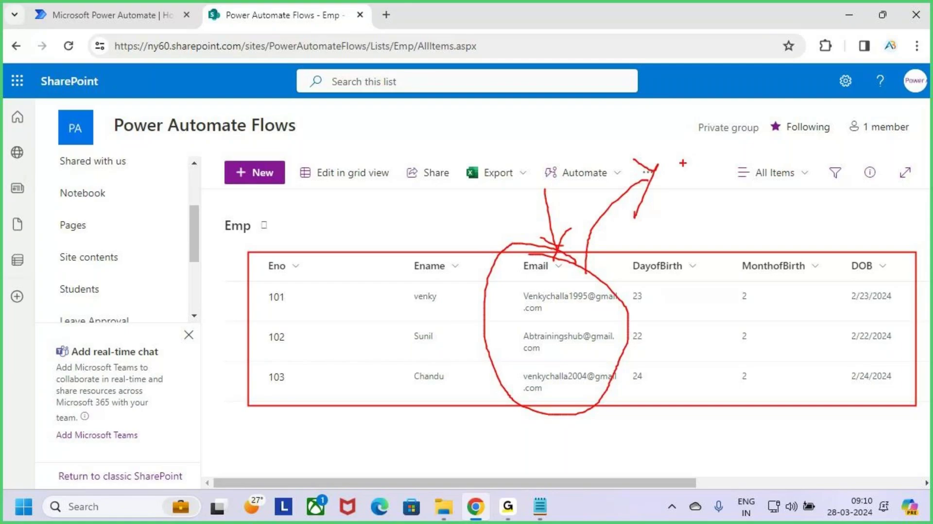
{"action": "key", "text": "Escape"}
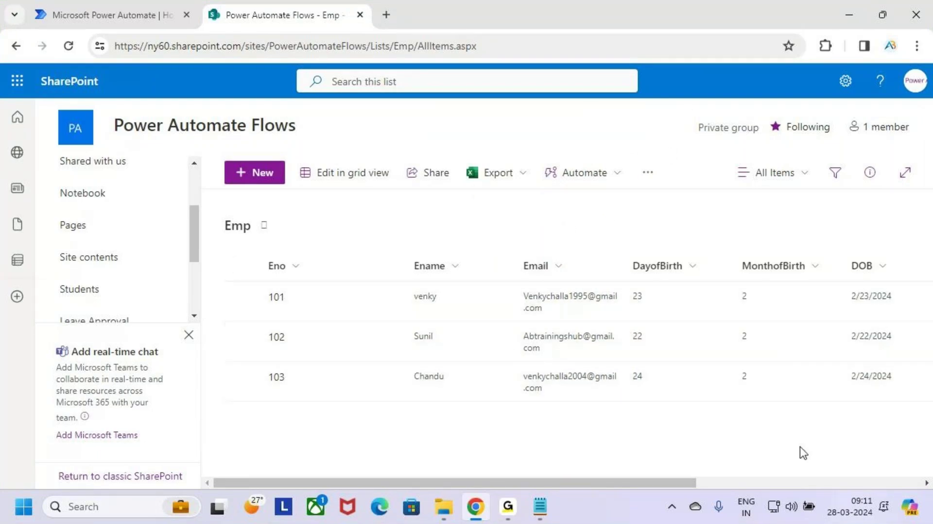
Step: Return to Power Automate and open the Create page for new flows
{"action": "left_click", "coordinate": [133, 2]}
{"action": "left_click", "coordinate": [70, 153]}
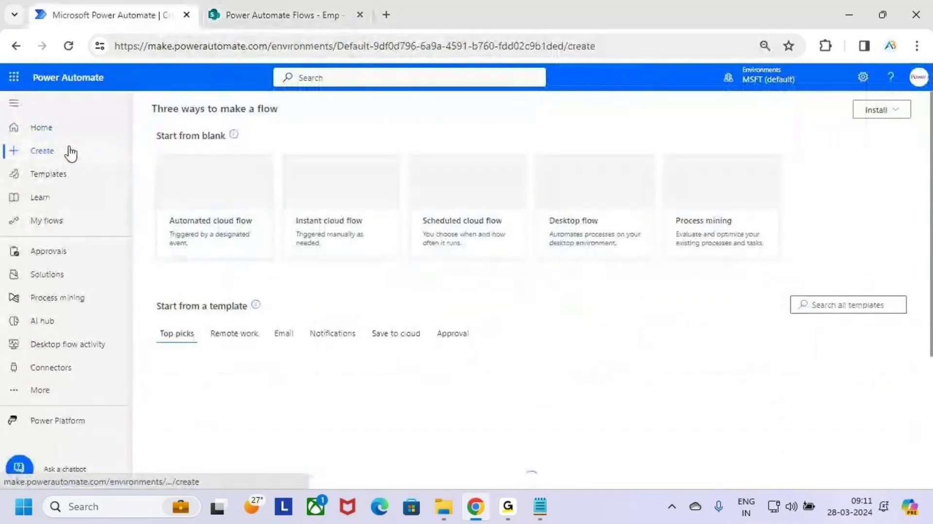
{"action": "key", "text": "ctrl+2"}
{"action": "mouse_move", "coordinate": [17, 139]}
{"action": "left_mouse_down"}
{"action": "mouse_move", "coordinate": [102, 166]}
{"action": "mouse_move", "coordinate": [99, 153]}
{"action": "mouse_move", "coordinate": [120, 123]}
{"action": "left_mouse_up"}
{"action": "key", "text": "Escape"}
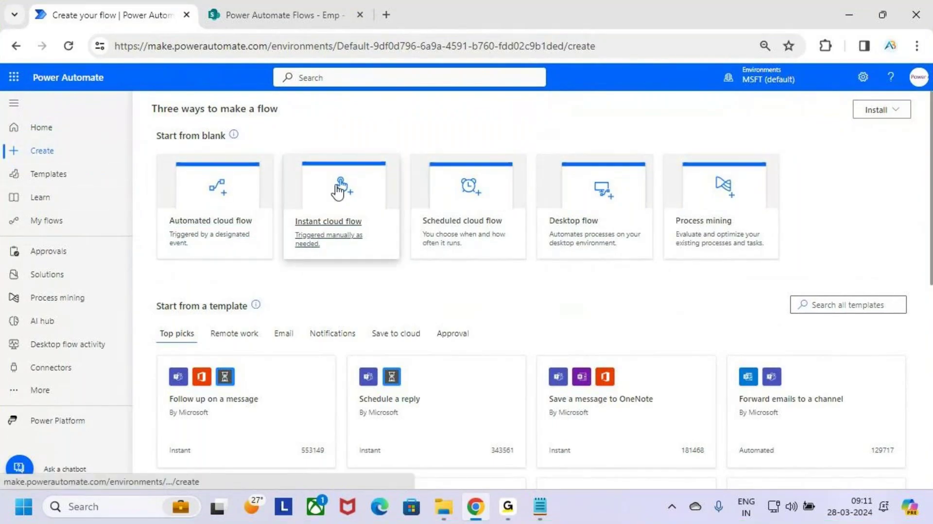
Step: Temporarily box the Automated, Instant and Scheduled cloud flow options, and clear the markup
{"action": "key", "text": "ctrl+2"}
{"action": "mouse_move", "coordinate": [154, 153]}
{"action": "left_mouse_down"}
{"action": "mouse_move", "coordinate": [230, 227]}
{"action": "mouse_move", "coordinate": [277, 254]}
{"action": "left_mouse_up"}
{"action": "left_click_drag", "start_coordinate": [285, 155], "coordinate": [398, 258]}
{"action": "mouse_move", "coordinate": [410, 157]}
{"action": "left_mouse_down"}
{"action": "mouse_move", "coordinate": [461, 225]}
{"action": "mouse_move", "coordinate": [535, 265]}
{"action": "left_mouse_up"}
{"action": "key", "text": "Escape"}
Step: Review the first example, the 6:00 AM weather report email, in the Scheduled Cloud Flows notes in Notepad and return to Chrome
{"action": "mouse_move", "coordinate": [539, 506]}
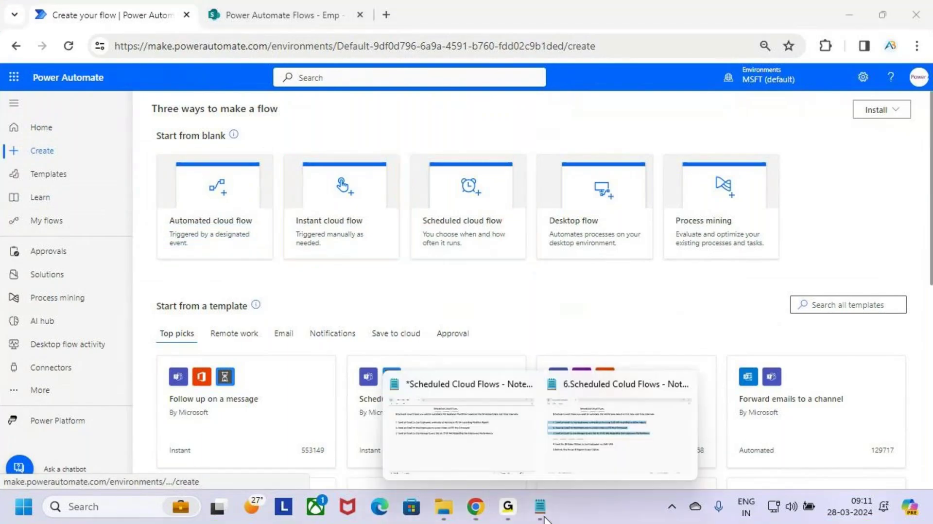
{"action": "left_click", "coordinate": [458, 427]}
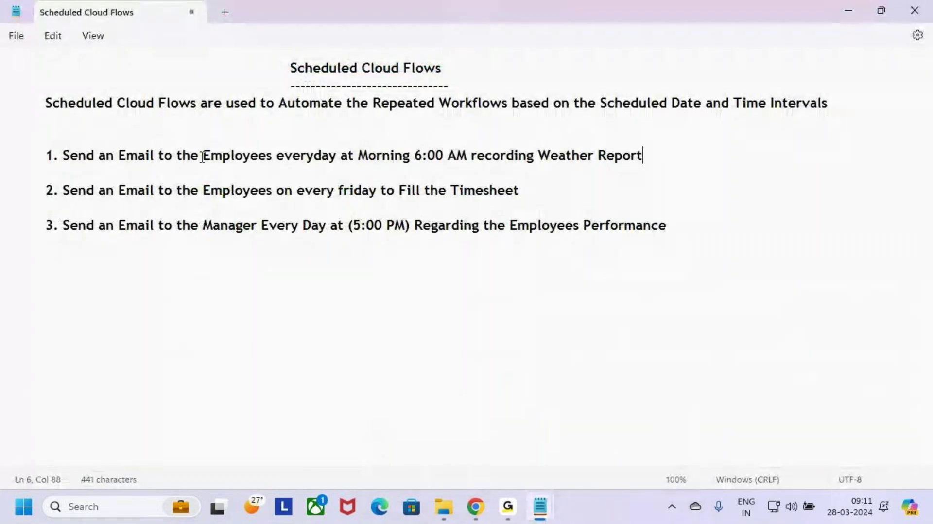
{"action": "left_click_drag", "start_coordinate": [203, 155], "coordinate": [700, 162]}
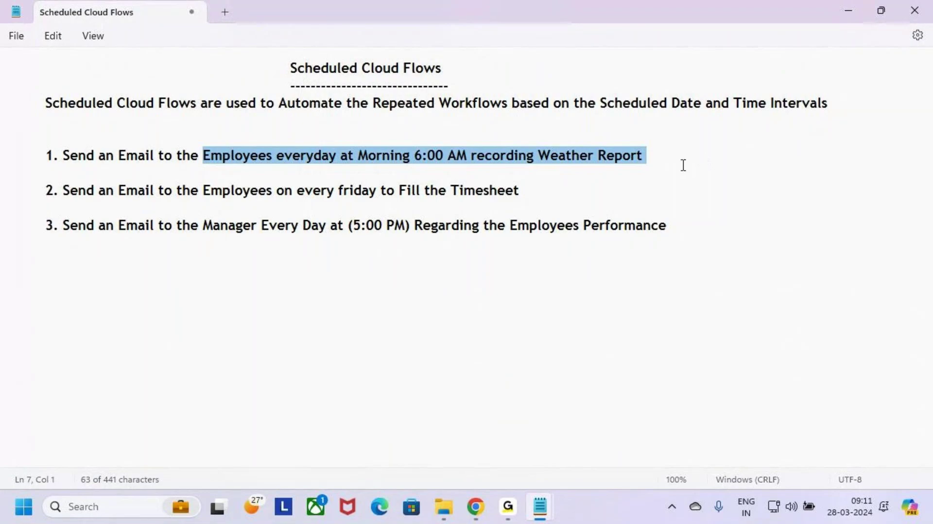
{"action": "left_click", "coordinate": [684, 163]}
{"action": "key", "text": "alt+Tab"}
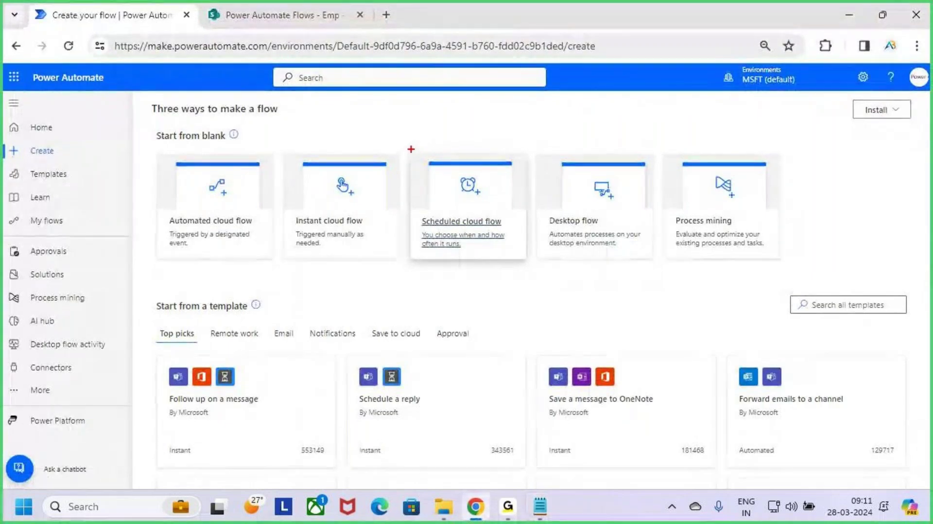
Step: Mark the Scheduled cloud flow option with a box and tick, and start building a scheduled cloud flow
{"action": "left_click_drag", "start_coordinate": [411, 149], "coordinate": [527, 261]}
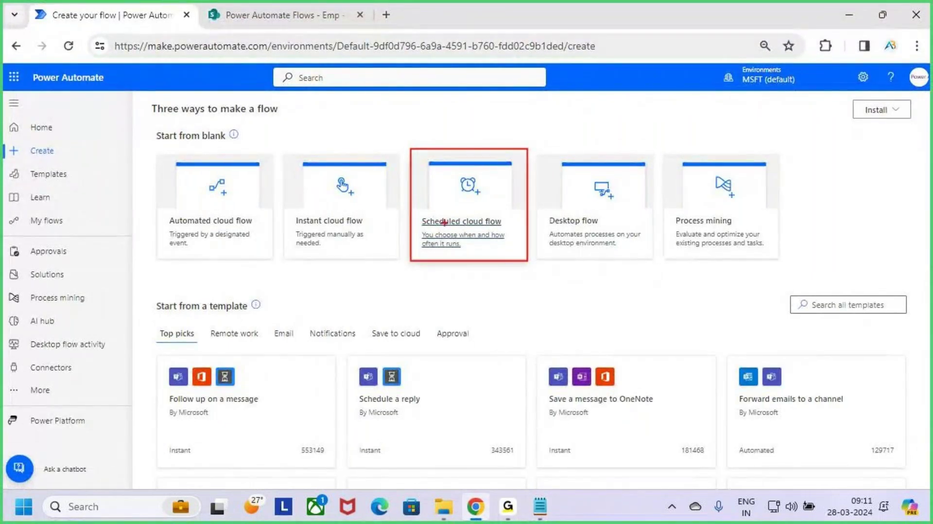
{"action": "left_click_drag", "start_coordinate": [431, 216], "coordinate": [515, 156]}
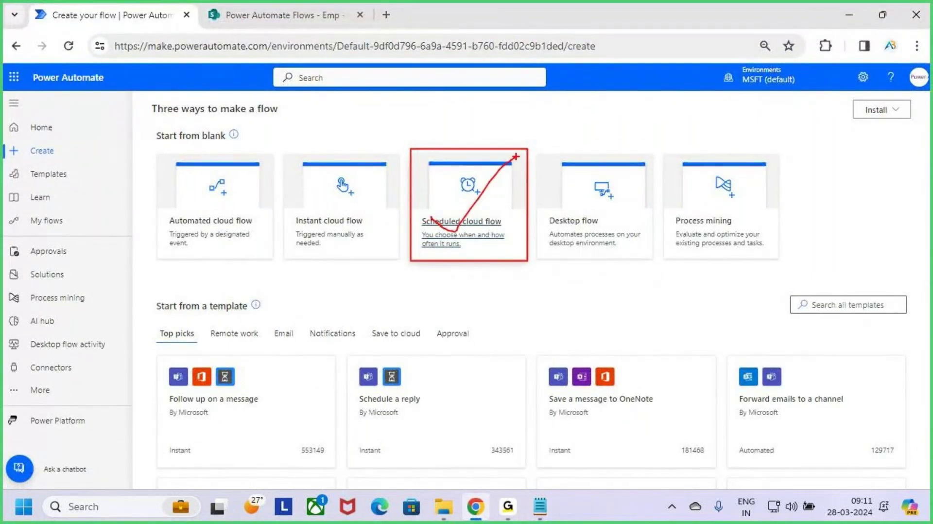
{"action": "left_click", "coordinate": [483, 203]}
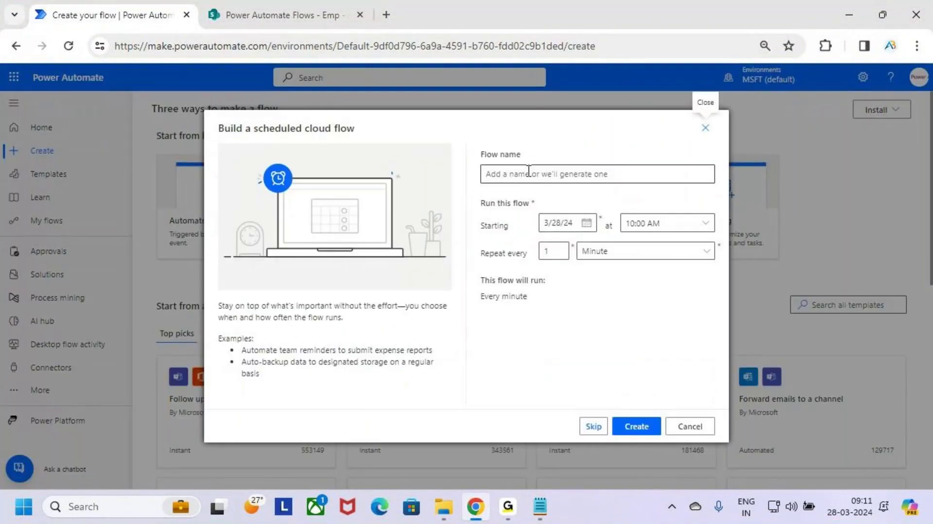
Step: Name the scheduled flow "Weather Report"
{"action": "left_click_drag", "start_coordinate": [468, 147], "coordinate": [572, 205]}
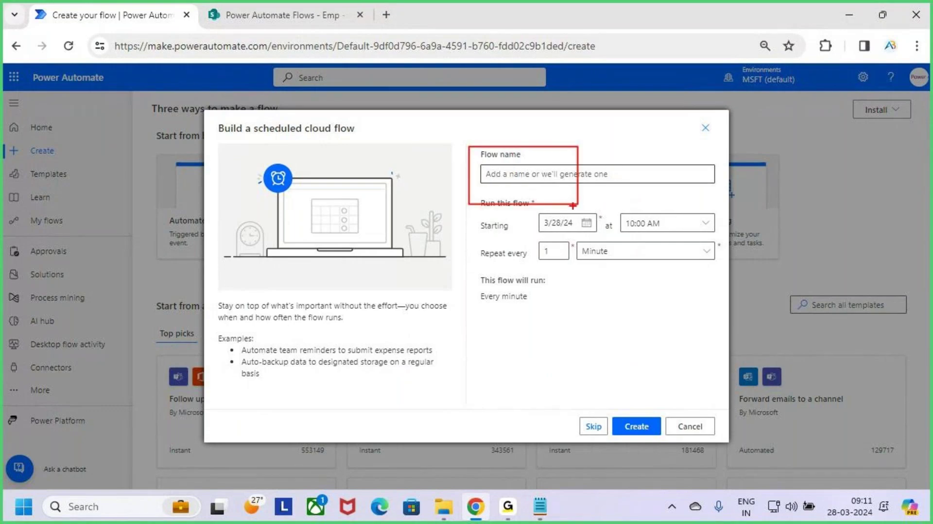
{"action": "key", "text": "Escape"}
{"action": "left_click", "coordinate": [512, 173]}
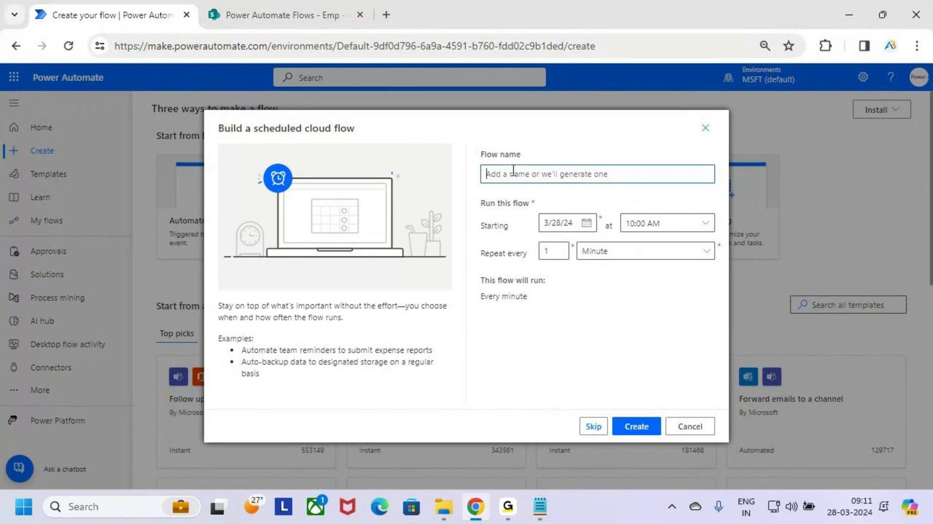
{"action": "type", "text": "We"}
{"action": "key", "text": "BackSpace"}
{"action": "key", "text": "BackSpace"}
{"action": "type", "text": "Weather"}
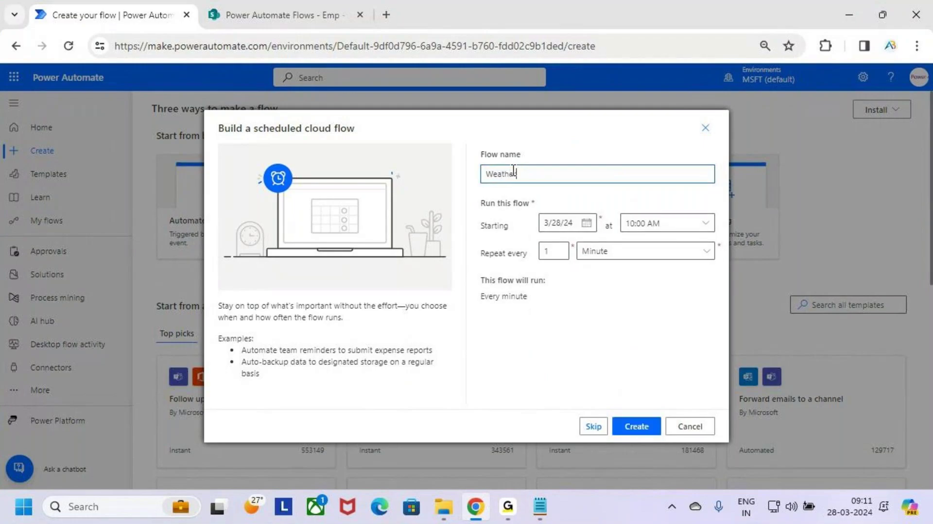
{"action": "type", "text": " Report"}
Step: Temporarily box the "Run this flow" heading and the starting date field, clearing the markup each time
{"action": "key", "text": "ctrl+2"}
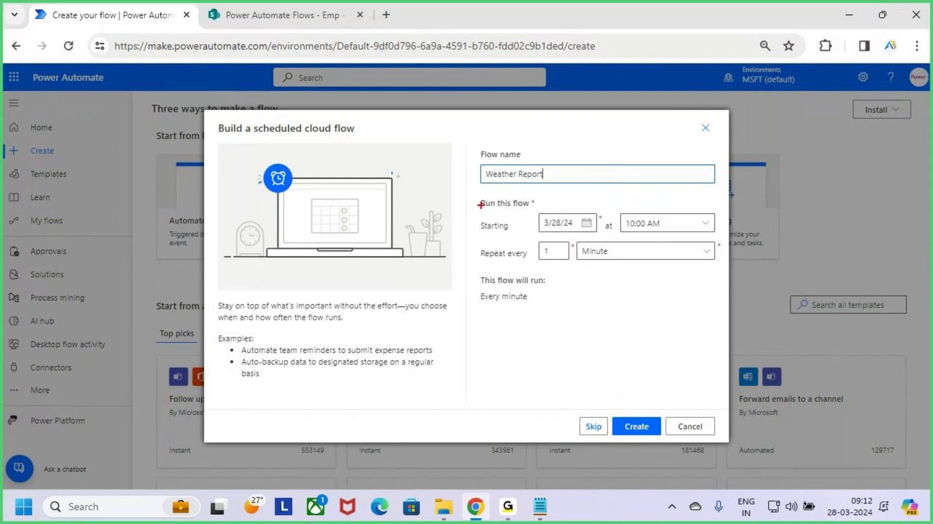
{"action": "left_click_drag", "start_coordinate": [473, 195], "coordinate": [550, 213]}
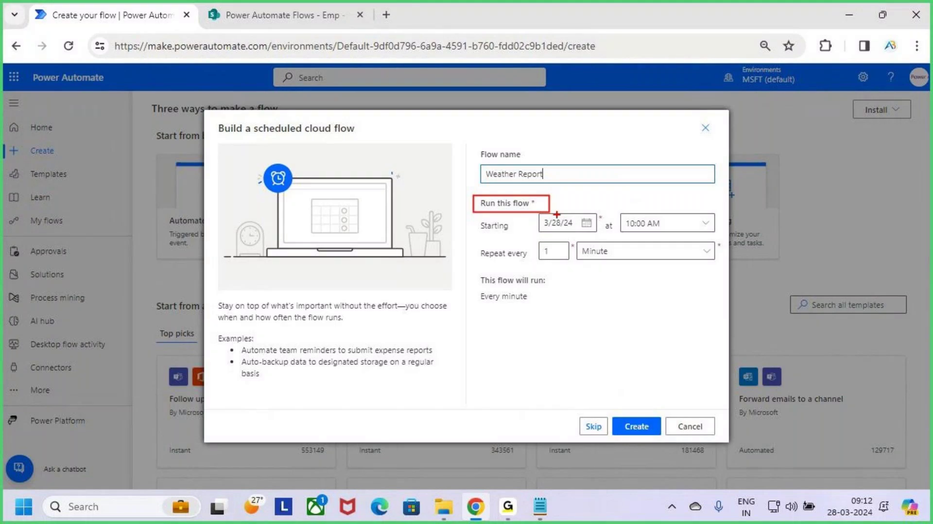
{"action": "key", "text": "Escape"}
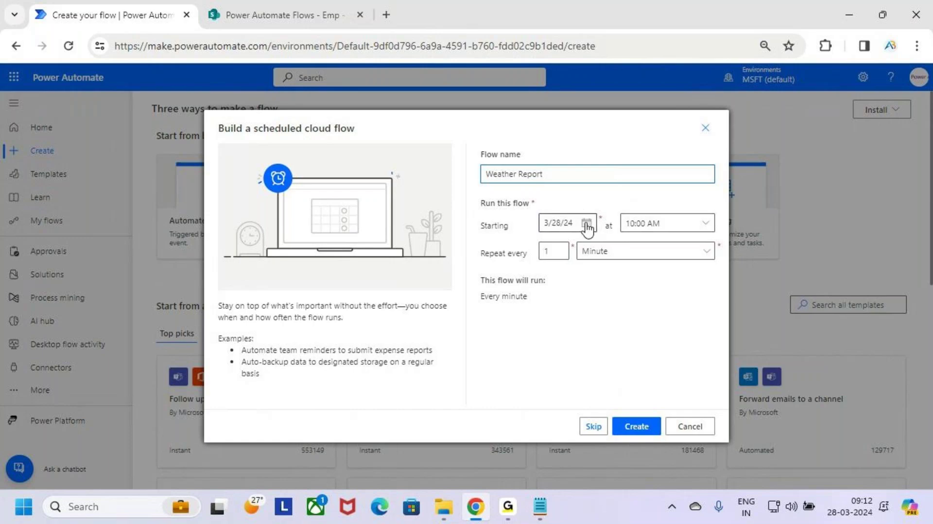
{"action": "key", "text": "ctrl+2"}
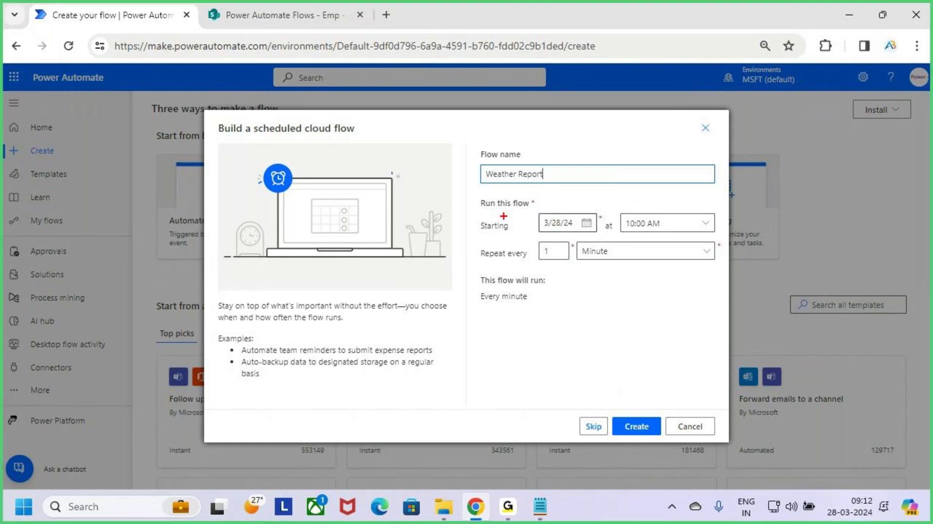
{"action": "left_click_drag", "start_coordinate": [479, 210], "coordinate": [599, 237]}
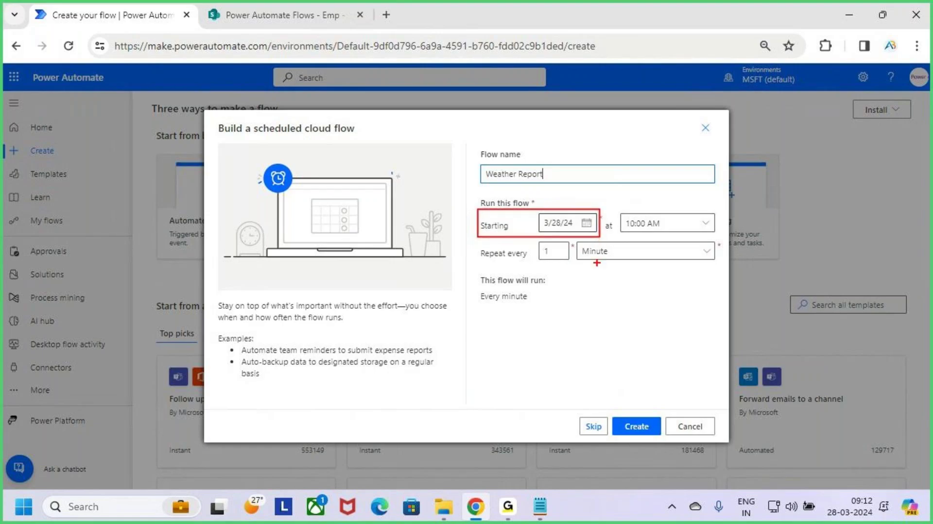
{"action": "key", "text": "Escape"}
Step: Mark days 28 to 30 in the March 2024 calendar, clear the markup, and set the flow's starting date to 3/28/24
{"action": "left_click", "coordinate": [586, 222]}
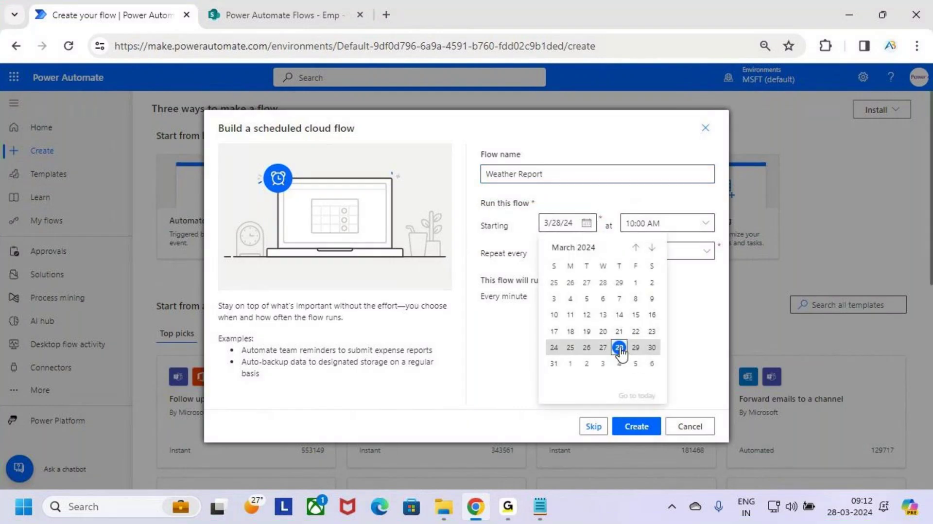
{"action": "mouse_move", "coordinate": [608, 336]}
{"action": "left_mouse_down"}
{"action": "mouse_move", "coordinate": [629, 357]}
{"action": "mouse_move", "coordinate": [659, 336]}
{"action": "left_mouse_up"}
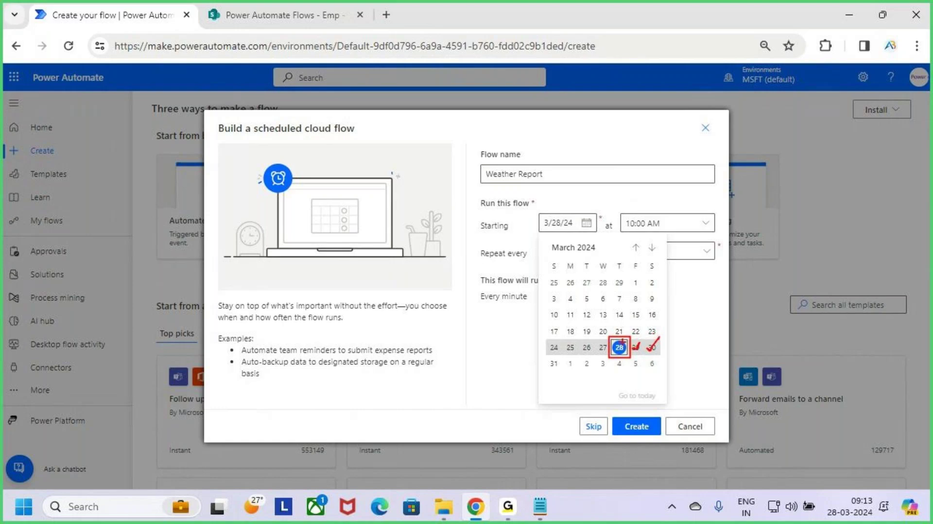
{"action": "key", "text": "Escape"}
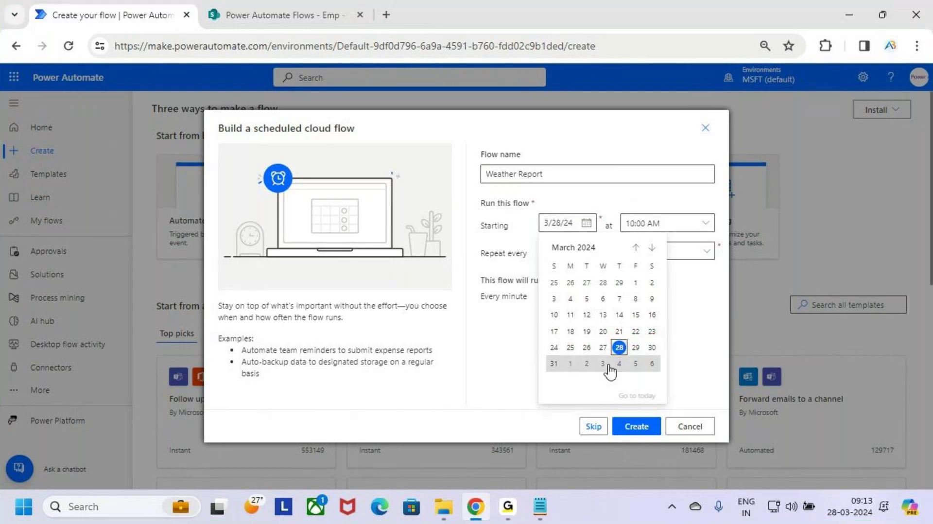
{"action": "left_click", "coordinate": [624, 349]}
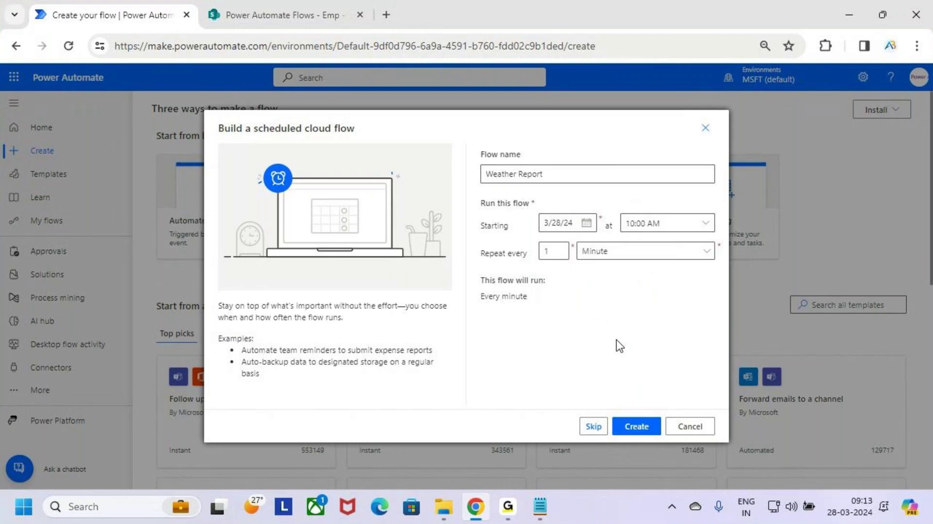
Step: Temporarily box the starting date and time fields, and set the flow's start time to 06:00 AM
{"action": "key", "text": "ctrl+2"}
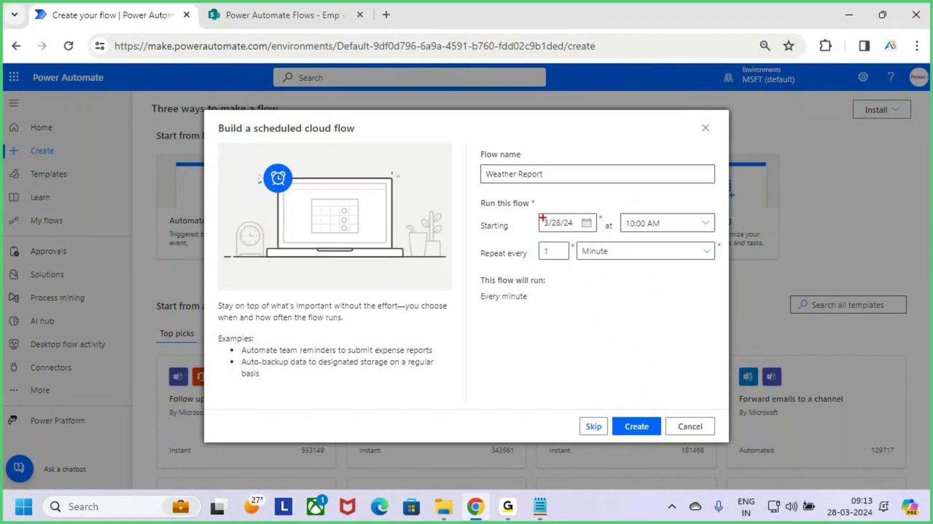
{"action": "mouse_move", "coordinate": [531, 208]}
{"action": "left_mouse_down"}
{"action": "mouse_move", "coordinate": [594, 232]}
{"action": "mouse_move", "coordinate": [678, 222]}
{"action": "mouse_move", "coordinate": [715, 231]}
{"action": "left_mouse_up"}
{"action": "key", "text": "Escape"}
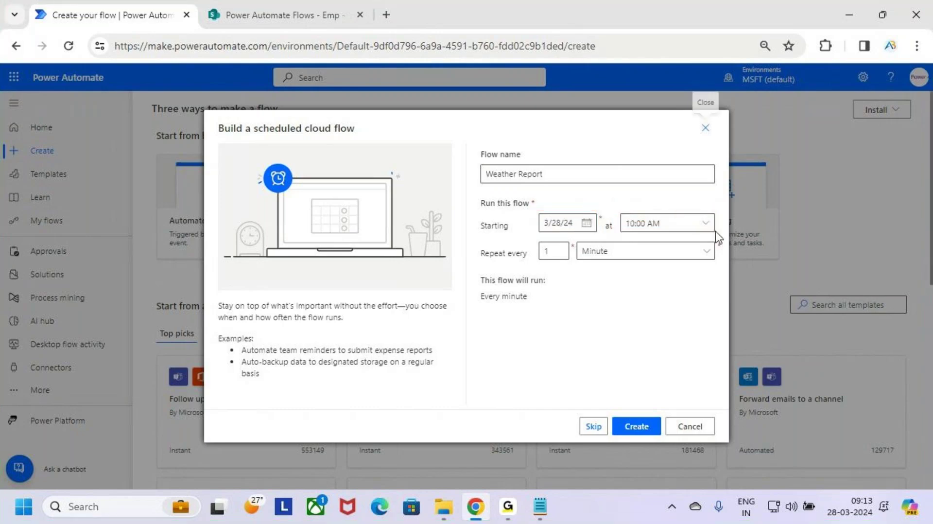
{"action": "left_click", "coordinate": [706, 224]}
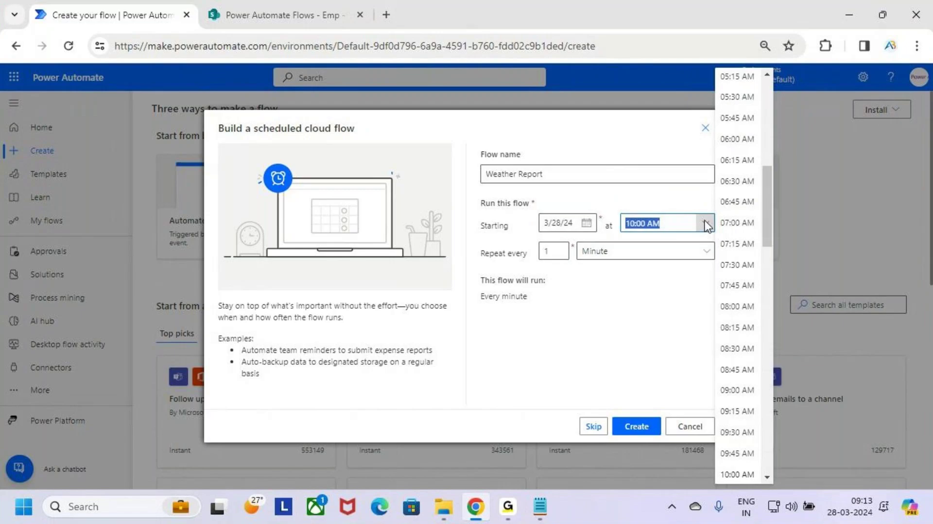
{"action": "scroll", "coordinate": [749, 315], "scroll_direction": "up", "scroll_amount": 6}
{"action": "scroll", "coordinate": [749, 315], "scroll_direction": "down", "scroll_amount": 6}
{"action": "scroll", "coordinate": [750, 311], "scroll_direction": "down", "scroll_amount": 2}
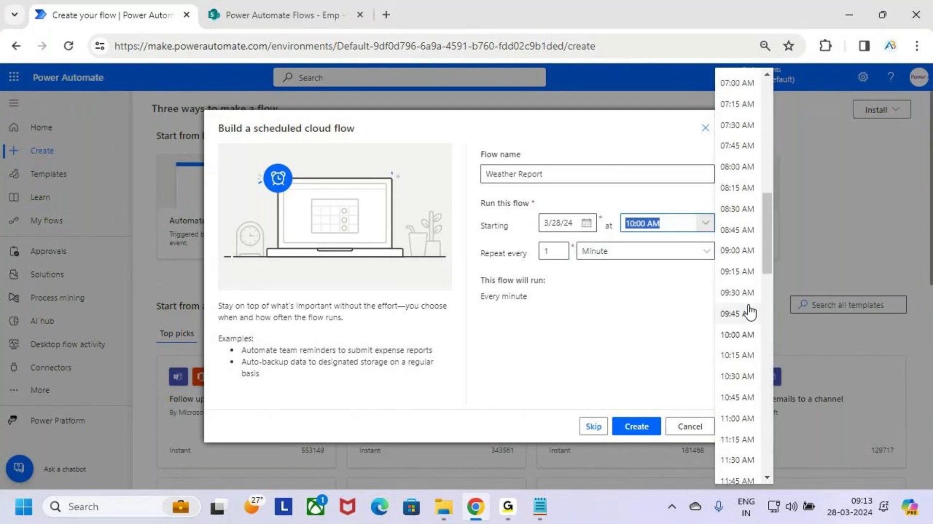
{"action": "scroll", "coordinate": [749, 308], "scroll_direction": "up", "scroll_amount": 3}
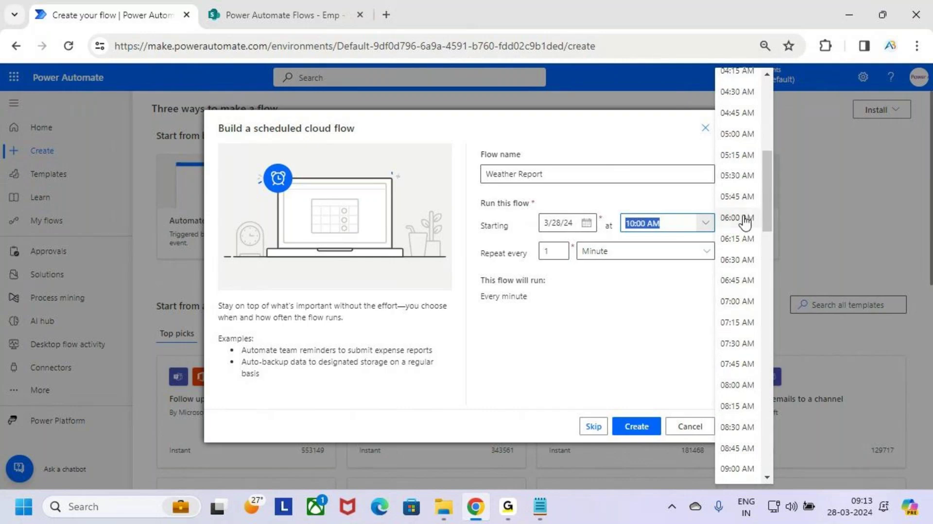
{"action": "left_click", "coordinate": [745, 221]}
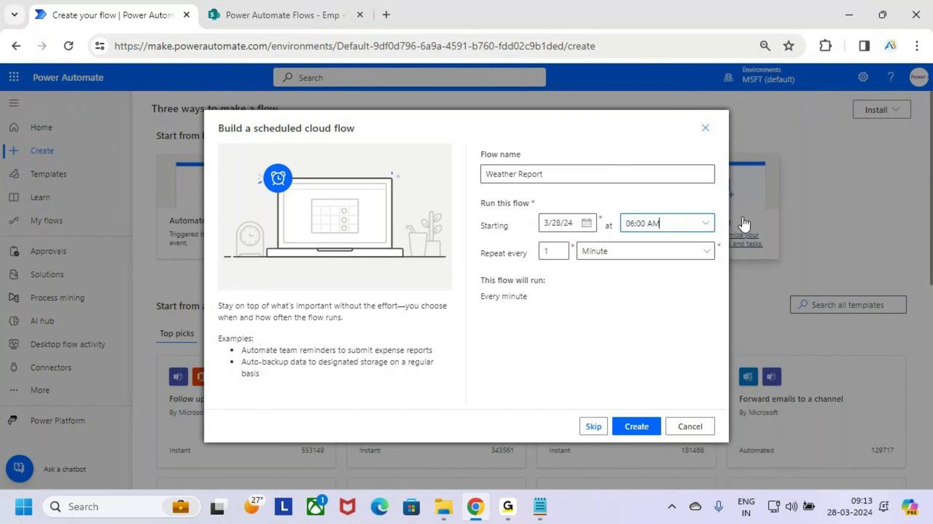
Step: Temporarily tick the starting date and start time fields, and clear the markup
{"action": "key", "text": "ctrl+2"}
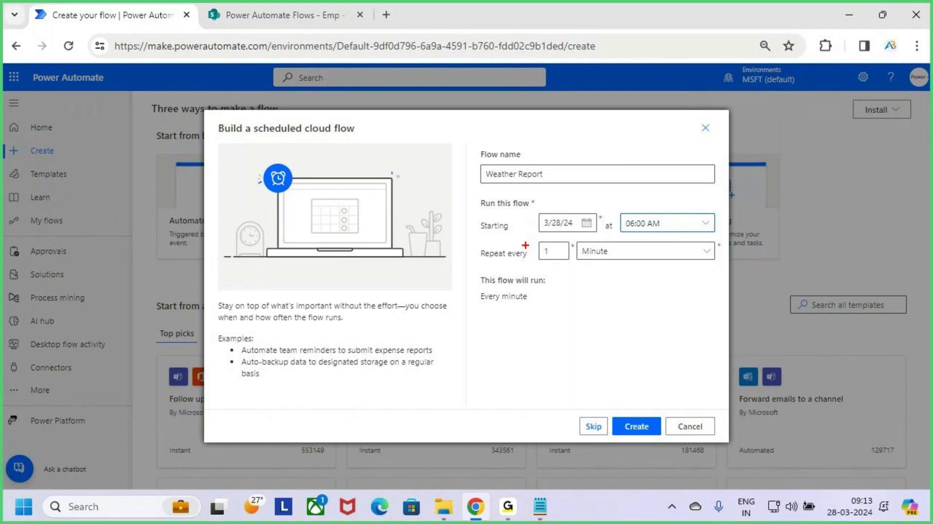
{"action": "left_click_drag", "start_coordinate": [514, 229], "coordinate": [546, 185]}
{"action": "left_click_drag", "start_coordinate": [624, 217], "coordinate": [665, 175]}
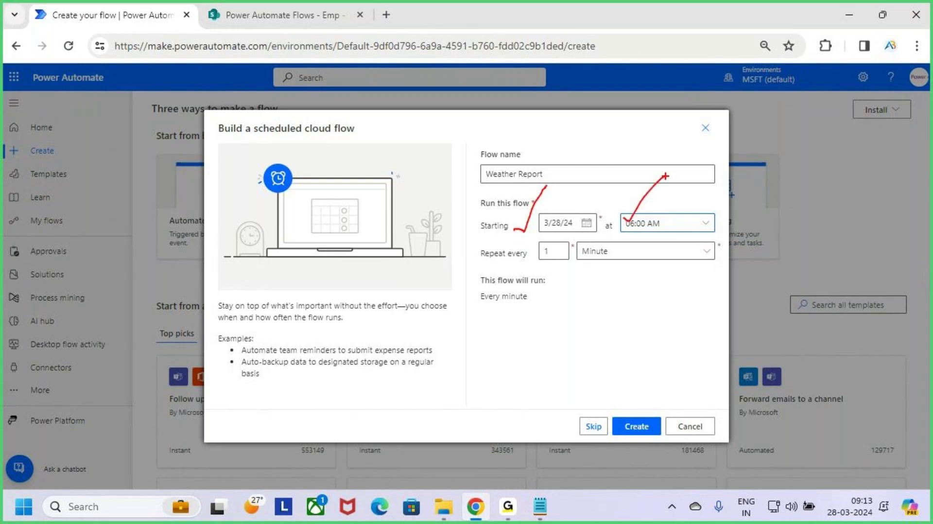
{"action": "key", "text": "Escape"}
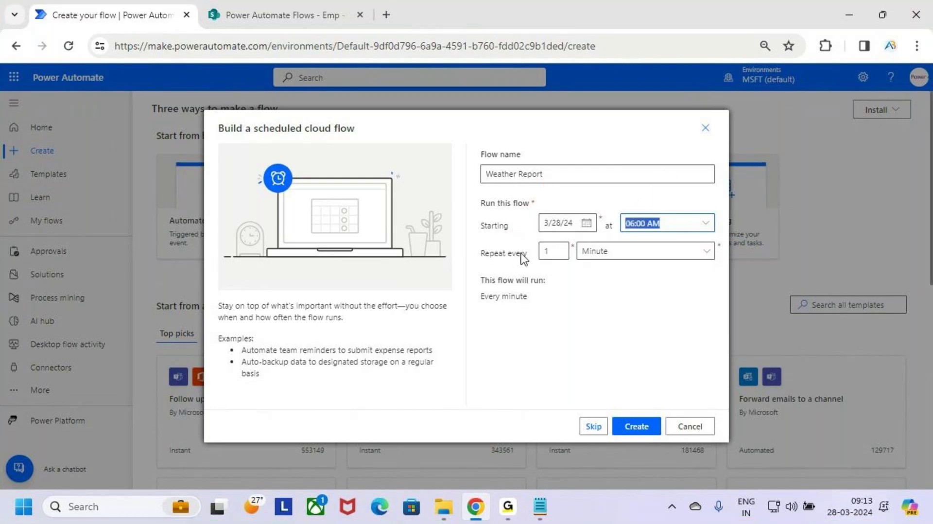
Step: Tick the starting date, time and repeat interval temporarily with the frequency choices shown, and set the flow to repeat every 1 day
{"action": "left_click", "coordinate": [558, 251]}
{"action": "left_click", "coordinate": [706, 252]}
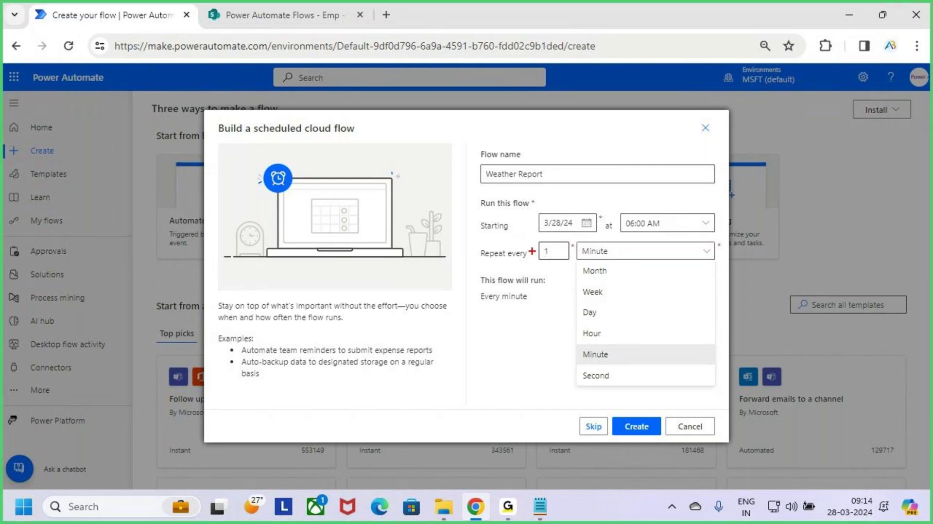
{"action": "left_click_drag", "start_coordinate": [530, 251], "coordinate": [564, 219]}
{"action": "left_click_drag", "start_coordinate": [628, 224], "coordinate": [644, 212]}
{"action": "left_click_drag", "start_coordinate": [523, 222], "coordinate": [557, 199]}
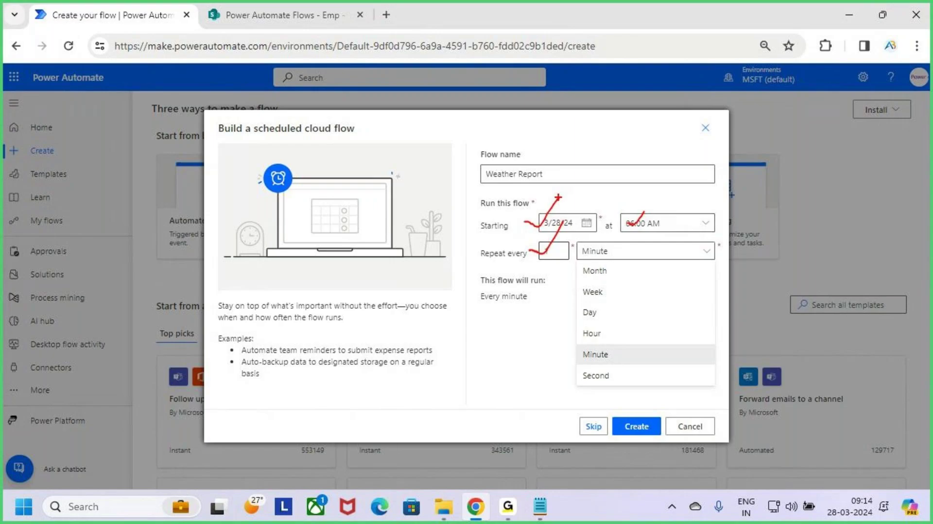
{"action": "key", "text": "Escape"}
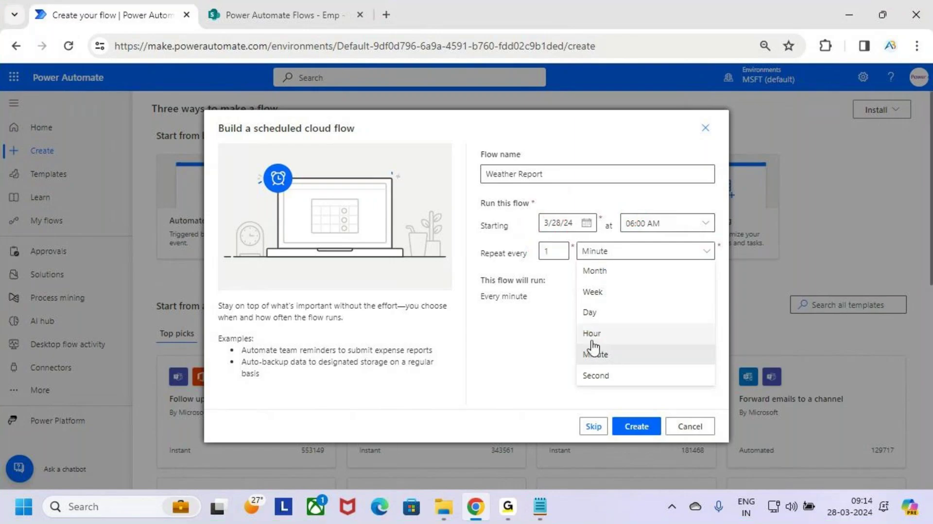
{"action": "left_click", "coordinate": [616, 319]}
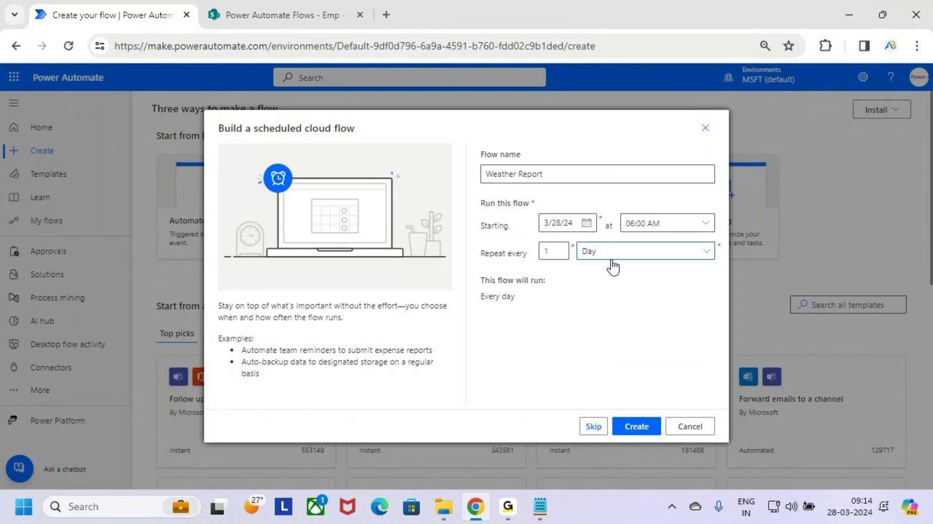
Step: Temporarily box the "This flow will run" summary, and reselect Day as the repeat frequency after viewing the alternatives
{"action": "key", "text": "ctrl+2"}
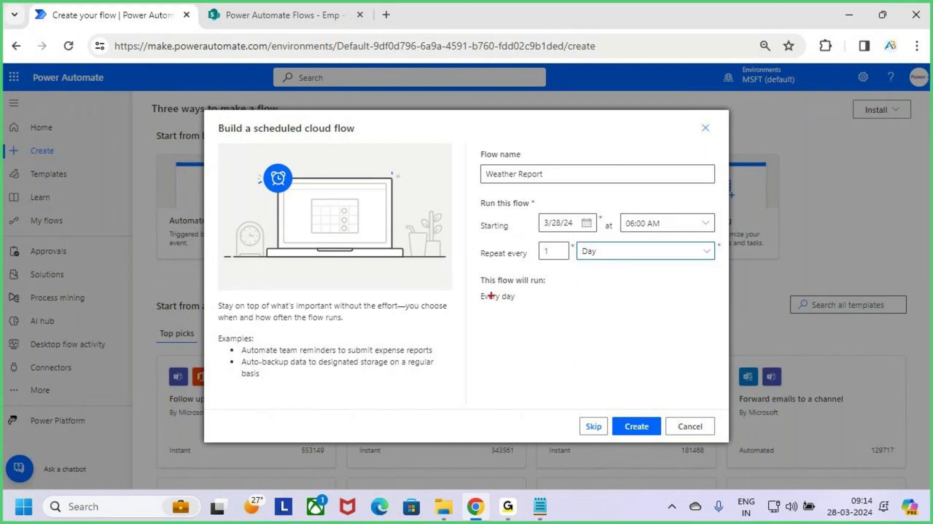
{"action": "mouse_move", "coordinate": [470, 270]}
{"action": "left_mouse_down"}
{"action": "mouse_move", "coordinate": [556, 290]}
{"action": "mouse_move", "coordinate": [562, 309]}
{"action": "mouse_move", "coordinate": [536, 288]}
{"action": "left_mouse_up"}
{"action": "key", "text": "Escape"}
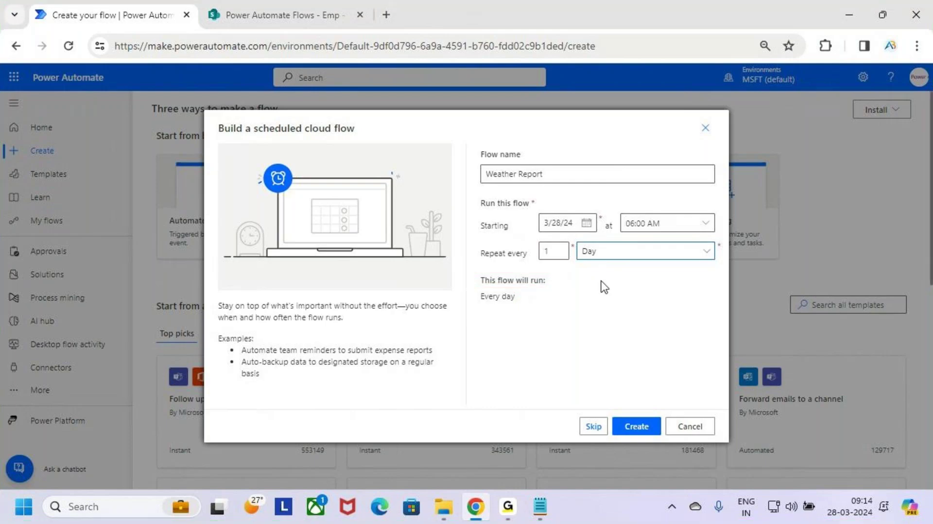
{"action": "left_click", "coordinate": [706, 252]}
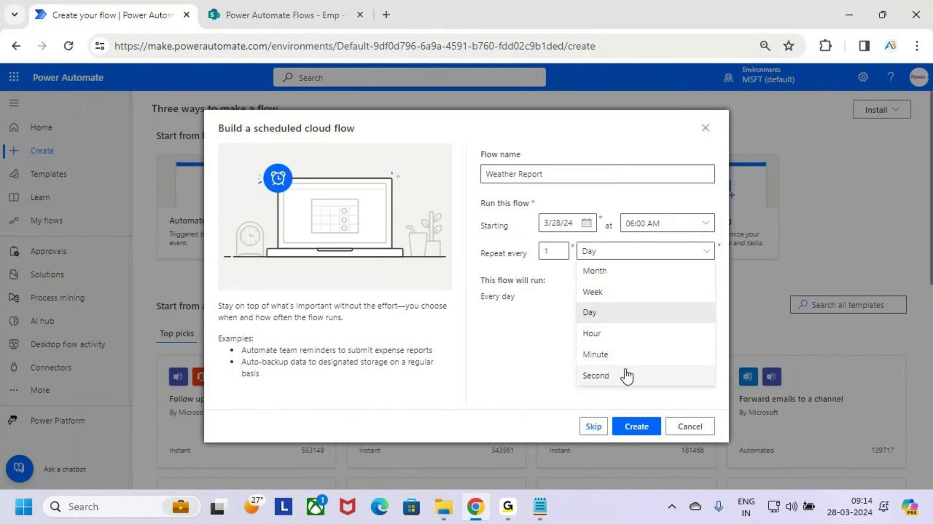
{"action": "left_click", "coordinate": [621, 314]}
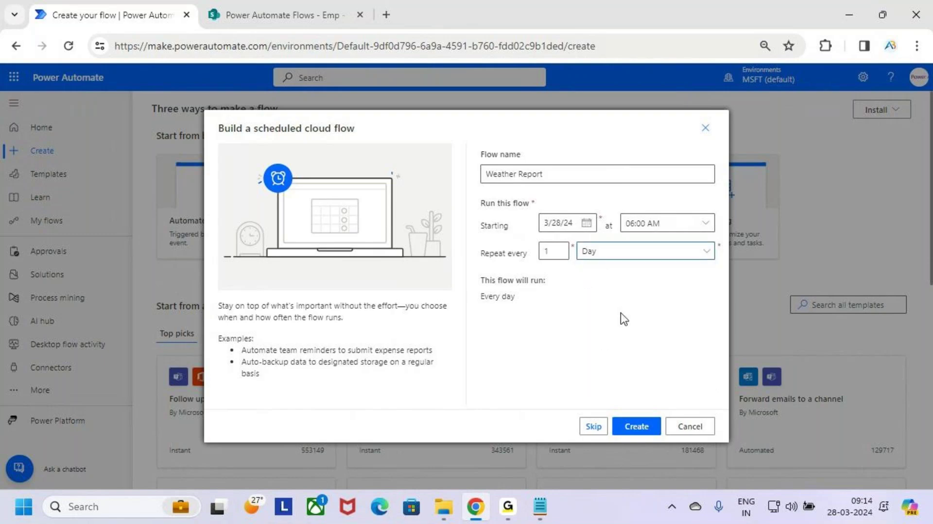
Step: Set the flow to repeat every 1 week and exclude Saturday and Sunday from its run days
{"action": "left_click", "coordinate": [703, 257]}
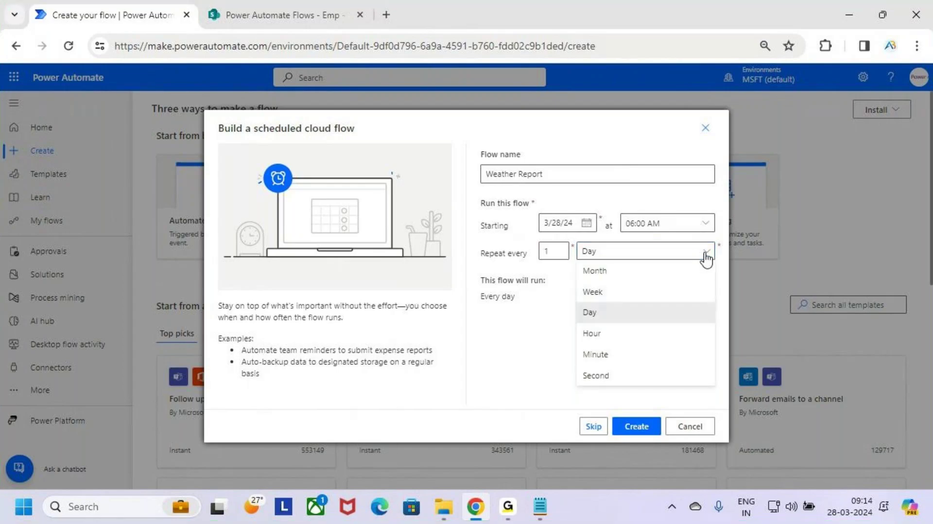
{"action": "left_click", "coordinate": [626, 295]}
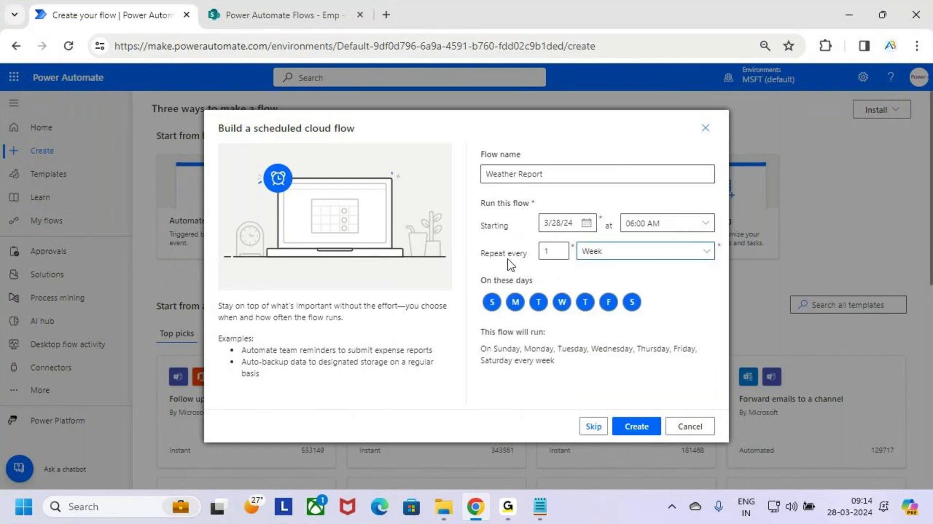
{"action": "double_click", "coordinate": [547, 250]}
{"action": "left_click", "coordinate": [632, 303]}
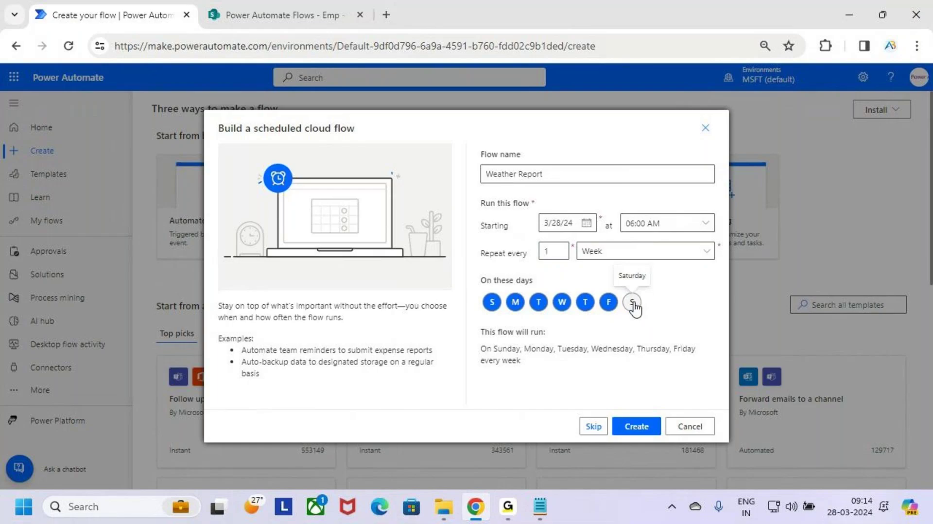
{"action": "left_click", "coordinate": [492, 303]}
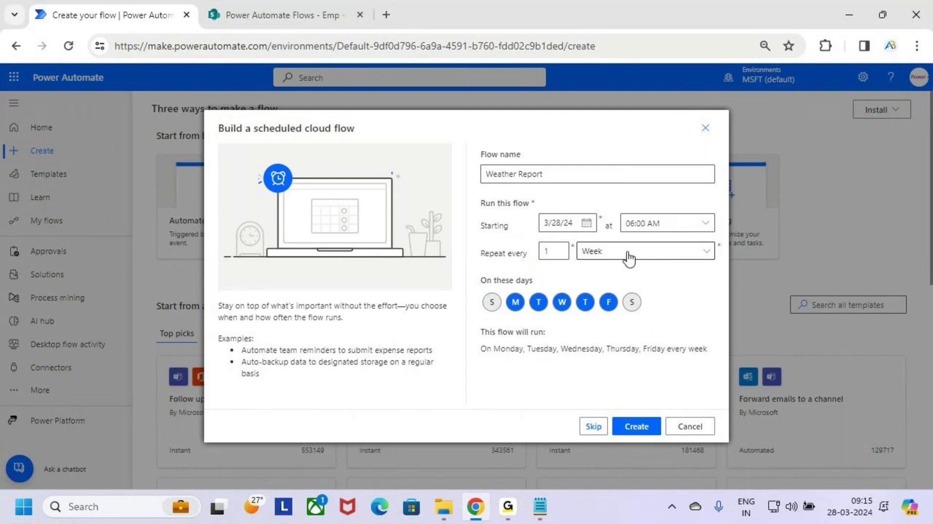
Step: Temporarily underline the Week frequency, box the run settings, and mark the date, time, interval and Monday-to-Friday days, clearing all markup
{"action": "key", "text": "ctrl+2"}
{"action": "left_click_drag", "start_coordinate": [577, 258], "coordinate": [633, 258]}
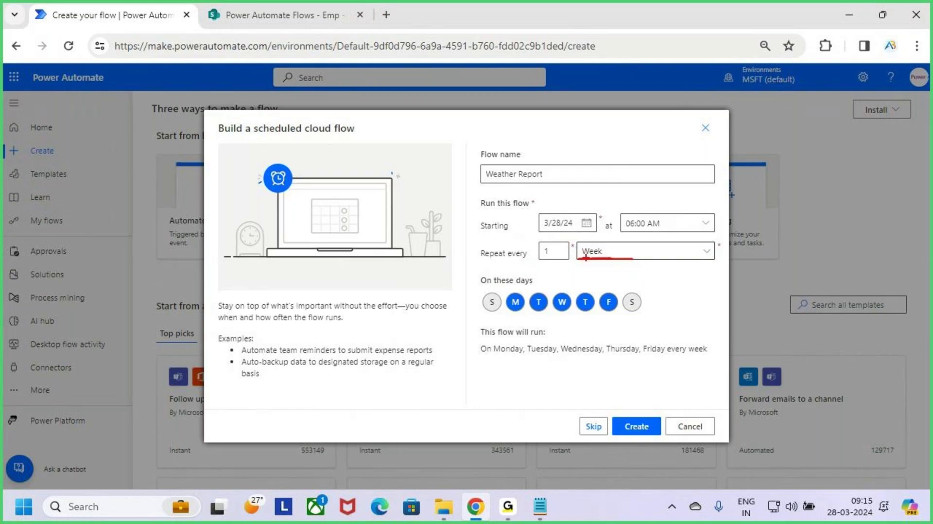
{"action": "key", "text": "e"}
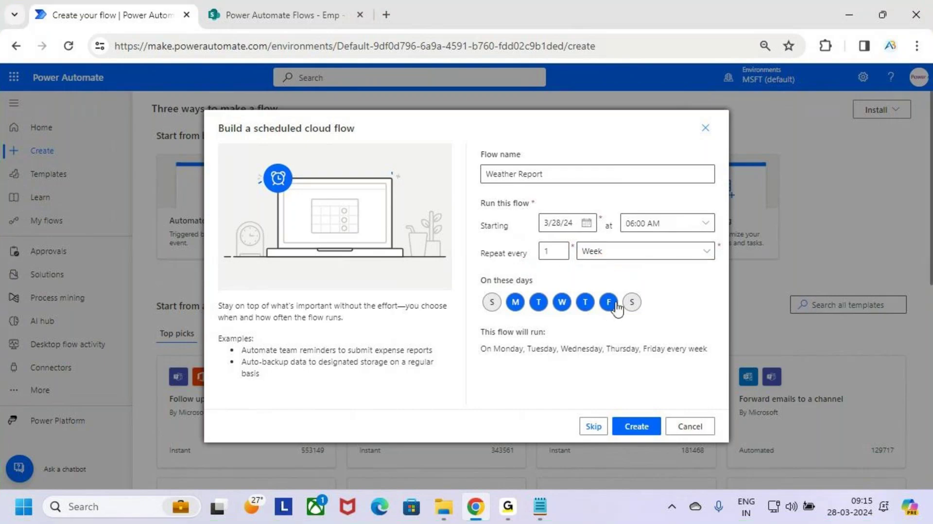
{"action": "mouse_move", "coordinate": [470, 190]}
{"action": "left_mouse_down"}
{"action": "mouse_move", "coordinate": [613, 277]}
{"action": "mouse_move", "coordinate": [721, 320]}
{"action": "left_mouse_up"}
{"action": "left_click_drag", "start_coordinate": [530, 224], "coordinate": [563, 197]}
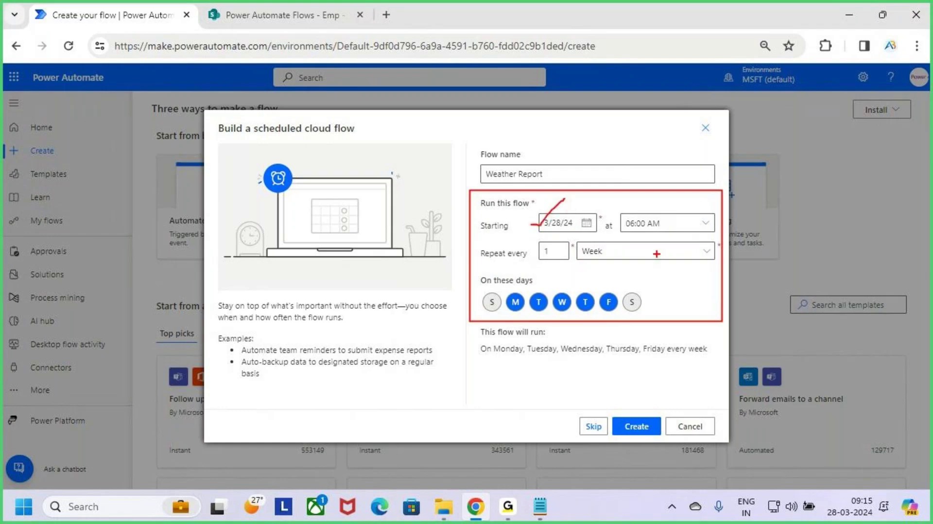
{"action": "left_click_drag", "start_coordinate": [615, 226], "coordinate": [637, 200]}
{"action": "left_click_drag", "start_coordinate": [528, 263], "coordinate": [554, 257]}
{"action": "mouse_move", "coordinate": [505, 306]}
{"action": "left_mouse_down"}
{"action": "mouse_move", "coordinate": [575, 287]}
{"action": "mouse_move", "coordinate": [630, 293]}
{"action": "left_mouse_up"}
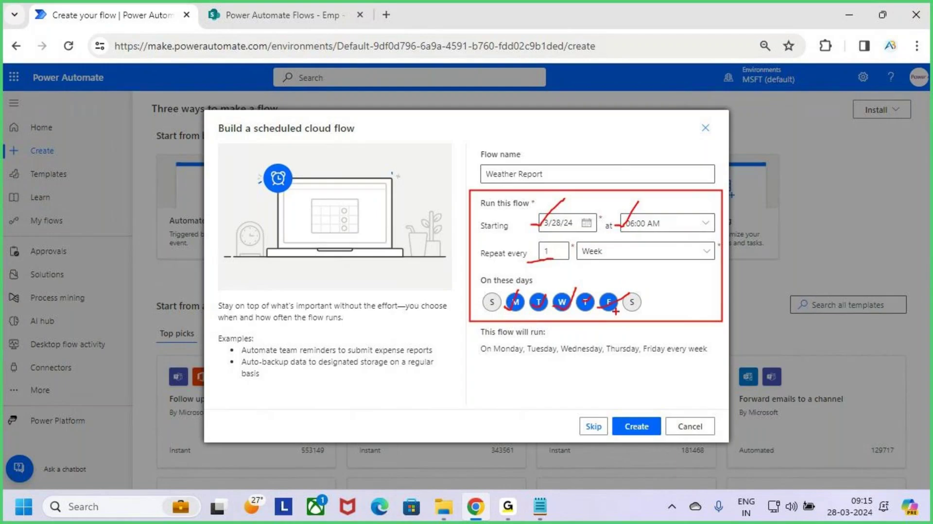
{"action": "key", "text": "Escape"}
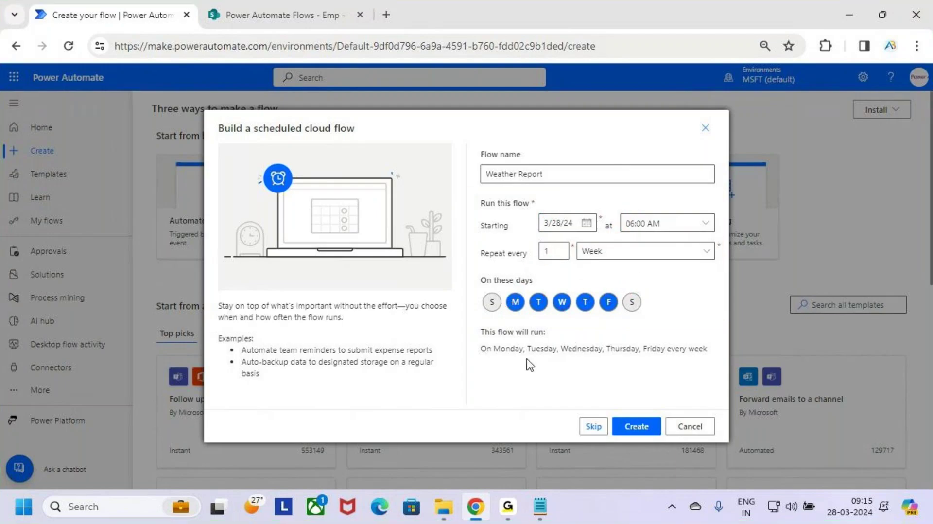
Step: Temporarily box the "This flow will run" summary, underline its weekdays, tick the starting date and time, and clear the markup
{"action": "key", "text": "ctrl+2"}
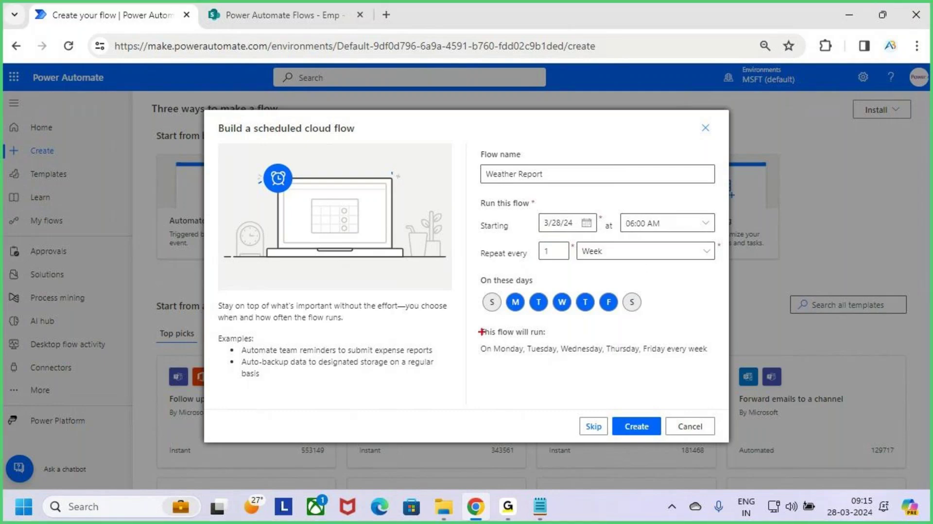
{"action": "left_click_drag", "start_coordinate": [471, 323], "coordinate": [710, 373]}
{"action": "left_click_drag", "start_coordinate": [496, 354], "coordinate": [704, 356]}
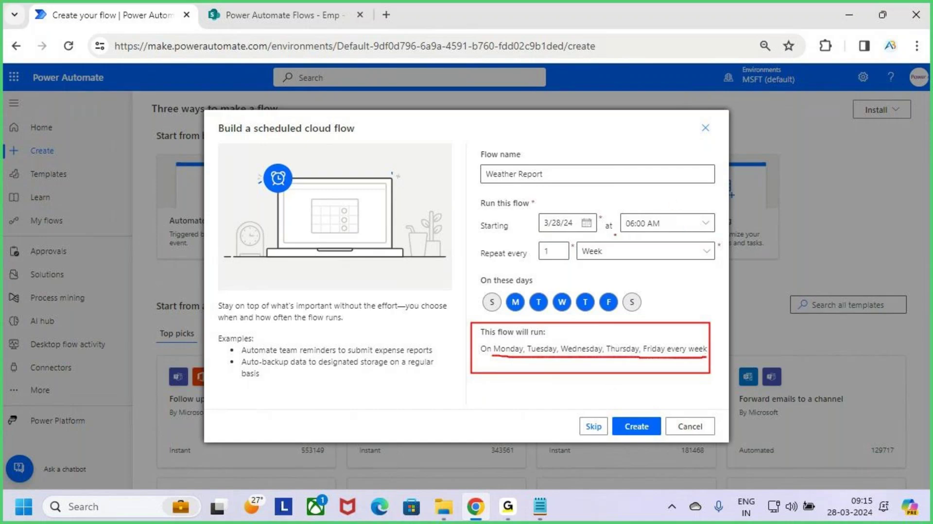
{"action": "left_click_drag", "start_coordinate": [616, 235], "coordinate": [662, 188]}
{"action": "mouse_move", "coordinate": [527, 227]}
{"action": "left_mouse_down"}
{"action": "mouse_move", "coordinate": [539, 231]}
{"action": "mouse_move", "coordinate": [574, 184]}
{"action": "left_mouse_up"}
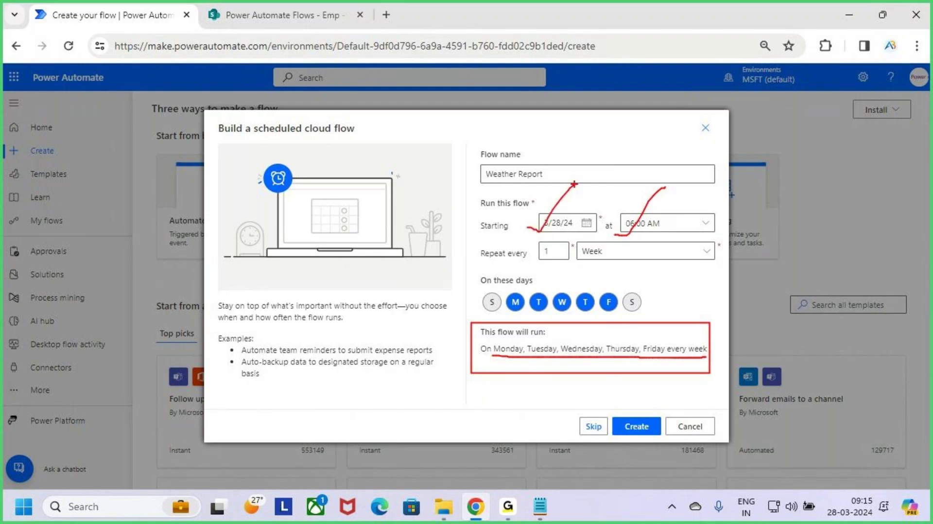
{"action": "key", "text": "Escape"}
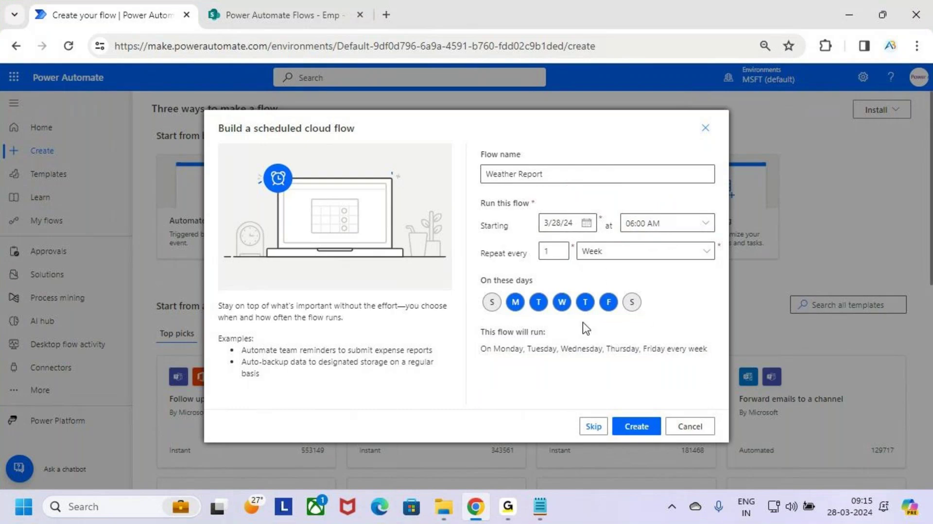
Step: Create the scheduled Weather Report flow and turn off the new designer
{"action": "left_click", "coordinate": [649, 429]}
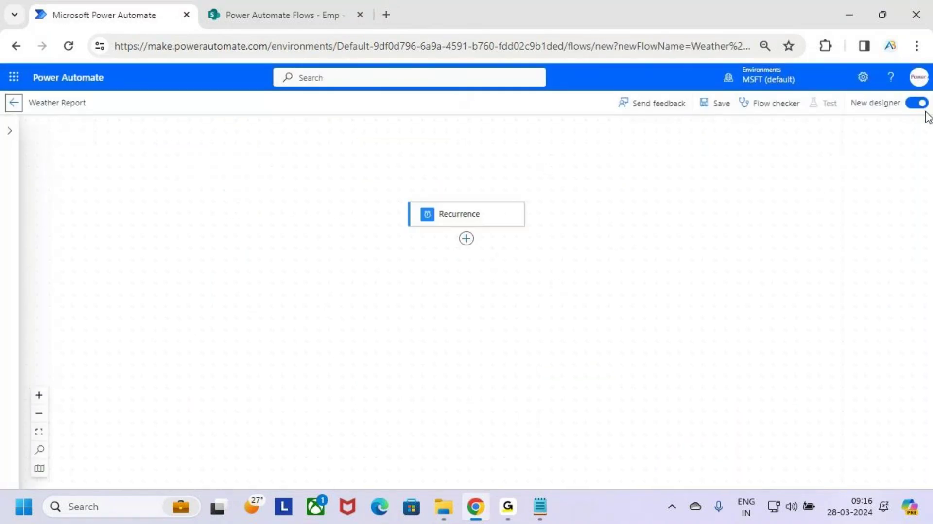
{"action": "left_click", "coordinate": [919, 103]}
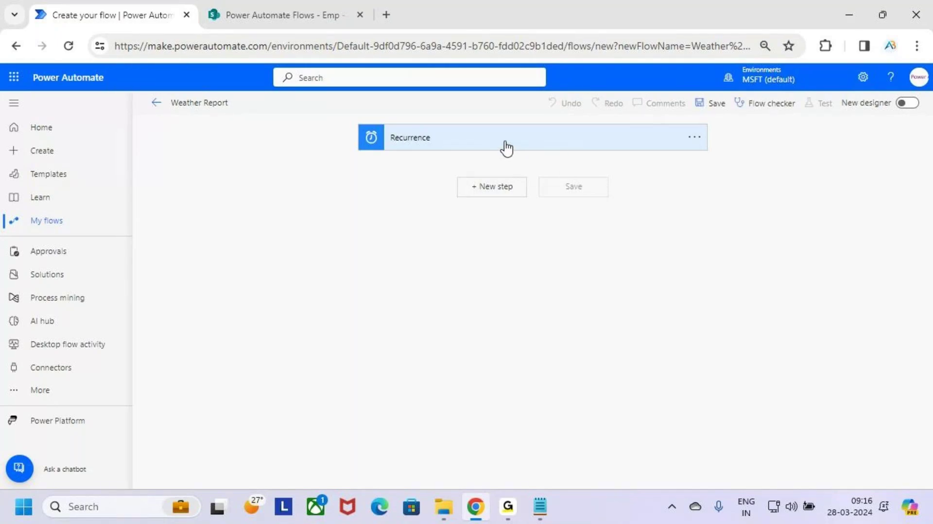
Step: Temporarily box the Recurrence trigger's icon and underline its name, clearing the markup each time
{"action": "key", "text": "ctrl+2"}
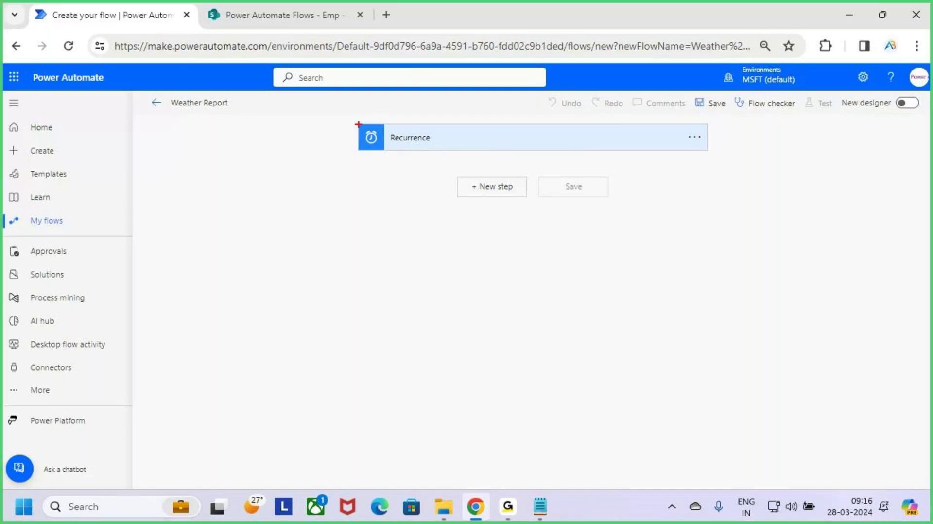
{"action": "left_click_drag", "start_coordinate": [358, 123], "coordinate": [387, 152]}
{"action": "key", "text": "Escape"}
{"action": "key", "text": "ctrl+2"}
{"action": "left_click_drag", "start_coordinate": [393, 143], "coordinate": [421, 143]}
{"action": "key", "text": "Escape"}
Step: Open the Recurrence trigger's schedule for editing, check the frequency choices, and show the advanced options
{"action": "left_click", "coordinate": [629, 145]}
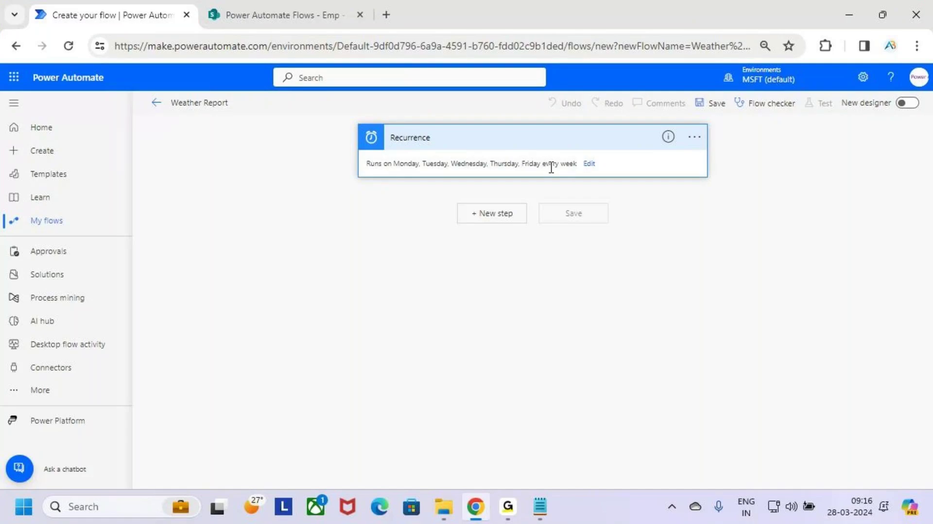
{"action": "left_click", "coordinate": [589, 164]}
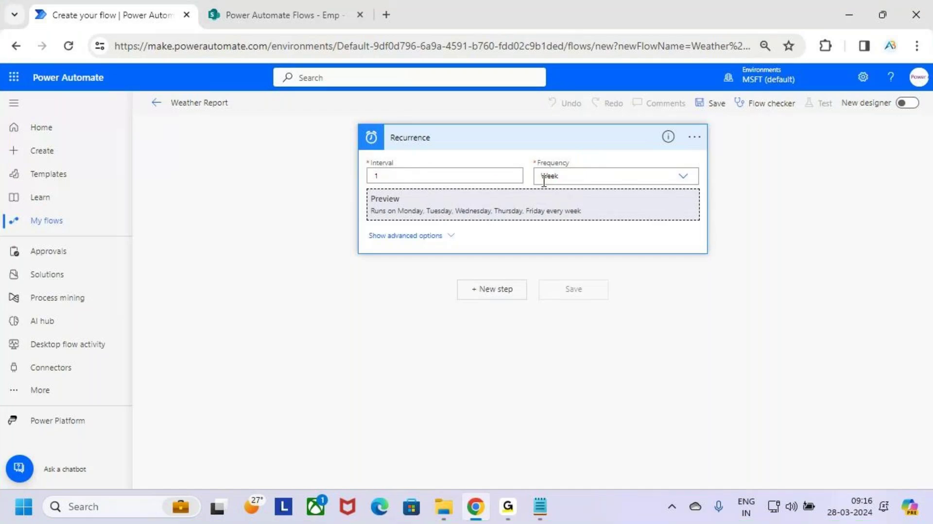
{"action": "left_click", "coordinate": [683, 186]}
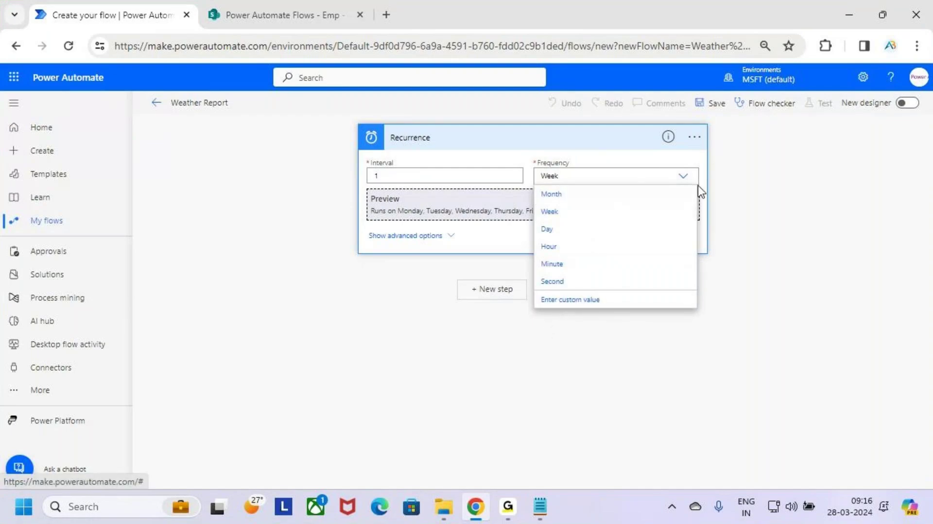
{"action": "left_click", "coordinate": [676, 183]}
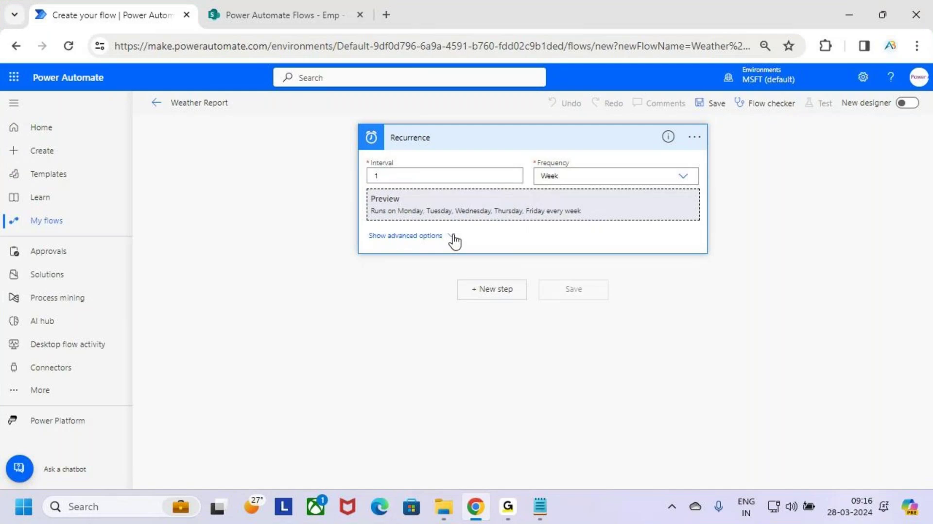
{"action": "left_click", "coordinate": [453, 237]}
Step: Temporarily underline the Recurrence trigger's Time zone and Start time labels, box the start time value, and clear the markup
{"action": "key", "text": "ctrl+2"}
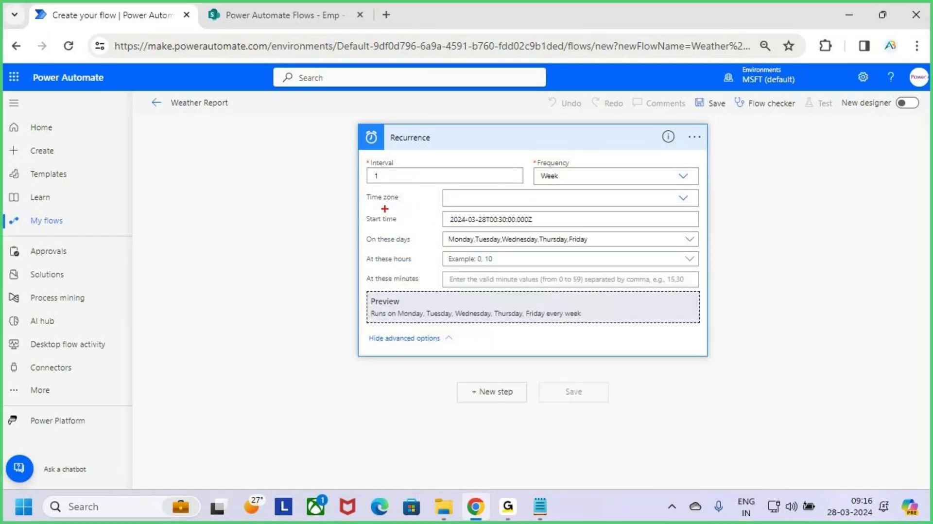
{"action": "left_click_drag", "start_coordinate": [389, 204], "coordinate": [362, 208]}
{"action": "mouse_move", "coordinate": [369, 224]}
{"action": "left_mouse_down"}
{"action": "mouse_move", "coordinate": [463, 216]}
{"action": "mouse_move", "coordinate": [541, 229]}
{"action": "left_mouse_up"}
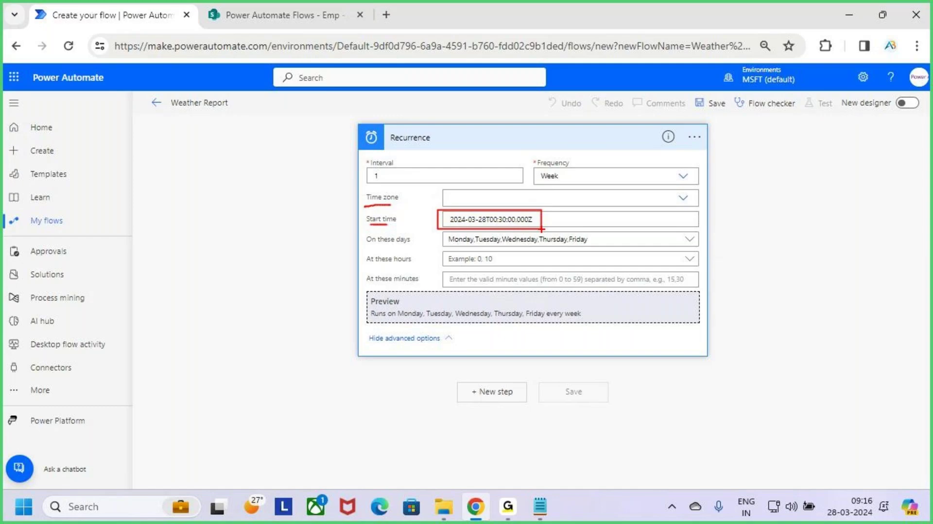
{"action": "key", "text": "Escape"}
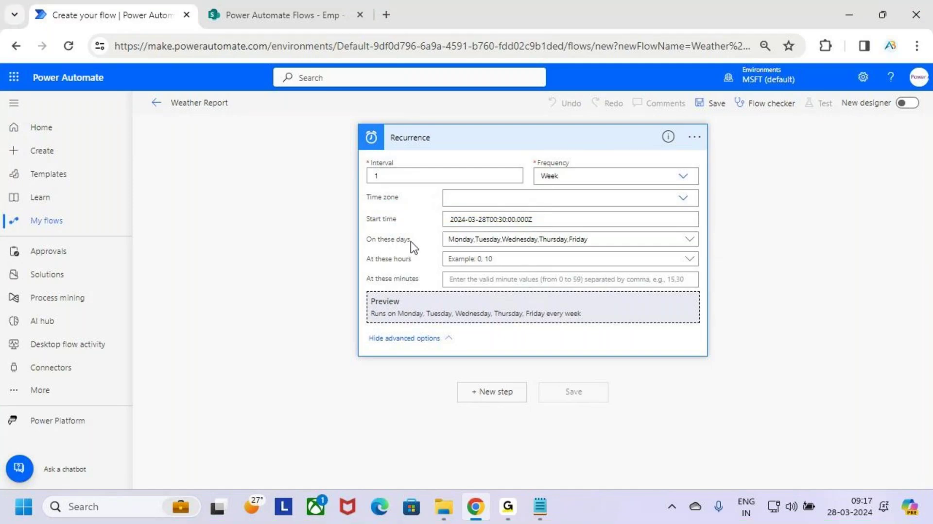
Step: Check the weekday choices for the Recurrence trigger's "On these days" setting and close the list without changes
{"action": "key", "text": "ctrl+2"}
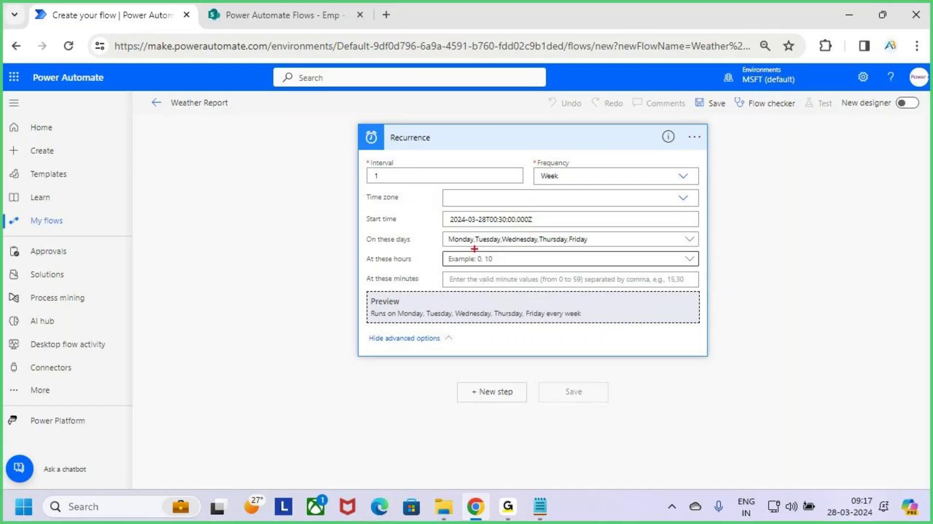
{"action": "key", "text": "Escape"}
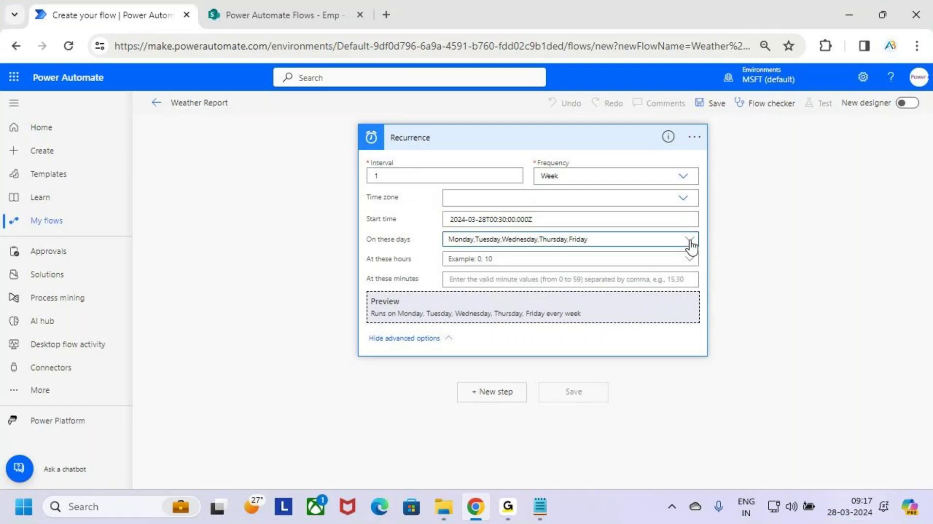
{"action": "left_click", "coordinate": [689, 238]}
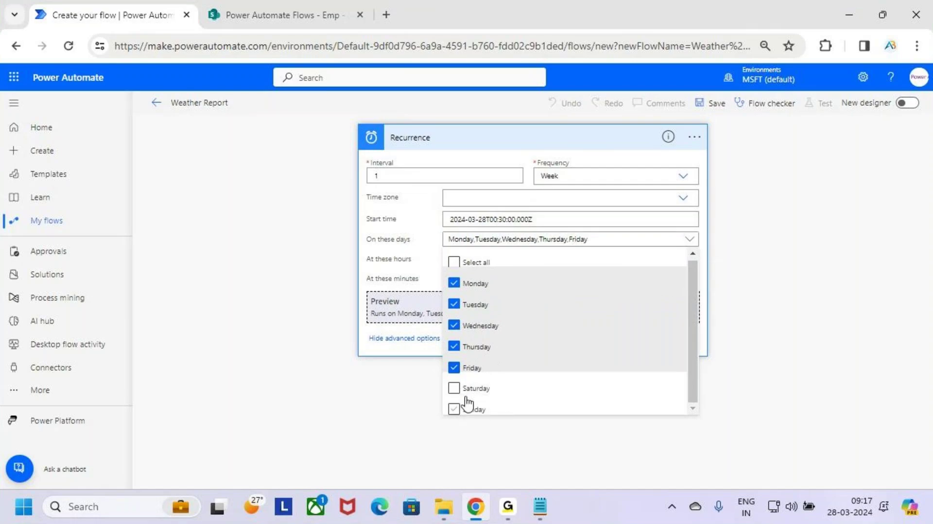
{"action": "left_click", "coordinate": [838, 258]}
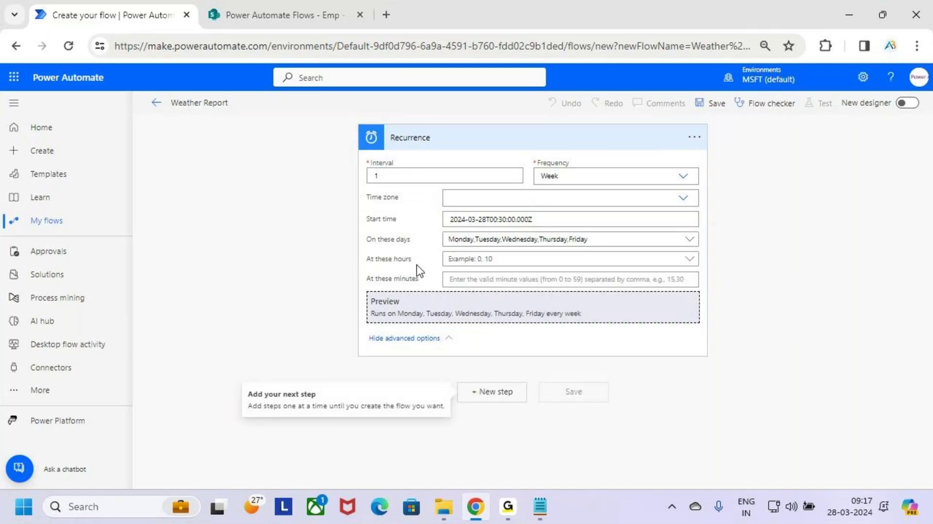
Step: Temporarily underline the Start time, On these days and At these hours labels and mark the example hours
{"action": "key", "text": "ctrl+2"}
{"action": "mouse_move", "coordinate": [366, 226]}
{"action": "left_mouse_down"}
{"action": "mouse_move", "coordinate": [387, 226]}
{"action": "mouse_move", "coordinate": [405, 268]}
{"action": "left_mouse_up"}
{"action": "left_click_drag", "start_coordinate": [466, 251], "coordinate": [474, 262]}
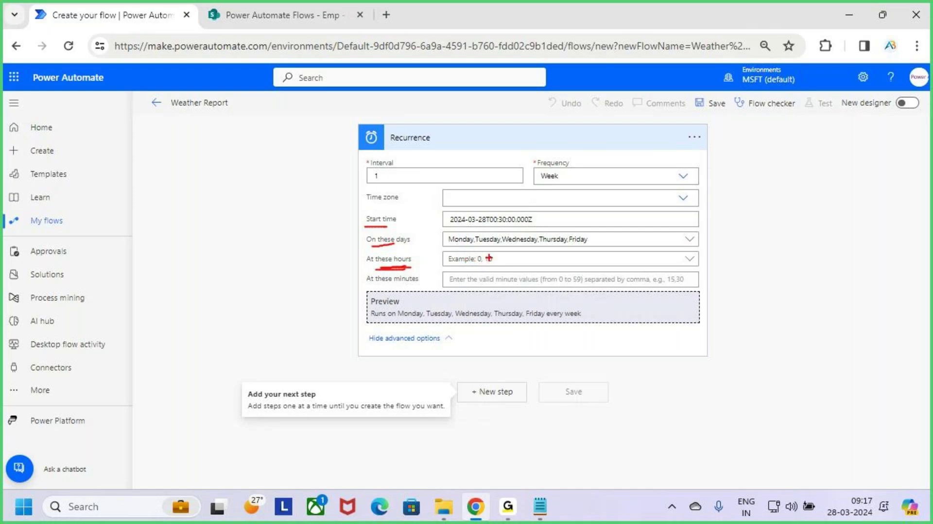
{"action": "left_click_drag", "start_coordinate": [456, 261], "coordinate": [522, 260]}
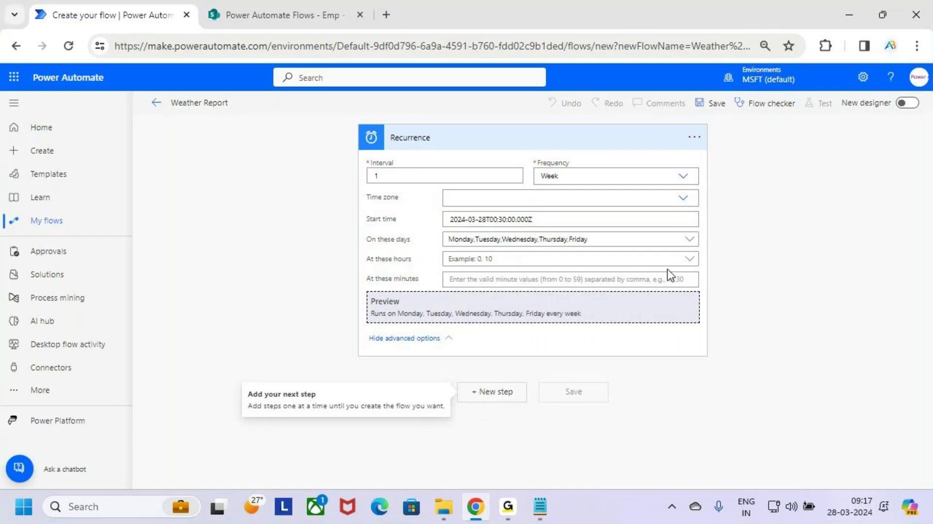
Step: Look through the hour choices for "At these hours" and close the list without selecting any
{"action": "left_click", "coordinate": [689, 259]}
{"action": "left_click", "coordinate": [296, 373]}
{"action": "scroll", "coordinate": [266, 382], "scroll_direction": "down", "scroll_amount": 5}
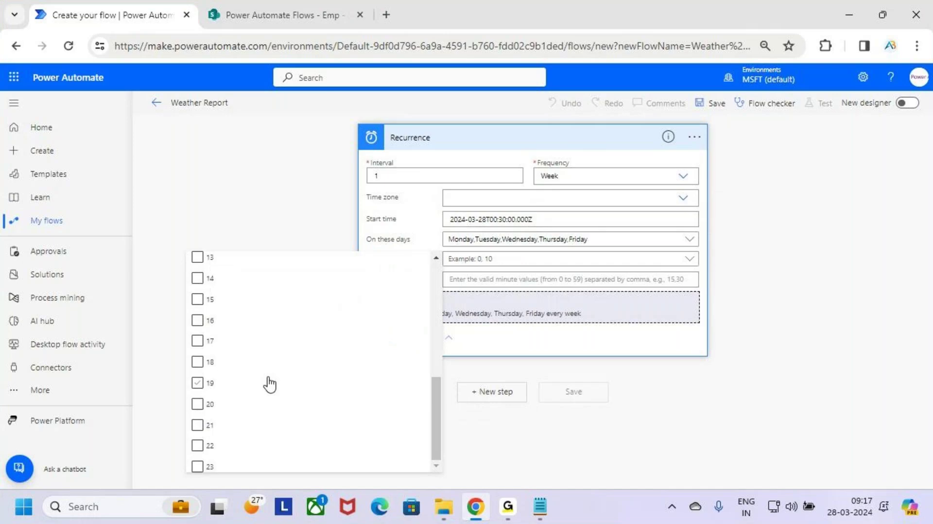
{"action": "scroll", "coordinate": [294, 350], "scroll_direction": "up", "scroll_amount": 5}
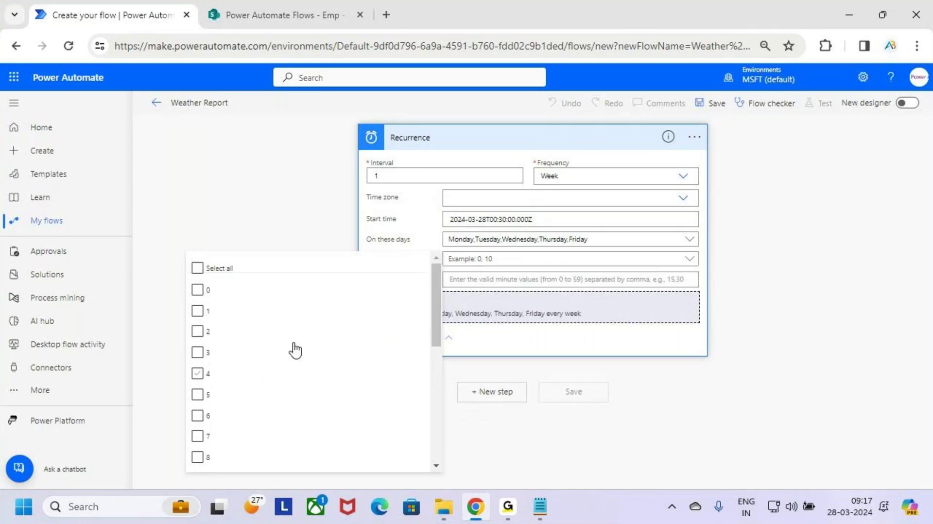
{"action": "left_click", "coordinate": [645, 265]}
Step: Temporarily underline the "At these minutes" label and box the whole Recurrence card, clearing the markup each time
{"action": "left_click_drag", "start_coordinate": [378, 288], "coordinate": [424, 287]}
{"action": "key", "text": "Escape"}
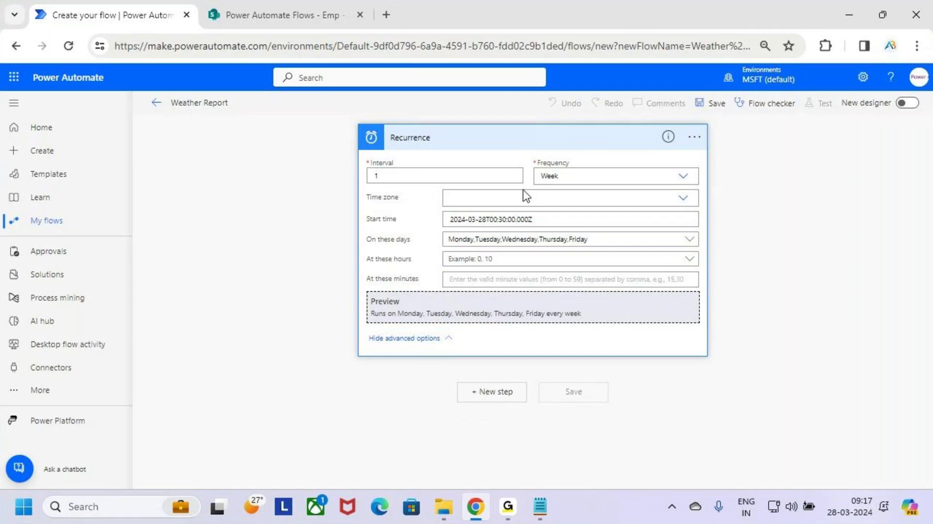
{"action": "key", "text": "ctrl+2"}
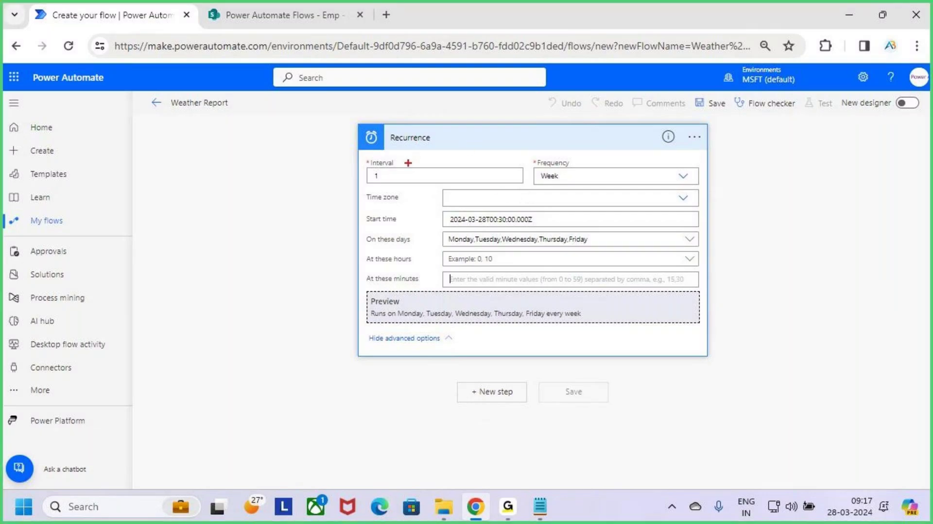
{"action": "mouse_move", "coordinate": [347, 125]}
{"action": "left_mouse_down"}
{"action": "mouse_move", "coordinate": [526, 287]}
{"action": "mouse_move", "coordinate": [712, 368]}
{"action": "left_mouse_up"}
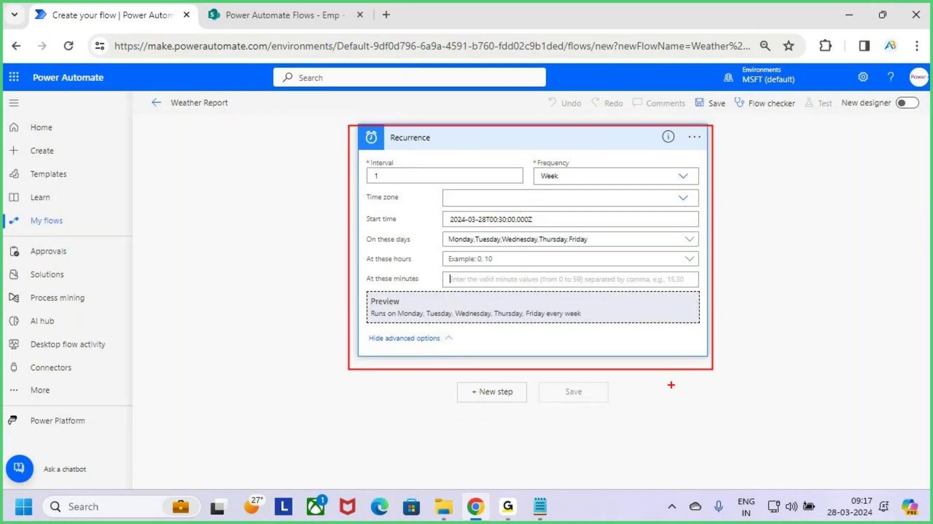
{"action": "key", "text": "Escape"}
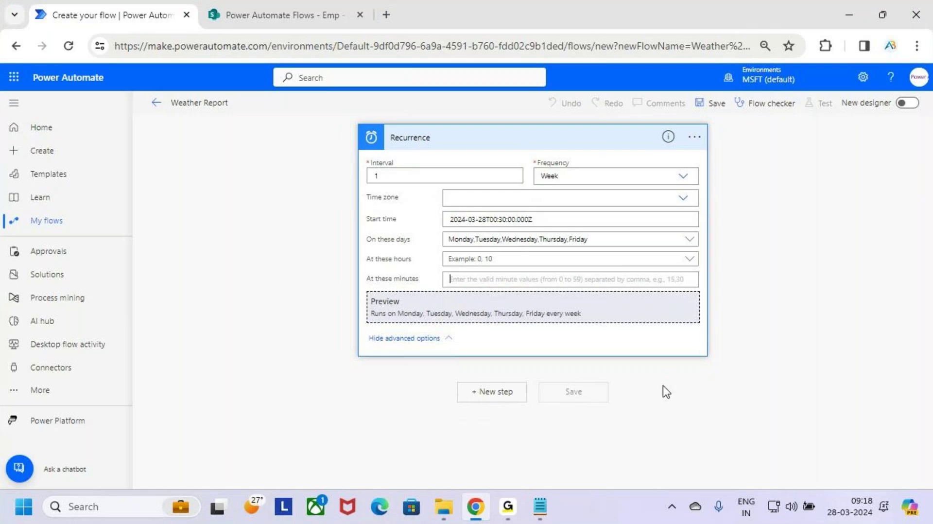
Step: Hide the Recurrence trigger's advanced options, temporarily underline its name, and collapse the card
{"action": "left_click", "coordinate": [441, 338]}
{"action": "key", "text": "ctrl+2"}
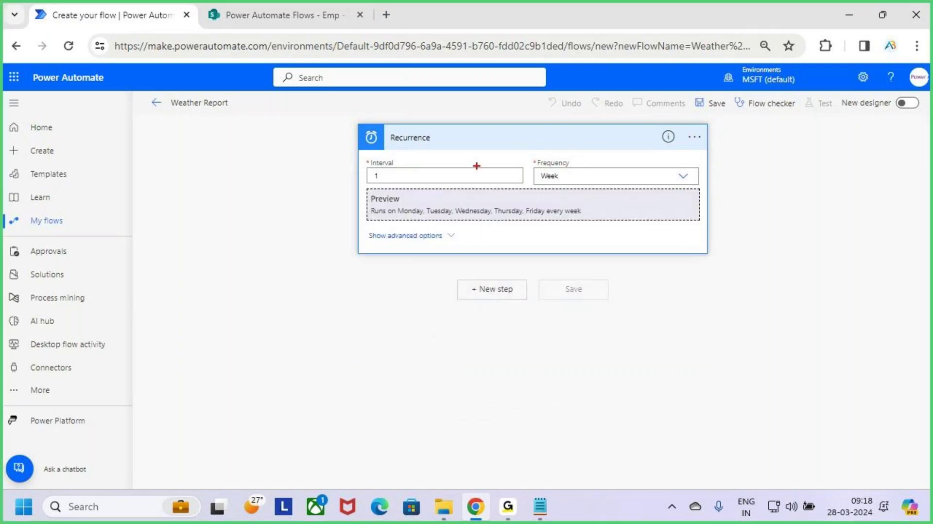
{"action": "left_click_drag", "start_coordinate": [395, 146], "coordinate": [441, 143]}
{"action": "left_click", "coordinate": [630, 143]}
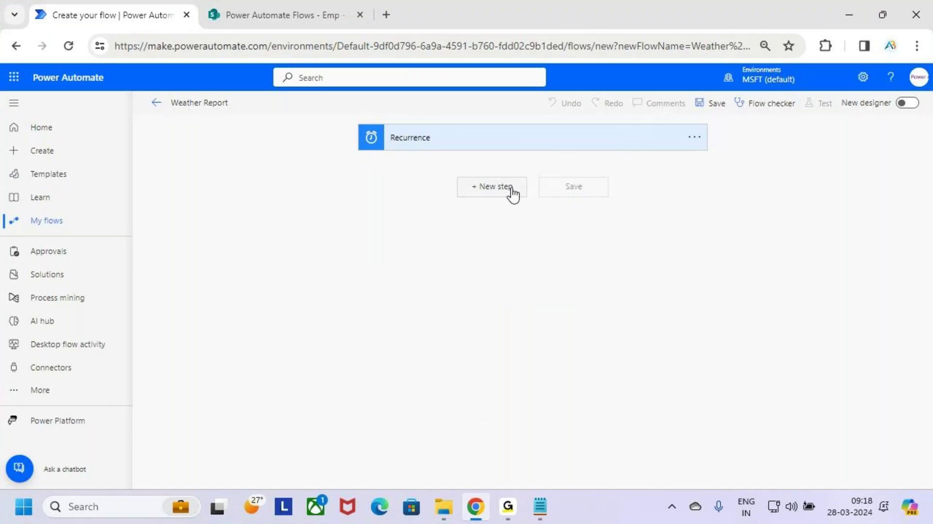
Step: In the SharePoint Emp list, temporarily box the site title and list name, mark the Email column, and return to the flow
{"action": "left_click", "coordinate": [274, 13]}
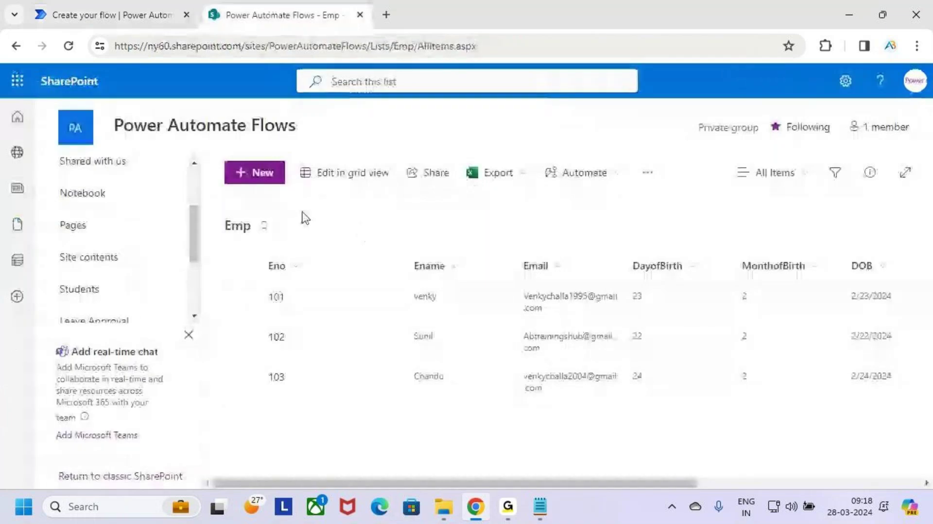
{"action": "left_click_drag", "start_coordinate": [108, 116], "coordinate": [302, 145]}
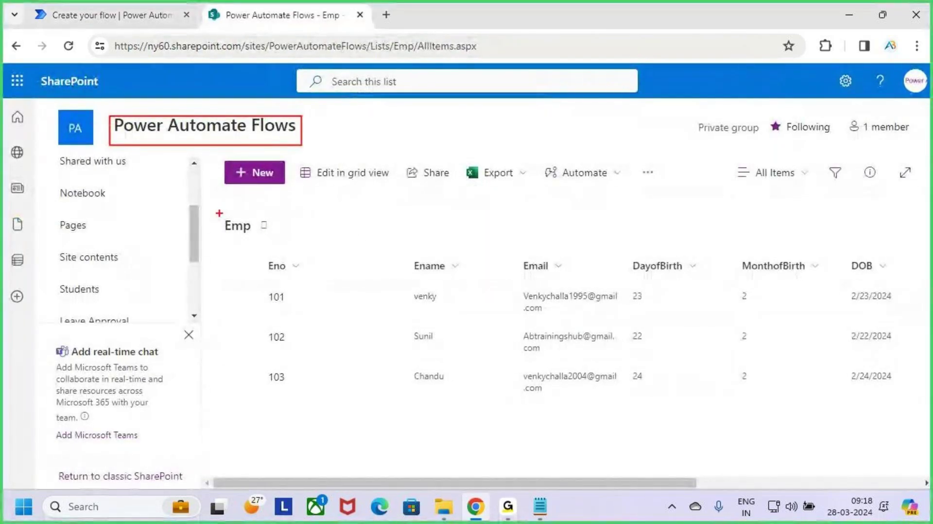
{"action": "left_click_drag", "start_coordinate": [219, 213], "coordinate": [273, 247]}
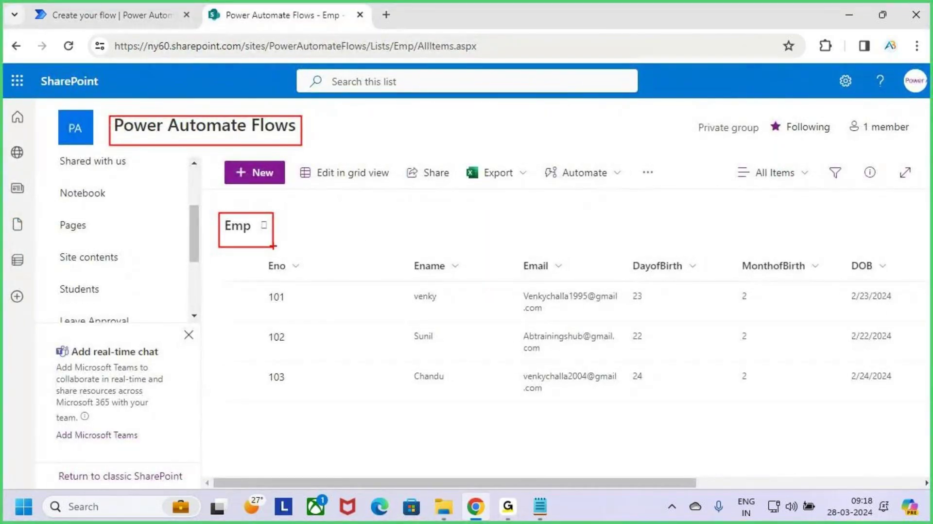
{"action": "mouse_move", "coordinate": [581, 263]}
{"action": "left_mouse_down"}
{"action": "mouse_move", "coordinate": [563, 249]}
{"action": "mouse_move", "coordinate": [631, 355]}
{"action": "mouse_move", "coordinate": [567, 251]}
{"action": "mouse_move", "coordinate": [602, 239]}
{"action": "mouse_move", "coordinate": [583, 280]}
{"action": "mouse_move", "coordinate": [606, 285]}
{"action": "left_mouse_up"}
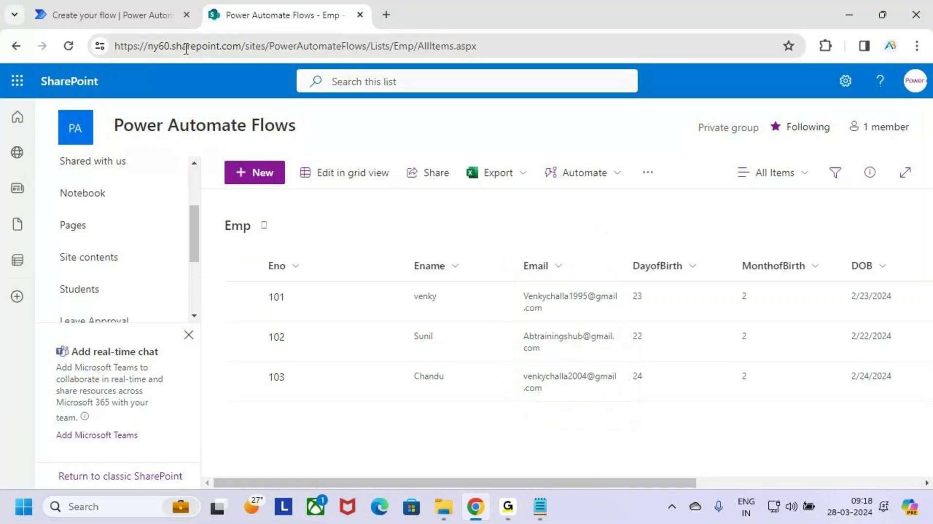
{"action": "left_click", "coordinate": [112, 15]}
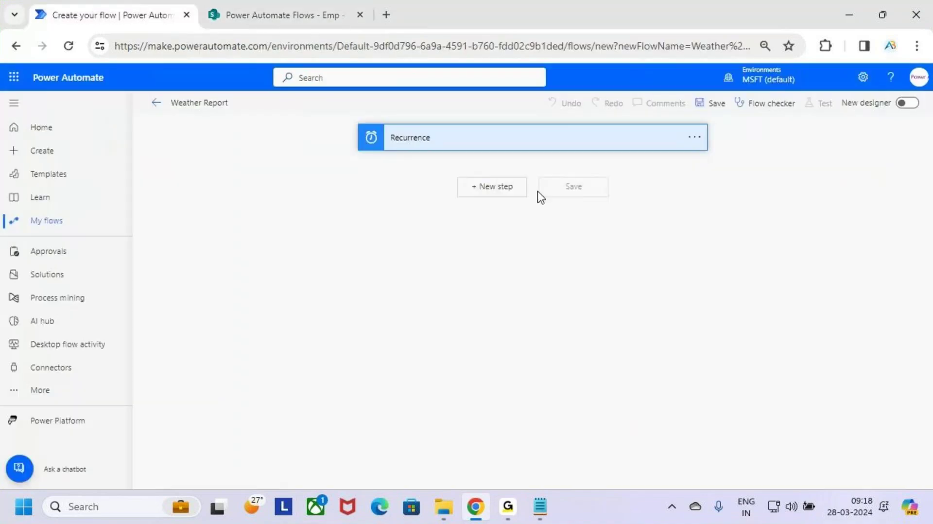
Step: Add a new step below Recurrence and search the operations for "get items", glancing at the Emp list in between
{"action": "left_click", "coordinate": [503, 190]}
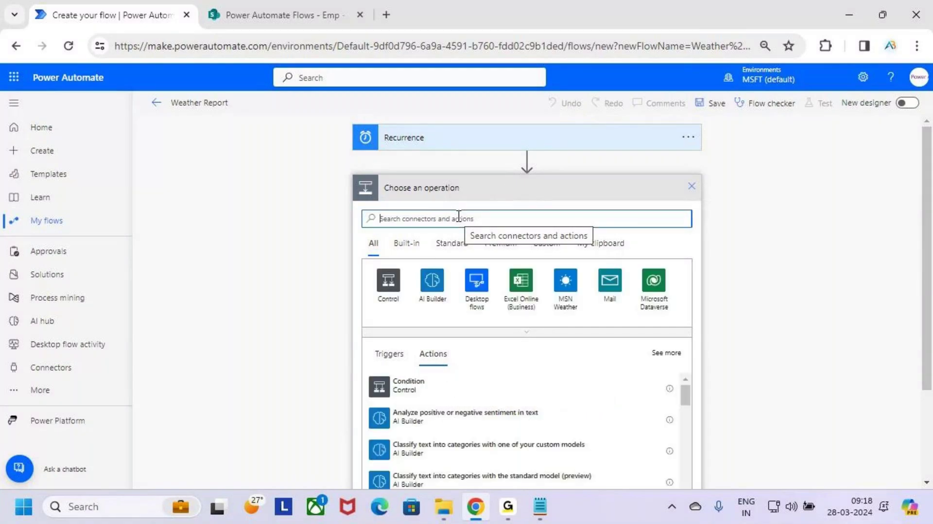
{"action": "left_click", "coordinate": [255, 19]}
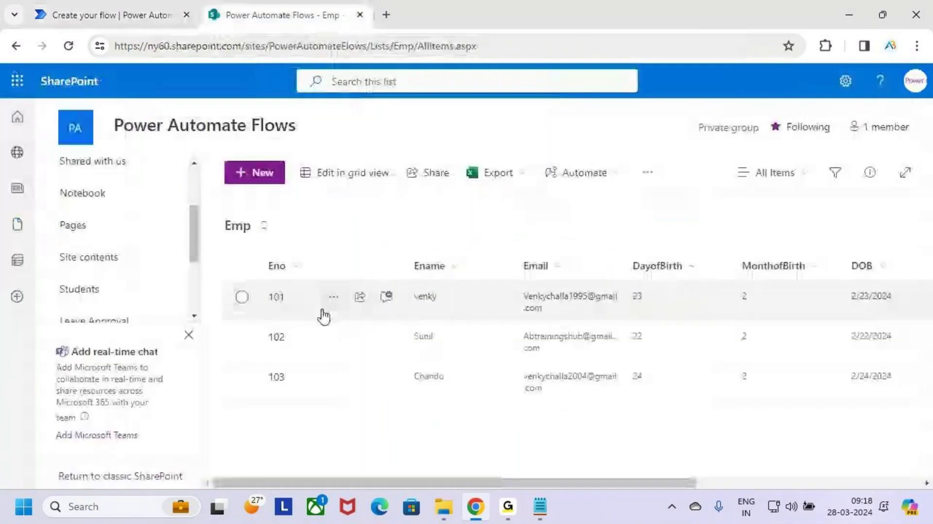
{"action": "left_click", "coordinate": [148, 6]}
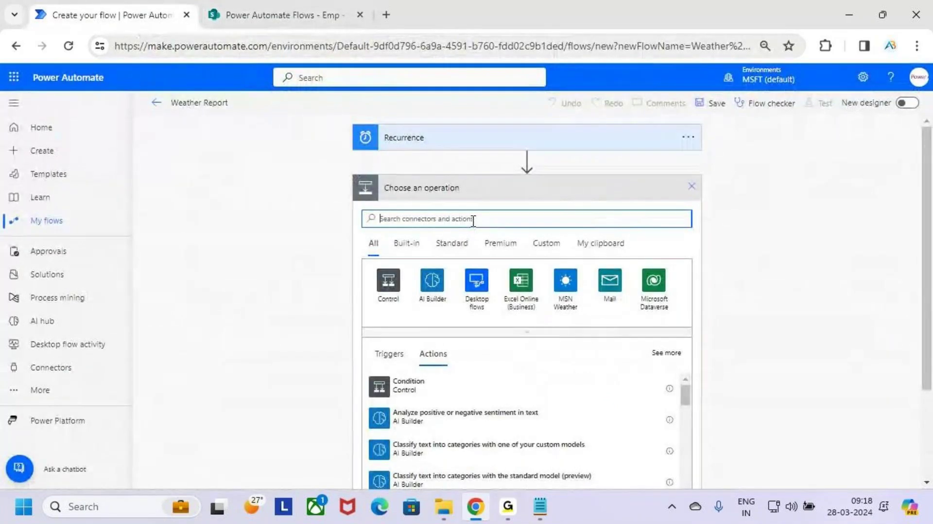
{"action": "type", "text": "get items"}
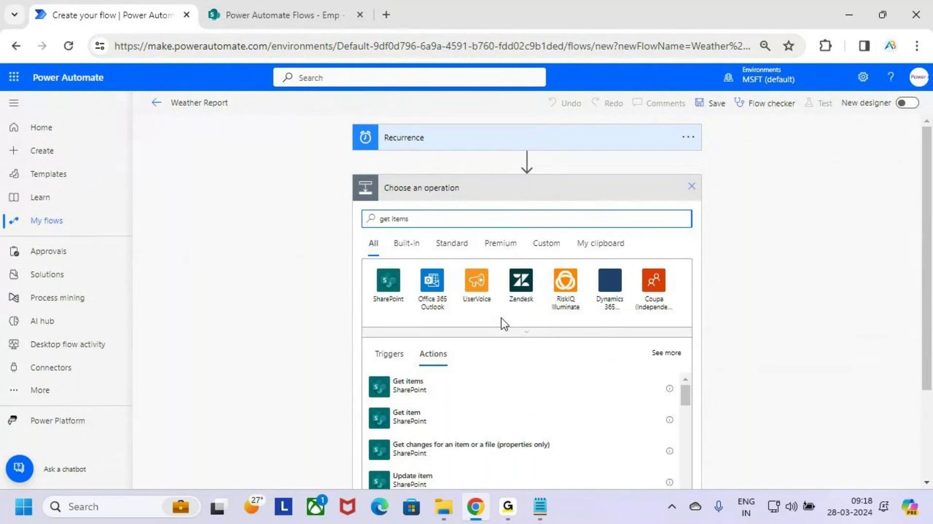
{"action": "scroll", "coordinate": [500, 322], "scroll_direction": "down", "scroll_amount": 2}
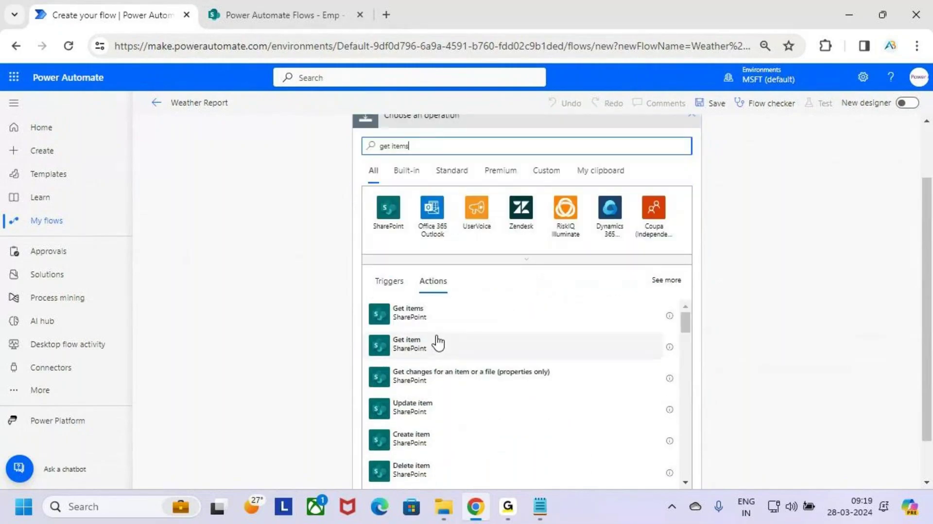
Step: Temporarily box the Get items and Get item actions for comparison, recheck the Emp list, and clear the markup
{"action": "left_click", "coordinate": [429, 311]}
{"action": "mouse_move", "coordinate": [367, 301]}
{"action": "left_mouse_down"}
{"action": "mouse_move", "coordinate": [404, 323]}
{"action": "mouse_move", "coordinate": [662, 325]}
{"action": "left_mouse_up"}
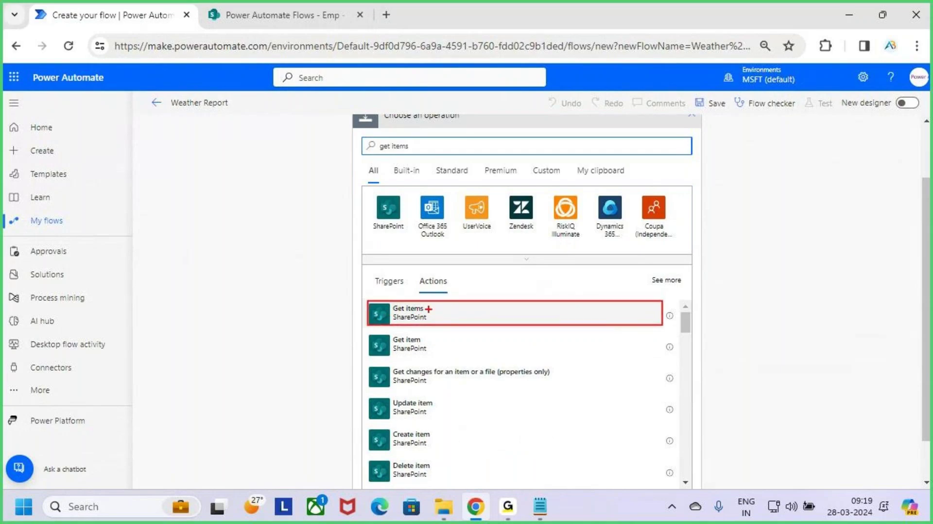
{"action": "mouse_move", "coordinate": [365, 333]}
{"action": "left_mouse_down"}
{"action": "mouse_move", "coordinate": [521, 364]}
{"action": "mouse_move", "coordinate": [663, 360]}
{"action": "left_mouse_up"}
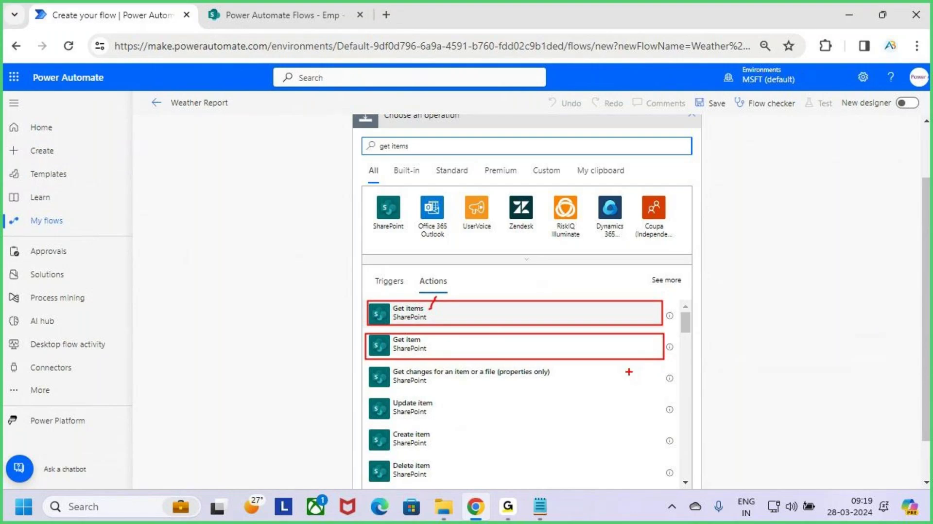
{"action": "left_click", "coordinate": [303, 1]}
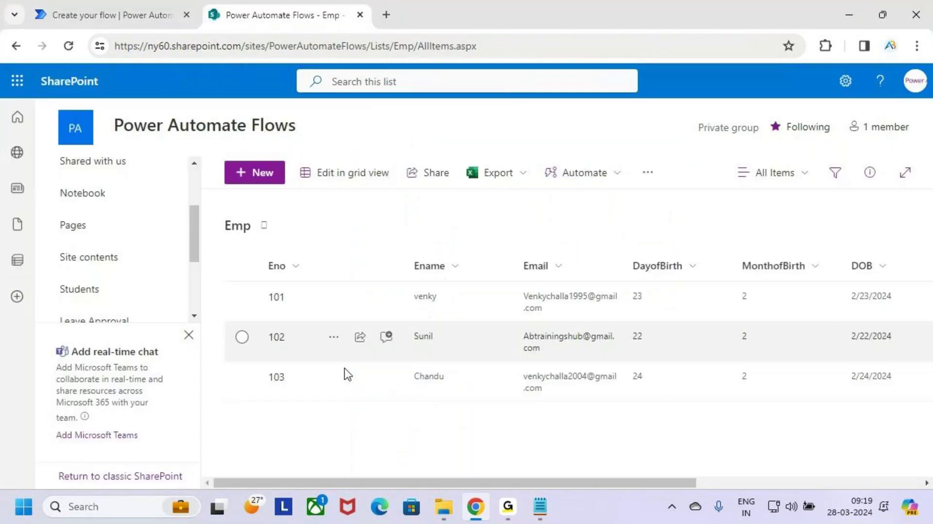
{"action": "left_click", "coordinate": [117, 14]}
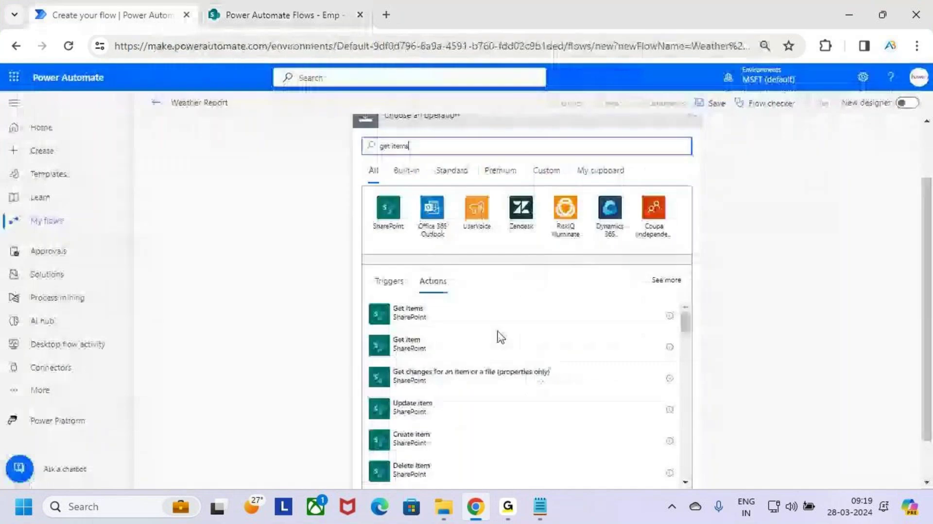
{"action": "left_click_drag", "start_coordinate": [358, 304], "coordinate": [475, 330]}
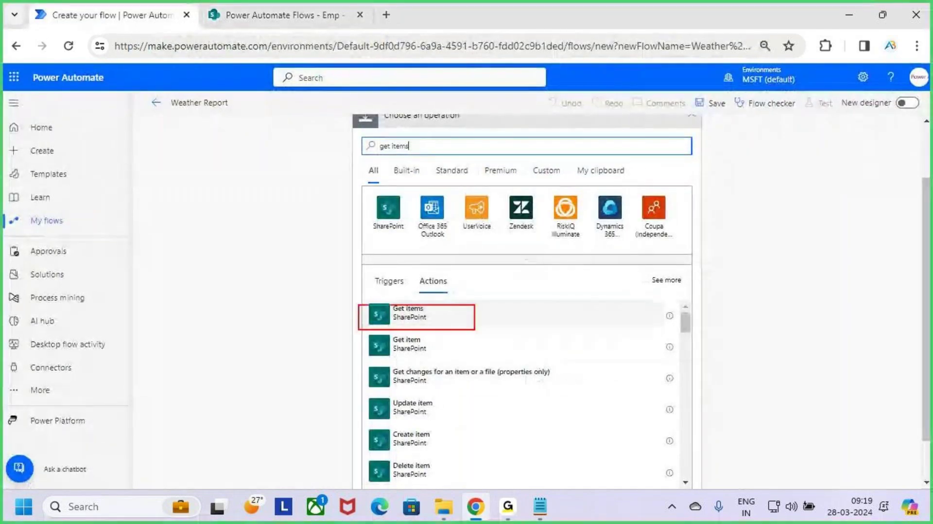
{"action": "key", "text": "Escape"}
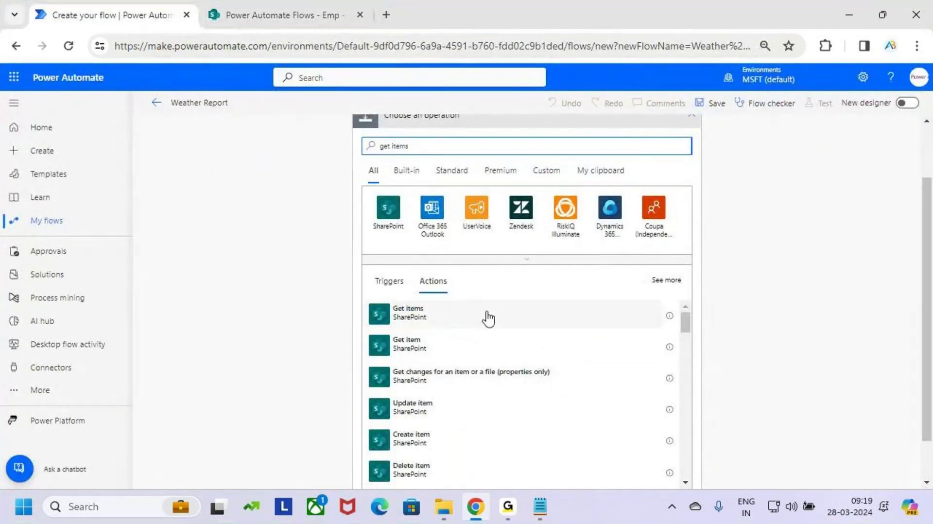
Step: Add the SharePoint Get items action with site Power Automate Flows and list Emp, and collapse its card
{"action": "left_click", "coordinate": [487, 319]}
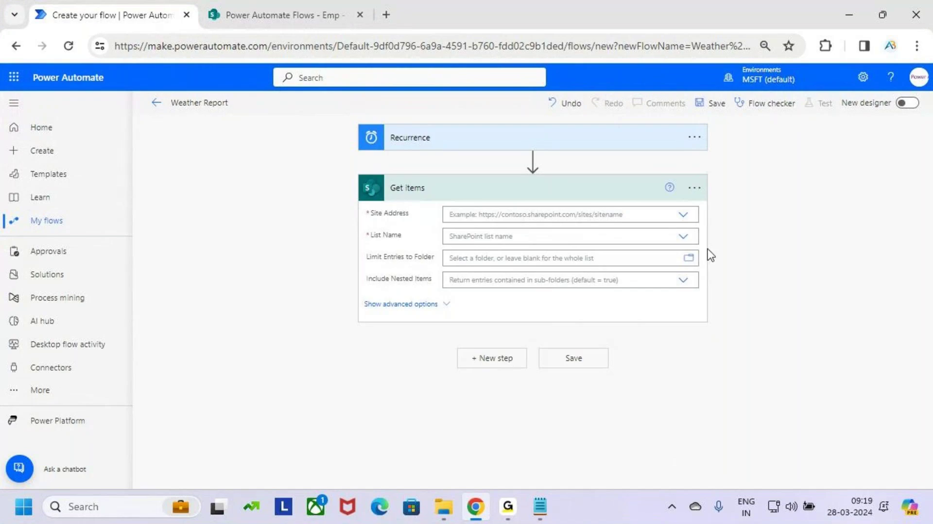
{"action": "left_click", "coordinate": [683, 216]}
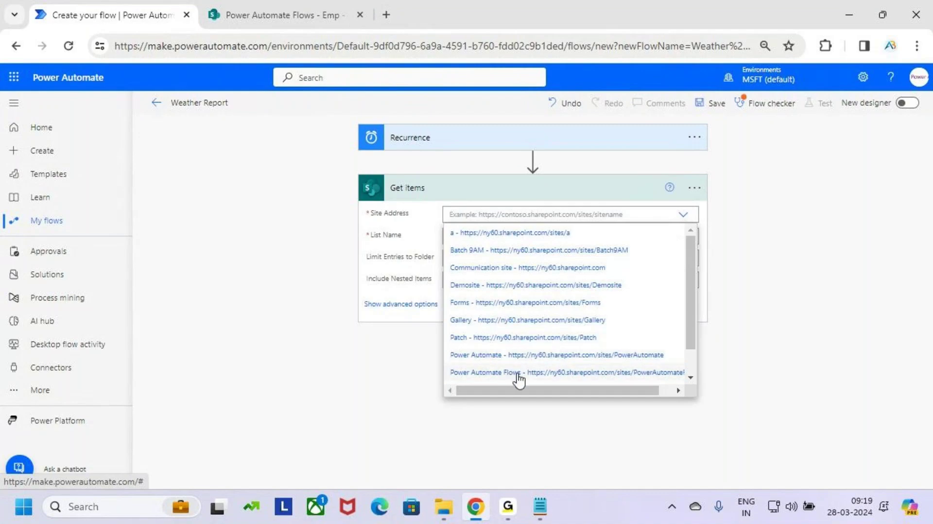
{"action": "left_click", "coordinate": [517, 373]}
{"action": "left_click", "coordinate": [475, 250]}
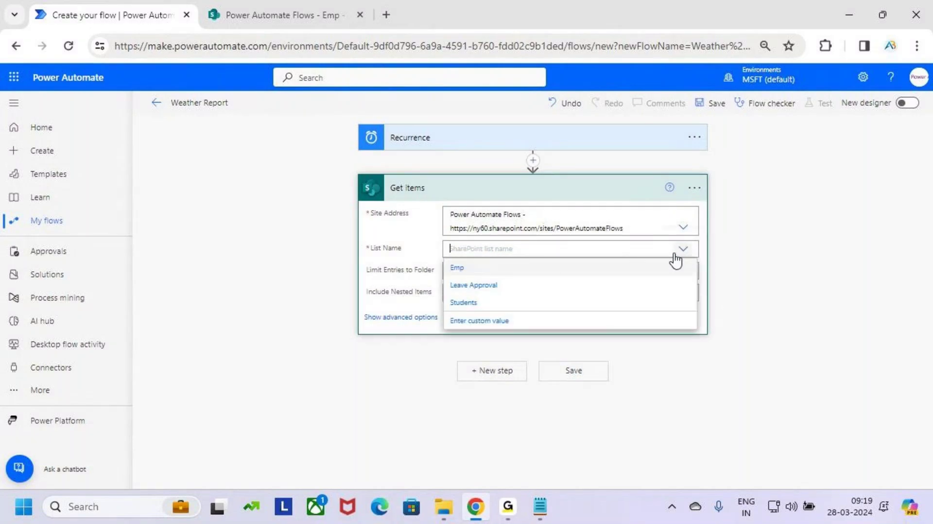
{"action": "left_click", "coordinate": [528, 271]}
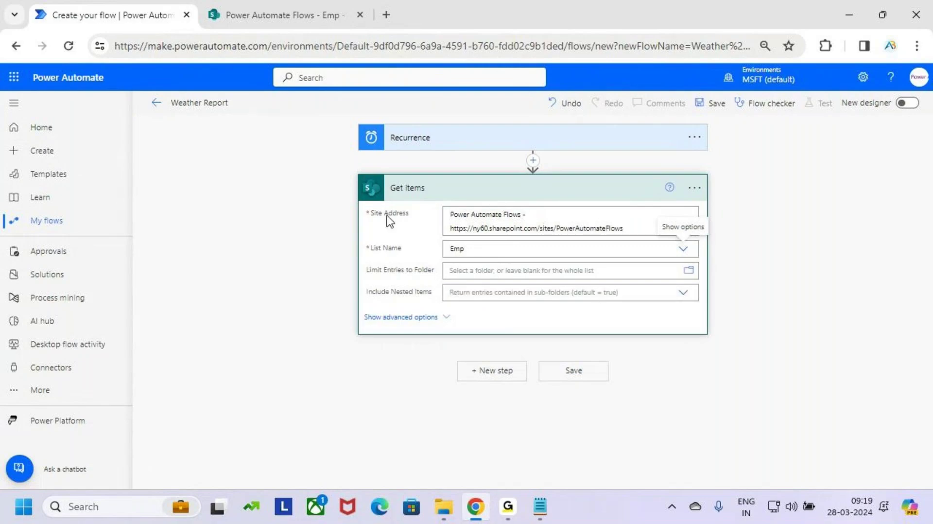
{"action": "left_click", "coordinate": [607, 194]}
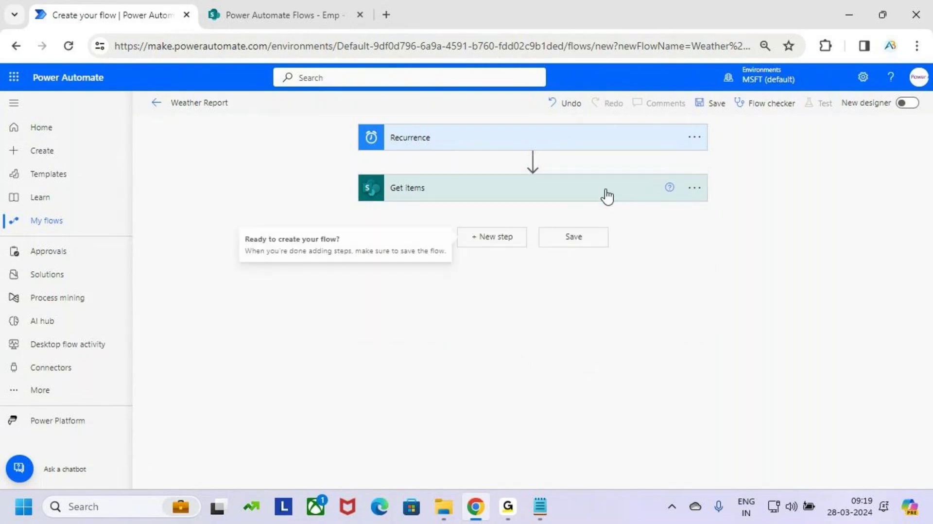
Step: Add a step below Get items, search for "get forcast", and choose the MSN Weather action Get forecast for today
{"action": "left_click", "coordinate": [507, 247]}
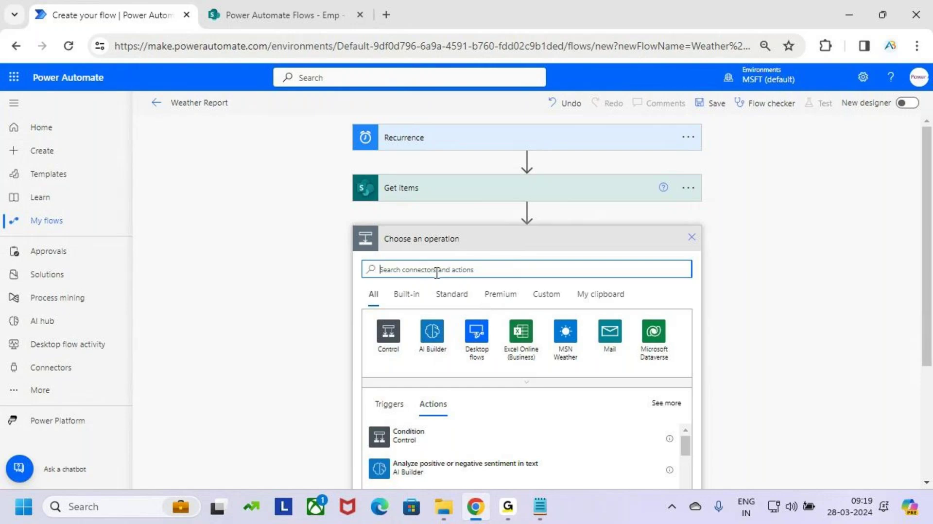
{"action": "type", "text": "ge"}
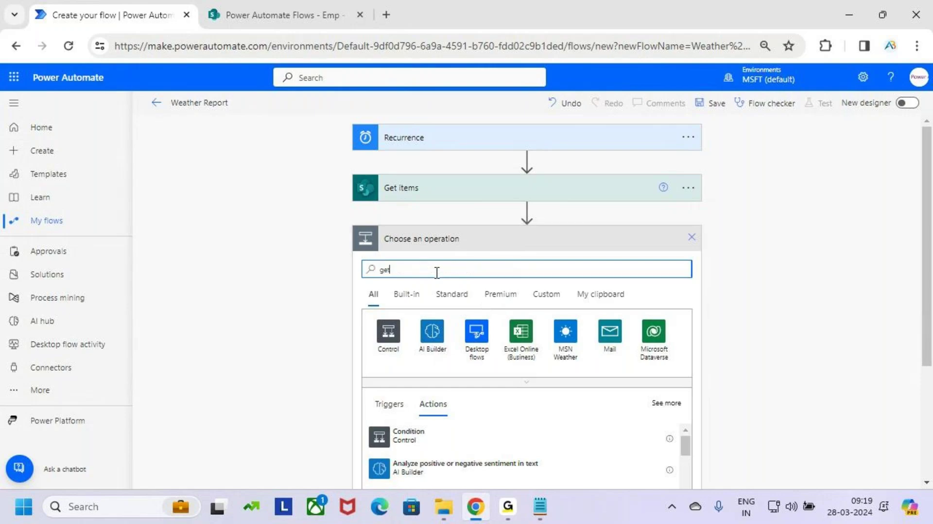
{"action": "type", "text": "t for"}
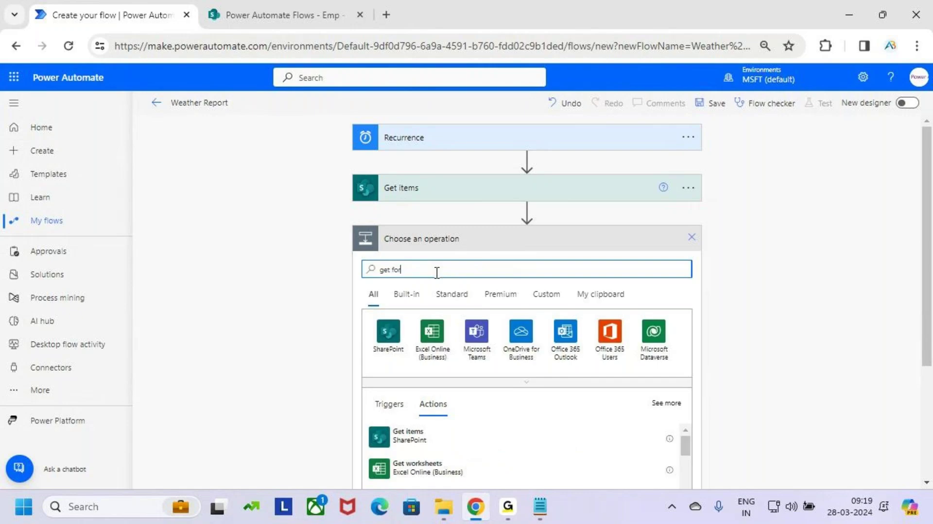
{"action": "type", "text": "cast"}
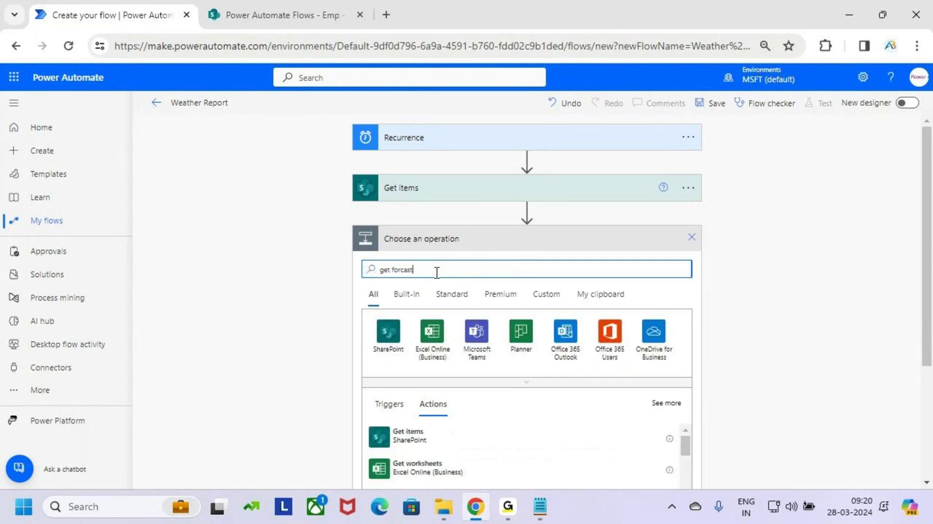
{"action": "scroll", "coordinate": [491, 372], "scroll_direction": "down", "scroll_amount": 2}
{"action": "scroll", "coordinate": [505, 405], "scroll_direction": "down", "scroll_amount": 1}
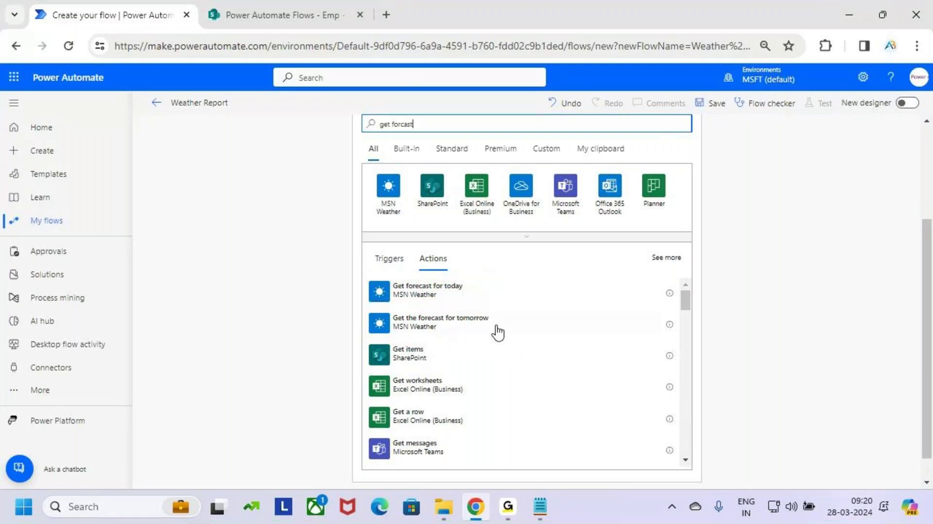
{"action": "left_click", "coordinate": [562, 294]}
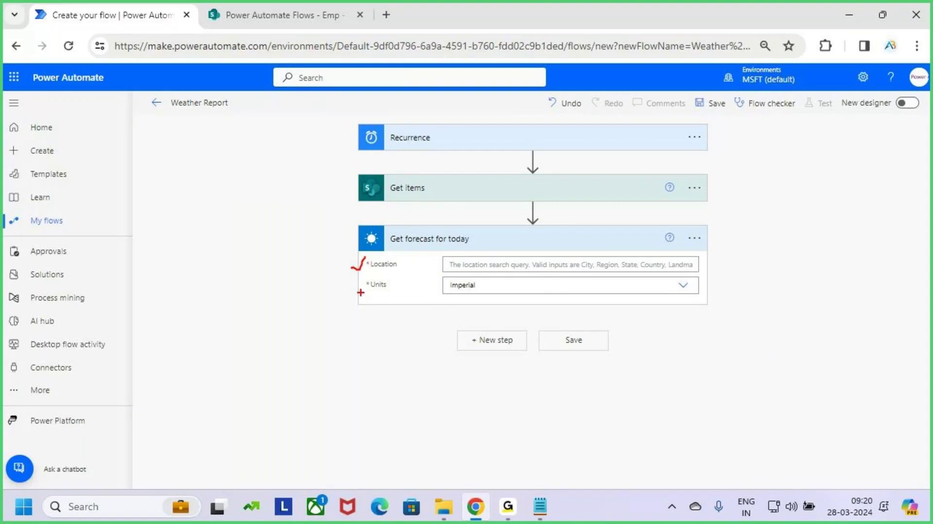
Step: Set the forecast location to Hyderabad and the units to Metric, and collapse the Get forecast for today card
{"action": "left_click", "coordinate": [502, 265]}
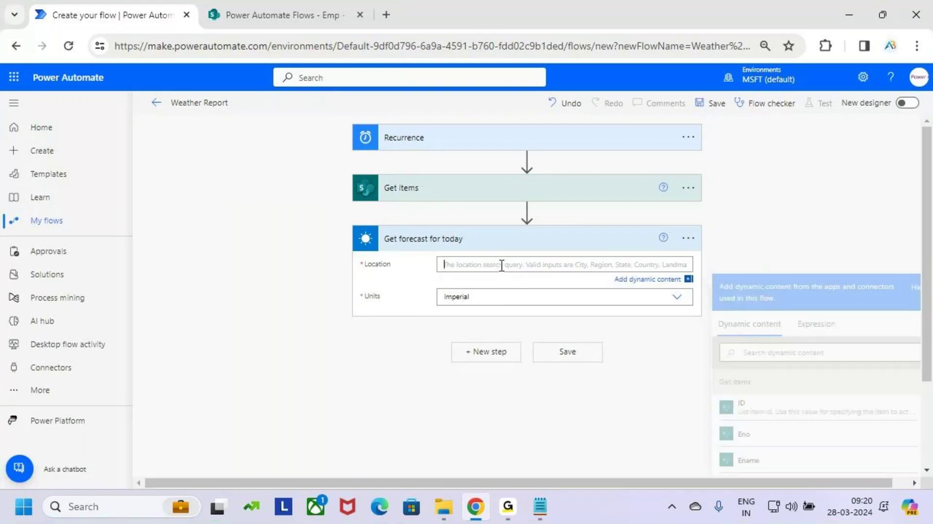
{"action": "type", "text": "Hyder"}
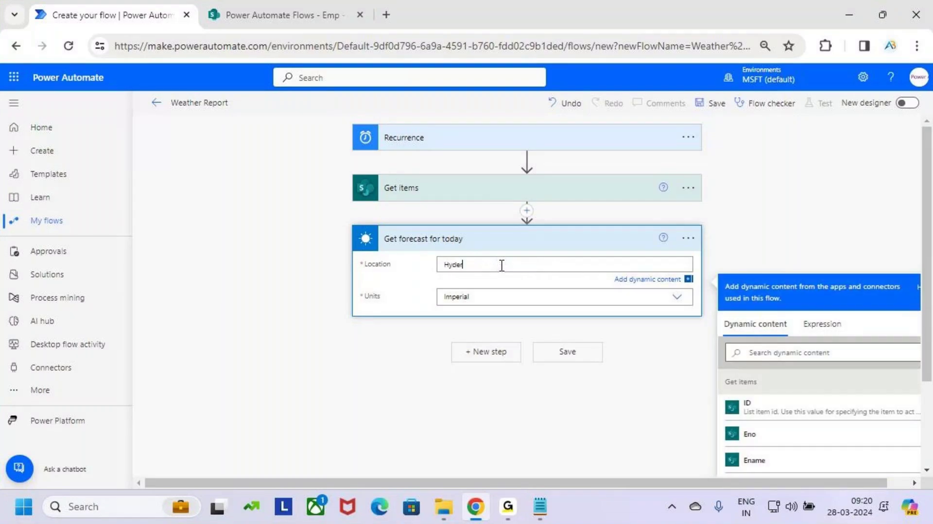
{"action": "type", "text": "abad"}
{"action": "left_click", "coordinate": [516, 297]}
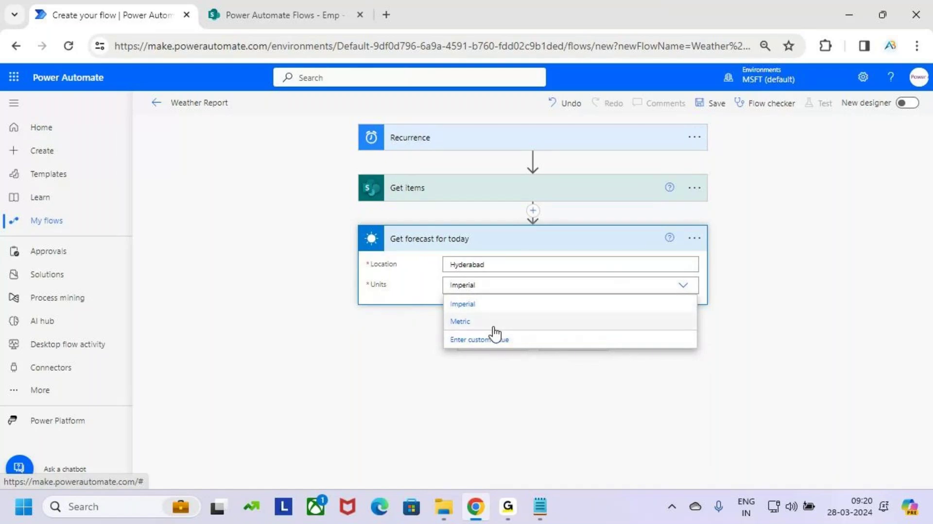
{"action": "left_click", "coordinate": [493, 324]}
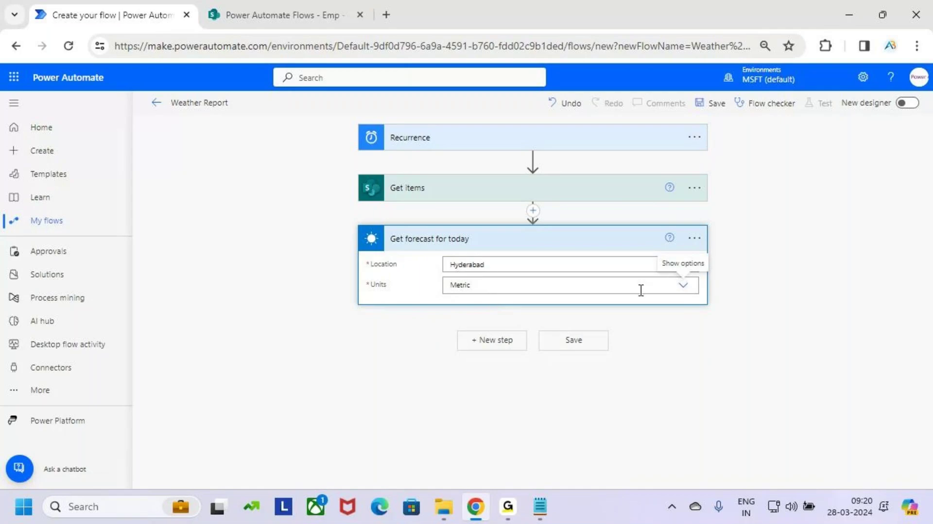
{"action": "left_click", "coordinate": [683, 286]}
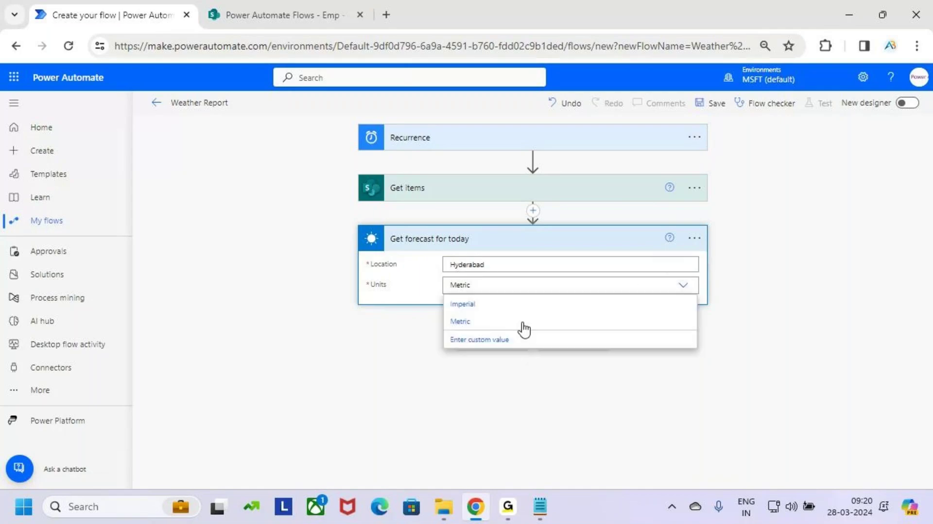
{"action": "left_click", "coordinate": [485, 323]}
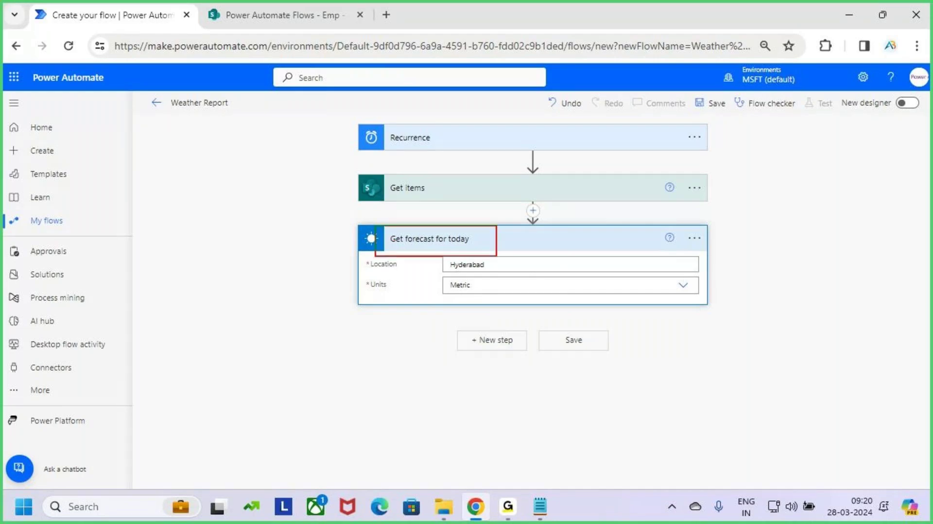
{"action": "left_click_drag", "start_coordinate": [495, 256], "coordinate": [498, 258]}
{"action": "left_click", "coordinate": [582, 238]}
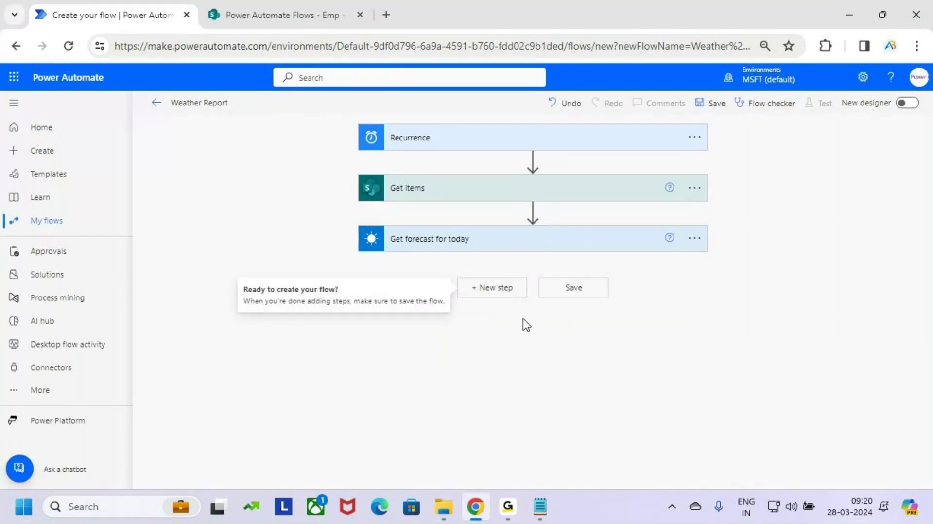
Step: Add a step below Get forecast for today and search the operations for "send an email"
{"action": "left_click", "coordinate": [509, 297]}
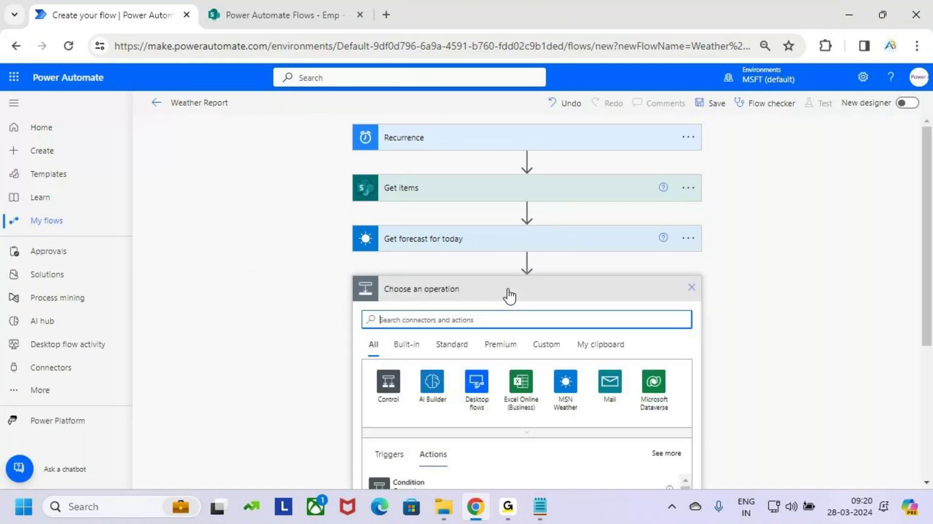
{"action": "type", "text": "se"}
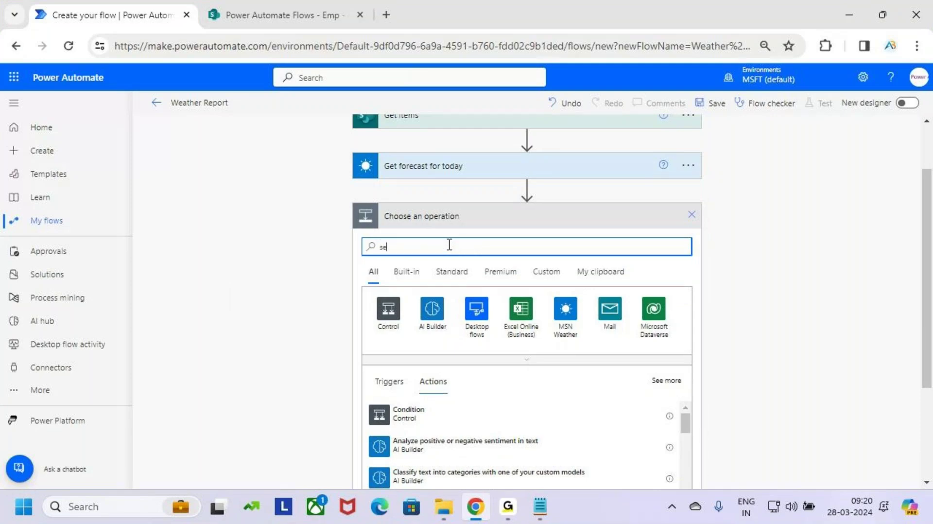
{"action": "type", "text": "nd an email"}
Step: In the SharePoint Emp list, temporarily box the employee records, circle the Email column, and return to the flow
{"action": "left_click", "coordinate": [286, 3]}
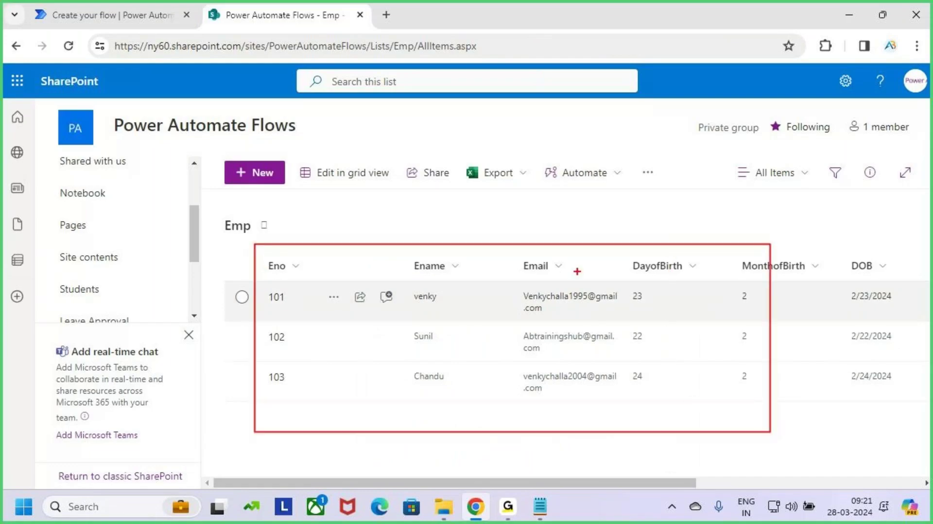
{"action": "mouse_move", "coordinate": [576, 271]}
{"action": "left_mouse_down"}
{"action": "mouse_move", "coordinate": [557, 428]}
{"action": "mouse_move", "coordinate": [532, 237]}
{"action": "left_mouse_up"}
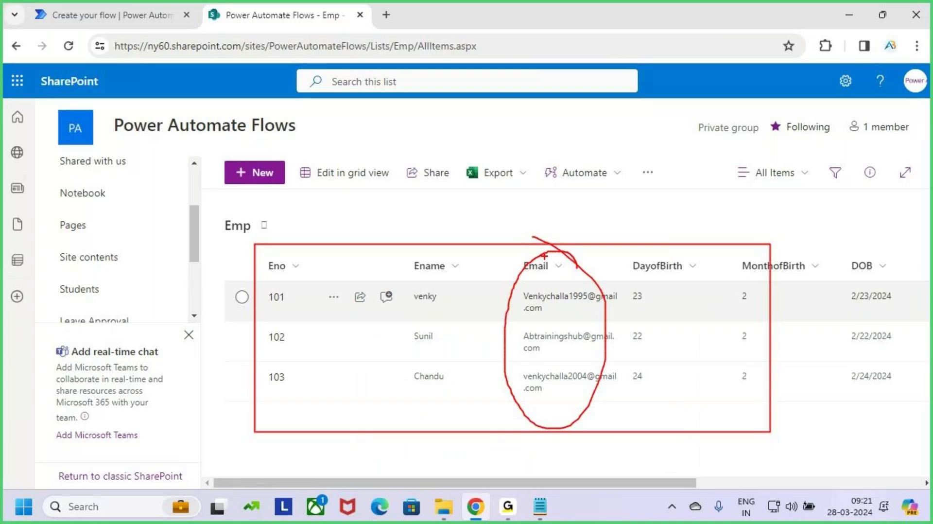
{"action": "mouse_move", "coordinate": [556, 268]}
{"action": "left_mouse_down"}
{"action": "mouse_move", "coordinate": [613, 204]}
{"action": "mouse_move", "coordinate": [588, 263]}
{"action": "left_mouse_up"}
{"action": "key", "text": "Escape"}
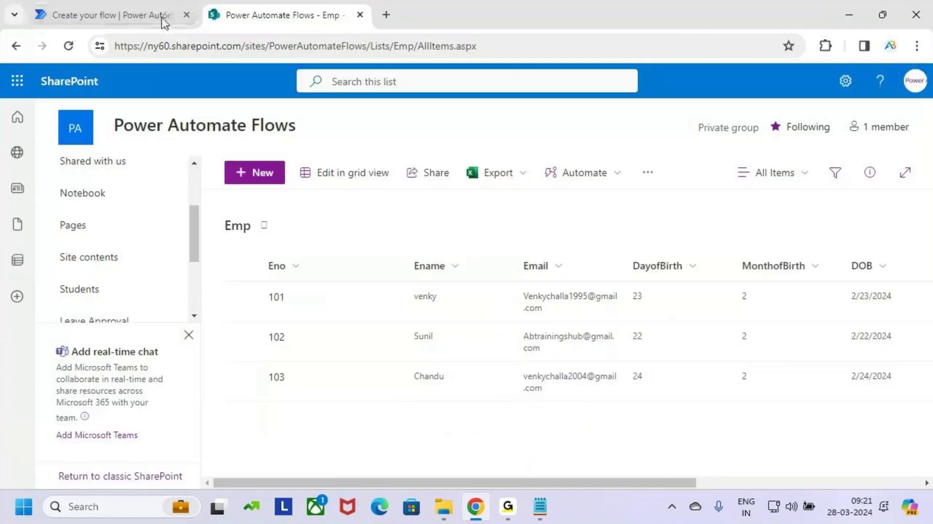
{"action": "left_click", "coordinate": [146, 15]}
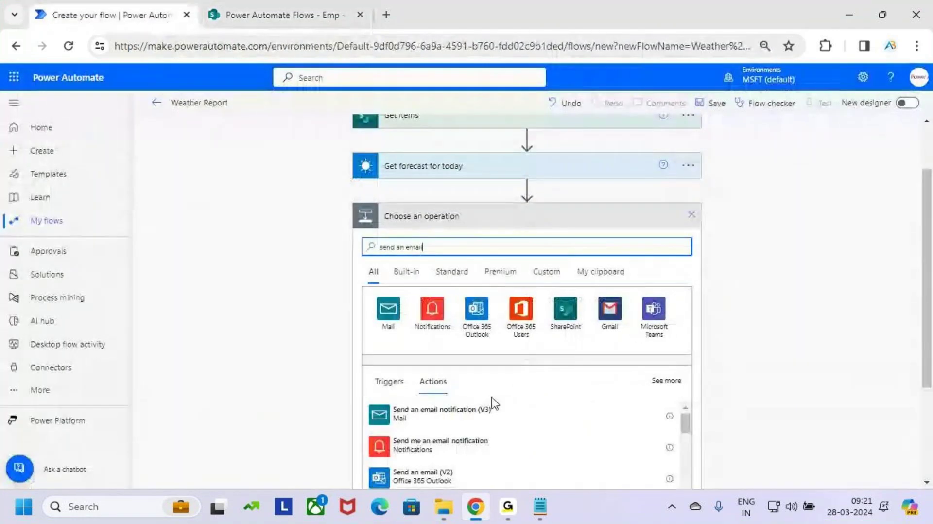
Step: Temporarily box the Office 365 Outlook action Send an email (V2) in the results, and add it to the flow
{"action": "left_click_drag", "start_coordinate": [433, 248], "coordinate": [360, 257]}
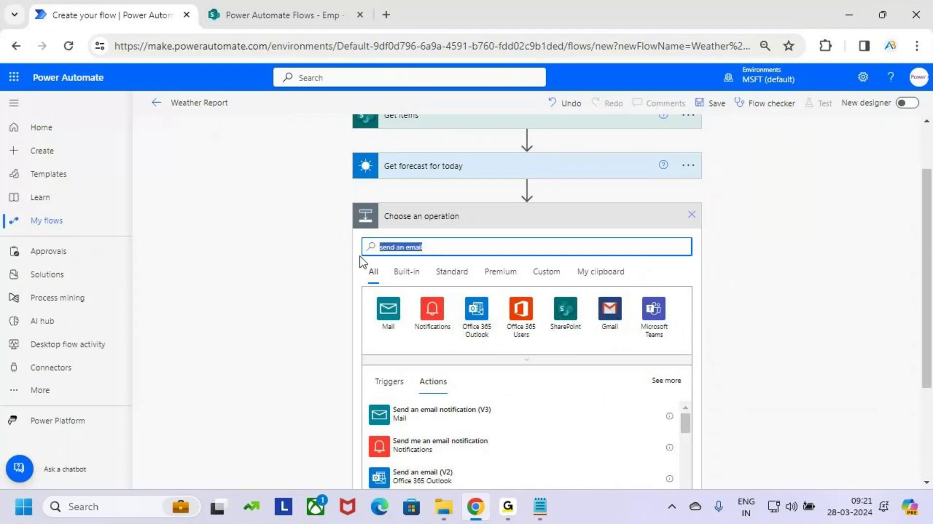
{"action": "left_click", "coordinate": [466, 250]}
{"action": "scroll", "coordinate": [474, 315], "scroll_direction": "down", "scroll_amount": 2}
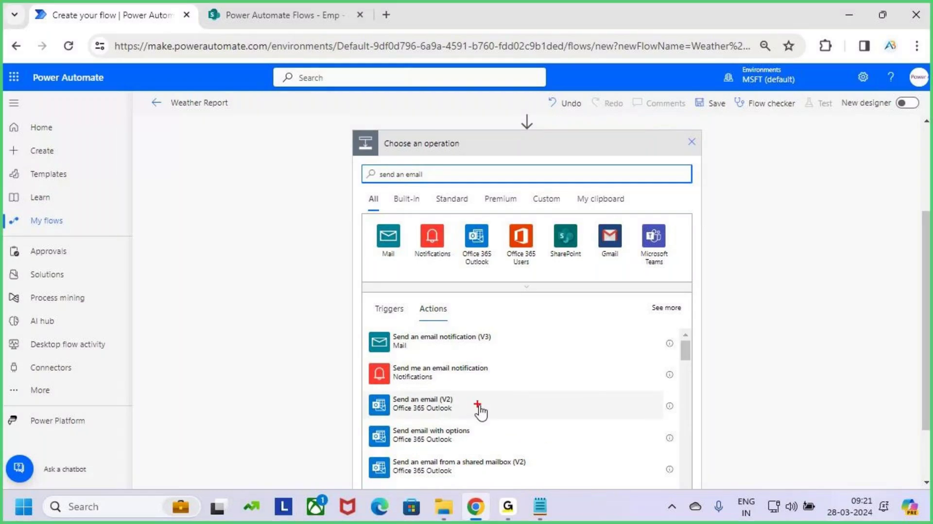
{"action": "left_click_drag", "start_coordinate": [368, 390], "coordinate": [522, 418]}
{"action": "left_click_drag", "start_coordinate": [360, 390], "coordinate": [520, 421]}
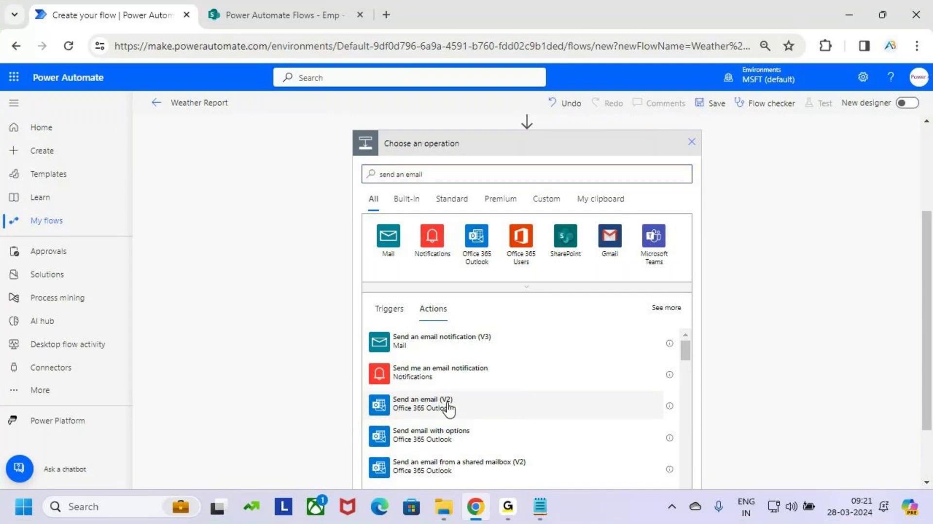
{"action": "left_click", "coordinate": [423, 403]}
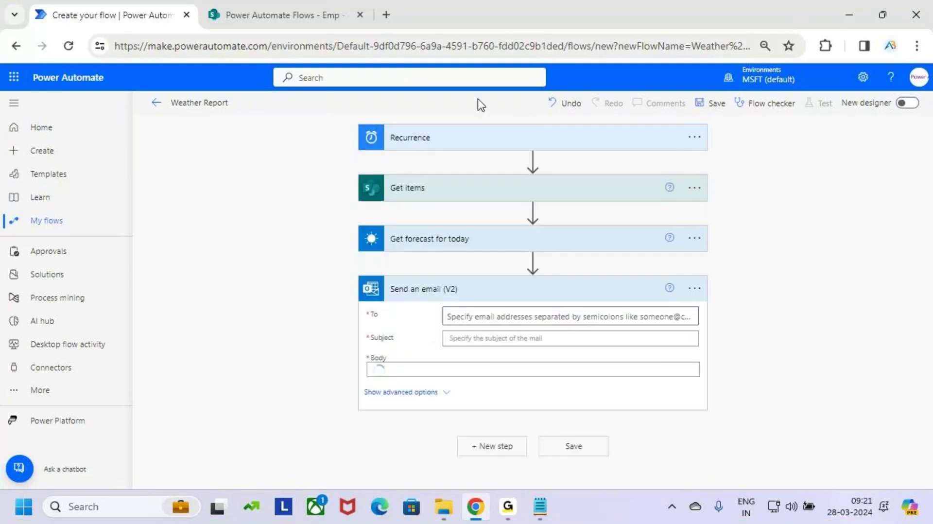
Step: Activate the email's To field, temporarily circle the Email column in the Emp list, and return to the To field
{"action": "left_click", "coordinate": [496, 316]}
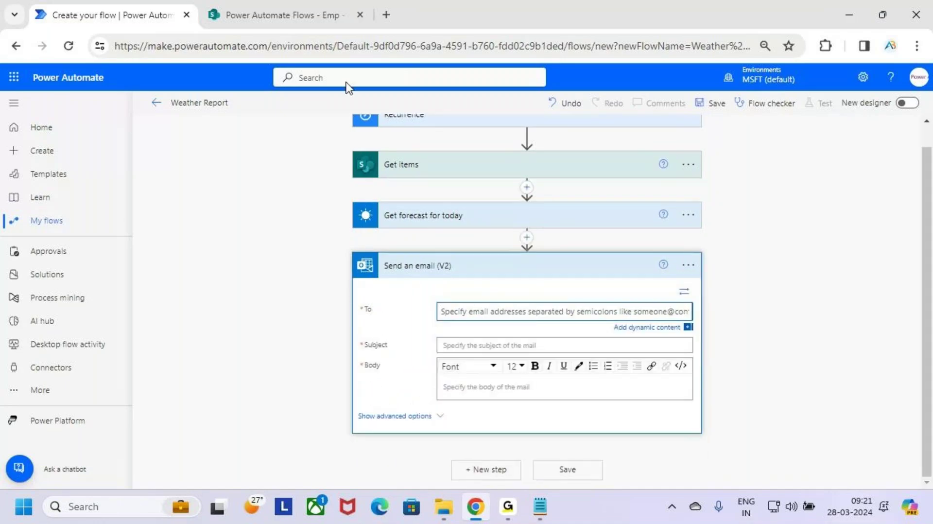
{"action": "left_click", "coordinate": [330, 15]}
{"action": "key", "text": "ctrl+2"}
{"action": "mouse_move", "coordinate": [556, 267]}
{"action": "left_mouse_down"}
{"action": "mouse_move", "coordinate": [486, 396]}
{"action": "mouse_move", "coordinate": [629, 381]}
{"action": "mouse_move", "coordinate": [511, 265]}
{"action": "left_mouse_up"}
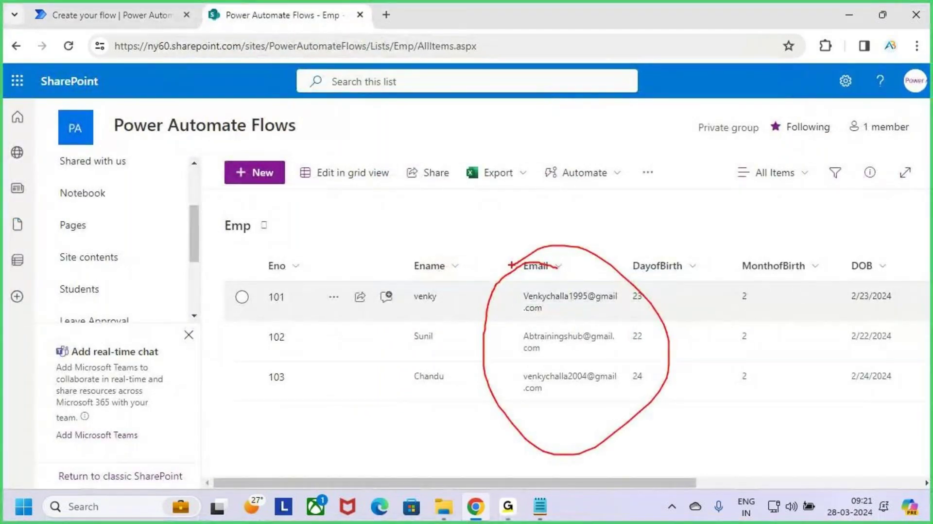
{"action": "key", "text": "Escape"}
{"action": "left_click", "coordinate": [147, 15]}
{"action": "left_click", "coordinate": [509, 305]}
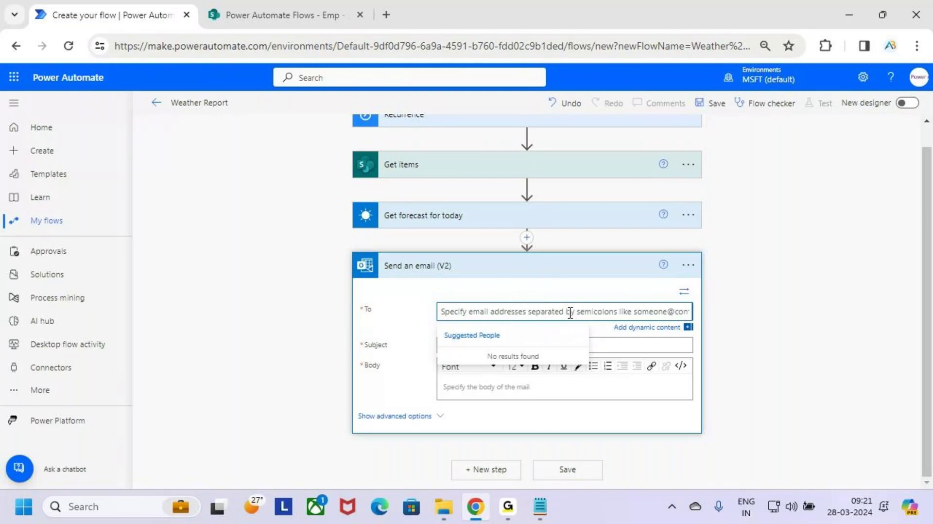
Step: Reopen the Emp list, circle the Email column, and underline the first employee's email address
{"action": "left_click", "coordinate": [296, 20]}
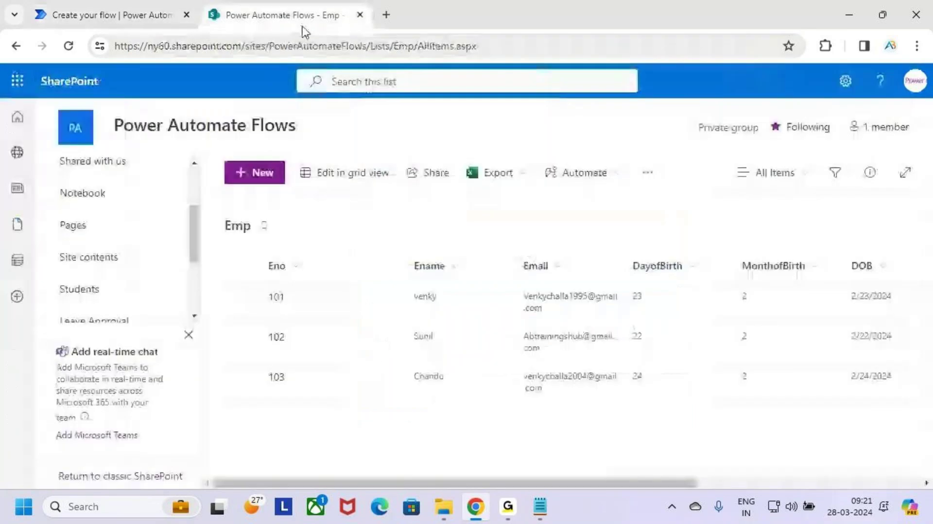
{"action": "key", "text": "ctrl+2"}
{"action": "mouse_move", "coordinate": [563, 260]}
{"action": "left_mouse_down"}
{"action": "mouse_move", "coordinate": [496, 396]}
{"action": "mouse_move", "coordinate": [496, 259]}
{"action": "left_mouse_up"}
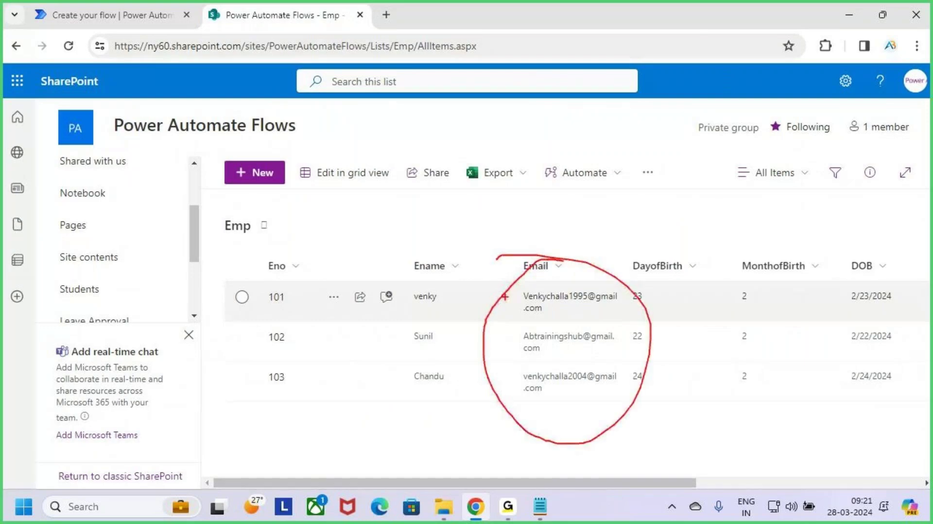
{"action": "left_click_drag", "start_coordinate": [546, 297], "coordinate": [646, 304]}
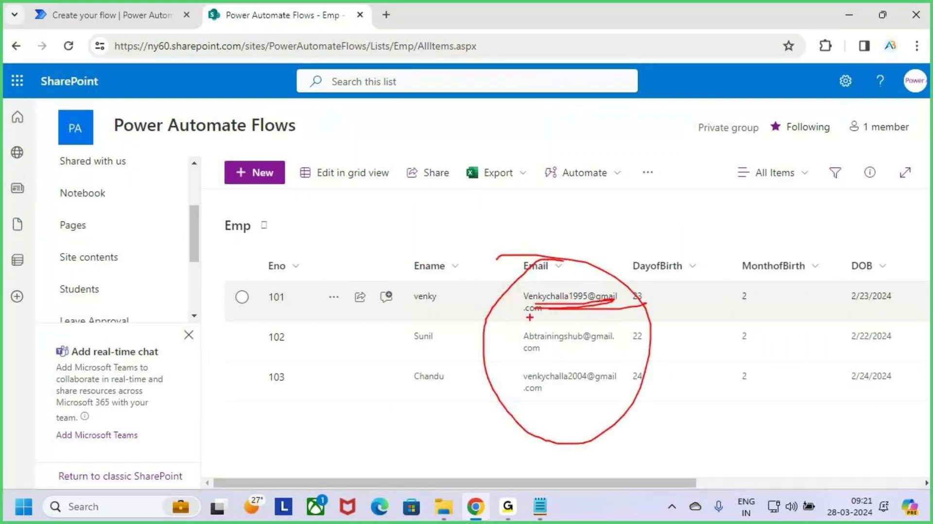
{"action": "left_click_drag", "start_coordinate": [530, 317], "coordinate": [663, 301]}
{"action": "left_click_drag", "start_coordinate": [613, 301], "coordinate": [647, 288]}
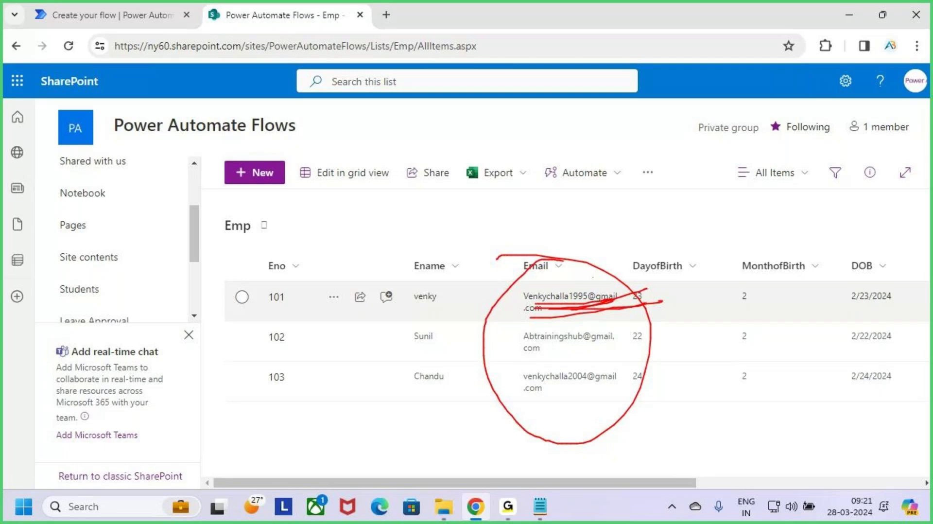
Step: Mark the first employee's email address with an arrow in the Emp list, clear all the drawings, and return to the flow
{"action": "left_click_drag", "start_coordinate": [593, 276], "coordinate": [591, 295]}
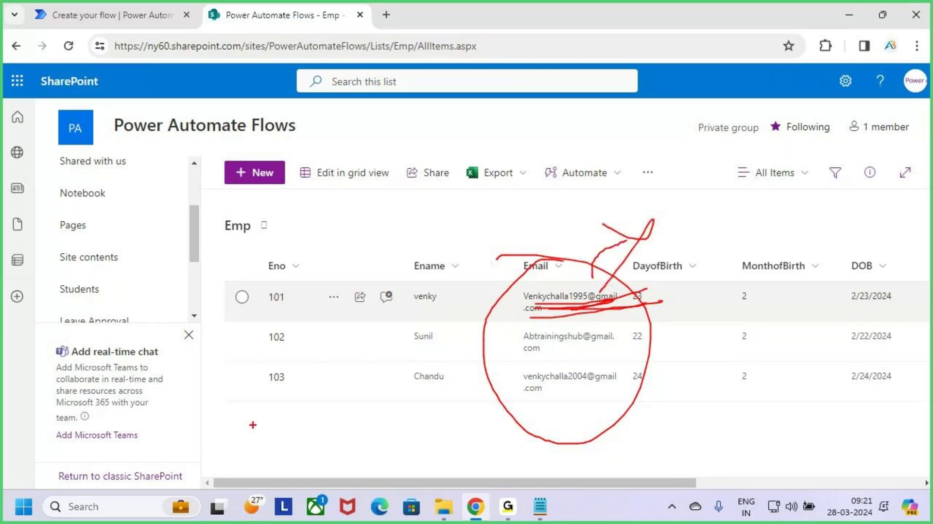
{"action": "left_click_drag", "start_coordinate": [252, 422], "coordinate": [303, 424]}
{"action": "left_click_drag", "start_coordinate": [243, 453], "coordinate": [289, 453]}
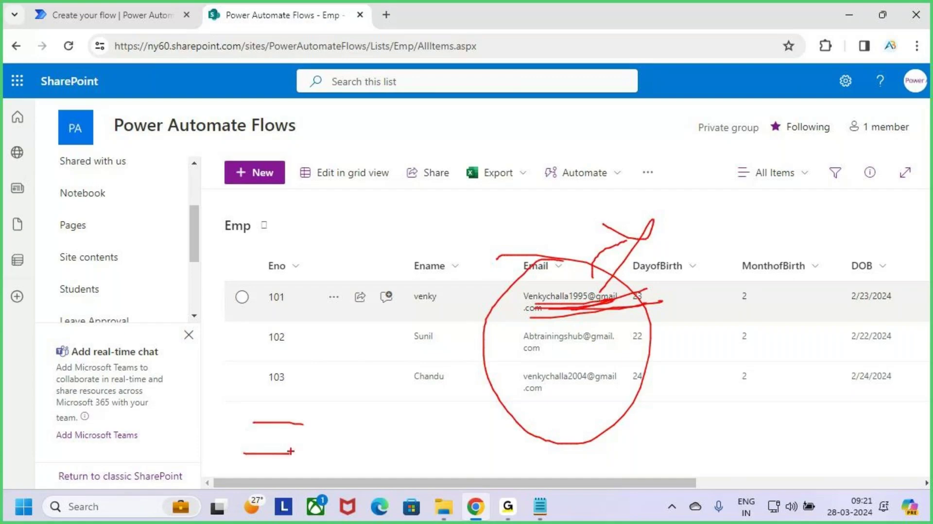
{"action": "key", "text": "Escape"}
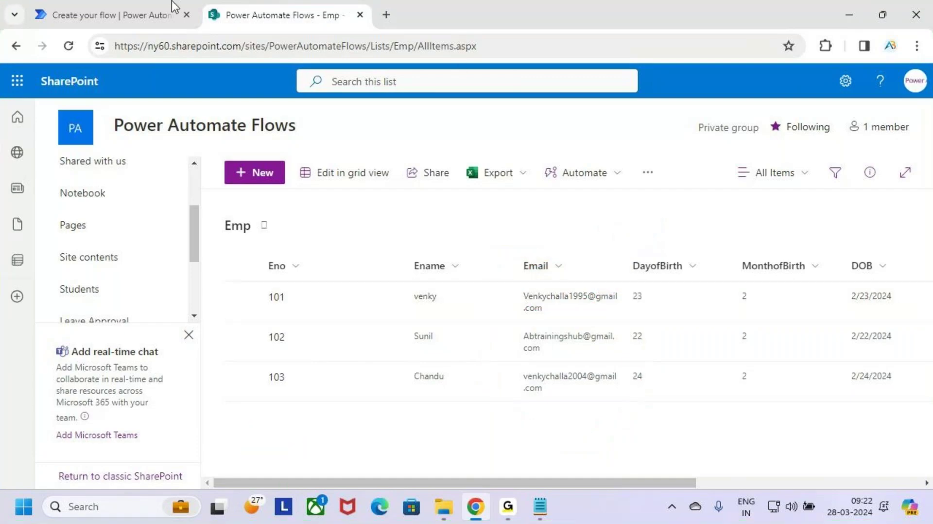
{"action": "left_click", "coordinate": [121, 13]}
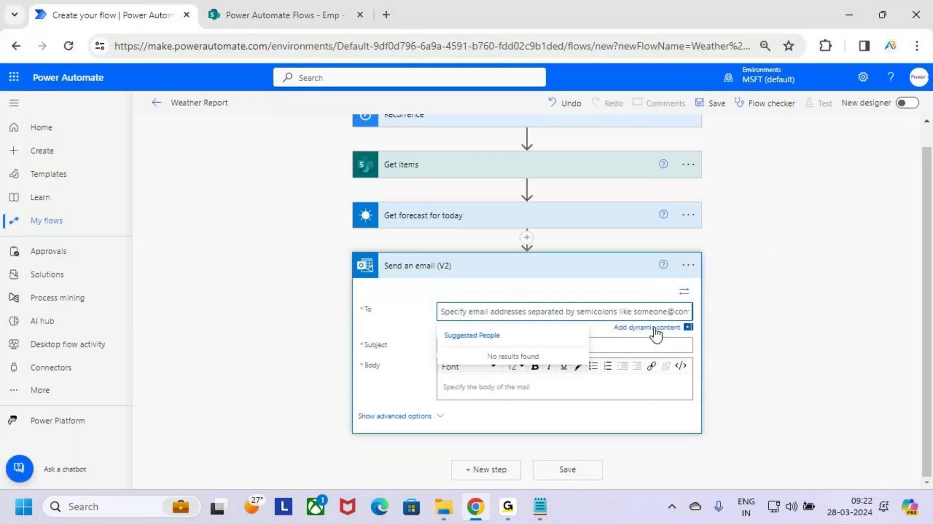
Step: Open the dynamic content for the email's To field and temporarily draw an arrow from the Emp list's browser tab to Get items
{"action": "left_click", "coordinate": [669, 329]}
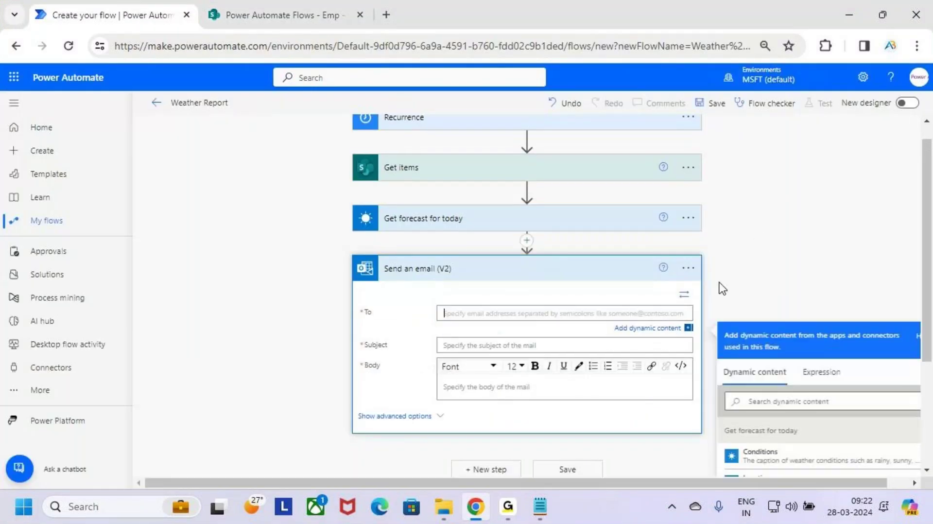
{"action": "scroll", "coordinate": [770, 297], "scroll_direction": "down", "scroll_amount": 10}
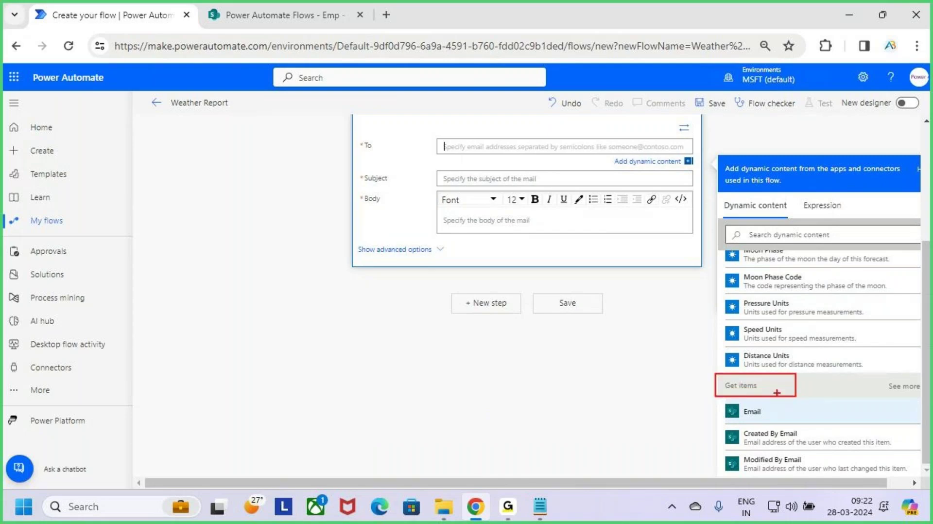
{"action": "scroll", "coordinate": [418, 262], "scroll_direction": "up", "scroll_amount": 4}
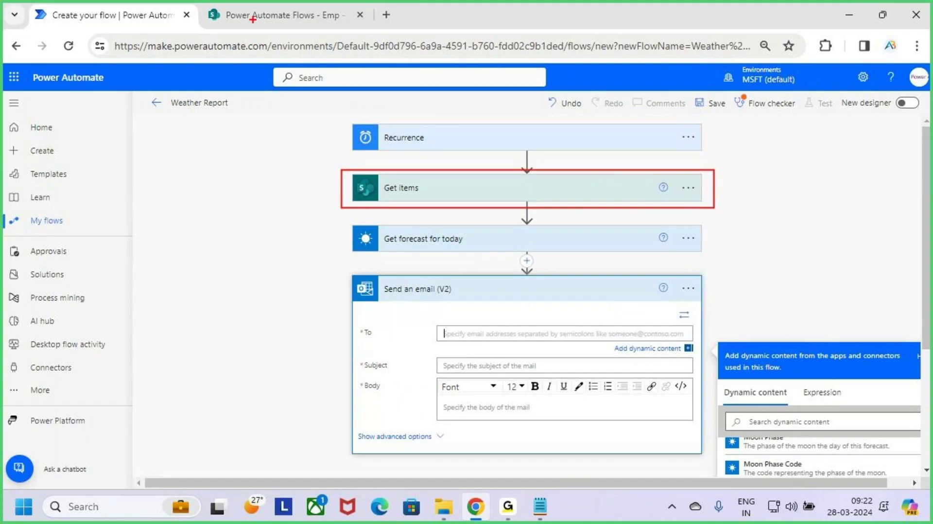
{"action": "left_click_drag", "start_coordinate": [253, 17], "coordinate": [378, 165]}
{"action": "left_click_drag", "start_coordinate": [378, 165], "coordinate": [331, 214]}
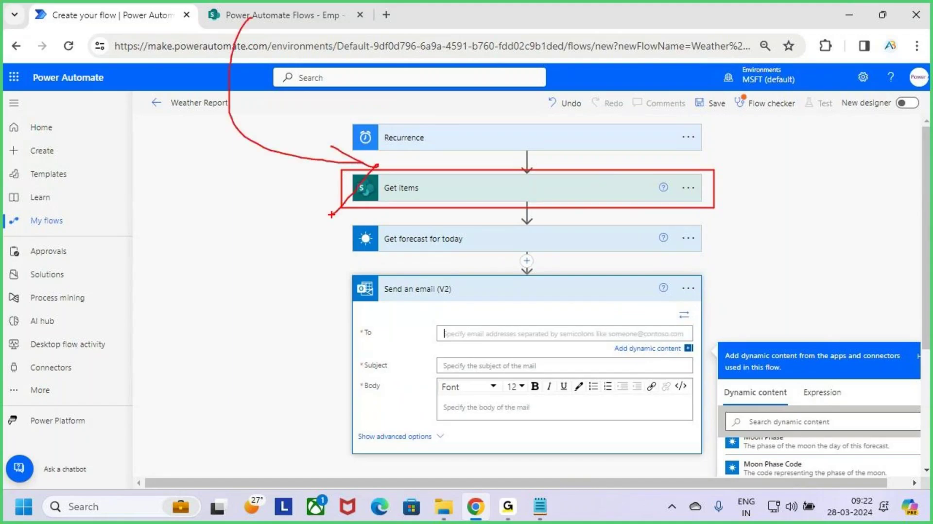
{"action": "key", "text": "Escape"}
Step: Check the Emp list, return to the flow, and temporarily box the Email value under Get items
{"action": "left_click", "coordinate": [268, 15]}
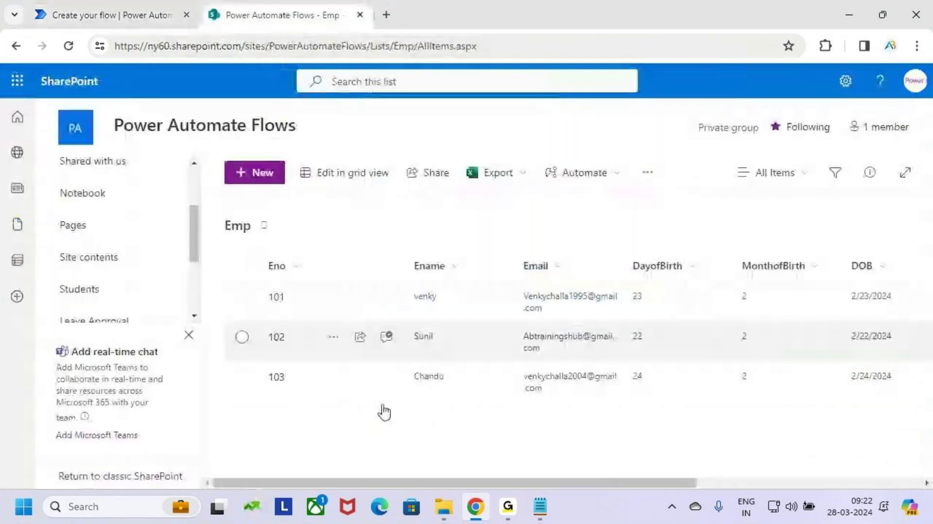
{"action": "left_click", "coordinate": [111, 15]}
{"action": "scroll", "coordinate": [757, 239], "scroll_direction": "down", "scroll_amount": 2}
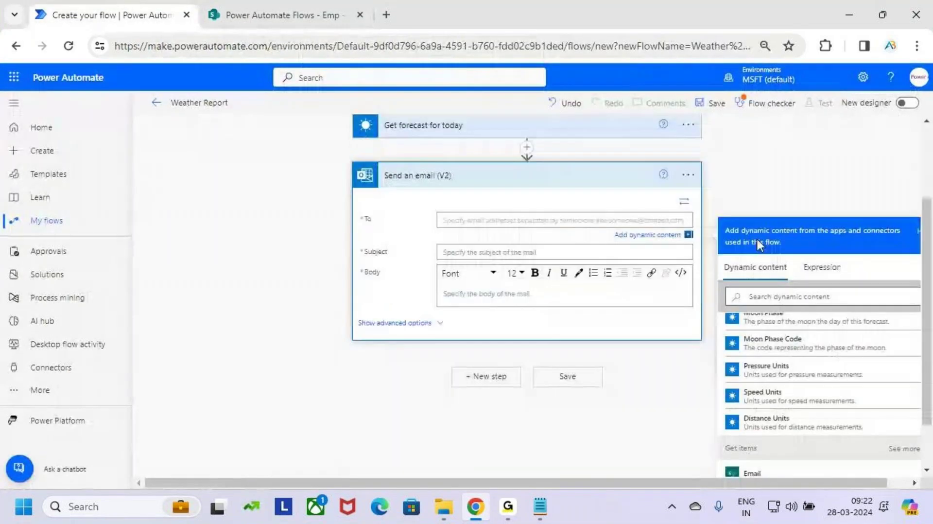
{"action": "scroll", "coordinate": [757, 239], "scroll_direction": "down", "scroll_amount": 1}
{"action": "key", "text": "ctrl+2"}
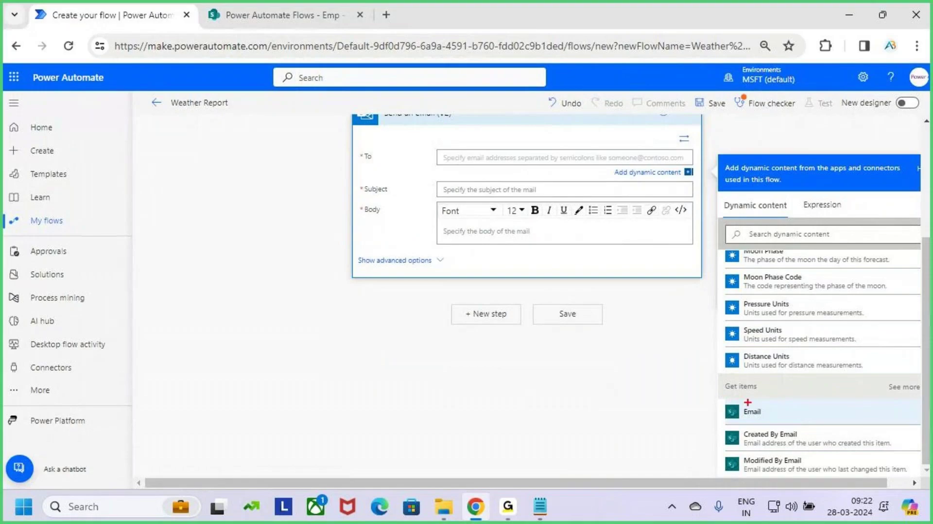
{"action": "left_click_drag", "start_coordinate": [715, 397], "coordinate": [890, 426]}
{"action": "key", "text": "Escape"}
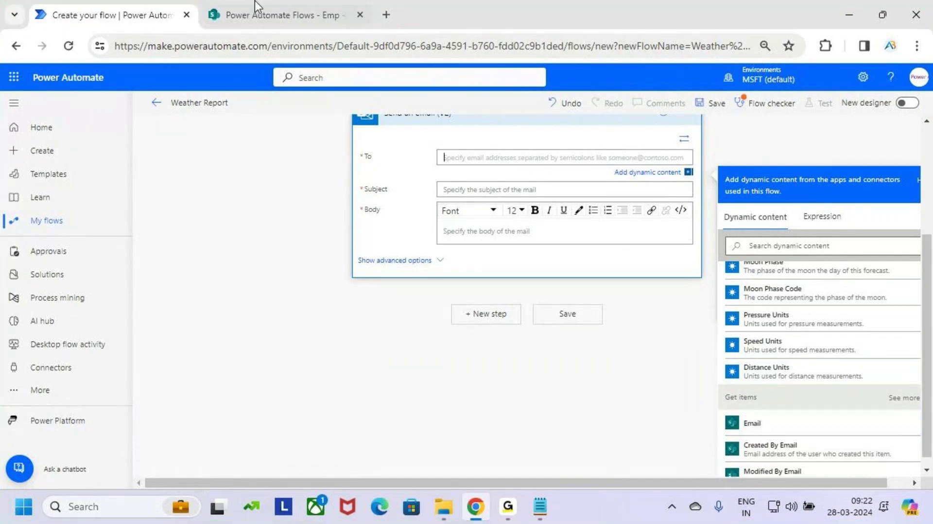
Step: Temporarily mark the Email column heading in the SharePoint Emp list and return to the flow
{"action": "left_click", "coordinate": [254, 1]}
{"action": "key", "text": "ctrl+2"}
{"action": "mouse_move", "coordinate": [551, 248]}
{"action": "left_mouse_down"}
{"action": "mouse_move", "coordinate": [561, 275]}
{"action": "mouse_move", "coordinate": [523, 245]}
{"action": "left_mouse_up"}
{"action": "key", "text": "Escape"}
{"action": "left_click", "coordinate": [111, 14]}
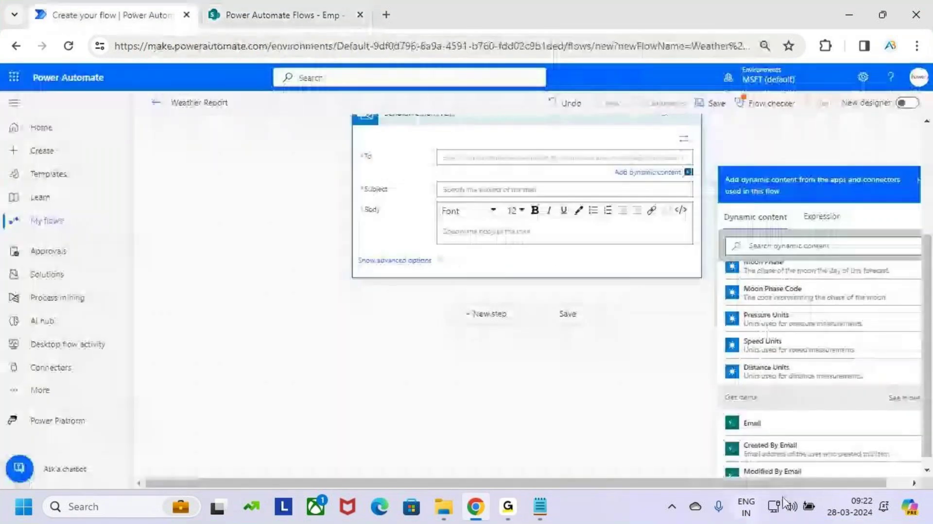
Step: Insert the Email value from Get items as the recipient of the email action
{"action": "scroll", "coordinate": [829, 437], "scroll_direction": "up", "scroll_amount": 5}
{"action": "scroll", "coordinate": [828, 437], "scroll_direction": "down", "scroll_amount": 3}
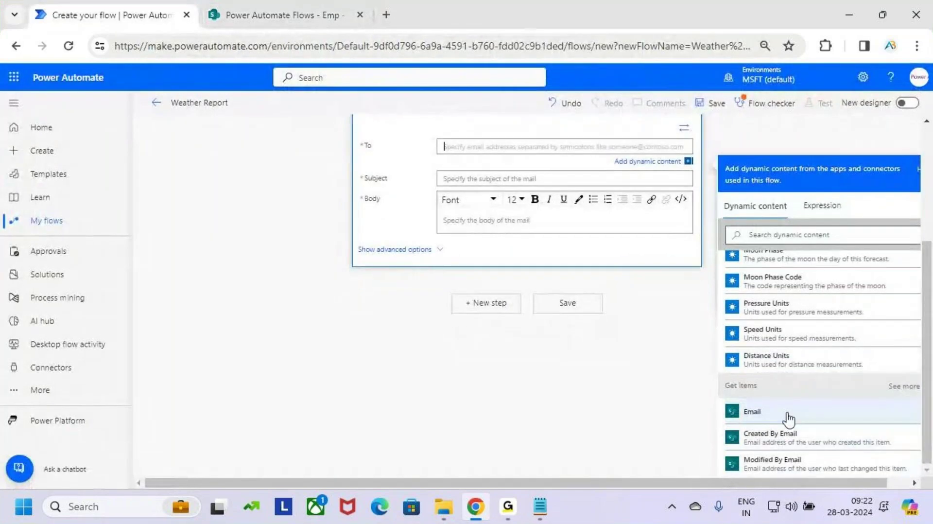
{"action": "key", "text": "ctrl+2"}
{"action": "left_click_drag", "start_coordinate": [715, 399], "coordinate": [811, 421]}
{"action": "key", "text": "Escape"}
{"action": "left_click", "coordinate": [818, 423]}
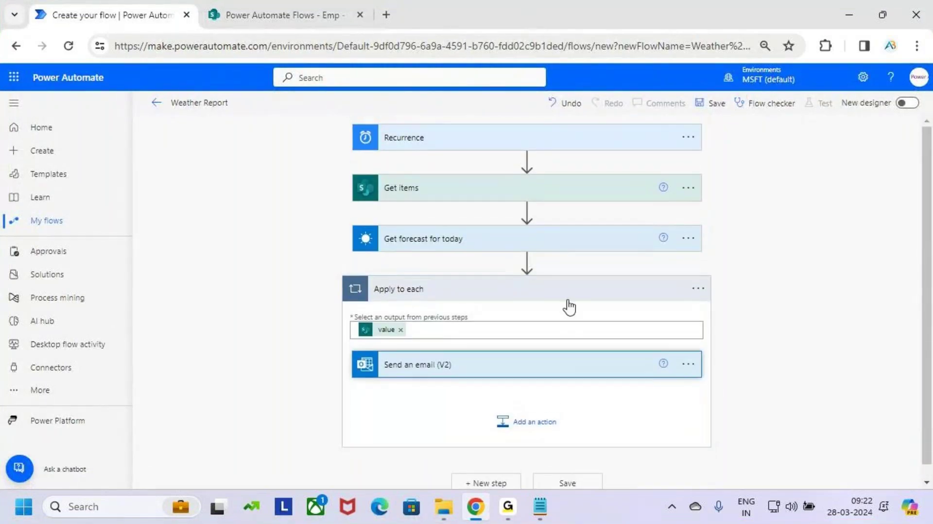
Step: Expand Send an email (V2) inside Apply to each, look at the employee records in the Emp list, and return to the flow
{"action": "left_click", "coordinate": [537, 362]}
{"action": "key", "text": "ctrl+Tab"}
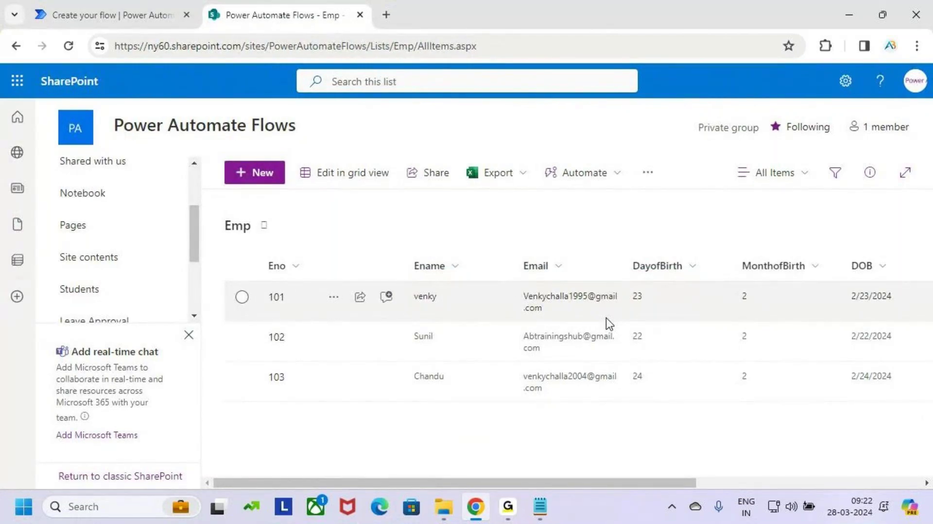
{"action": "left_click", "coordinate": [103, 6]}
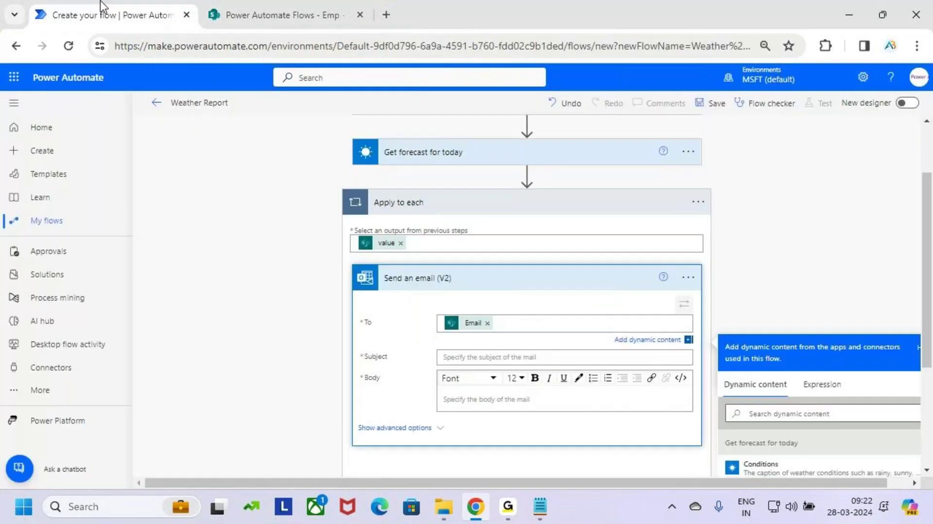
Step: Temporarily box the Apply to each heading, review the Emp list's employee records, and return to the flow
{"action": "scroll", "coordinate": [870, 243], "scroll_direction": "down", "scroll_amount": 3}
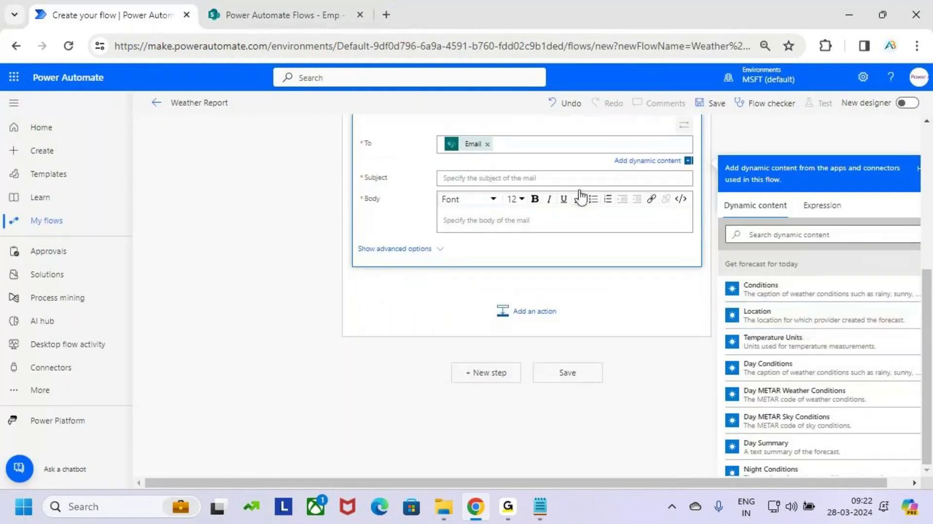
{"action": "scroll", "coordinate": [537, 202], "scroll_direction": "up", "scroll_amount": 1}
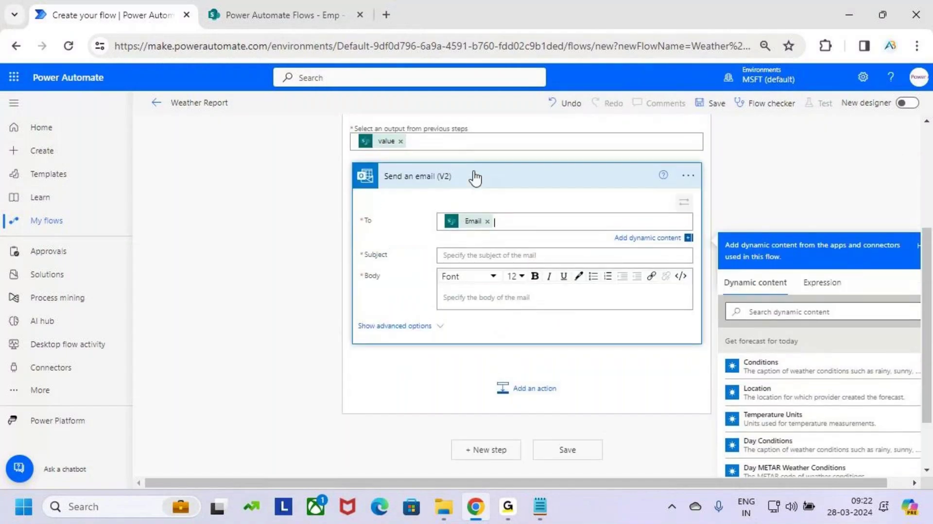
{"action": "scroll", "coordinate": [475, 179], "scroll_direction": "up", "scroll_amount": 1}
{"action": "left_click_drag", "start_coordinate": [342, 155], "coordinate": [500, 185]}
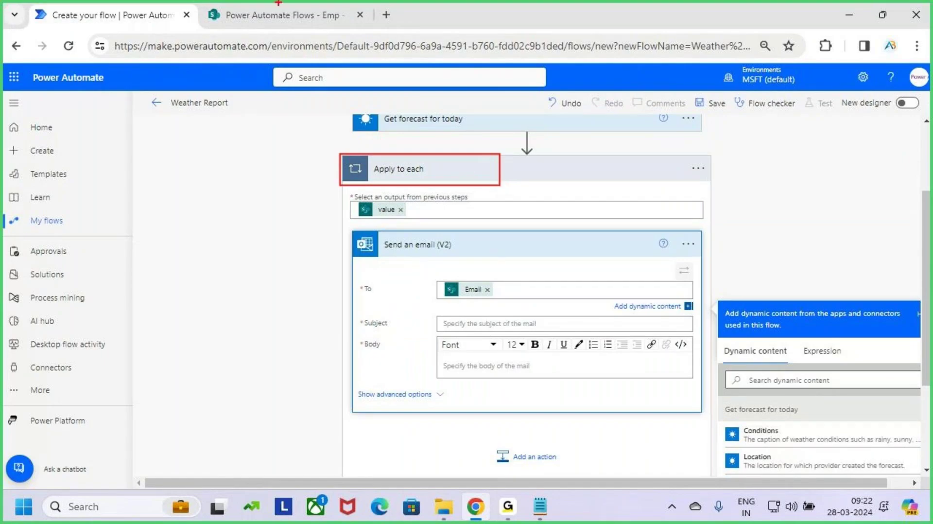
{"action": "left_click", "coordinate": [258, 14]}
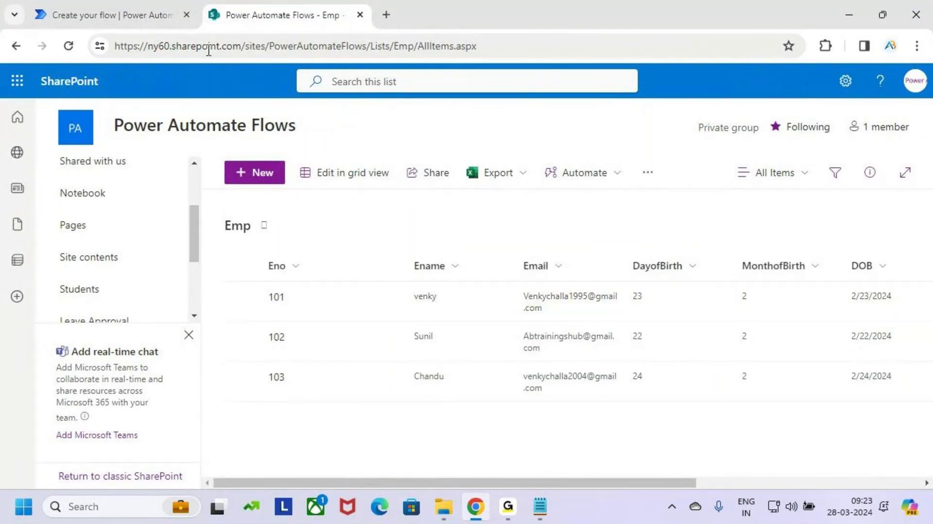
{"action": "left_click", "coordinate": [116, 15]}
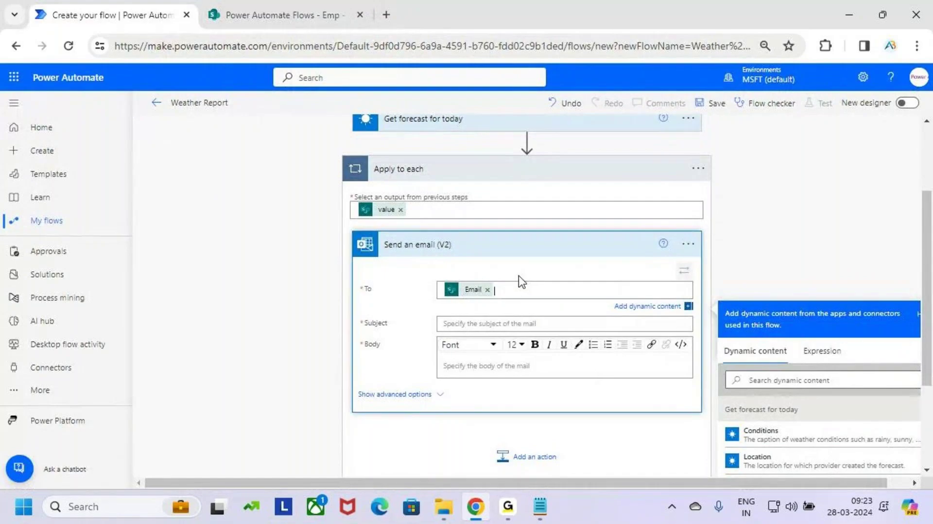
Step: Set the email subject to "Today Weather Report" and start the body with "Hii"
{"action": "scroll", "coordinate": [520, 279], "scroll_direction": "down", "scroll_amount": 2}
{"action": "left_click", "coordinate": [476, 250]}
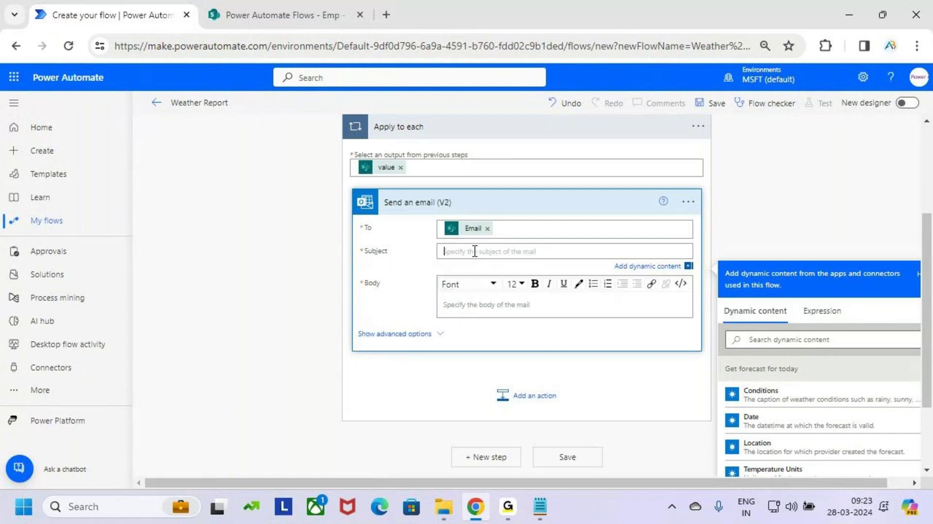
{"action": "type", "text": "Today Weather Report"}
{"action": "left_click", "coordinate": [487, 304]}
{"action": "type", "text": "Hii"}
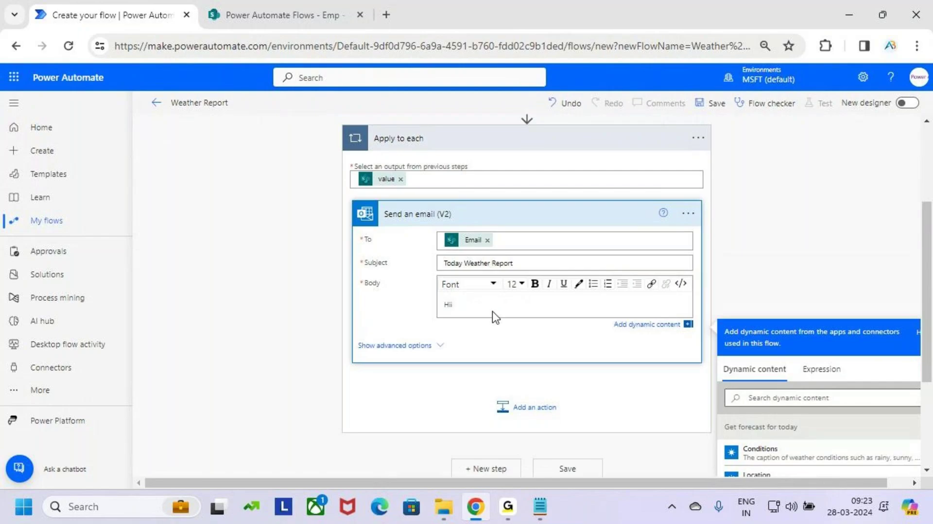
Step: Check the Ename column in the Emp list, and insert the Ename value from Get items after "Hii" in the email body
{"action": "scroll", "coordinate": [761, 244], "scroll_direction": "down", "scroll_amount": 3}
{"action": "key", "text": "ctrl+Tab"}
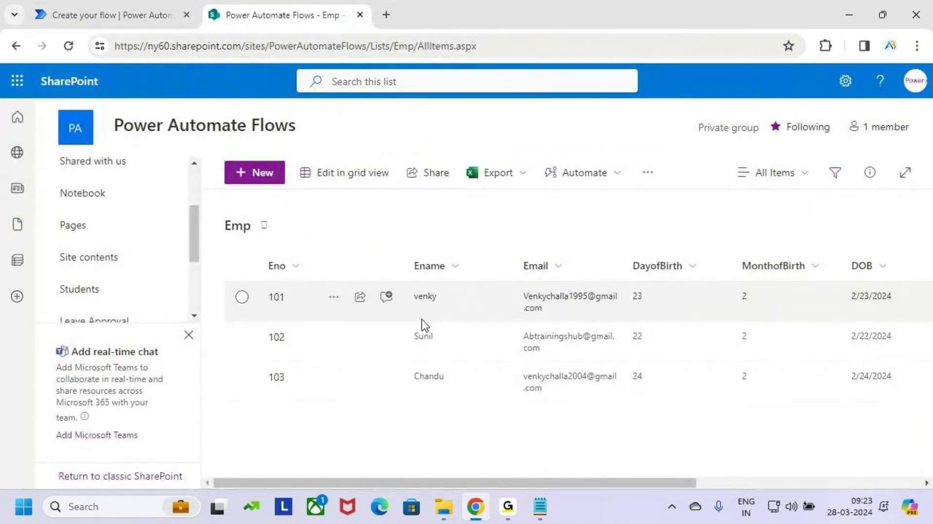
{"action": "left_click", "coordinate": [117, 14]}
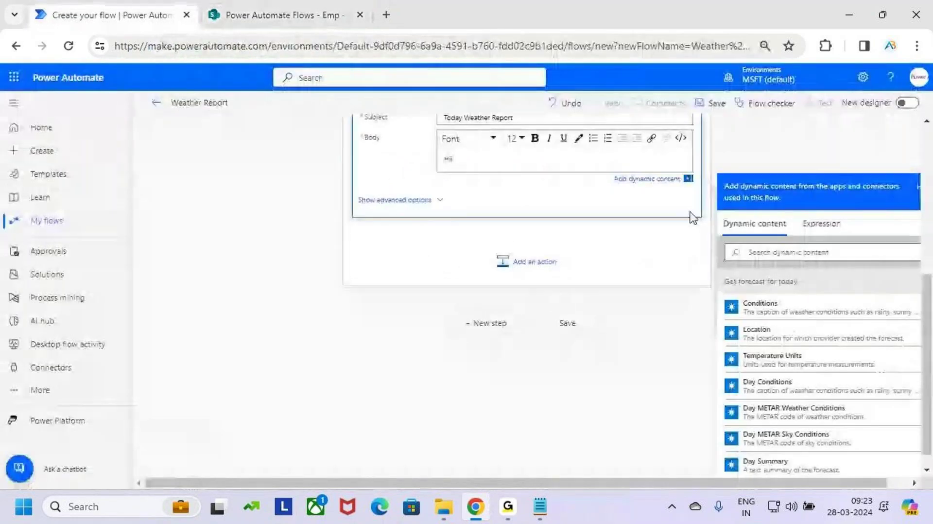
{"action": "scroll", "coordinate": [756, 362], "scroll_direction": "down", "scroll_amount": 10}
{"action": "scroll", "coordinate": [817, 365], "scroll_direction": "up", "scroll_amount": 3}
{"action": "scroll", "coordinate": [788, 362], "scroll_direction": "down", "scroll_amount": 2}
{"action": "scroll", "coordinate": [788, 362], "scroll_direction": "up", "scroll_amount": 2}
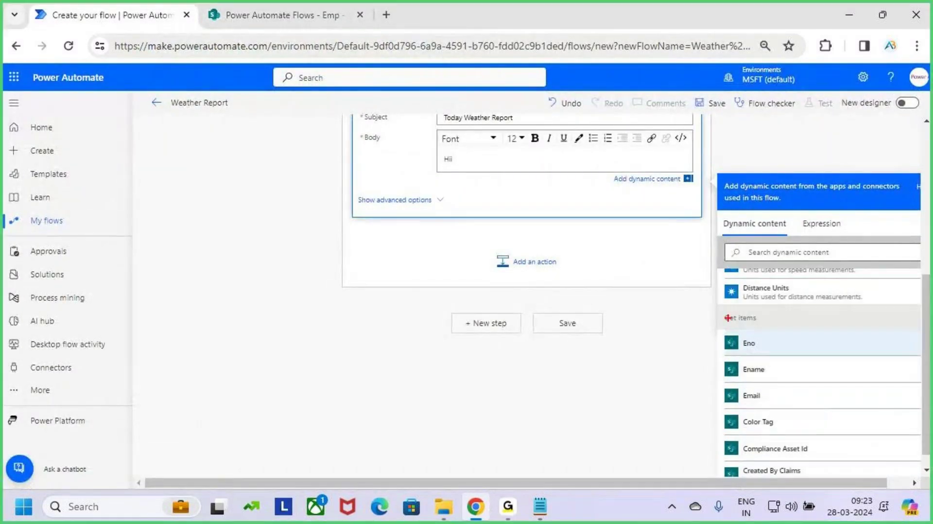
{"action": "left_click_drag", "start_coordinate": [716, 309], "coordinate": [776, 324]}
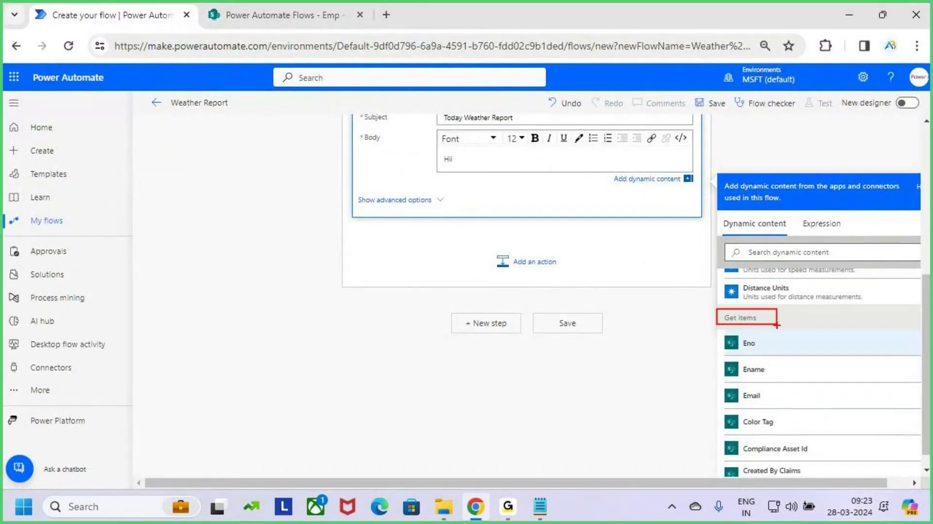
{"action": "left_click_drag", "start_coordinate": [720, 354], "coordinate": [789, 382]}
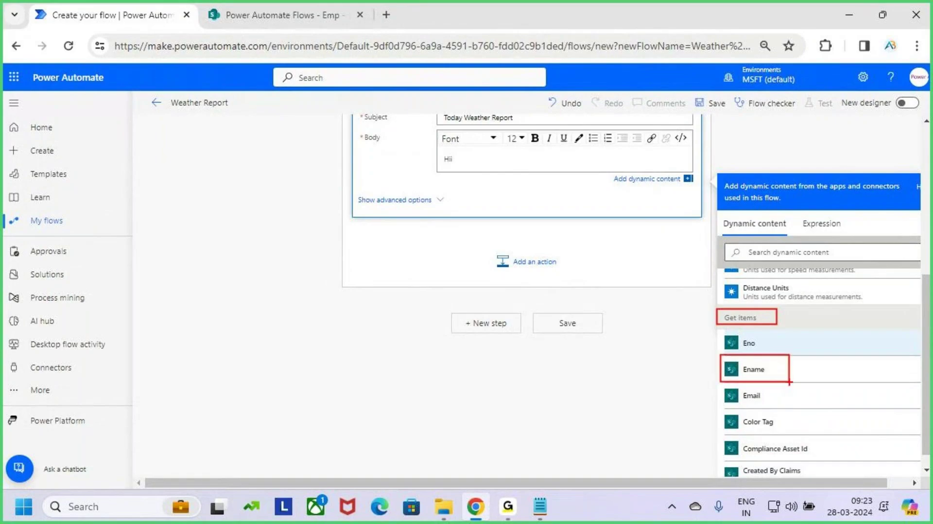
{"action": "left_click", "coordinate": [777, 370]}
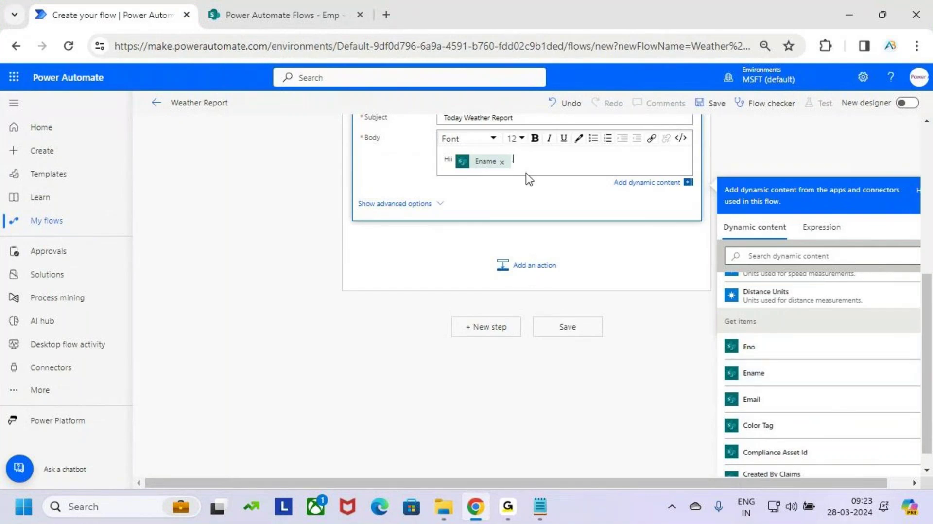
Step: End the greeting line with a comma after Ename and add "Today Weather Report" on a new line in the body
{"action": "key", "text": "shift+Left"}
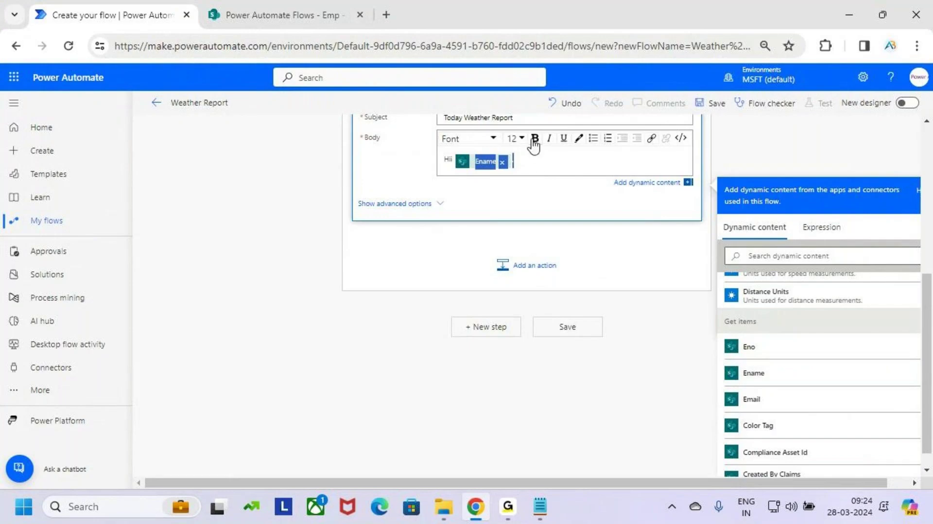
{"action": "left_click", "coordinate": [545, 160]}
{"action": "key", "text": "Return"}
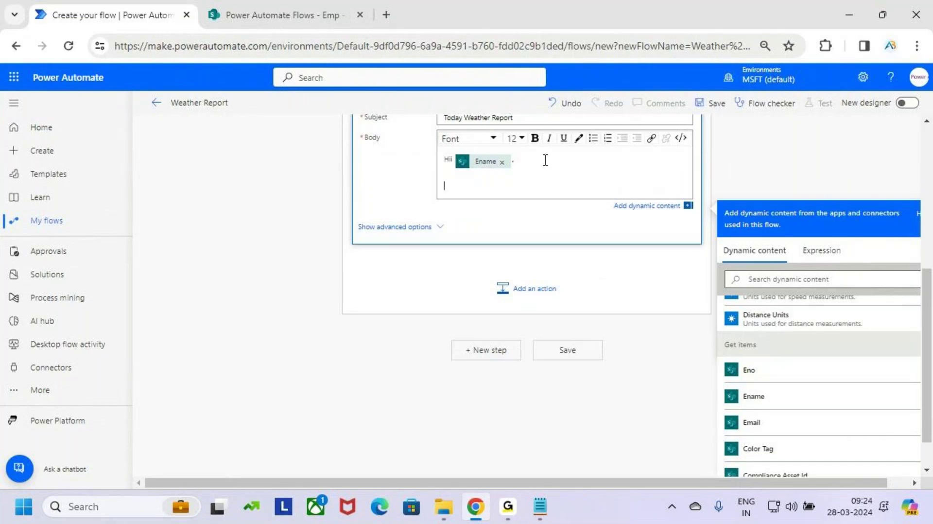
{"action": "type", "text": "Today Weather Report"}
{"action": "key", "text": "Return"}
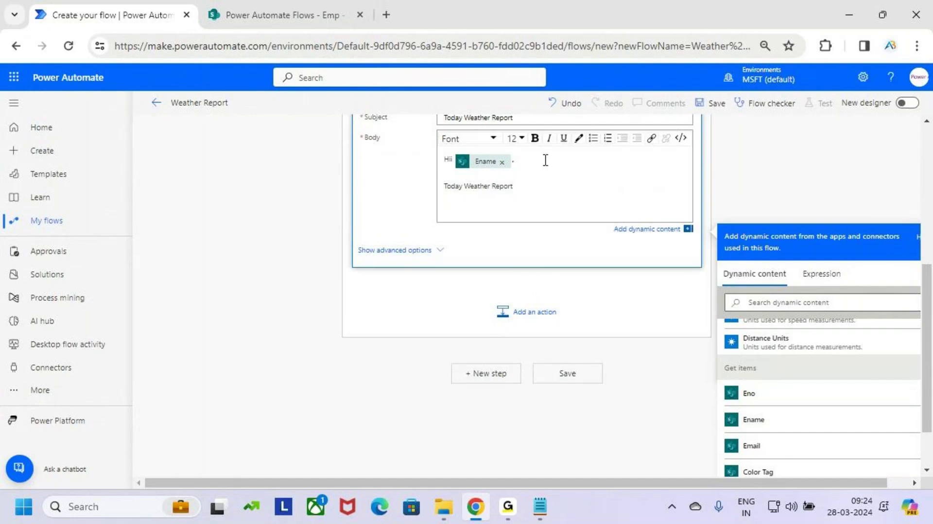
Step: Add a bold "Condition :" label on its own line below "Today Weather Report" in the email body
{"action": "type", "text": "Condition :"}
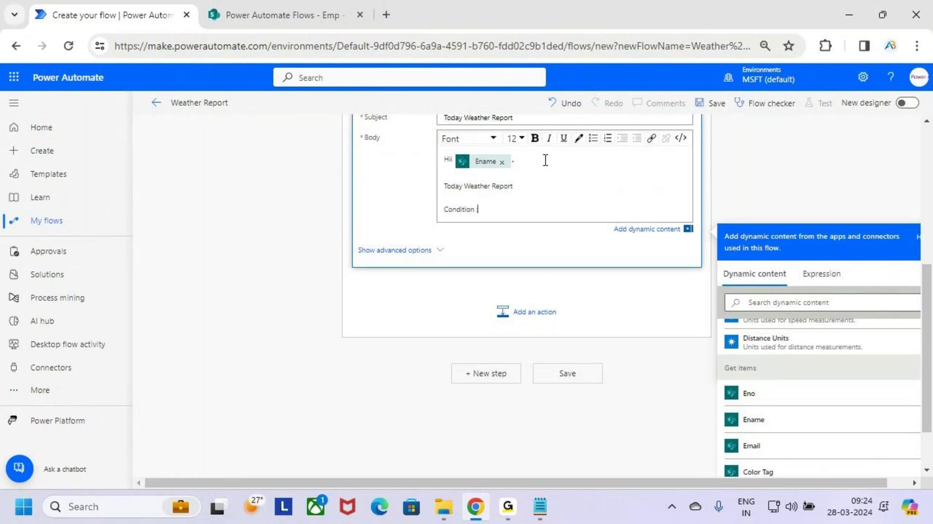
{"action": "key", "text": "shift+Home"}
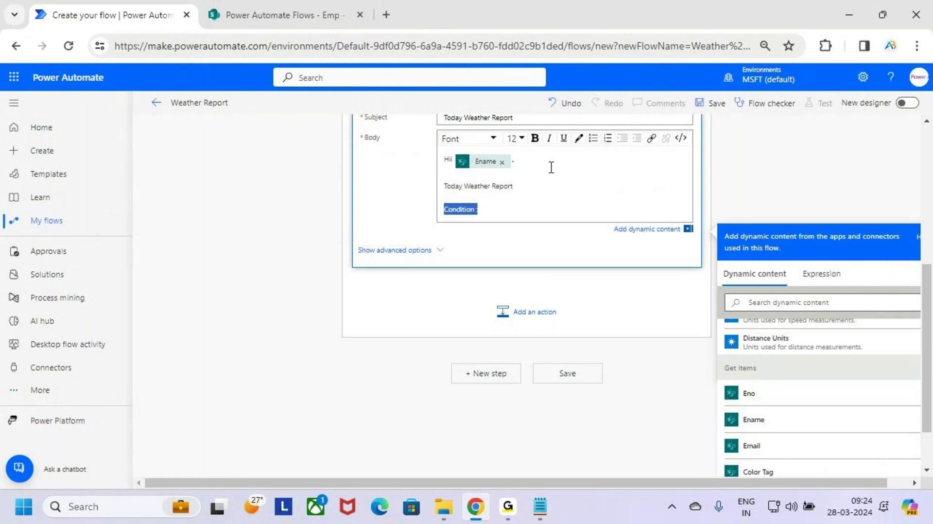
{"action": "left_click", "coordinate": [534, 138]}
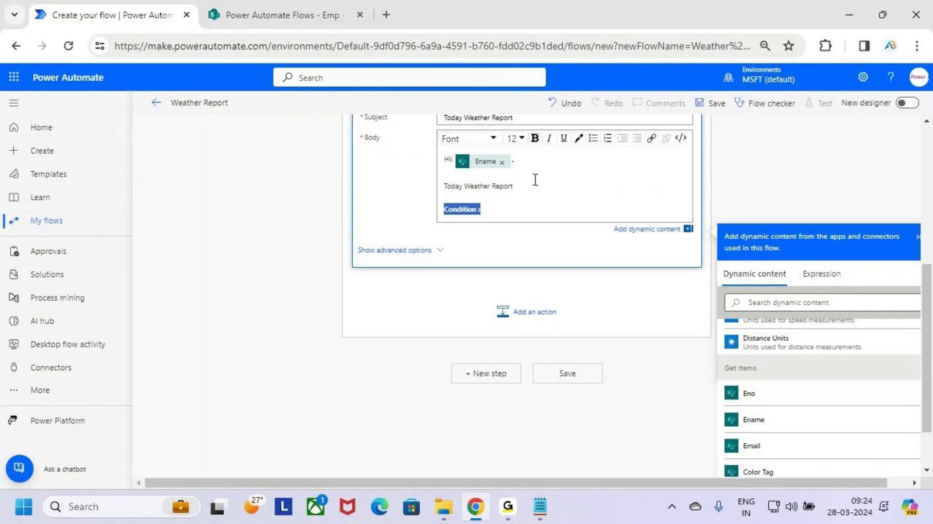
{"action": "left_click", "coordinate": [531, 209]}
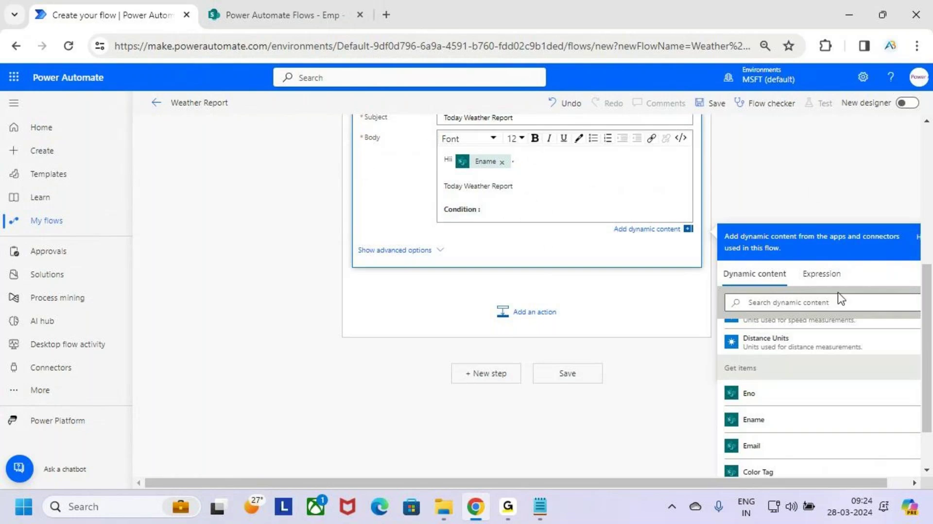
Step: Insert the Conditions value from Get forecast for today after the "Condition :" label
{"action": "scroll", "coordinate": [829, 362], "scroll_direction": "up", "scroll_amount": 8}
{"action": "scroll", "coordinate": [829, 276], "scroll_direction": "up", "scroll_amount": 3}
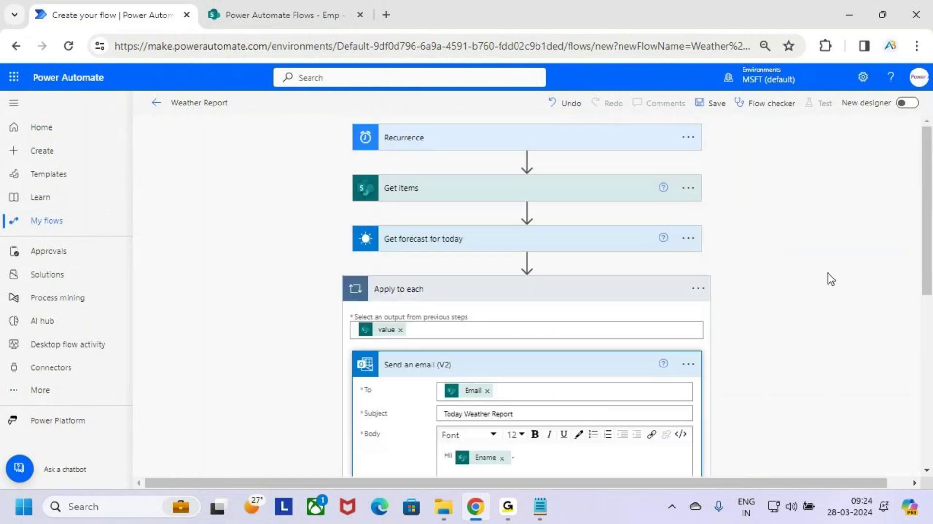
{"action": "scroll", "coordinate": [826, 187], "scroll_direction": "down", "scroll_amount": 6}
{"action": "scroll", "coordinate": [843, 185], "scroll_direction": "down", "scroll_amount": 2}
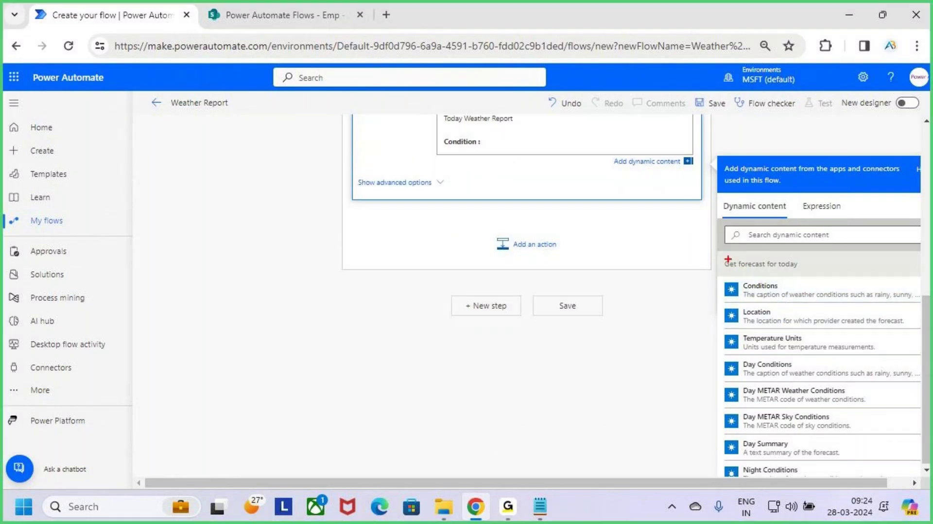
{"action": "left_click_drag", "start_coordinate": [718, 253], "coordinate": [816, 280]}
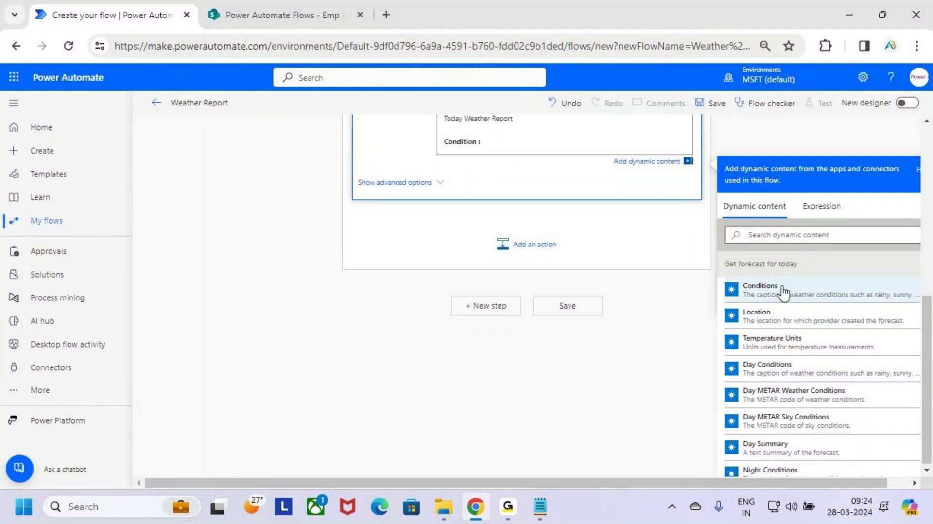
{"action": "left_click_drag", "start_coordinate": [718, 277], "coordinate": [877, 305]}
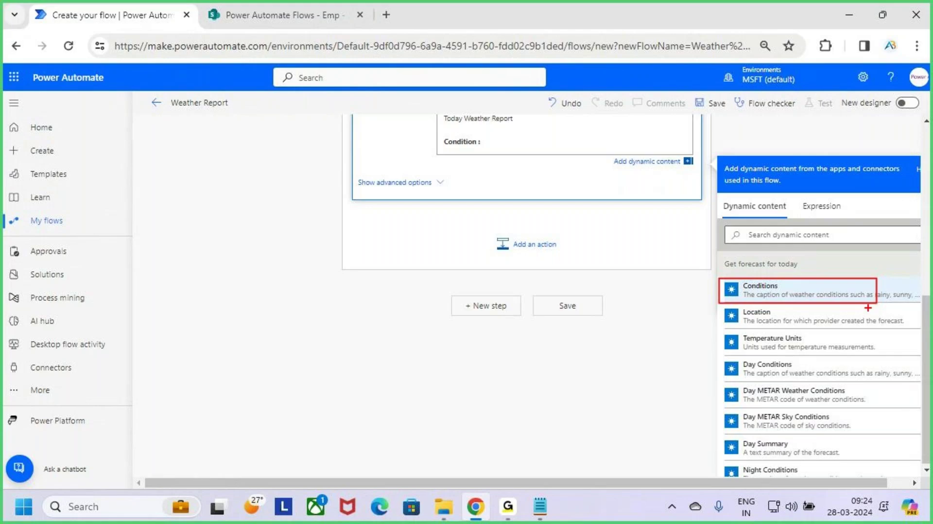
{"action": "left_click", "coordinate": [801, 292]}
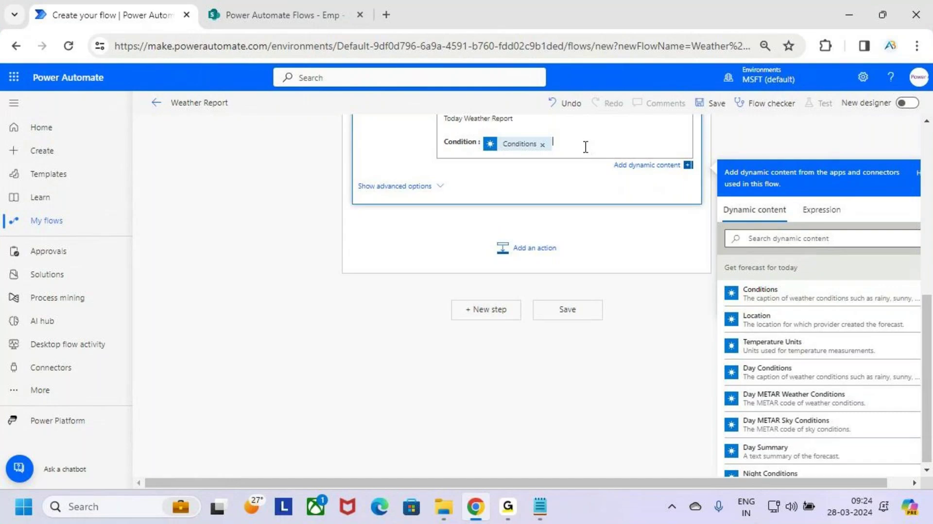
Step: Add a bold "Temporatore :" label on a new line below the Condition line in the email body
{"action": "key", "text": "Return"}
{"action": "type", "text": "Te"}
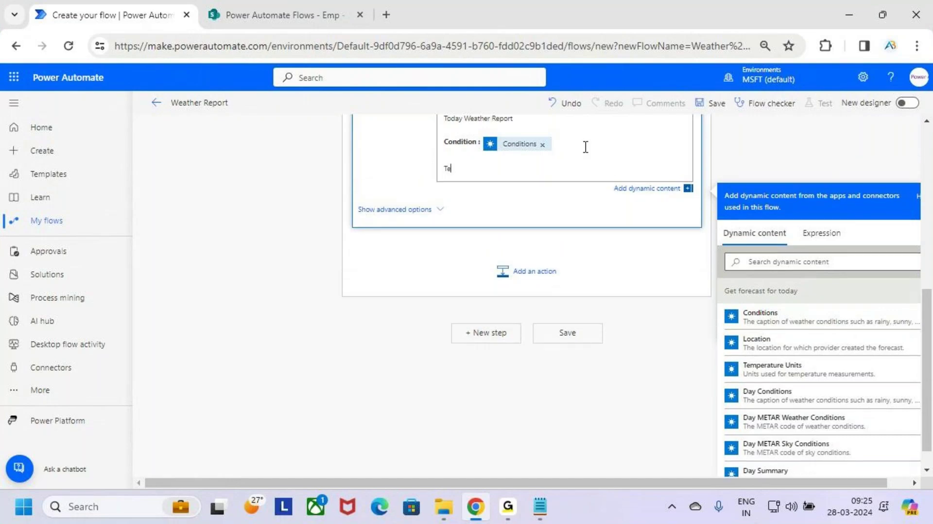
{"action": "type", "text": "peratory"}
{"action": "double_click", "coordinate": [465, 168]}
{"action": "type", "text": "Temperatore :"}
{"action": "key", "text": "shift+Up"}
{"action": "key", "text": "shift+Up"}
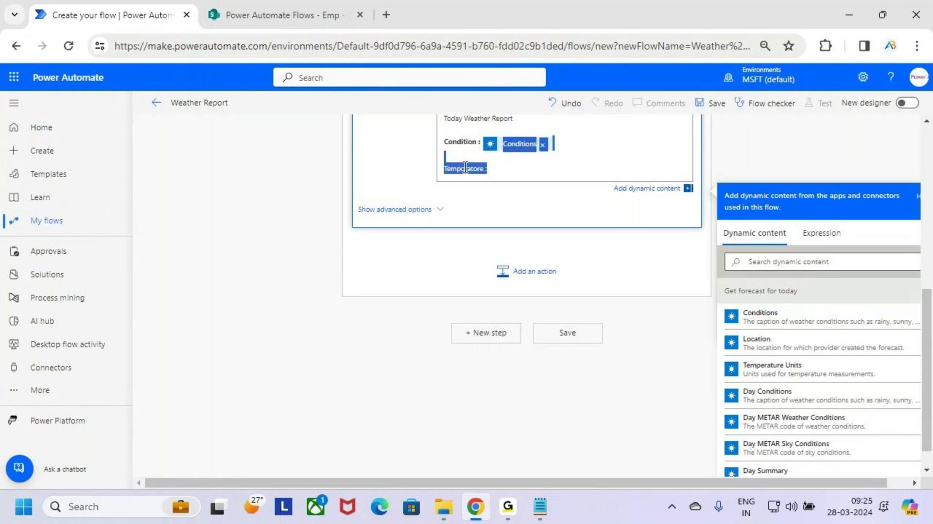
{"action": "key", "text": "shift+Down"}
{"action": "key", "text": "shift+Down"}
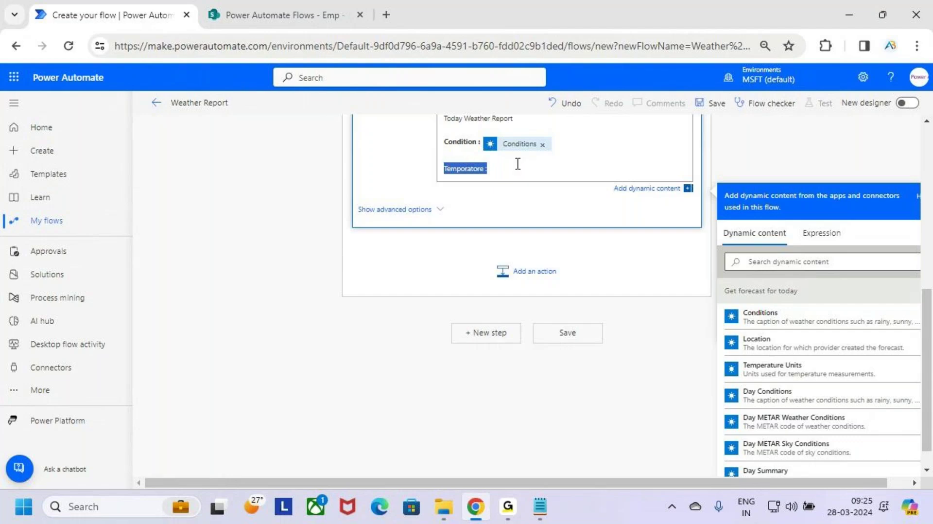
{"action": "scroll", "coordinate": [518, 164], "scroll_direction": "up", "scroll_amount": 3}
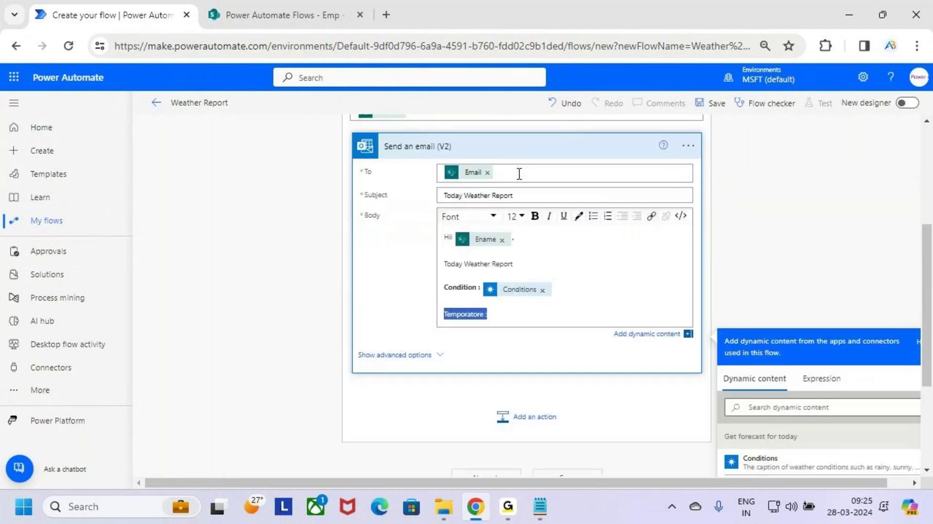
{"action": "left_click", "coordinate": [535, 216]}
{"action": "left_click", "coordinate": [527, 314]}
{"action": "scroll", "coordinate": [539, 310], "scroll_direction": "down", "scroll_amount": 3}
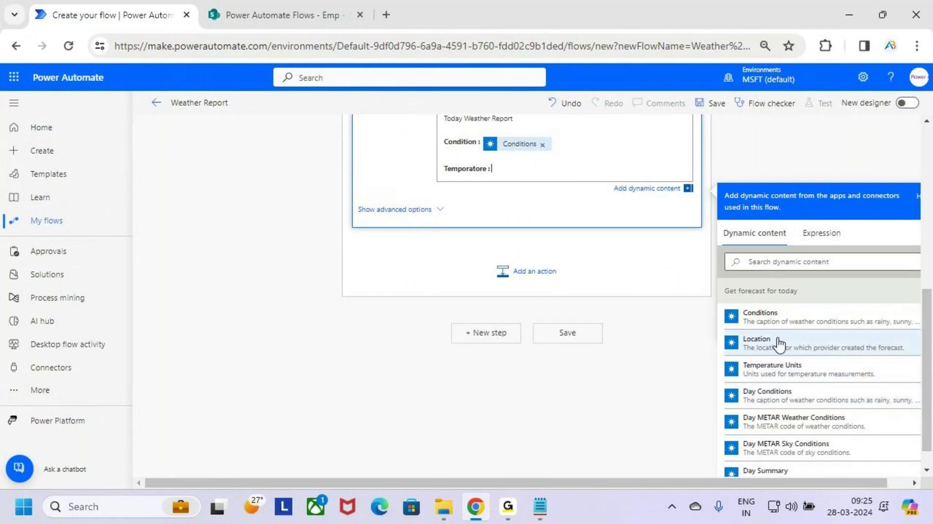
Step: Search the dynamic content for "temp" and insert Temperature Low after the "Temporatore :" label
{"action": "left_click_drag", "start_coordinate": [732, 301], "coordinate": [810, 298]}
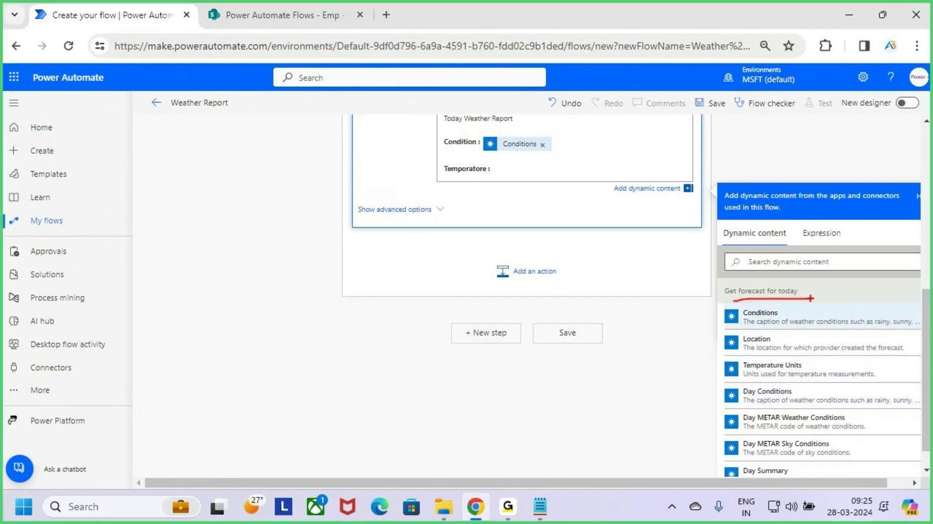
{"action": "scroll", "coordinate": [785, 410], "scroll_direction": "down", "scroll_amount": 10}
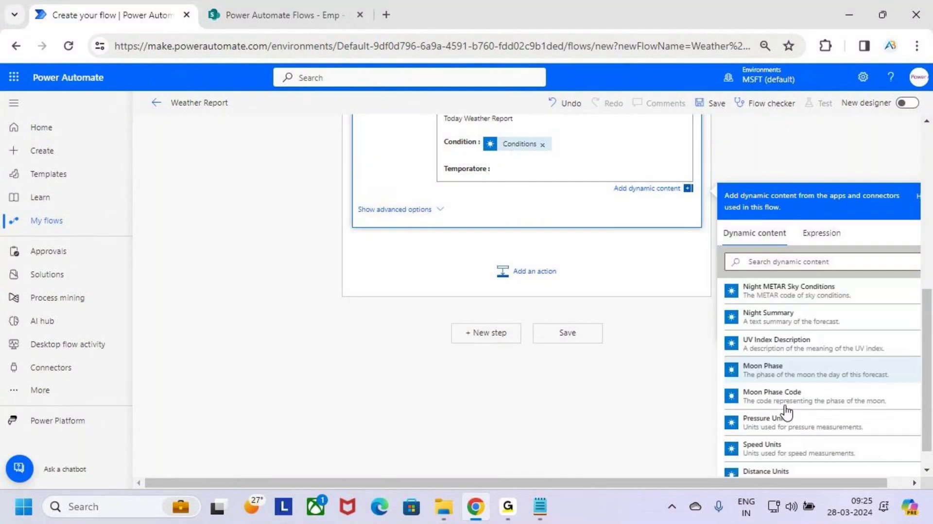
{"action": "scroll", "coordinate": [785, 410], "scroll_direction": "down", "scroll_amount": 2}
{"action": "scroll", "coordinate": [805, 384], "scroll_direction": "up", "scroll_amount": 5}
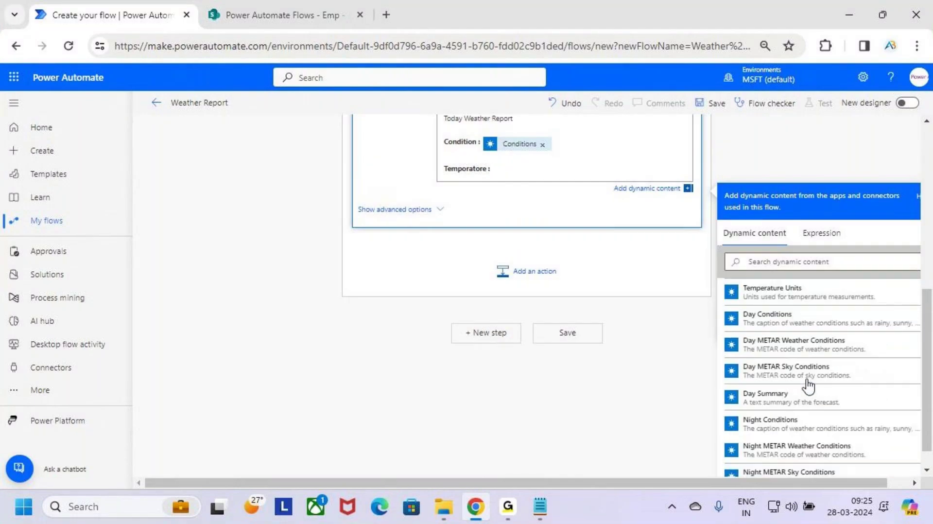
{"action": "scroll", "coordinate": [806, 384], "scroll_direction": "up", "scroll_amount": 2}
{"action": "left_click", "coordinate": [792, 262]}
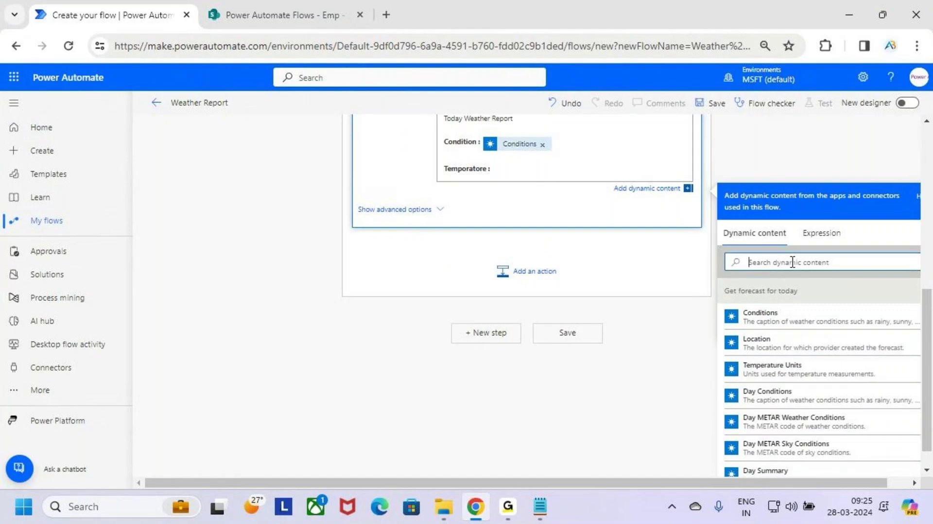
{"action": "type", "text": "temp"}
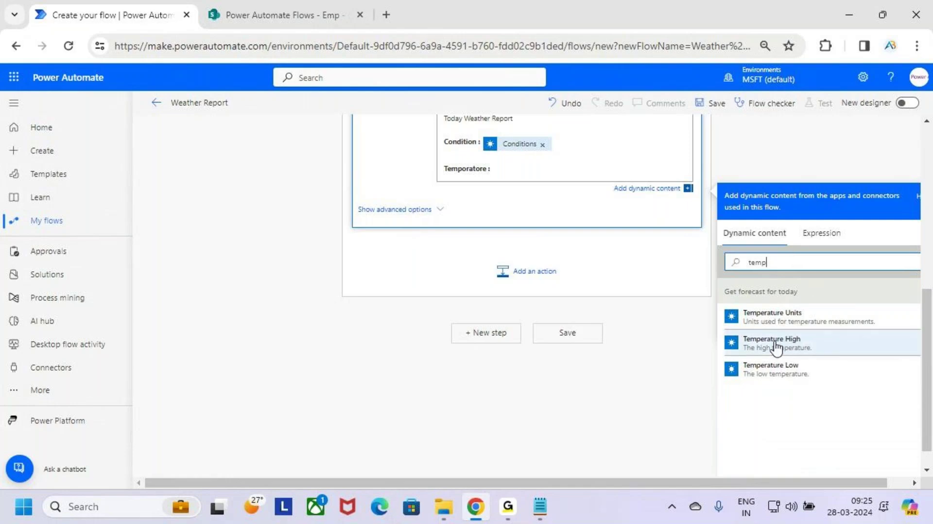
{"action": "left_click_drag", "start_coordinate": [787, 348], "coordinate": [804, 347]}
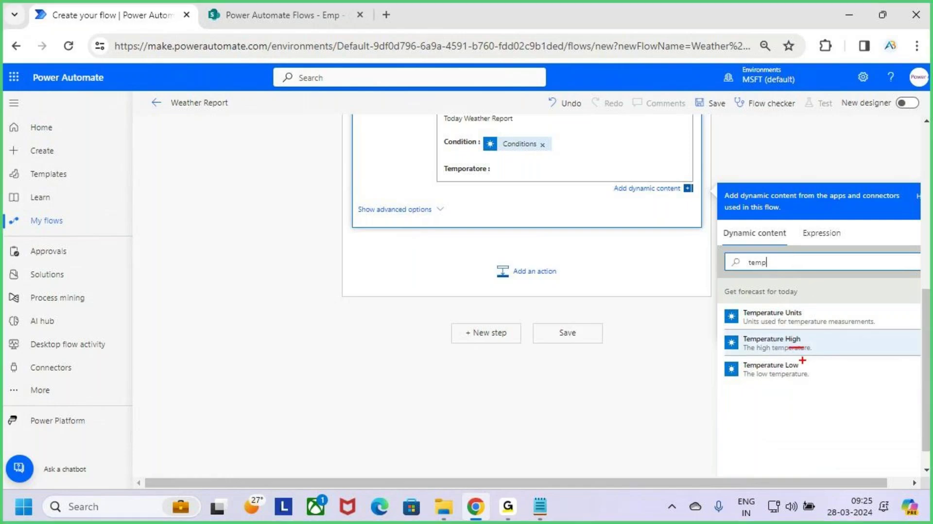
{"action": "left_click_drag", "start_coordinate": [777, 375], "coordinate": [814, 371]}
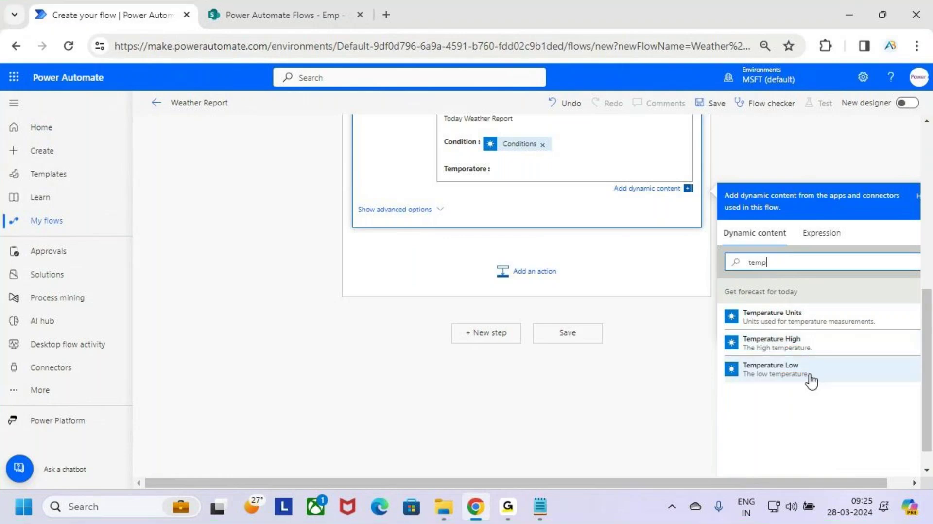
{"action": "left_click", "coordinate": [799, 377]}
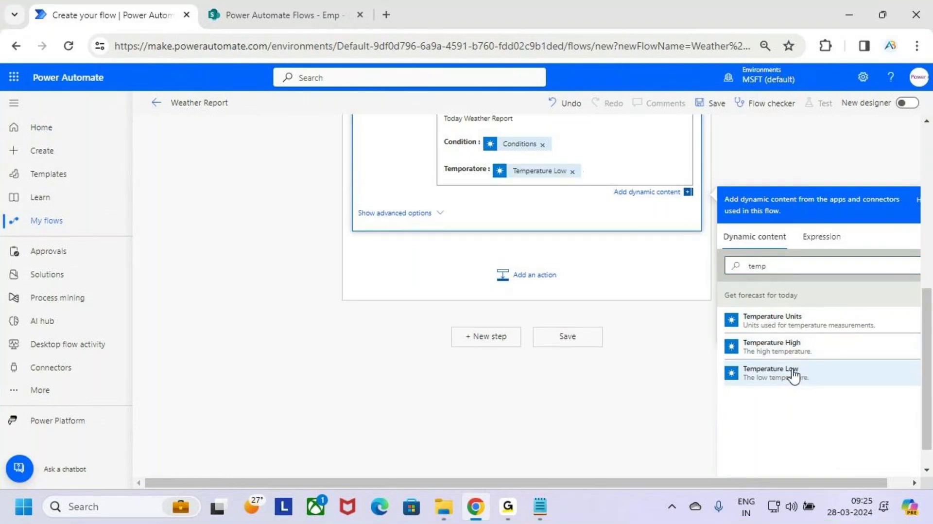
Step: Complete the temperature range with "o c -" after Temperature Low, the Temperature High value and "o c", and start a new line
{"action": "type", "text": "C"}
{"action": "type", "text": "°"}
{"action": "key", "text": "BackSpace"}
{"action": "type", "text": "°C -"}
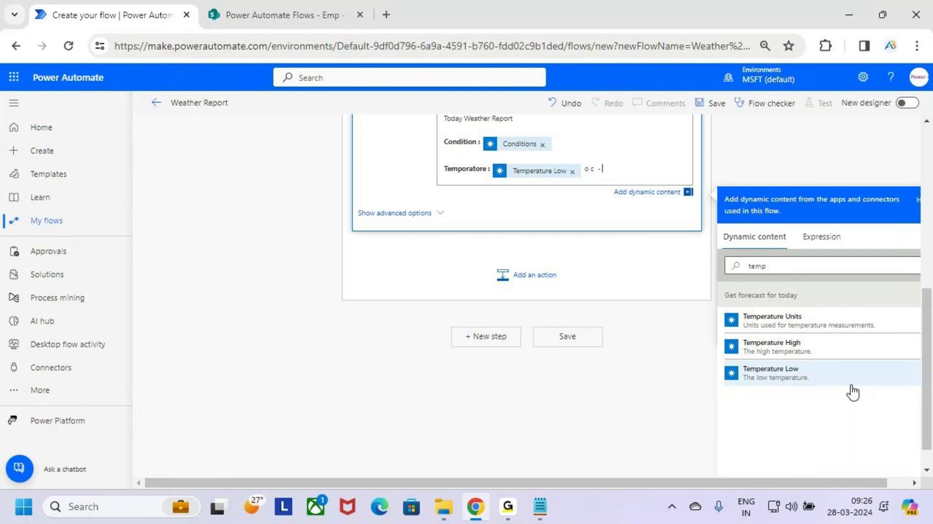
{"action": "left_click", "coordinate": [818, 350]}
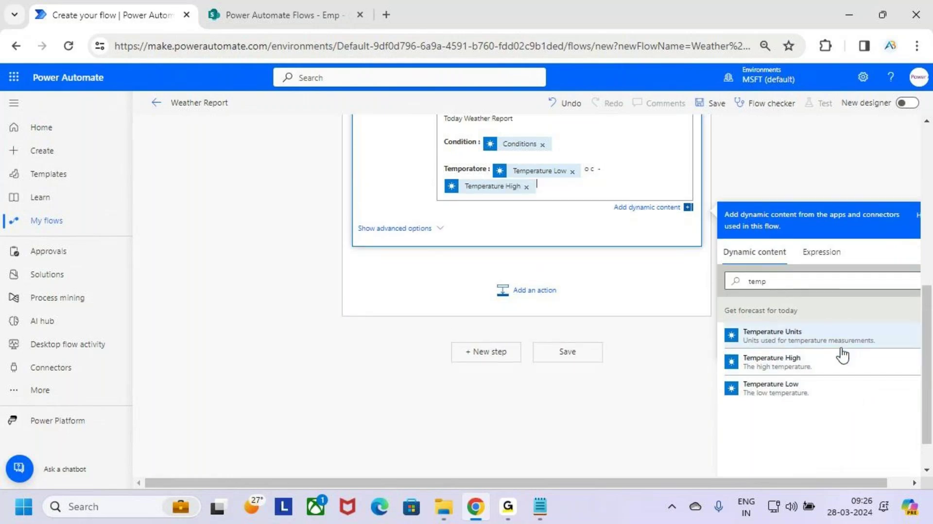
{"action": "type", "text": "o"}
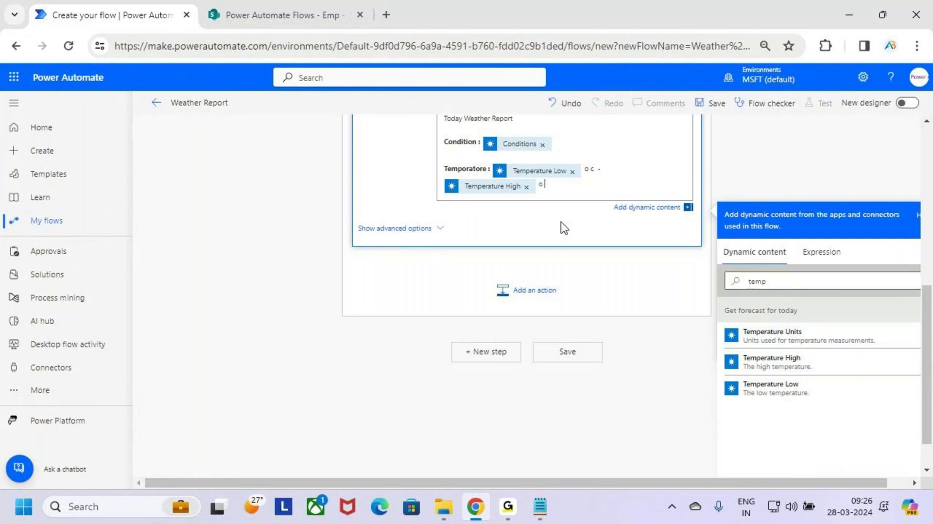
{"action": "type", "text": " c"}
{"action": "key", "text": "Return"}
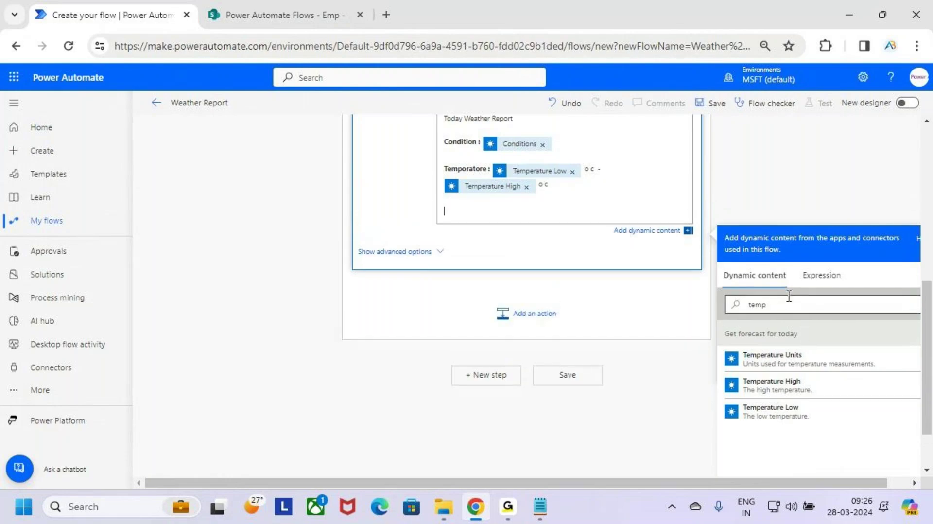
{"action": "left_click_drag", "start_coordinate": [782, 301], "coordinate": [736, 303]}
{"action": "key", "text": "BackSpace"}
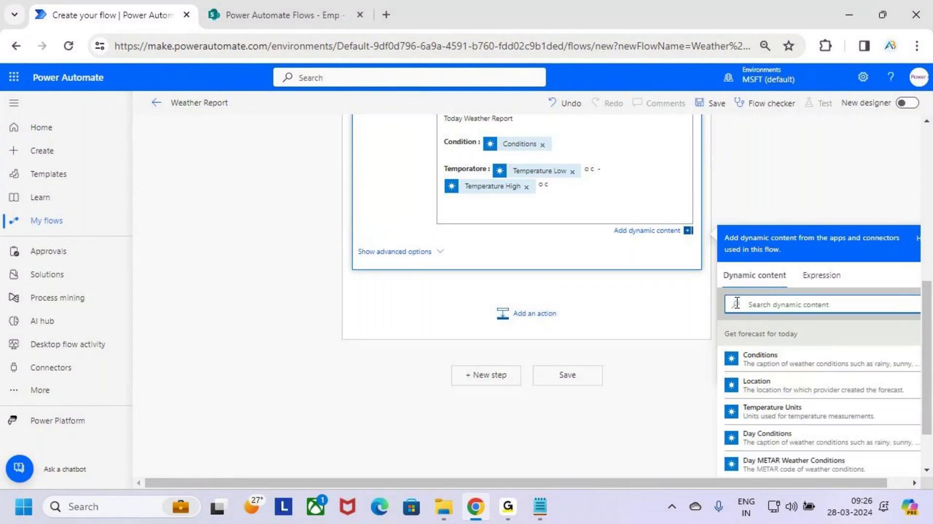
{"action": "type", "text": "Humb"}
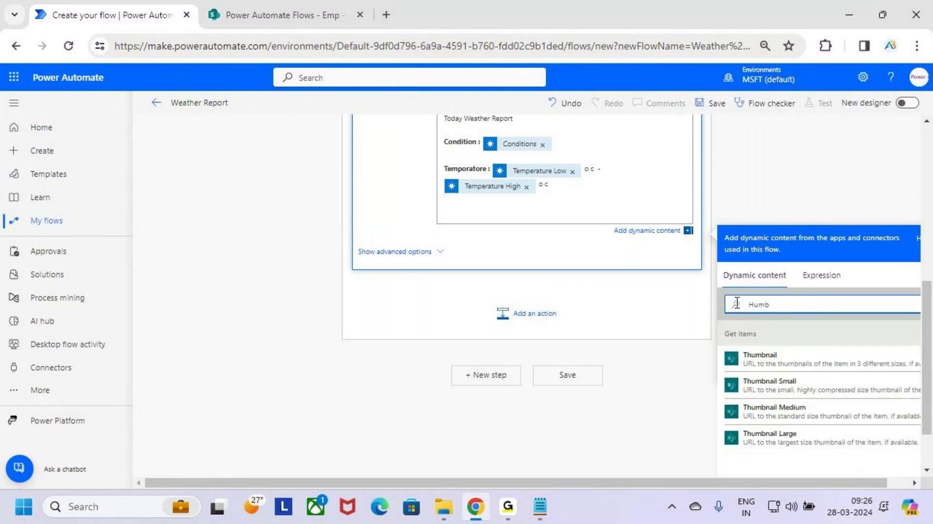
{"action": "left_click_drag", "start_coordinate": [779, 310], "coordinate": [719, 310]}
Step: Add a bold "Humidity :" label on the line below the temperature range in the email body
{"action": "left_click", "coordinate": [471, 206]}
{"action": "type", "text": "Humb"}
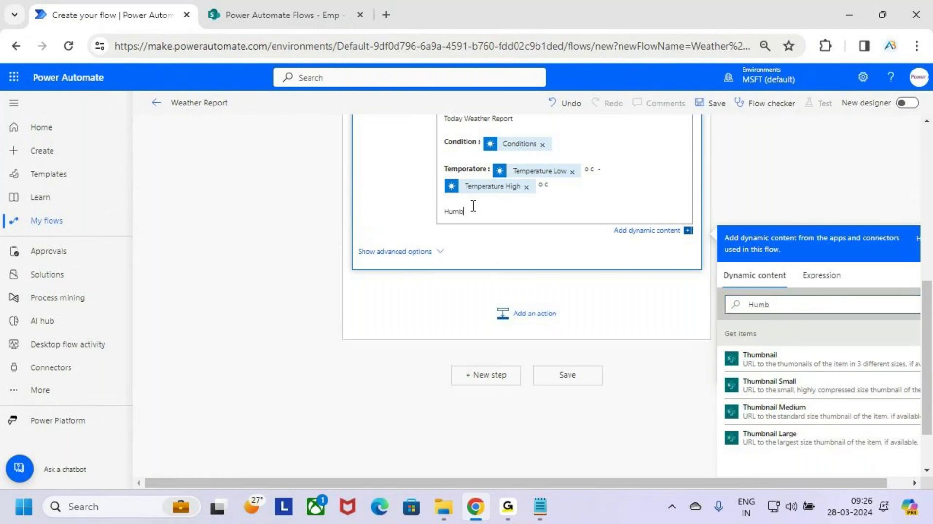
{"action": "key", "text": "BackSpace"}
{"action": "type", "text": "idity :"}
{"action": "left_click_drag", "start_coordinate": [475, 211], "coordinate": [444, 211]}
{"action": "scroll", "coordinate": [486, 174], "scroll_direction": "up", "scroll_amount": 2}
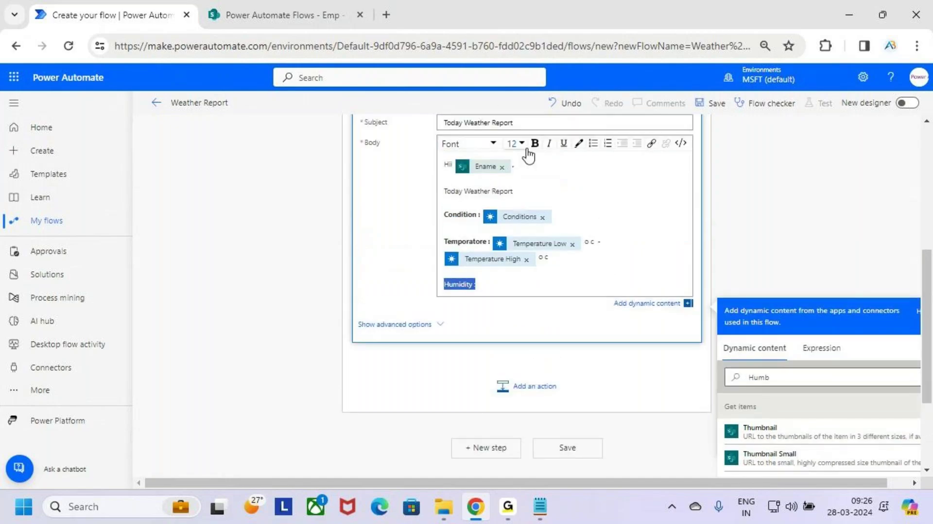
{"action": "left_click", "coordinate": [513, 289]}
{"action": "scroll", "coordinate": [777, 277], "scroll_direction": "down", "scroll_amount": 3}
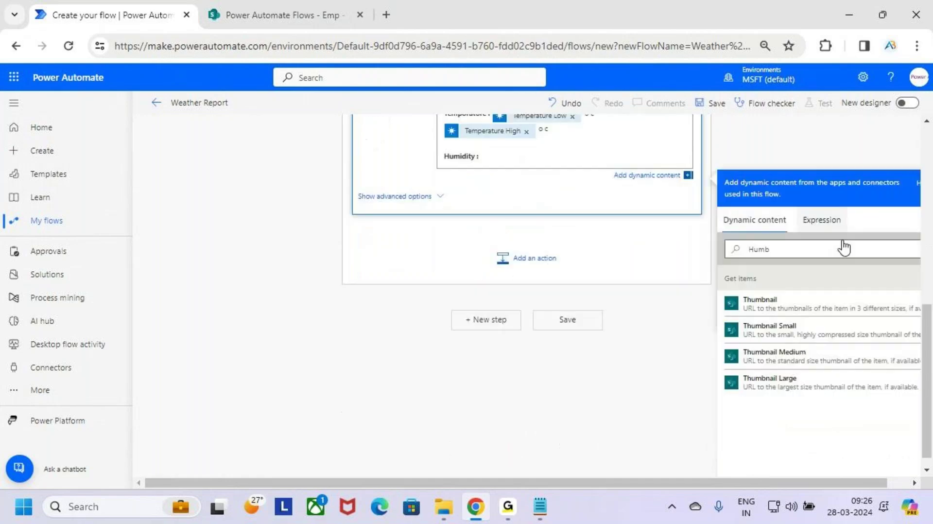
{"action": "left_click_drag", "start_coordinate": [772, 234], "coordinate": [722, 238]}
{"action": "key", "text": "BackSpace"}
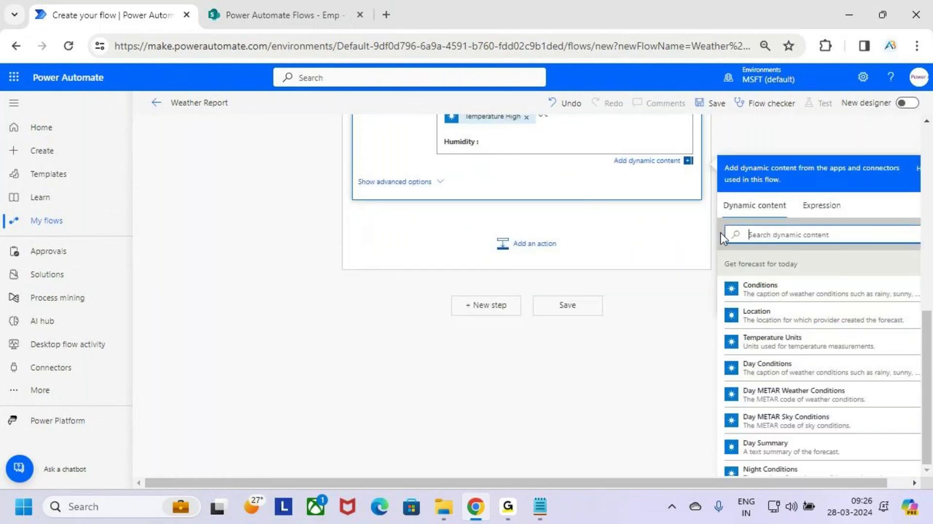
{"action": "type", "text": "high"}
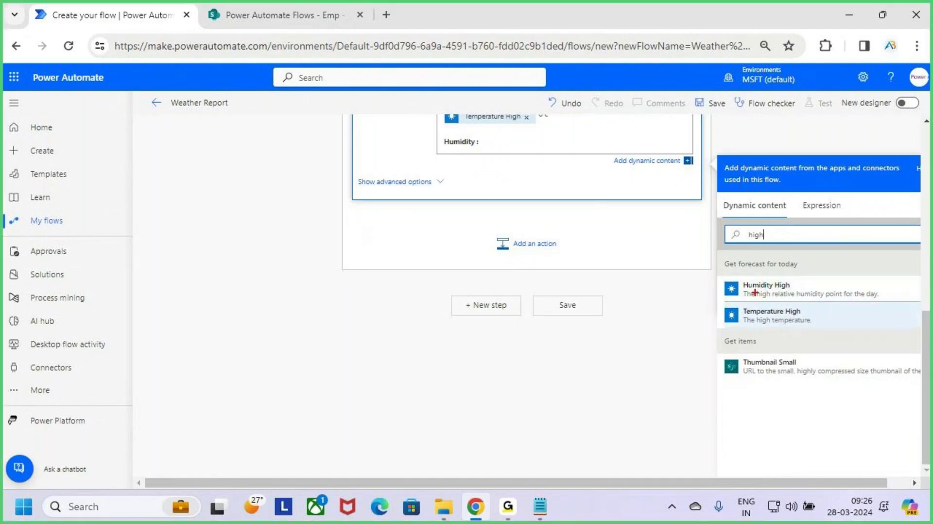
{"action": "left_click_drag", "start_coordinate": [755, 293], "coordinate": [774, 290]}
{"action": "key", "text": "Escape"}
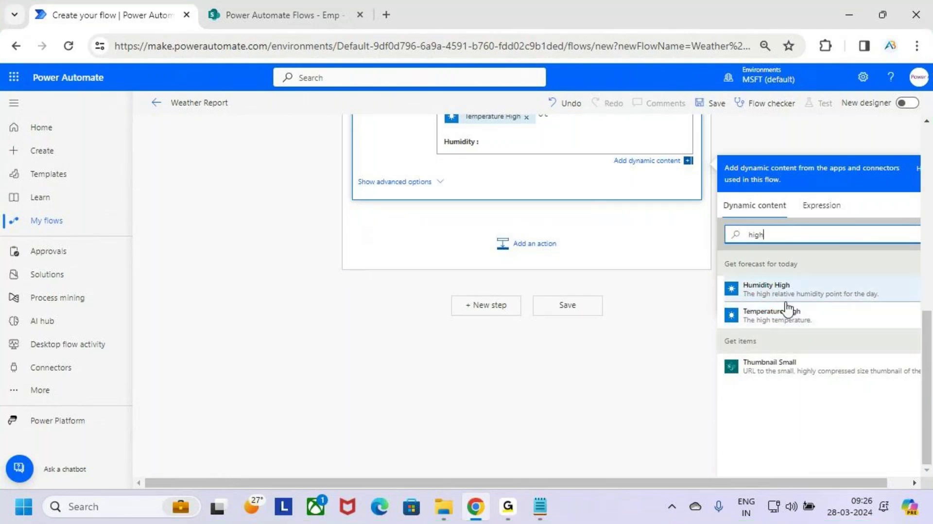
Step: Search the dynamic content for "low" and insert Humidity Low after the "Humidity :" label
{"action": "double_click", "coordinate": [743, 237]}
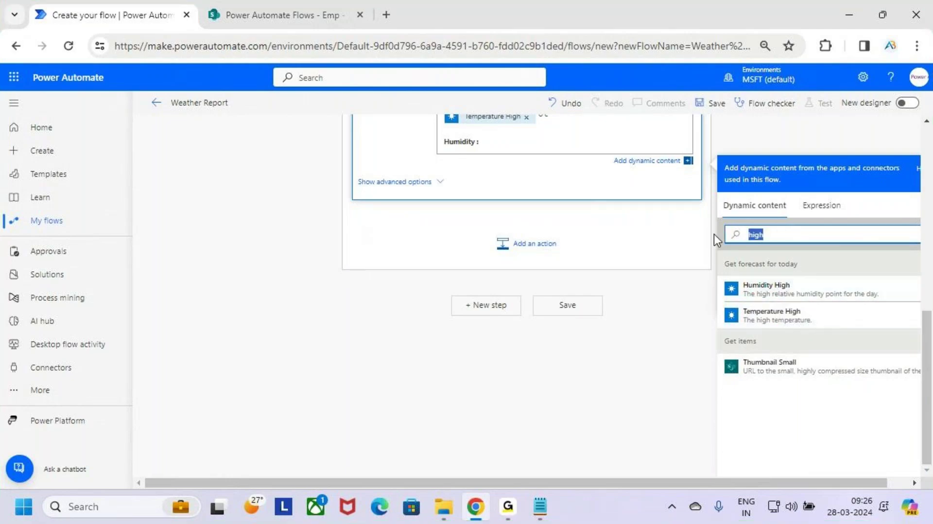
{"action": "key", "text": "BackSpace"}
{"action": "type", "text": "low"}
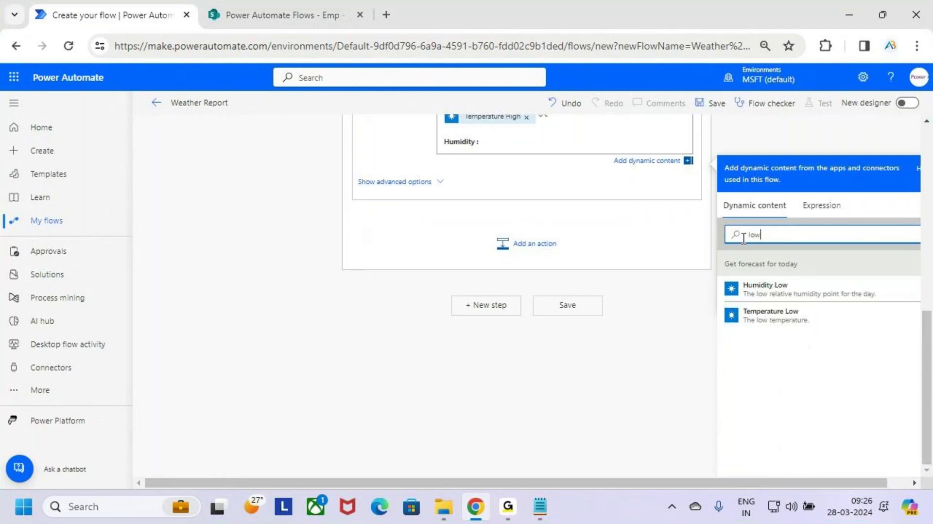
{"action": "left_click", "coordinate": [791, 291]}
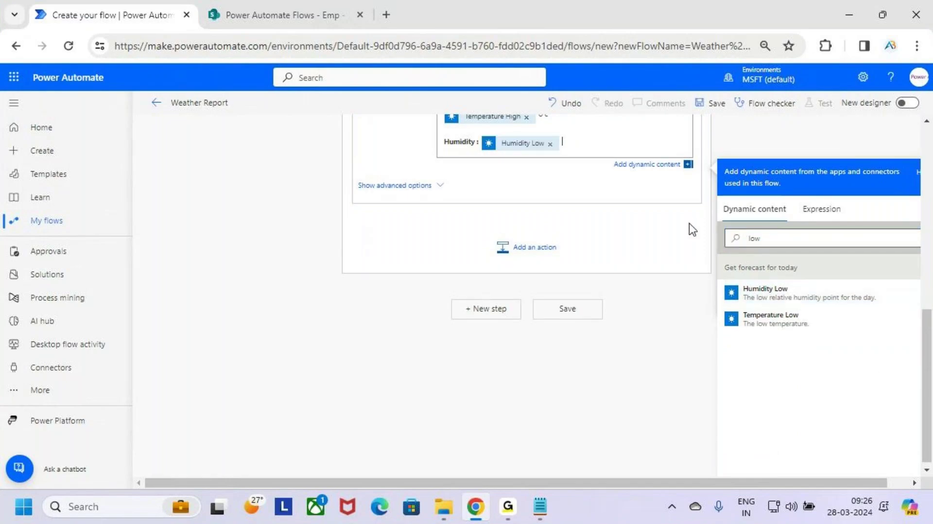
Step: Complete the humidity range with "-" after Humidity Low and the Humidity High value found by searching for "high"
{"action": "type", "text": "-"}
{"action": "left_click_drag", "start_coordinate": [783, 240], "coordinate": [686, 243]}
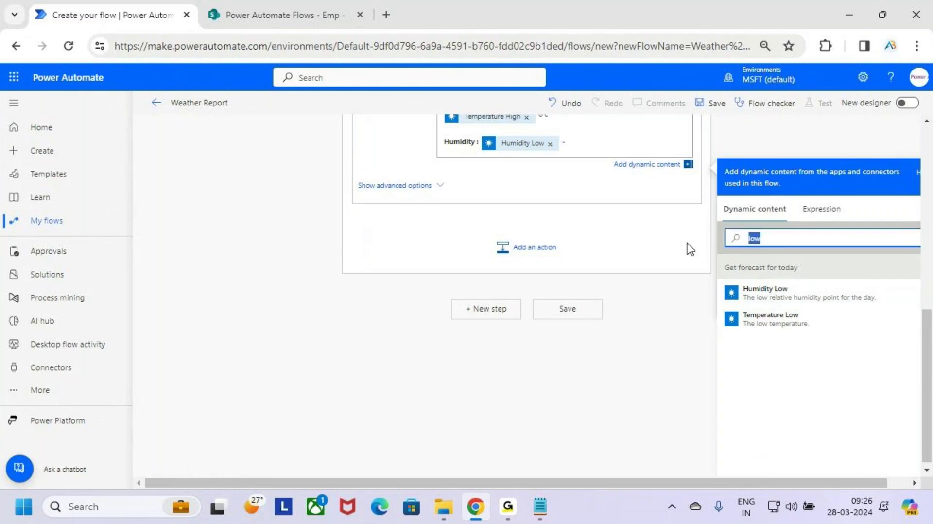
{"action": "type", "text": "high"}
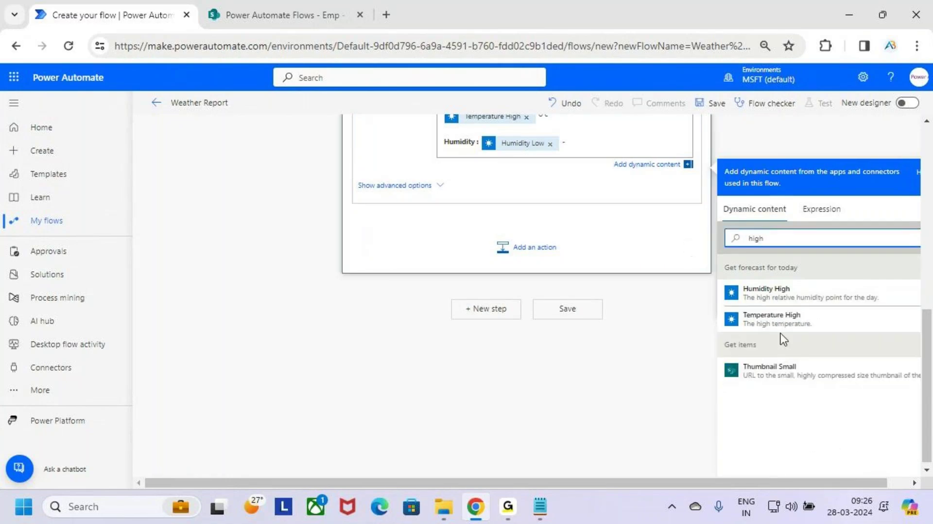
{"action": "left_click", "coordinate": [739, 296]}
{"action": "scroll", "coordinate": [574, 182], "scroll_direction": "up", "scroll_amount": 2}
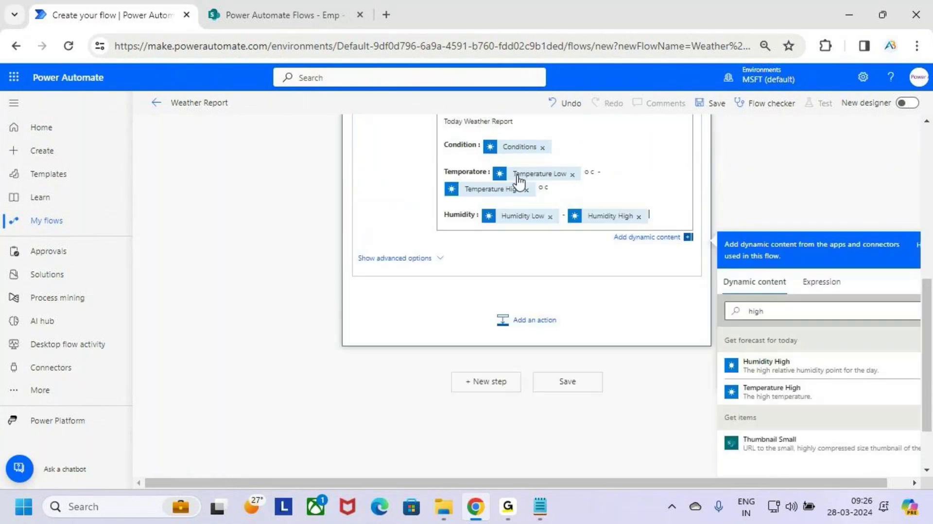
{"action": "scroll", "coordinate": [519, 181], "scroll_direction": "up", "scroll_amount": 2}
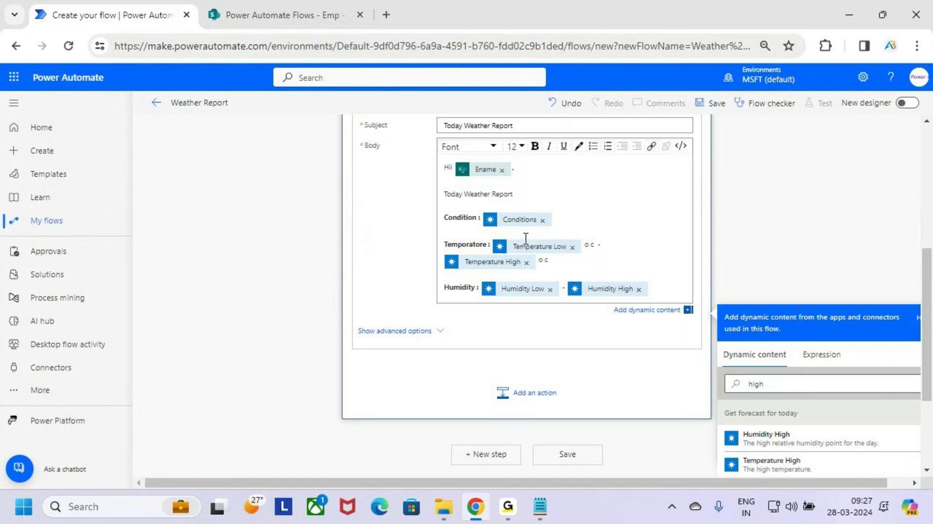
Step: Clear the dynamic content search and examine the full list of fields available from the weather forecast
{"action": "scroll", "coordinate": [764, 202], "scroll_direction": "down", "scroll_amount": 3}
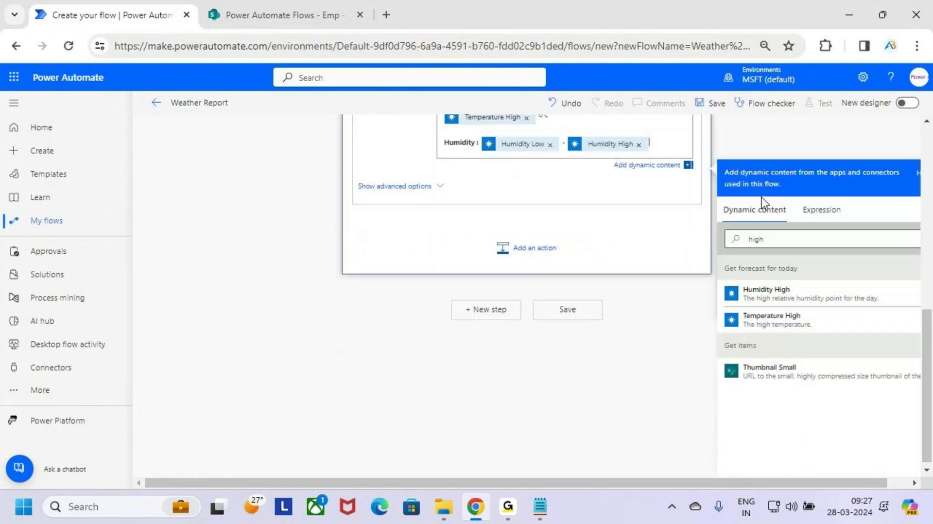
{"action": "double_click", "coordinate": [788, 243]}
{"action": "key", "text": "BackSpace"}
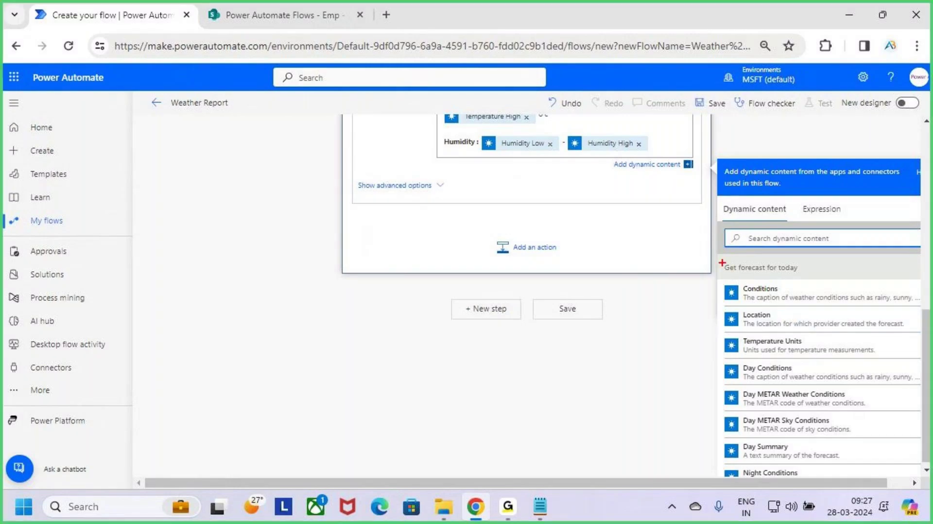
{"action": "left_click_drag", "start_coordinate": [719, 258], "coordinate": [823, 268]}
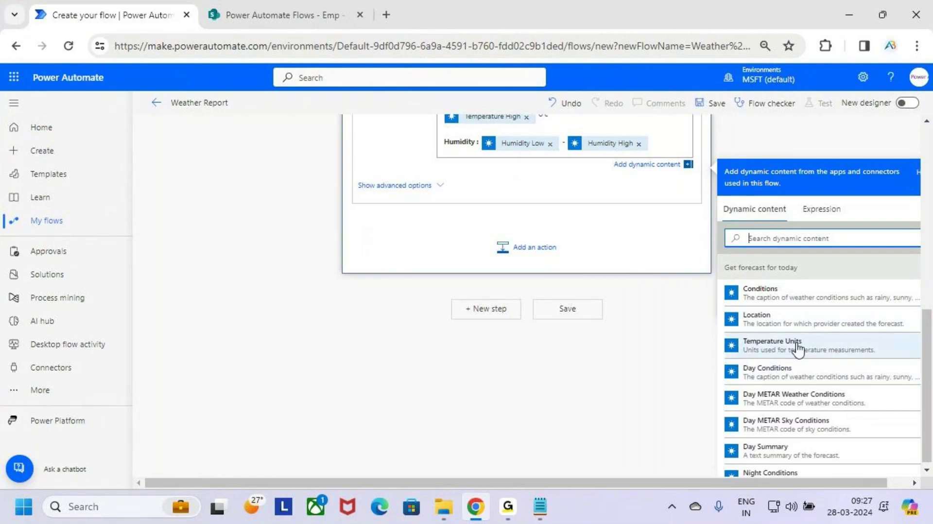
{"action": "scroll", "coordinate": [776, 347], "scroll_direction": "down", "scroll_amount": 2}
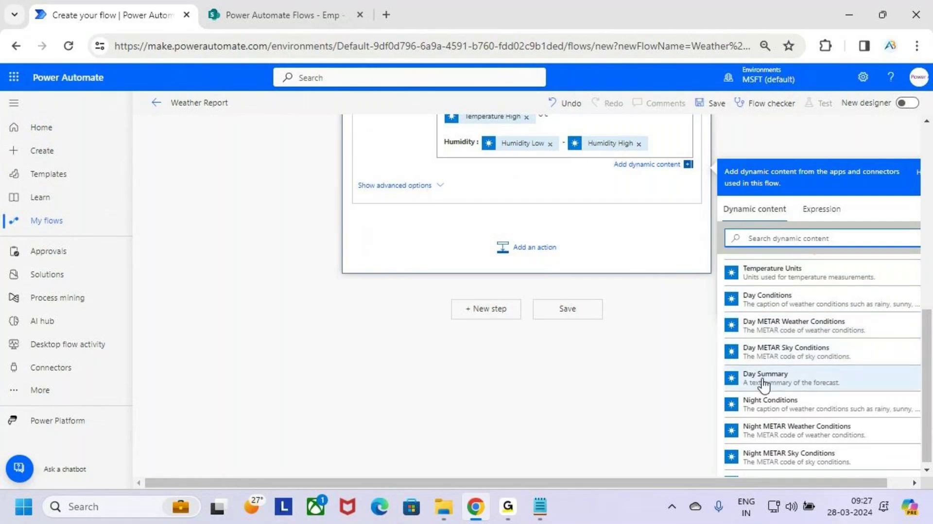
{"action": "scroll", "coordinate": [819, 404], "scroll_direction": "down", "scroll_amount": 6}
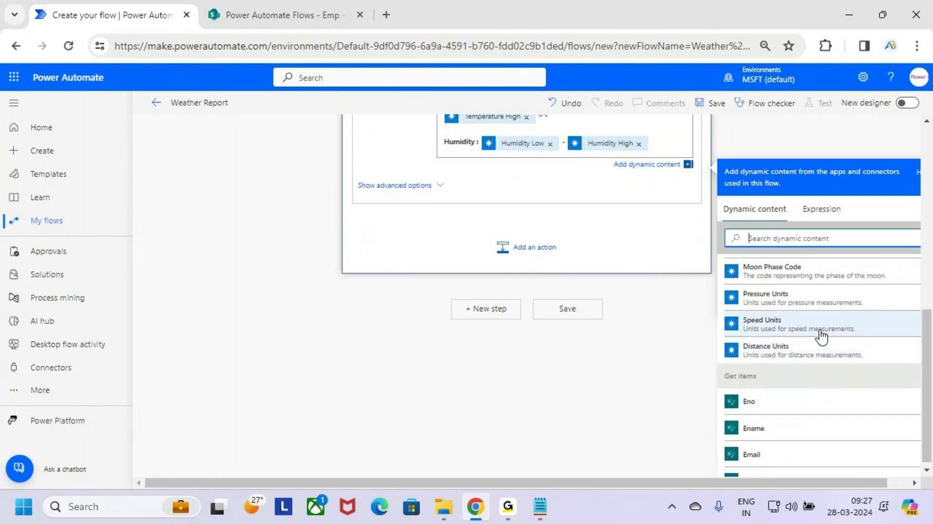
{"action": "scroll", "coordinate": [822, 336], "scroll_direction": "up", "scroll_amount": 3}
{"action": "scroll", "coordinate": [822, 335], "scroll_direction": "up", "scroll_amount": 1}
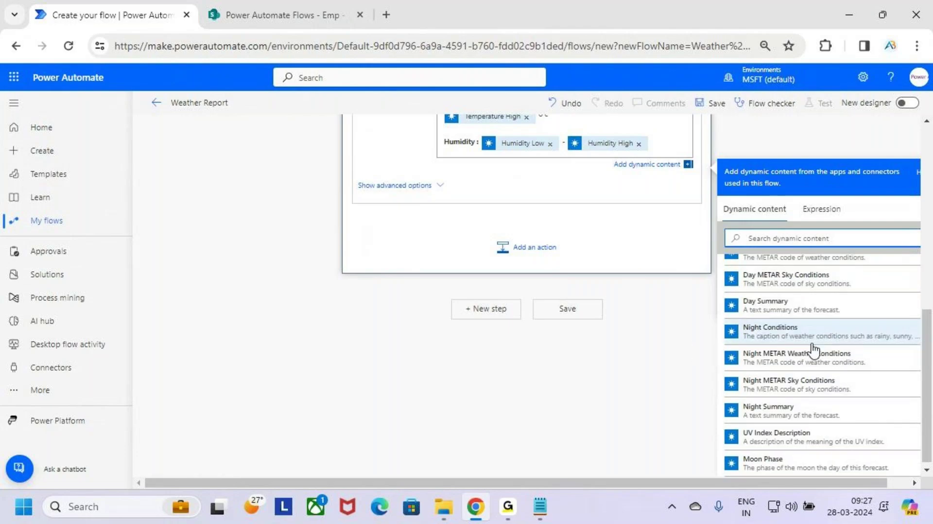
{"action": "scroll", "coordinate": [816, 354], "scroll_direction": "up", "scroll_amount": 2}
Step: Replace the word "Condition" with "Today" in the label before the Conditions value in the email body
{"action": "scroll", "coordinate": [531, 258], "scroll_direction": "up", "scroll_amount": 3}
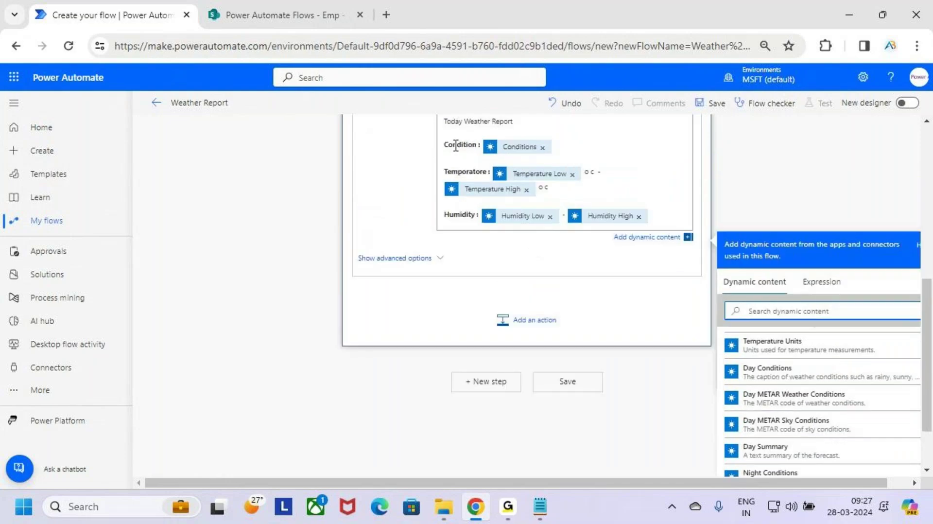
{"action": "double_click", "coordinate": [456, 144]}
{"action": "type", "text": "To"}
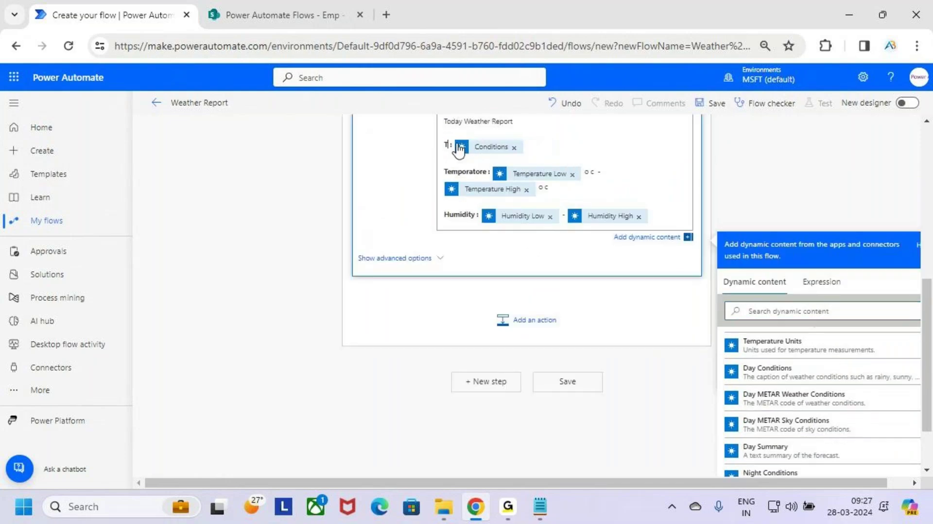
{"action": "type", "text": "day"}
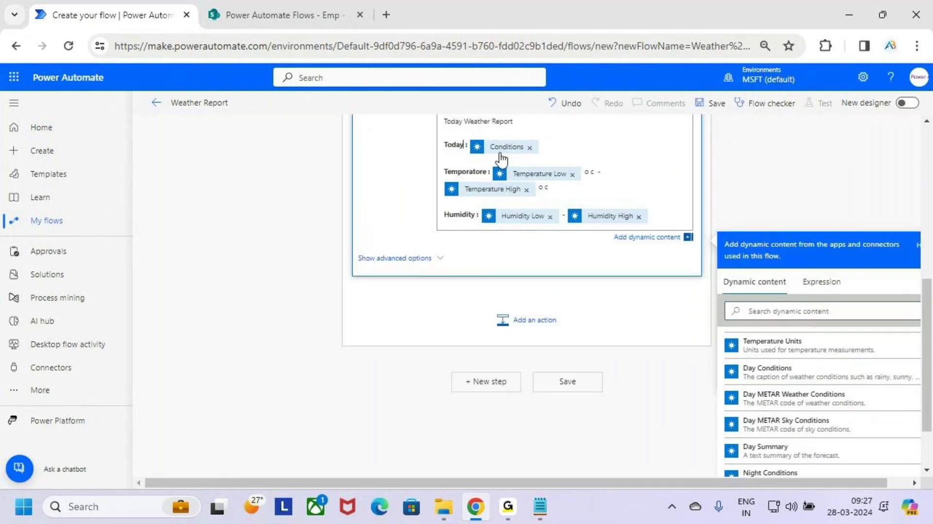
Step: Insert the Day Summary value on a new line below the humidity range in the email body
{"action": "left_click", "coordinate": [658, 216]}
{"action": "key", "text": "Return"}
{"action": "scroll", "coordinate": [841, 323], "scroll_direction": "down", "scroll_amount": 1}
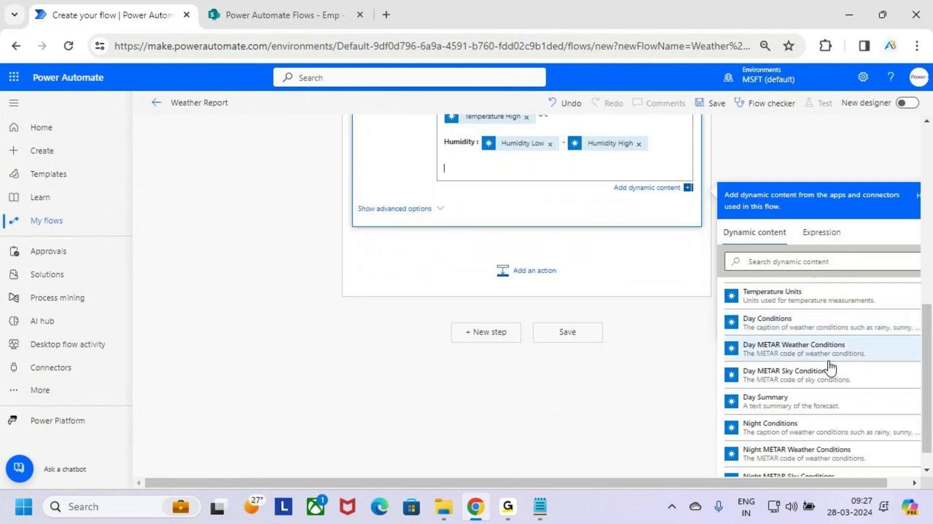
{"action": "scroll", "coordinate": [824, 368], "scroll_direction": "up", "scroll_amount": 3}
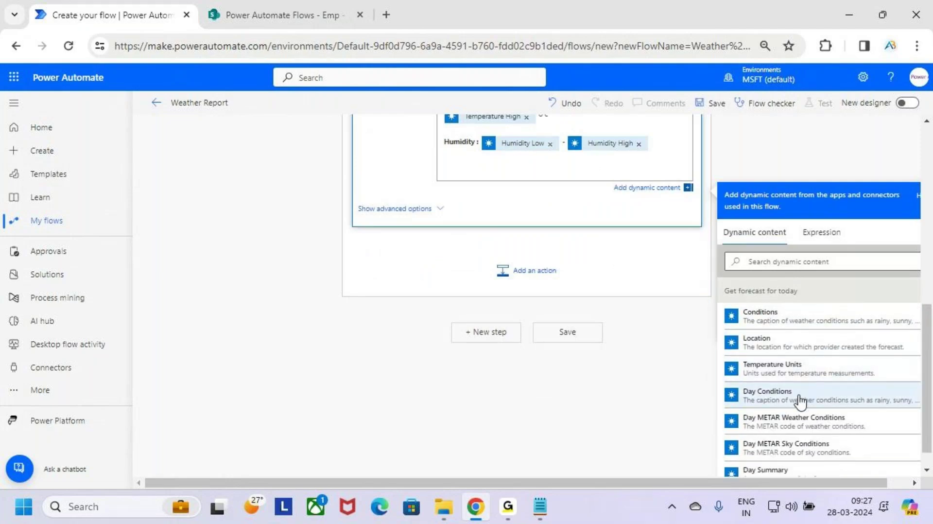
{"action": "scroll", "coordinate": [799, 363], "scroll_direction": "down", "scroll_amount": 2}
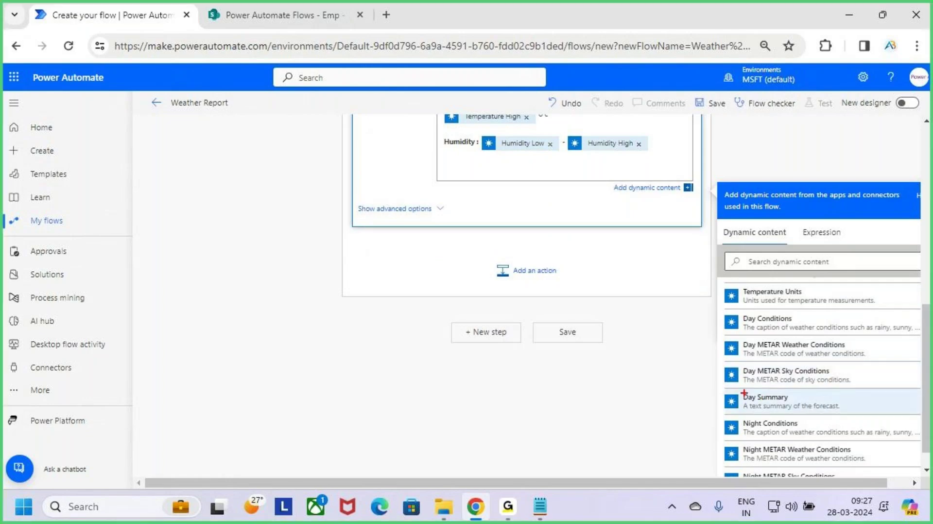
{"action": "left_click_drag", "start_coordinate": [725, 391], "coordinate": [863, 418]}
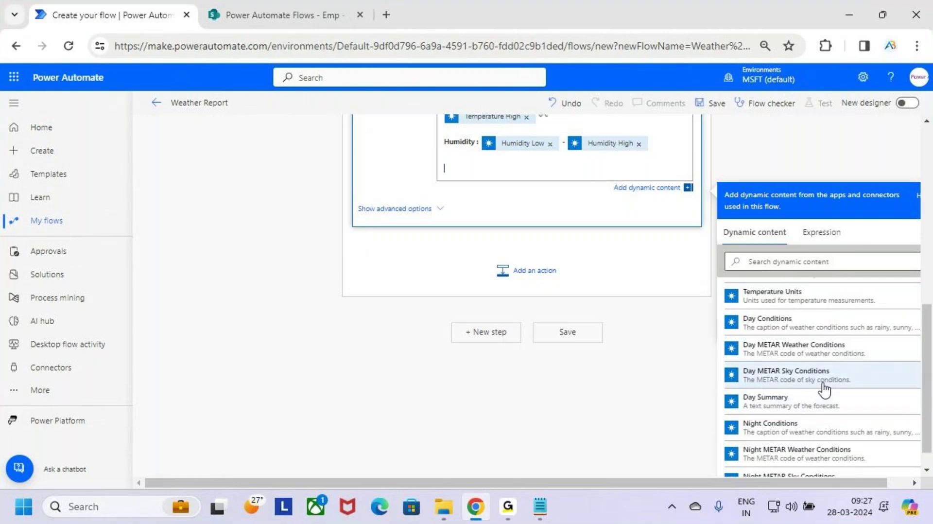
{"action": "scroll", "coordinate": [824, 387], "scroll_direction": "up", "scroll_amount": 2}
{"action": "left_click", "coordinate": [475, 166]}
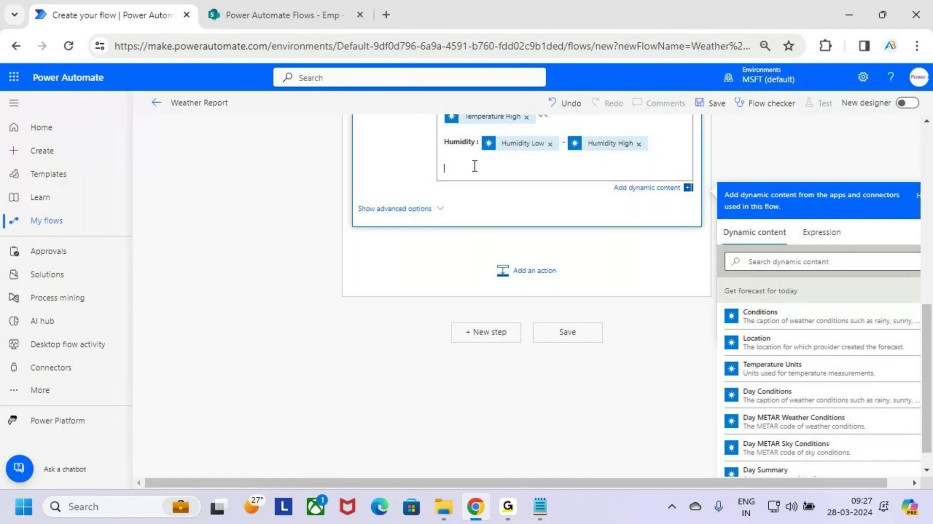
{"action": "scroll", "coordinate": [857, 398], "scroll_direction": "down", "scroll_amount": 2}
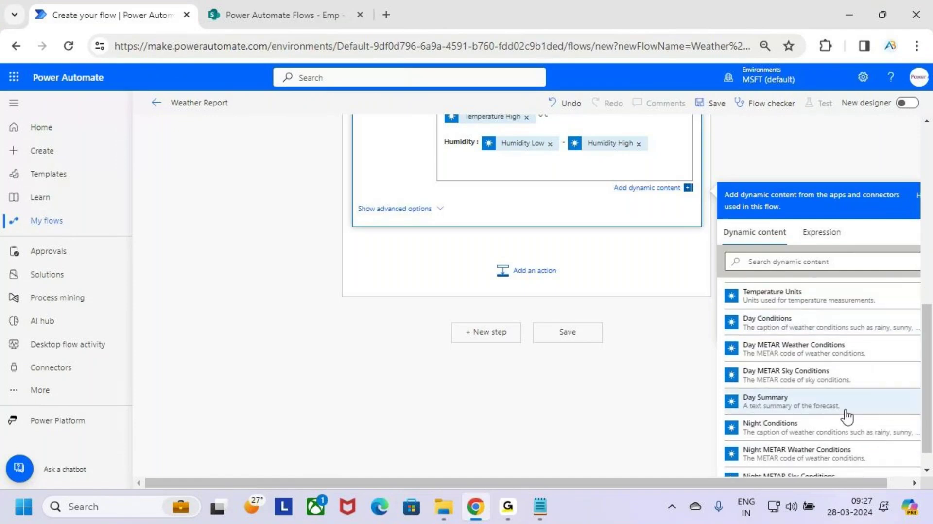
{"action": "left_click", "coordinate": [822, 404]}
{"action": "left_click_drag", "start_coordinate": [528, 171], "coordinate": [397, 170]}
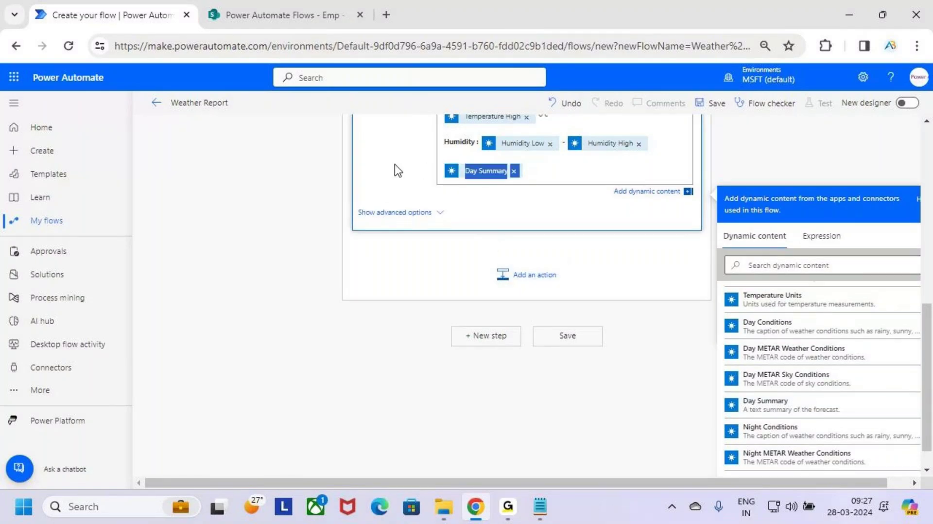
{"action": "left_click", "coordinate": [398, 170]}
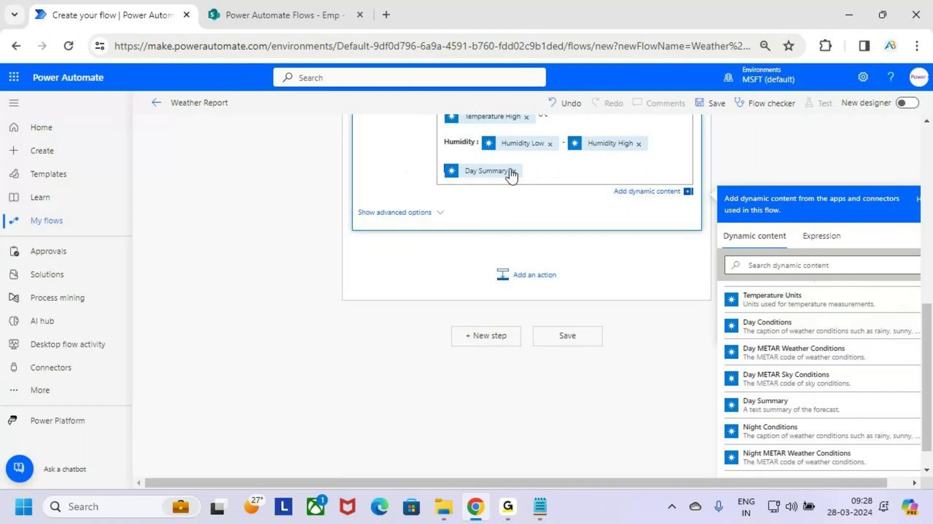
Step: Add a sign-off below Day Summary with "Thanks" and "AB Trainings" on separate lines
{"action": "left_click", "coordinate": [538, 165]}
{"action": "key", "text": "Return"}
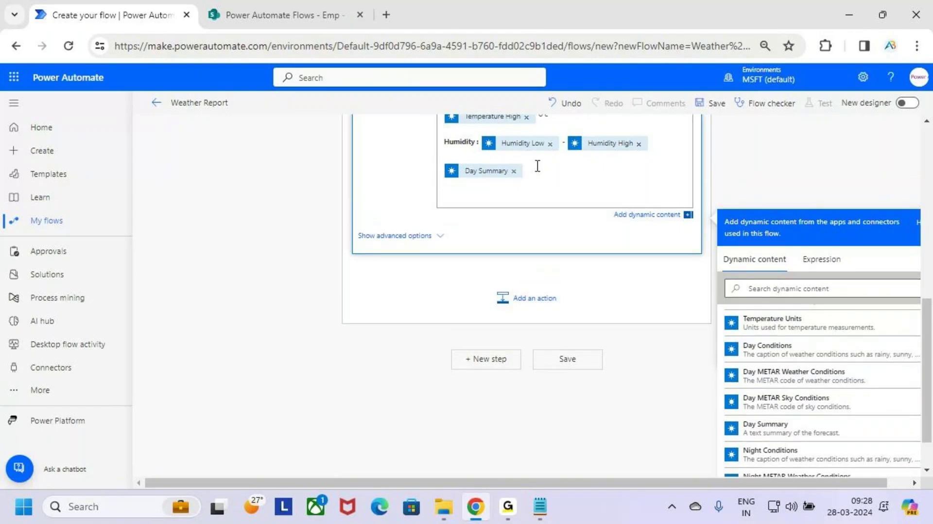
{"action": "type", "text": "AB"}
{"action": "key", "text": "Return"}
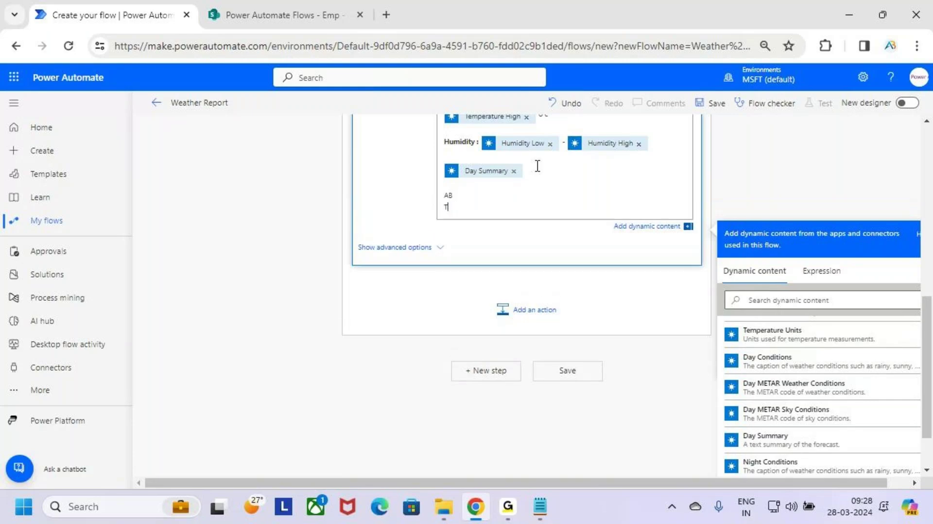
{"action": "key", "text": "BackSpace"}
{"action": "key", "text": "BackSpace"}
{"action": "key", "text": "BackSpace"}
{"action": "key", "text": "BackSpace"}
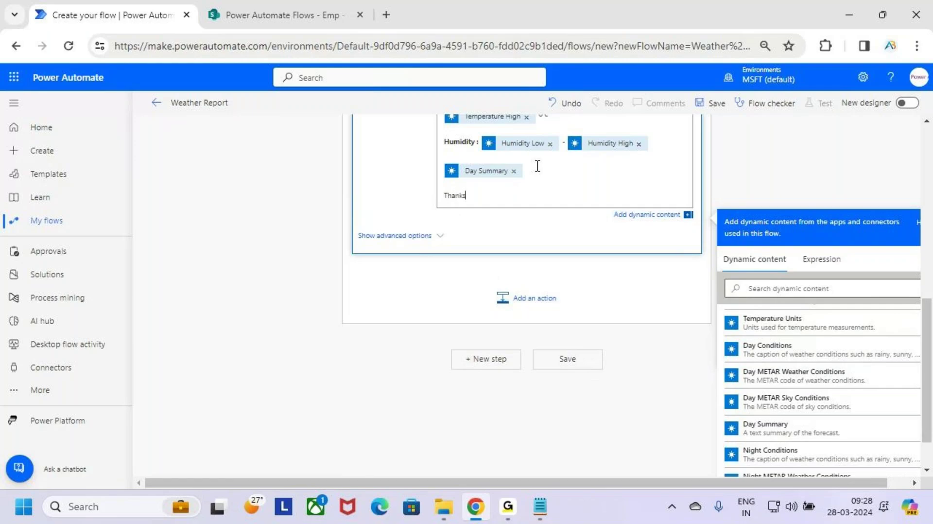
{"action": "type", "text": "Thanks"}
{"action": "key", "text": "Return"}
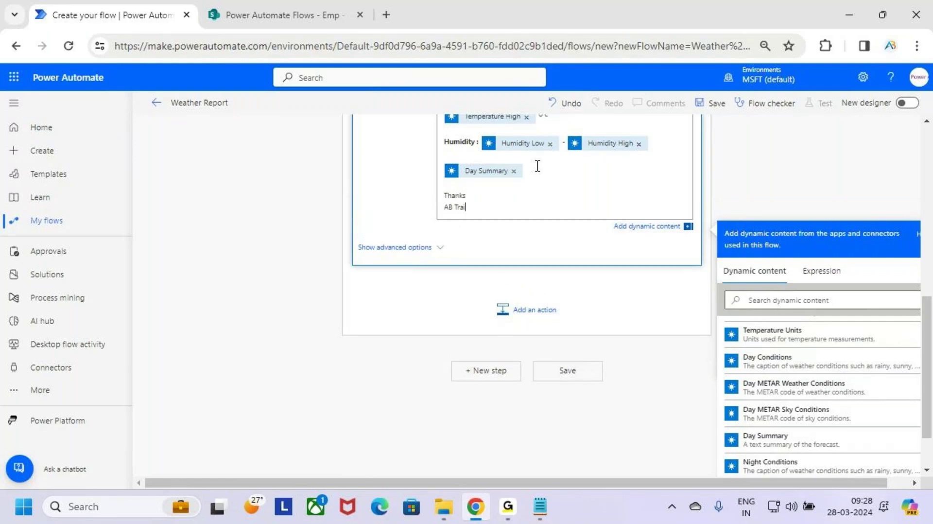
Step: Make both lines of the "Thanks" / "AB Trainings" sign-off bold
{"action": "key", "text": "shift+Up"}
{"action": "key", "text": "shift+Up"}
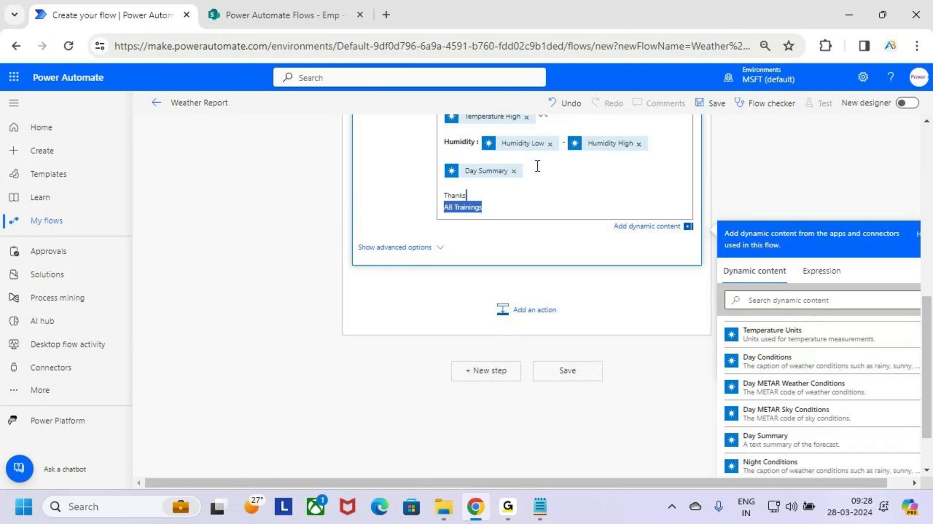
{"action": "key", "text": "shift+Right"}
{"action": "scroll", "coordinate": [537, 183], "scroll_direction": "up", "scroll_amount": 5}
{"action": "left_click", "coordinate": [535, 219]}
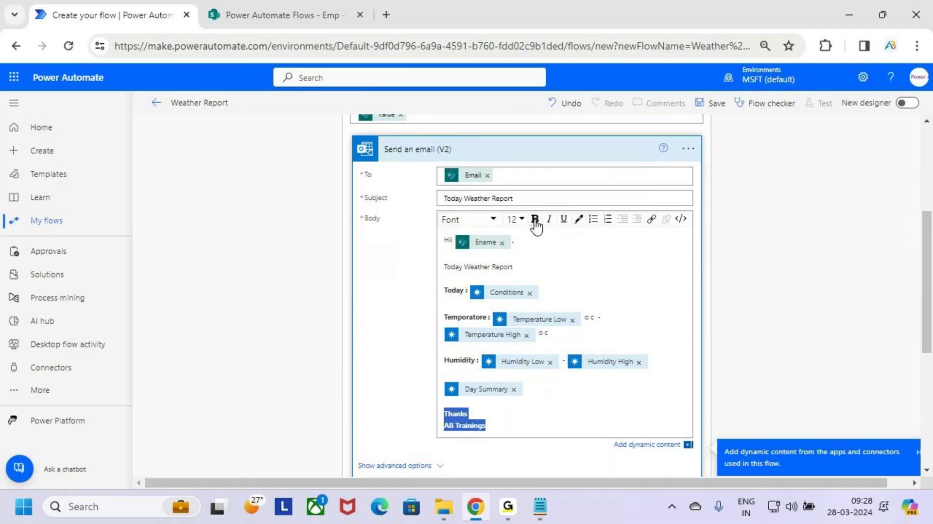
Step: Add blank lines between Day Summary and the sign-off in the email body
{"action": "scroll", "coordinate": [544, 291], "scroll_direction": "down", "scroll_amount": 3}
{"action": "left_click", "coordinate": [480, 257]}
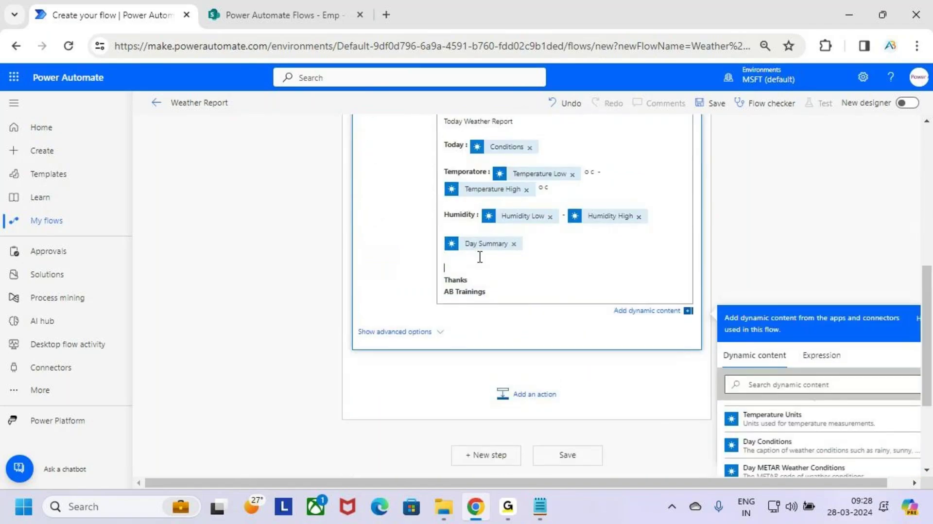
{"action": "key", "text": "Return"}
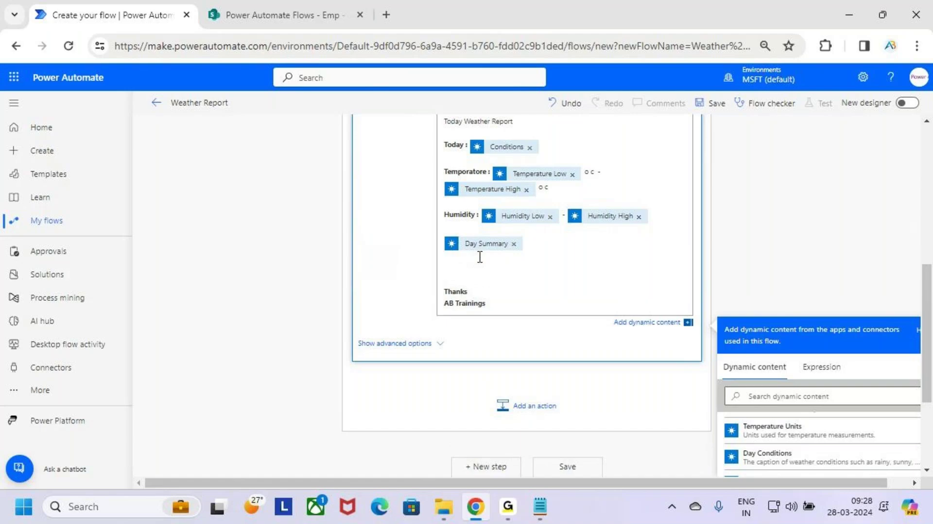
Step: Review the settings of the Recurrence trigger and the Get items and Get forecast for today actions, collapsing each one again
{"action": "scroll", "coordinate": [486, 272], "scroll_direction": "up", "scroll_amount": 8}
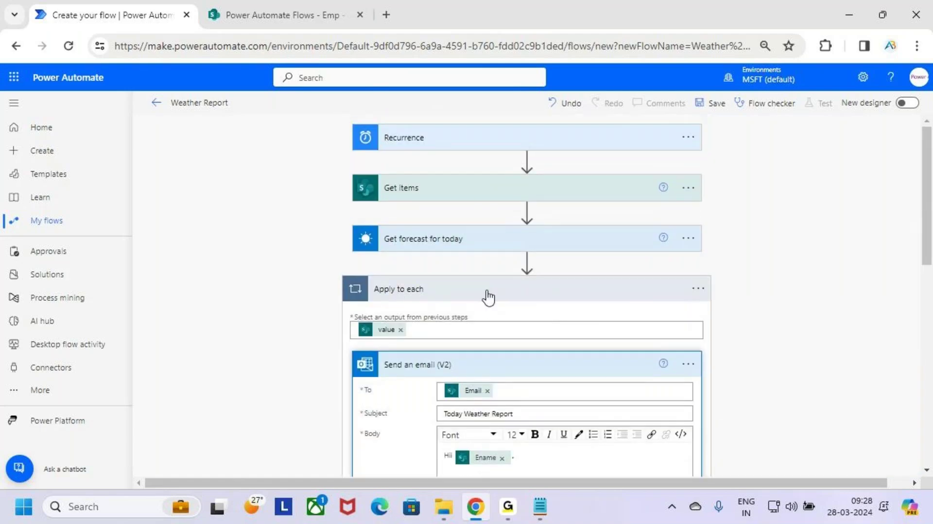
{"action": "left_click", "coordinate": [488, 298]}
{"action": "left_click", "coordinate": [471, 137]}
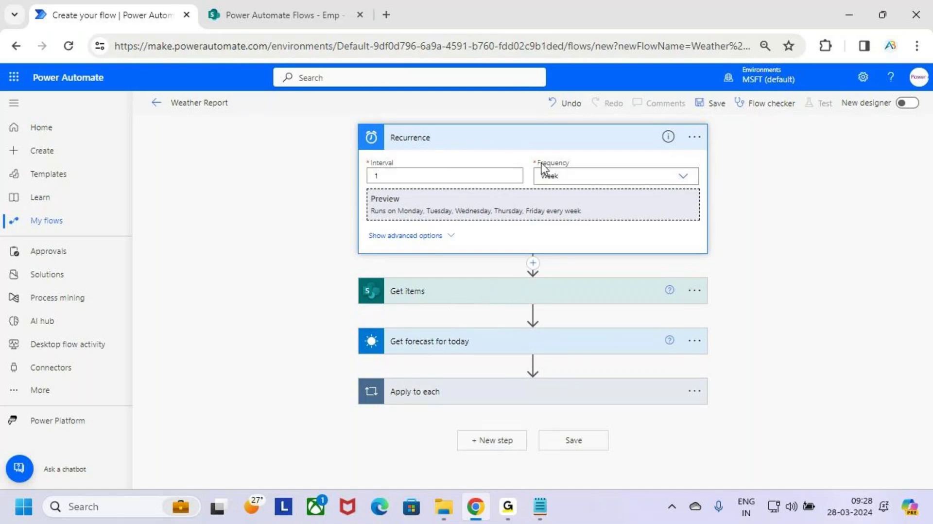
{"action": "left_click", "coordinate": [604, 138]}
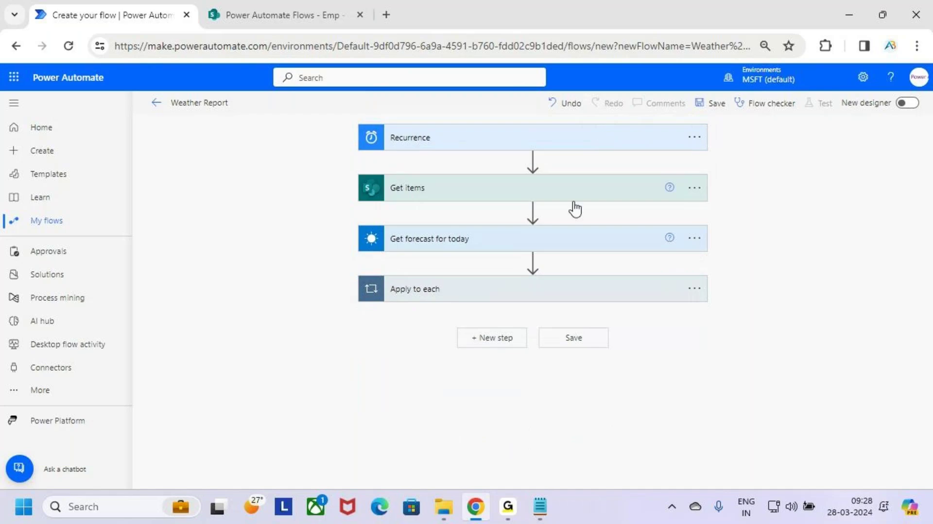
{"action": "left_click", "coordinate": [512, 196]}
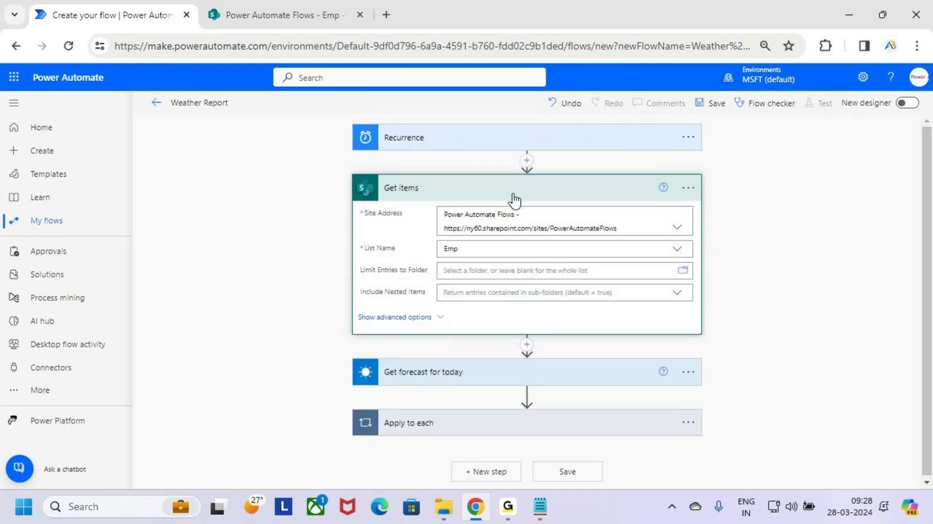
{"action": "left_click", "coordinate": [585, 194]}
{"action": "left_click", "coordinate": [602, 239]}
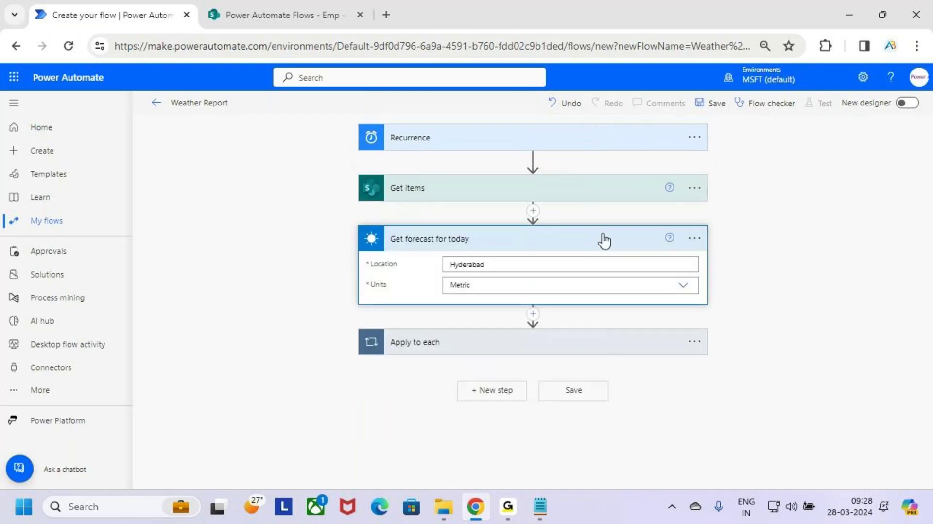
{"action": "left_click", "coordinate": [604, 243]}
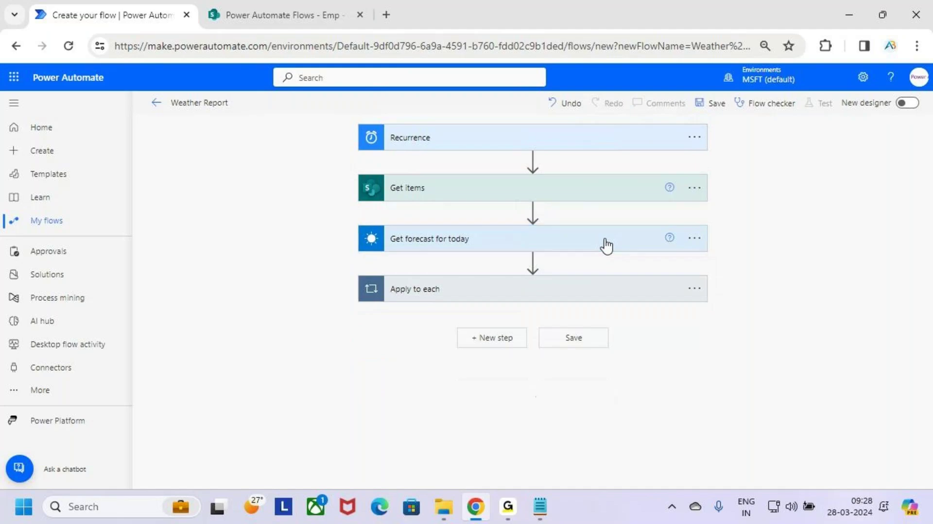
Step: Review the Send an email (V2) recipient, subject, weather lines and sign-off inside Apply to each, and collapse the loop
{"action": "left_click", "coordinate": [626, 295]}
{"action": "scroll", "coordinate": [604, 335], "scroll_direction": "down", "scroll_amount": 5}
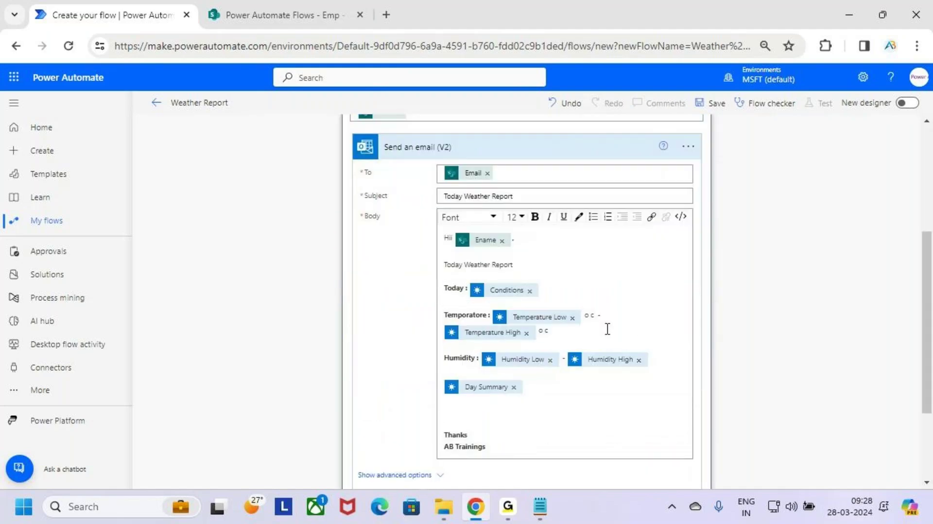
{"action": "scroll", "coordinate": [614, 321], "scroll_direction": "up", "scroll_amount": 1}
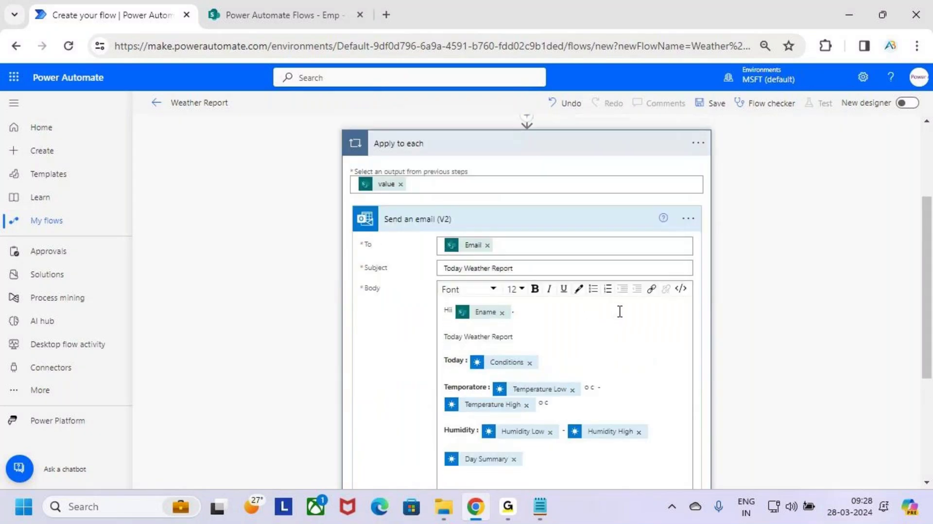
{"action": "scroll", "coordinate": [618, 310], "scroll_direction": "down", "scroll_amount": 1}
{"action": "left_click_drag", "start_coordinate": [494, 386], "coordinate": [440, 267]}
{"action": "left_click", "coordinate": [567, 398]}
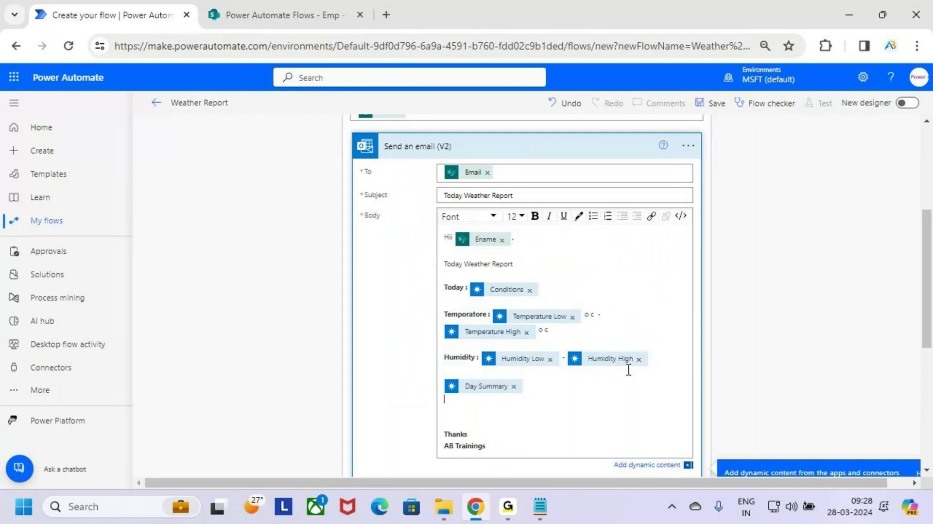
{"action": "triple_click", "coordinate": [481, 441]}
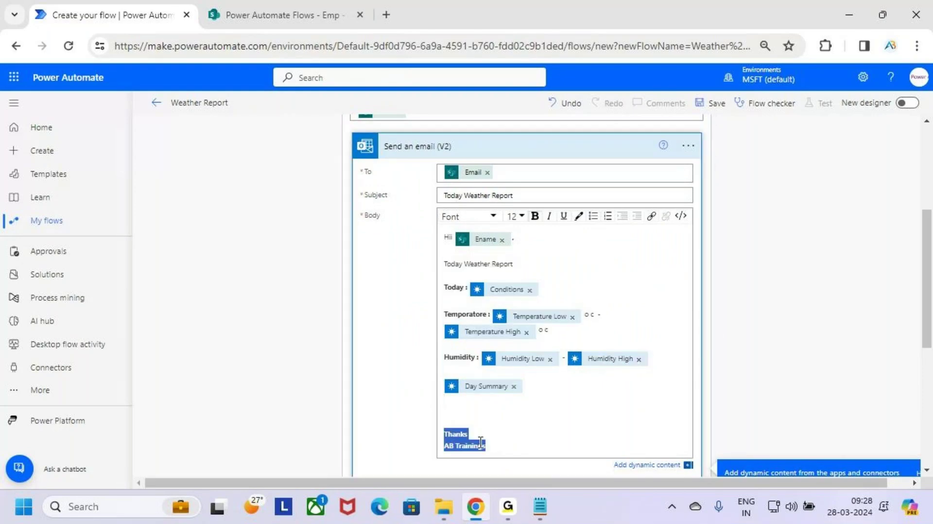
{"action": "left_click", "coordinate": [505, 442]}
{"action": "scroll", "coordinate": [561, 418], "scroll_direction": "up", "scroll_amount": 2}
{"action": "scroll", "coordinate": [564, 410], "scroll_direction": "up", "scroll_amount": 3}
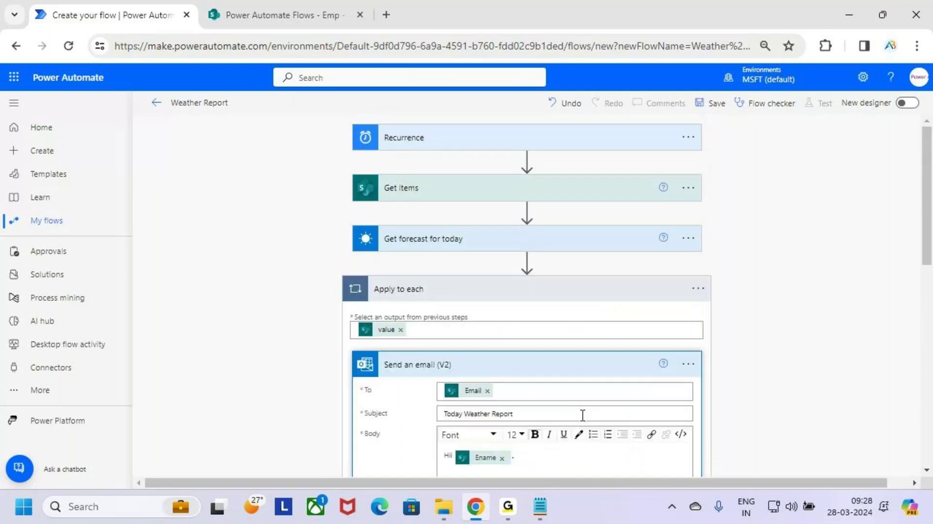
{"action": "left_click", "coordinate": [590, 375]}
{"action": "left_click", "coordinate": [607, 291]}
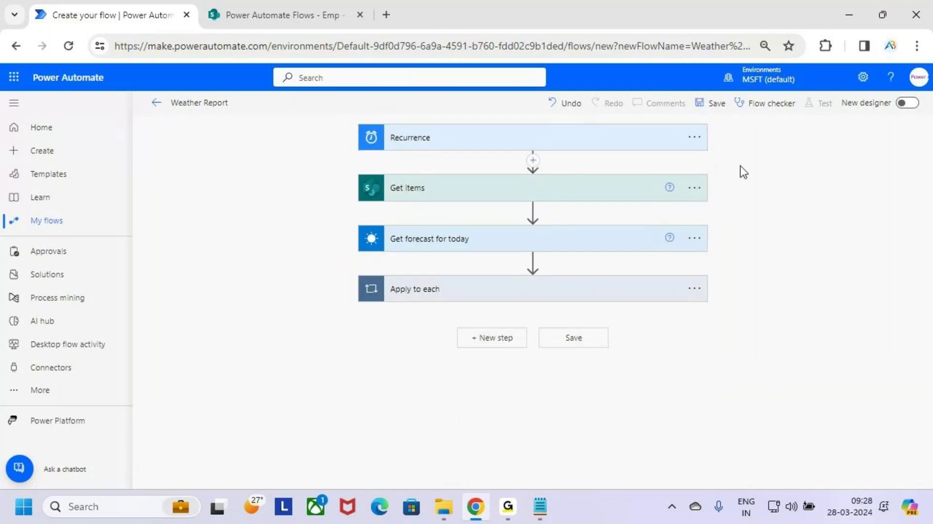
Step: Save the Weather Report flow and dismiss the Flow checker results
{"action": "left_click", "coordinate": [714, 103]}
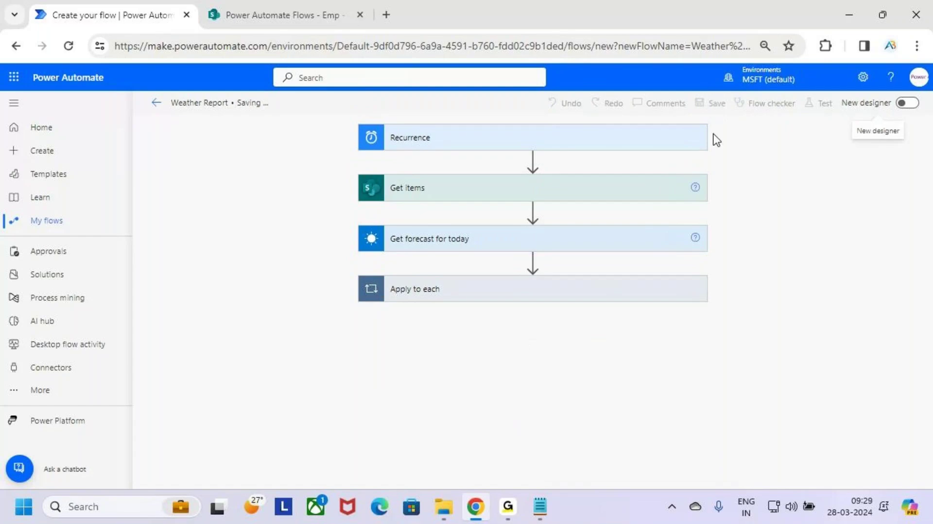
{"action": "left_click", "coordinate": [509, 515]}
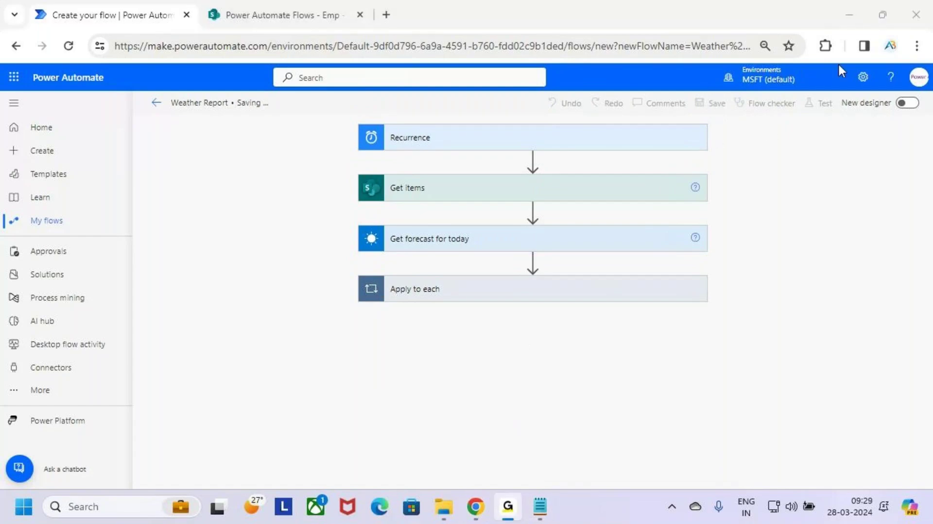
{"action": "left_click", "coordinate": [847, 9]}
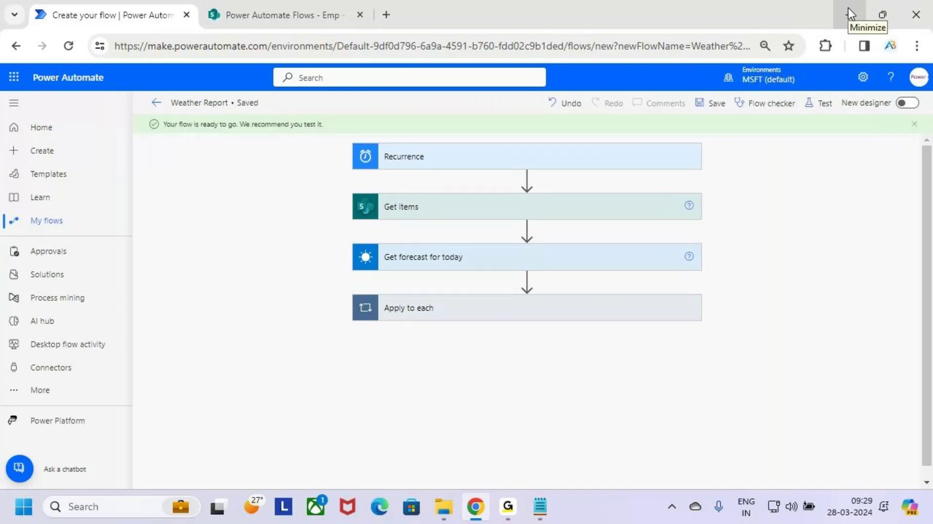
{"action": "left_click", "coordinate": [835, 116]}
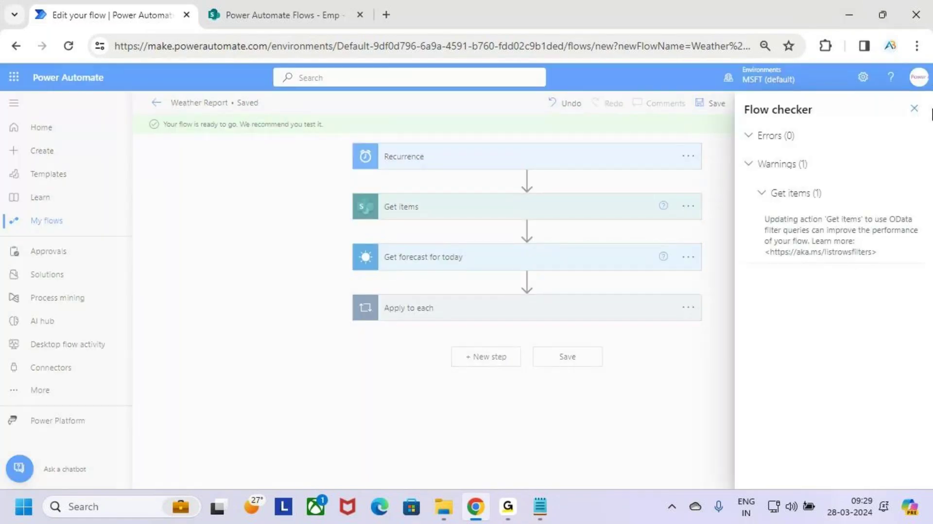
{"action": "left_click", "coordinate": [915, 110]}
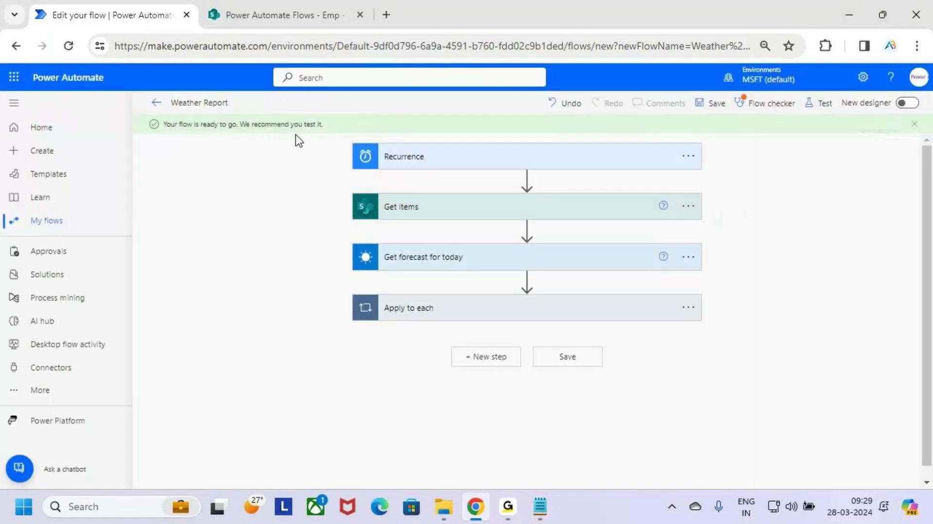
Step: Test the Weather Report flow manually and run it through to its run results
{"action": "left_click", "coordinate": [819, 110]}
{"action": "left_click", "coordinate": [775, 132]}
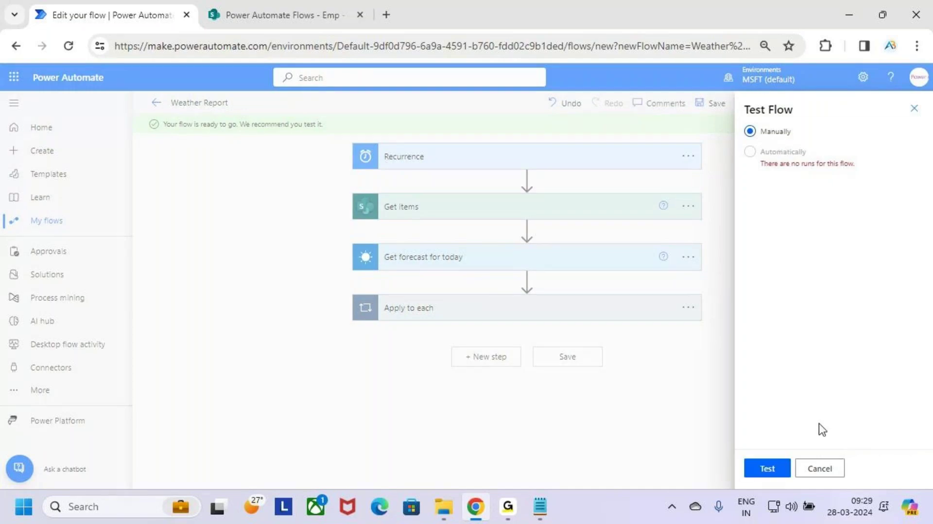
{"action": "left_click", "coordinate": [773, 470]}
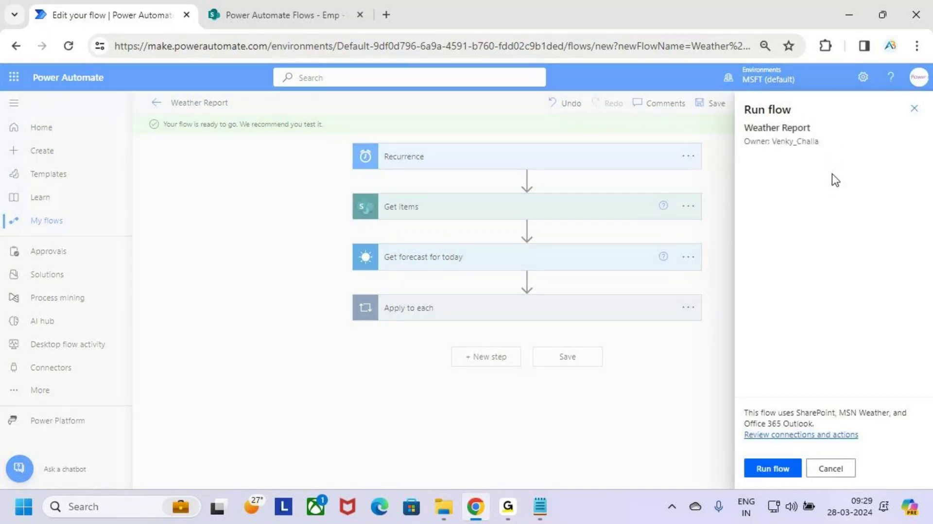
{"action": "left_click", "coordinate": [778, 466]}
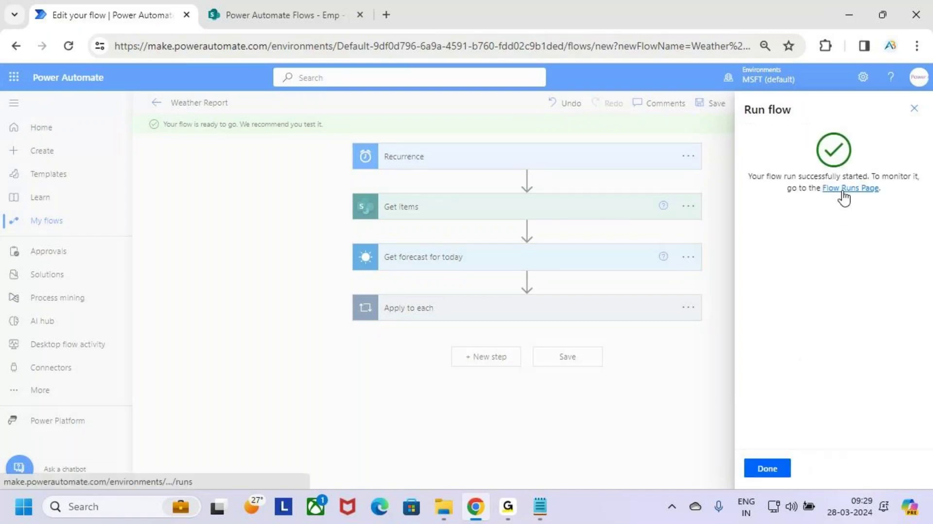
{"action": "left_click", "coordinate": [772, 470]}
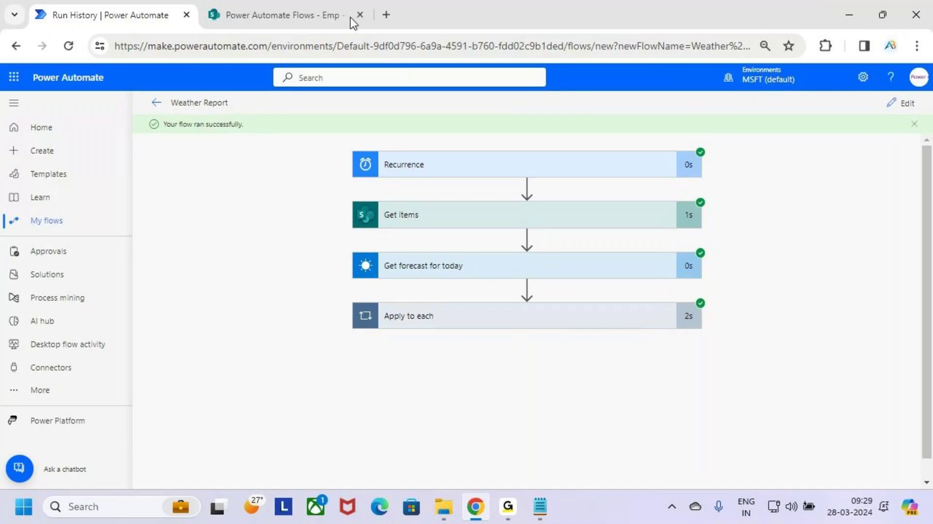
Step: Check the recipients in the SharePoint Emp list and open the Gmail inbox in a new browser tab
{"action": "left_click", "coordinate": [285, 5]}
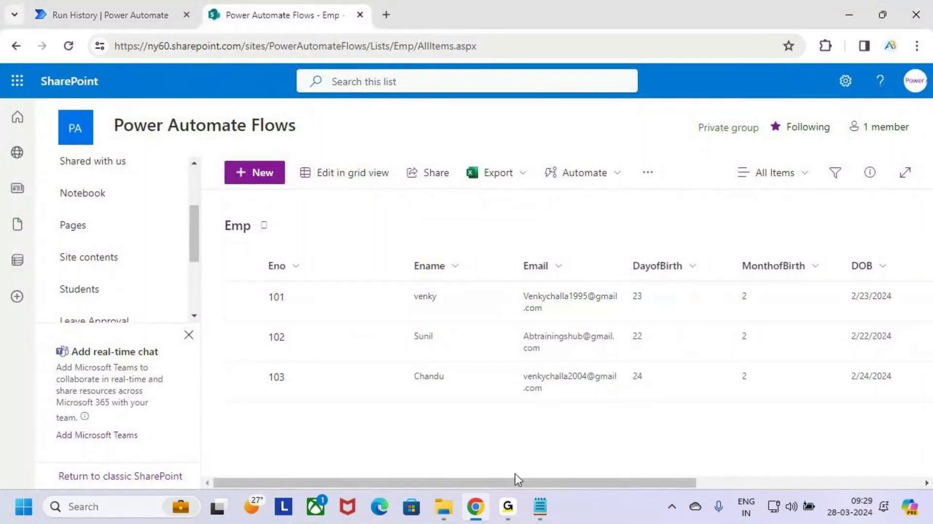
{"action": "left_click", "coordinate": [386, 15]}
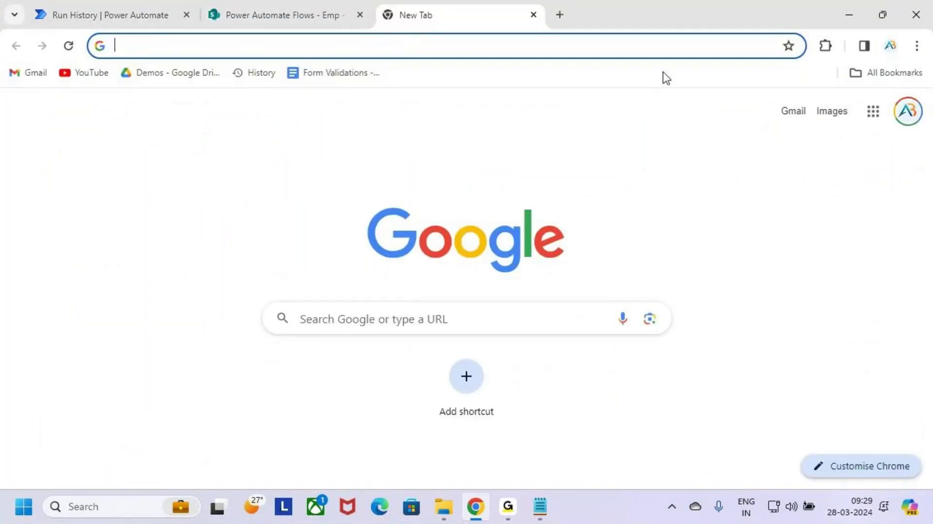
{"action": "left_click", "coordinate": [798, 115]}
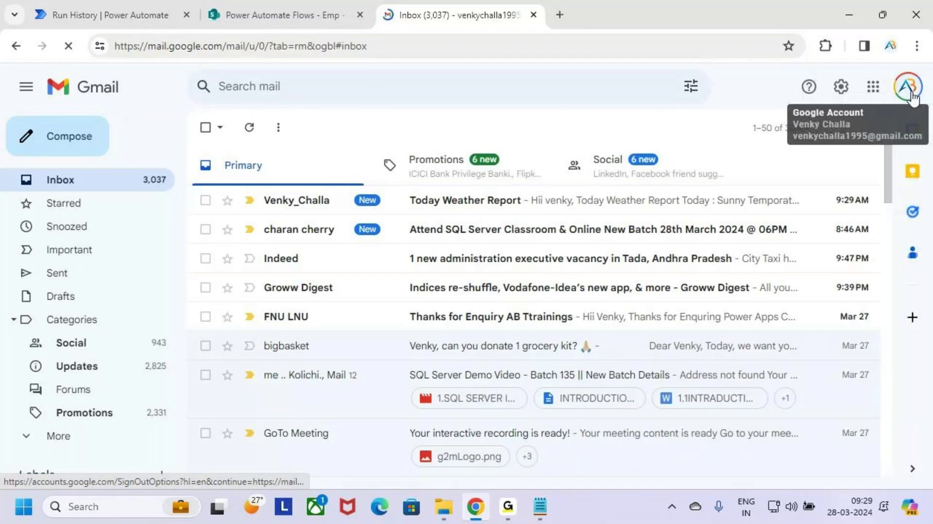
{"action": "key", "text": "ctrl+2"}
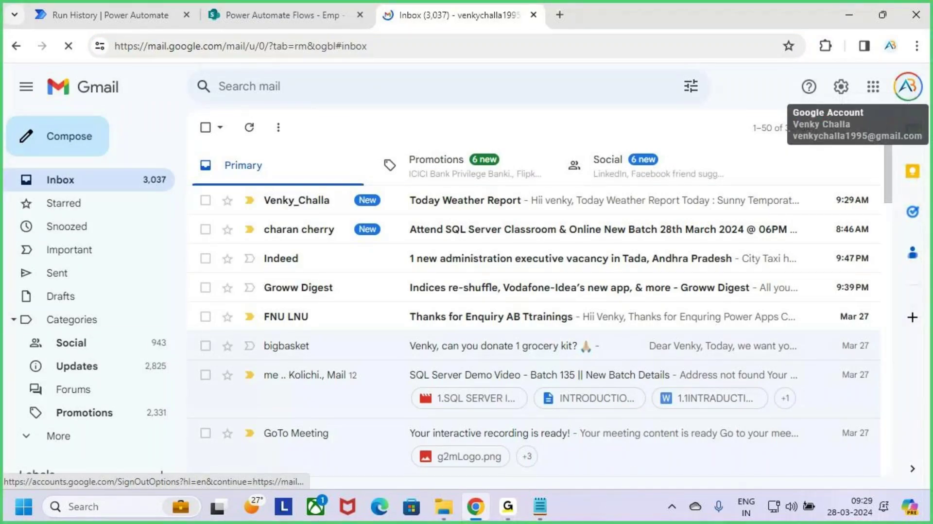
{"action": "key", "text": "Escape"}
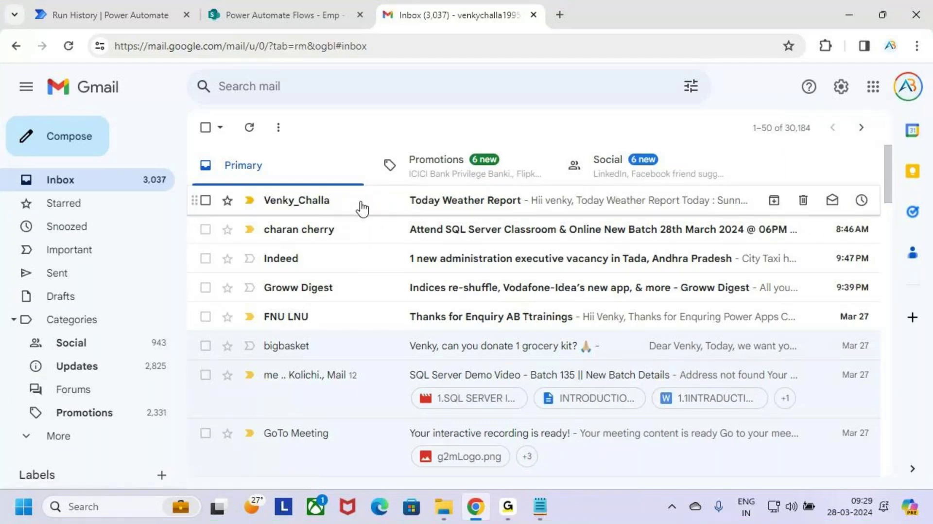
Step: Open the Today Weather Report email and compare its greeting name with the Ename column of the Emp list
{"action": "left_click", "coordinate": [357, 206]}
{"action": "key", "text": "ctrl+2"}
{"action": "mouse_move", "coordinate": [236, 158]}
{"action": "left_mouse_down"}
{"action": "mouse_move", "coordinate": [344, 181]}
{"action": "mouse_move", "coordinate": [404, 180]}
{"action": "left_mouse_up"}
{"action": "key", "text": "Escape"}
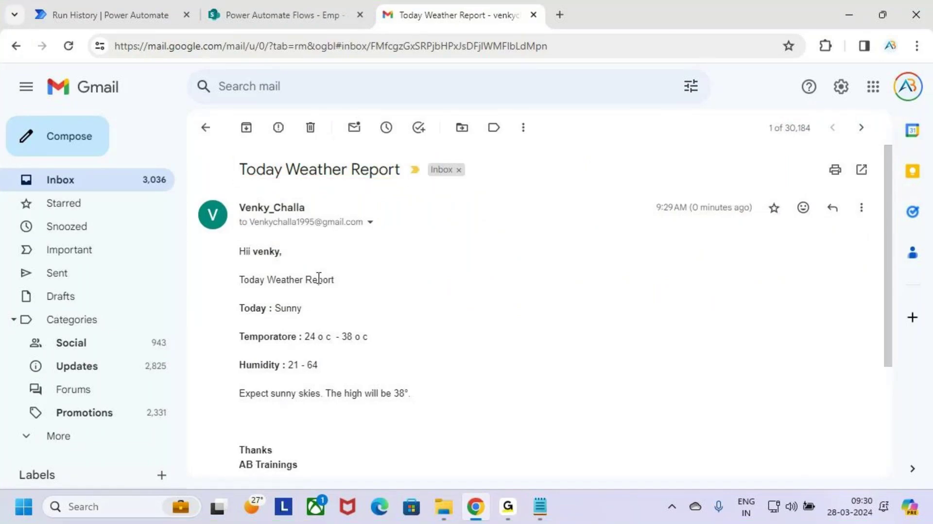
{"action": "left_click_drag", "start_coordinate": [253, 251], "coordinate": [282, 251]}
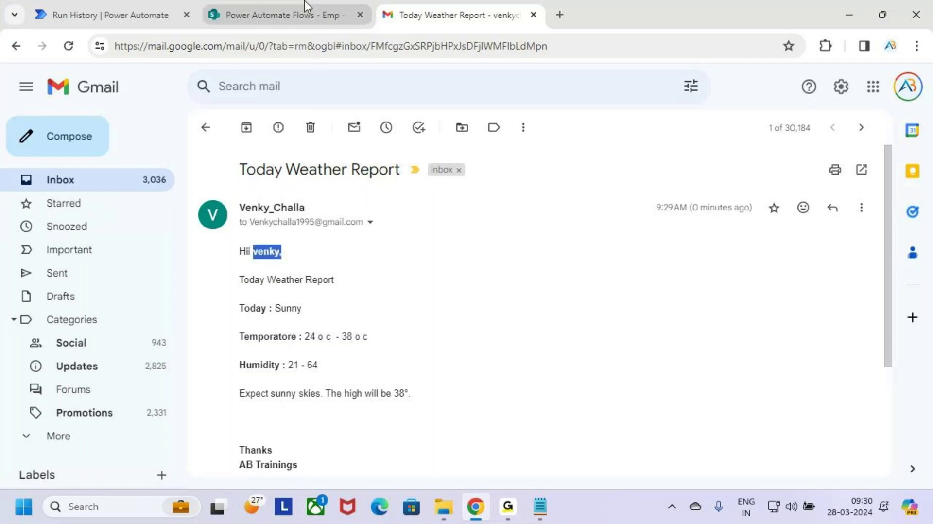
{"action": "left_click", "coordinate": [281, 15]}
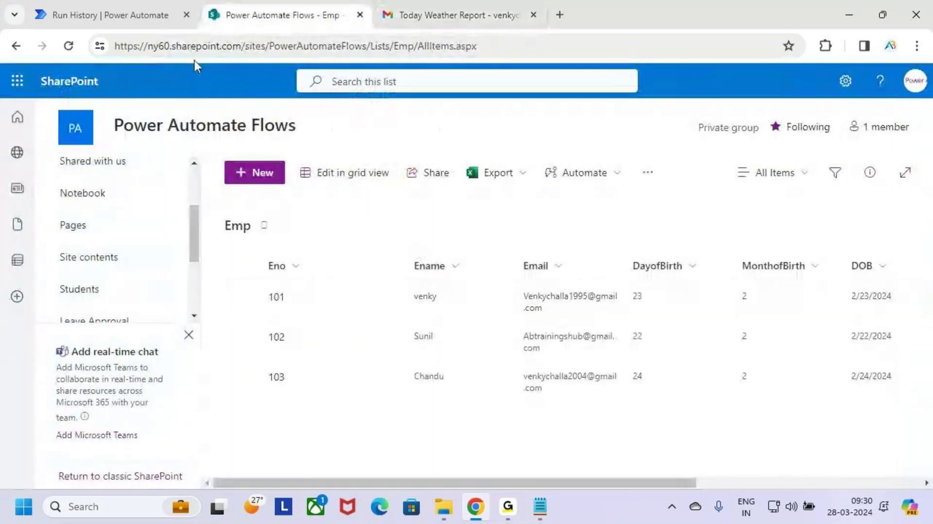
{"action": "left_click", "coordinate": [114, 8]}
{"action": "left_click", "coordinate": [437, 14]}
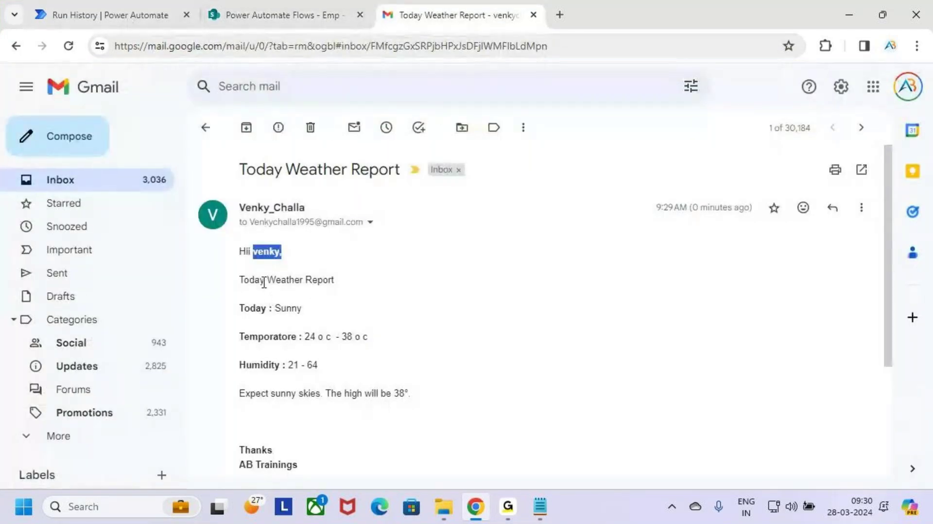
Step: Examine the report heading, today's conditions, temperature range and humidity range in the received email
{"action": "left_click_drag", "start_coordinate": [266, 280], "coordinate": [352, 304]}
{"action": "left_click", "coordinate": [269, 323]}
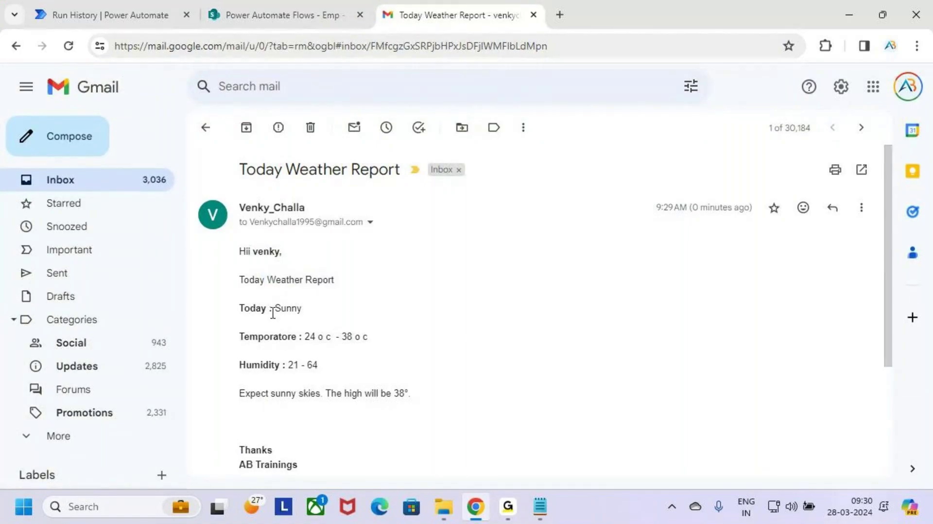
{"action": "left_click_drag", "start_coordinate": [272, 312], "coordinate": [327, 304]}
{"action": "left_click", "coordinate": [342, 304]}
{"action": "scroll", "coordinate": [342, 304], "scroll_direction": "down", "scroll_amount": 2}
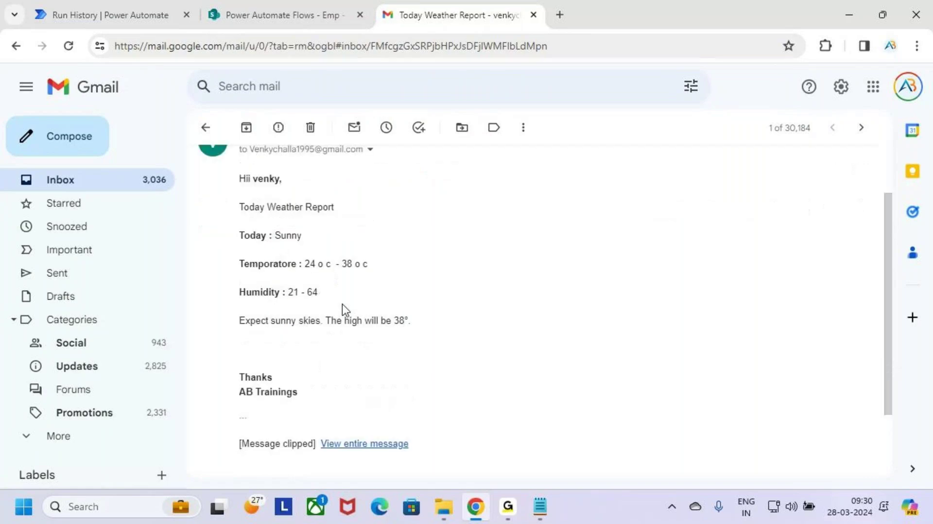
{"action": "scroll", "coordinate": [342, 304], "scroll_direction": "down", "scroll_amount": 2}
{"action": "left_click_drag", "start_coordinate": [305, 190], "coordinate": [368, 191]}
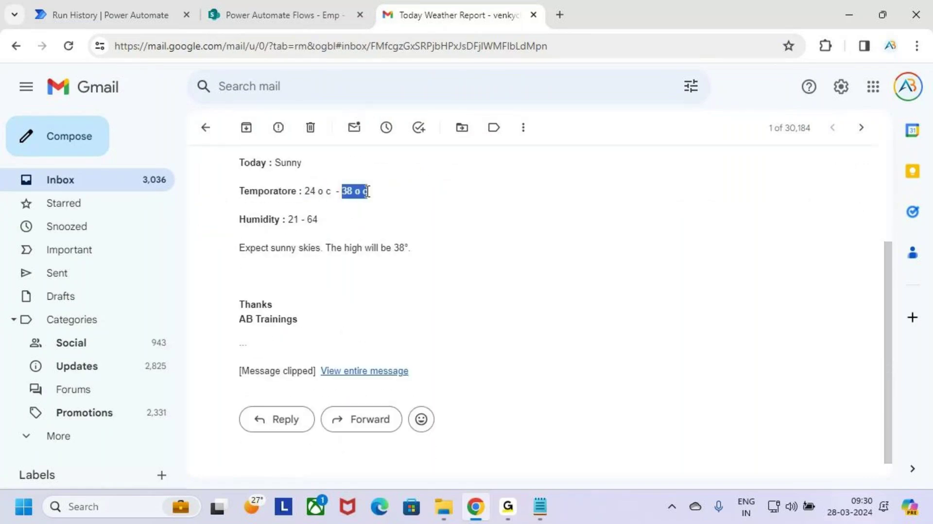
{"action": "left_click_drag", "start_coordinate": [305, 191], "coordinate": [367, 191]}
{"action": "left_click", "coordinate": [387, 214]}
{"action": "left_click_drag", "start_coordinate": [287, 219], "coordinate": [333, 225]}
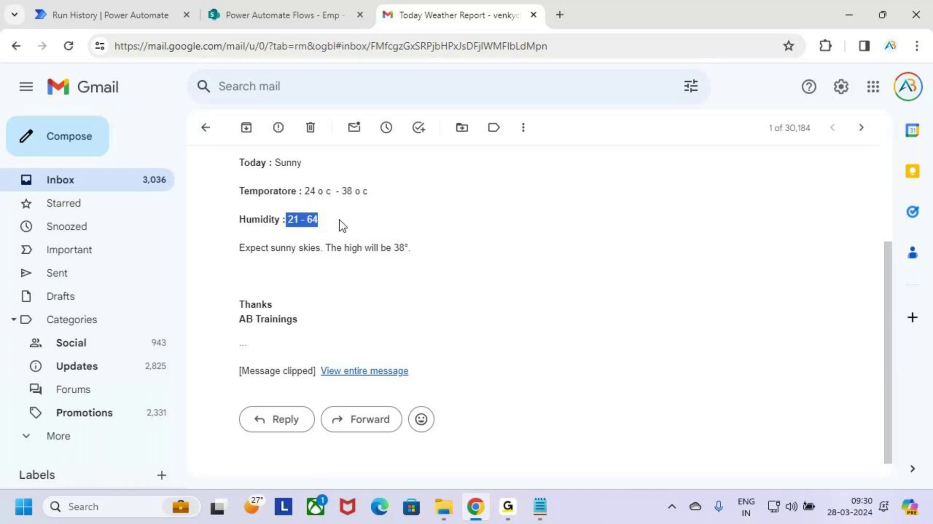
{"action": "left_click", "coordinate": [349, 225]}
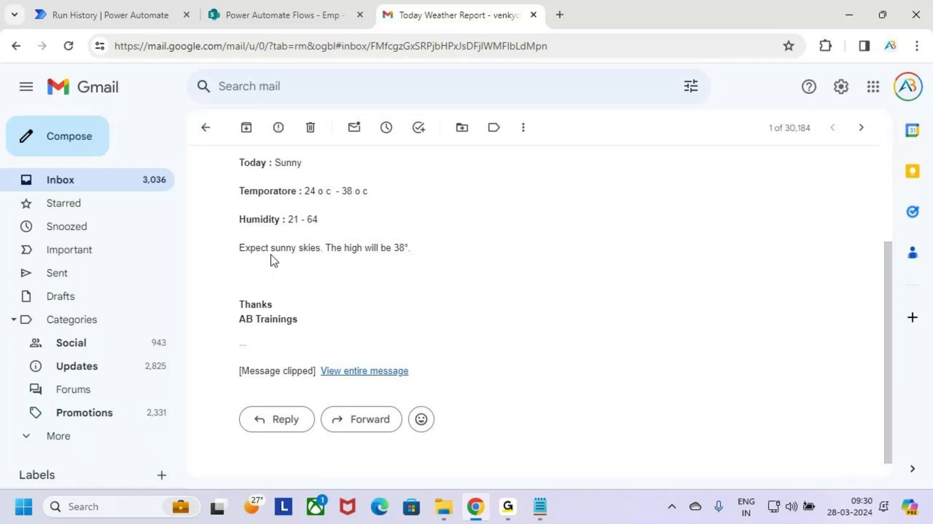
Step: Examine the forecast summary sentence below the humidity range, and review the received weather email from its beginning
{"action": "left_click_drag", "start_coordinate": [268, 248], "coordinate": [422, 254]}
{"action": "left_click", "coordinate": [449, 246]}
{"action": "left_click_drag", "start_coordinate": [266, 248], "coordinate": [409, 248]}
{"action": "left_click_drag", "start_coordinate": [410, 270], "coordinate": [241, 249]}
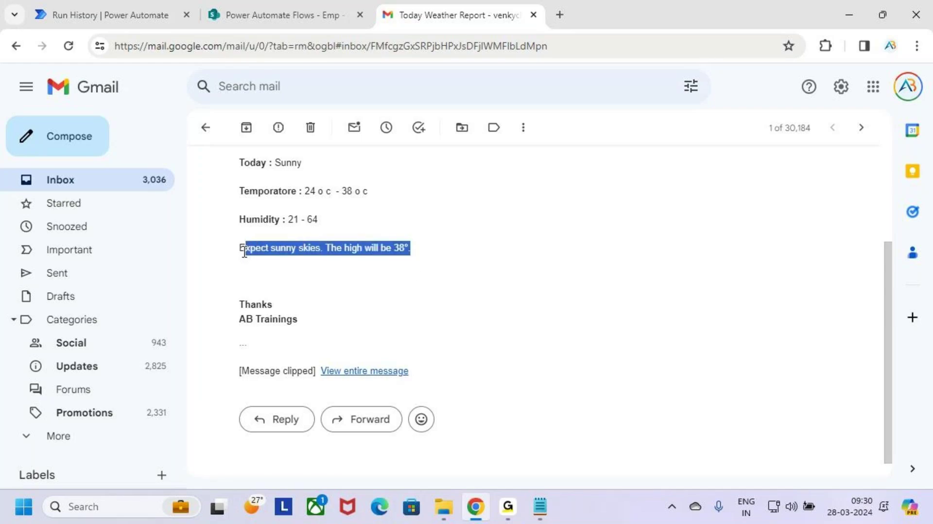
{"action": "left_click", "coordinate": [388, 297]}
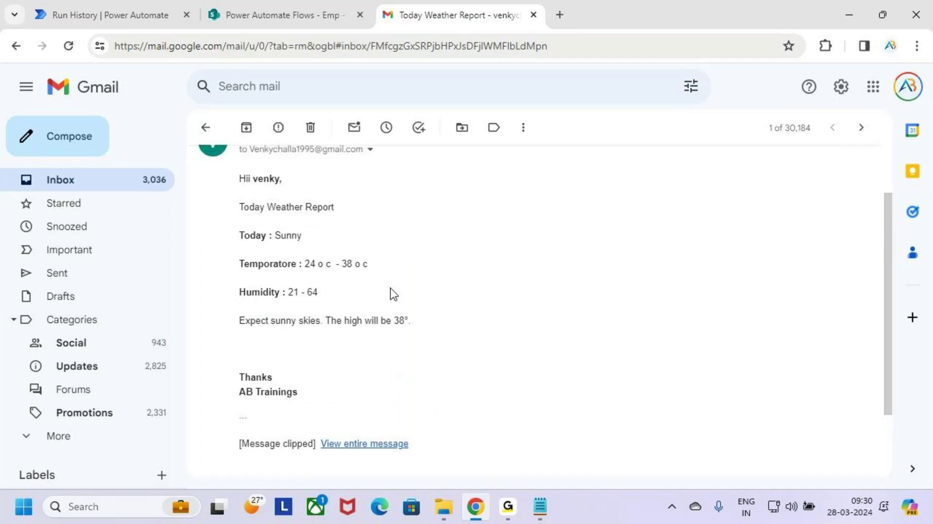
{"action": "scroll", "coordinate": [441, 383], "scroll_direction": "up", "scroll_amount": 2}
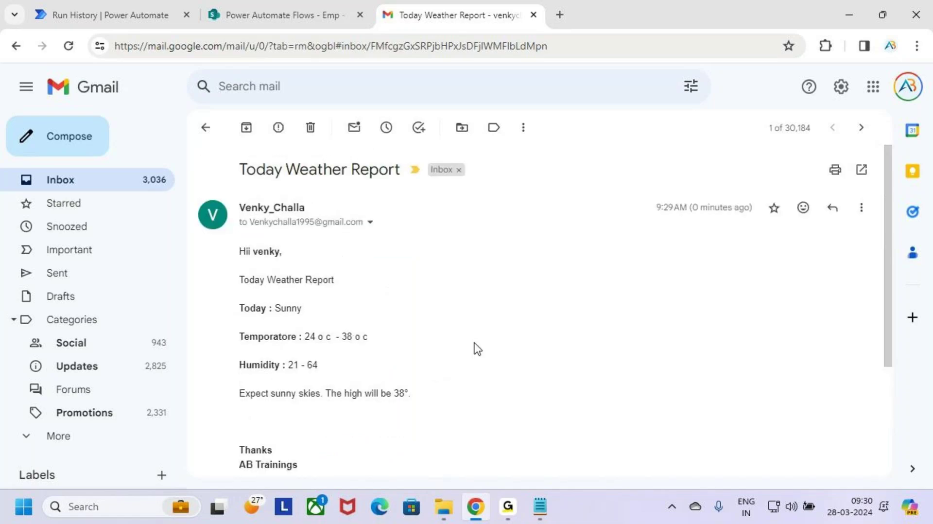
Step: Switch to the Weather Report run results in Power Automate and check the frequency and interval of the Recurrence trigger
{"action": "left_click", "coordinate": [118, 16]}
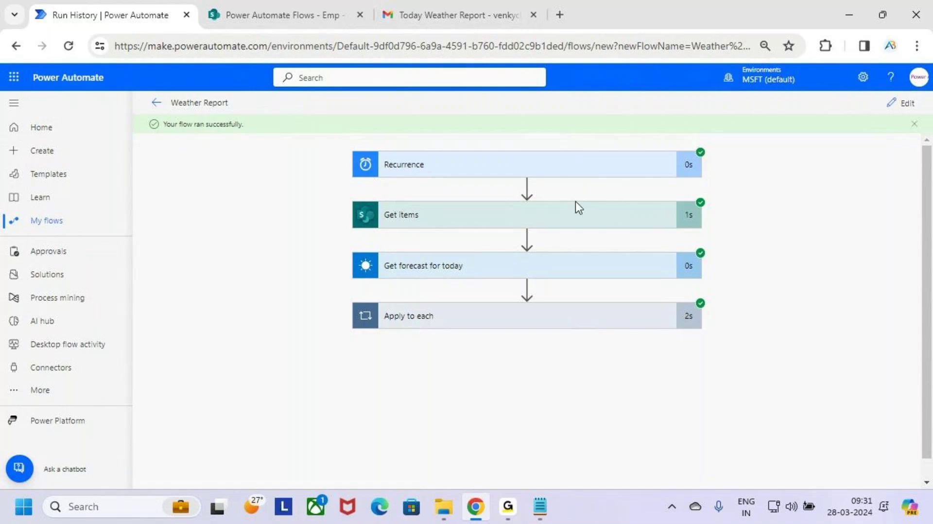
{"action": "left_click", "coordinate": [582, 172]}
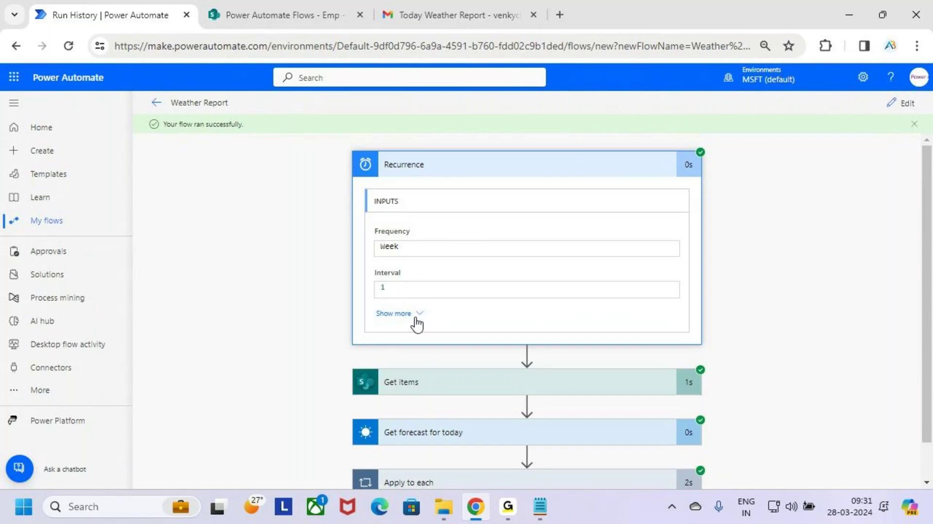
{"action": "left_click", "coordinate": [589, 170]}
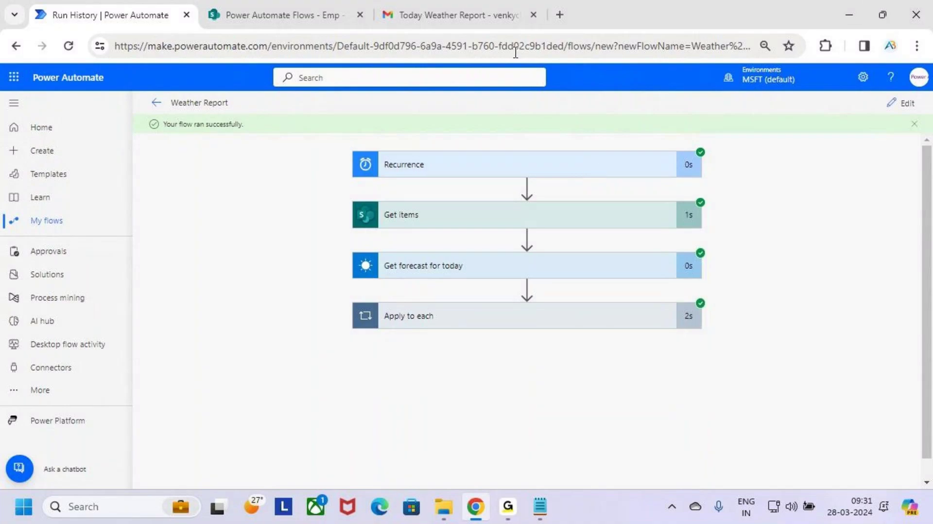
Step: Switch to the Scheduled Cloud Flows notes in Notepad and read the second scenario about the Friday timesheet email
{"action": "left_click", "coordinate": [858, 22]}
{"action": "left_click_drag", "start_coordinate": [63, 190], "coordinate": [525, 194]}
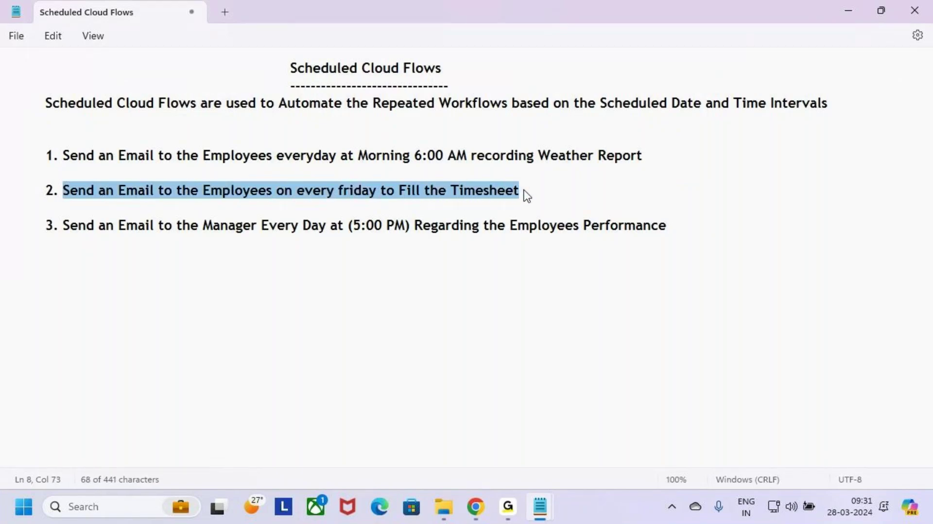
{"action": "left_click", "coordinate": [535, 190]}
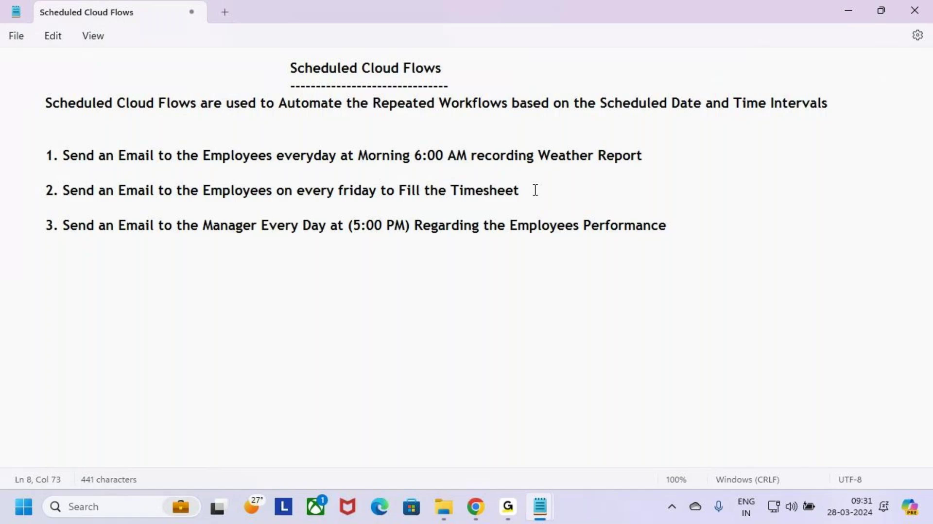
Step: Return to Power Automate in Chrome and open the page for creating a new flow
{"action": "left_click", "coordinate": [852, 10]}
{"action": "mouse_move", "coordinate": [475, 506]}
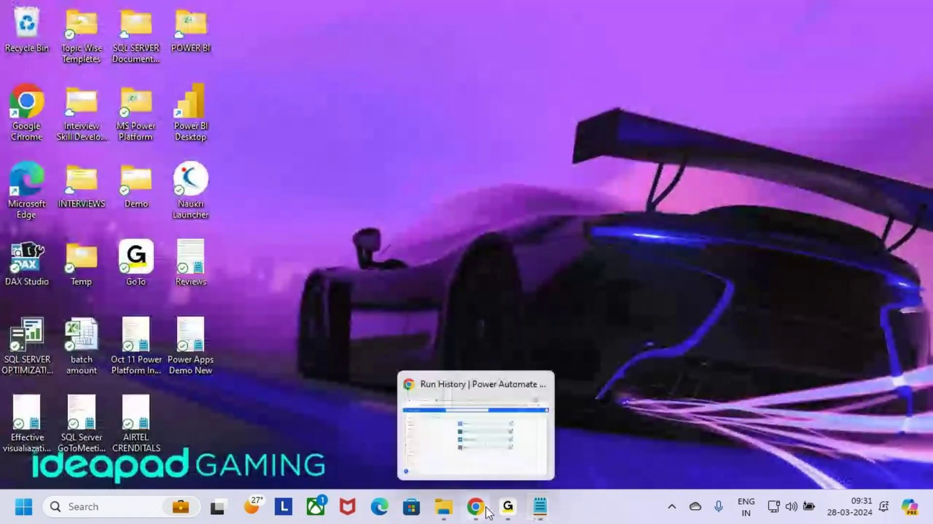
{"action": "left_click", "coordinate": [452, 421]}
{"action": "left_click", "coordinate": [67, 150]}
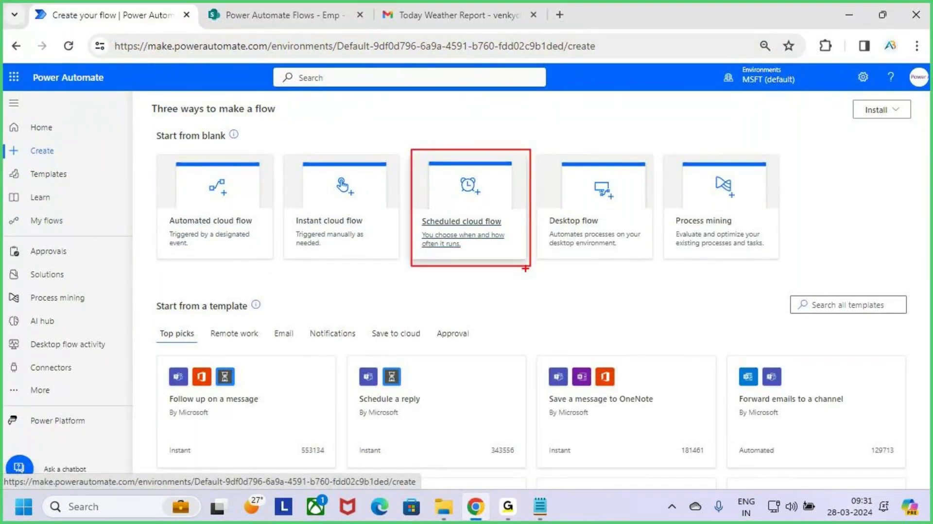
Step: Start a new scheduled cloud flow from blank and name it Timesheet Fill
{"action": "left_click", "coordinate": [488, 214]}
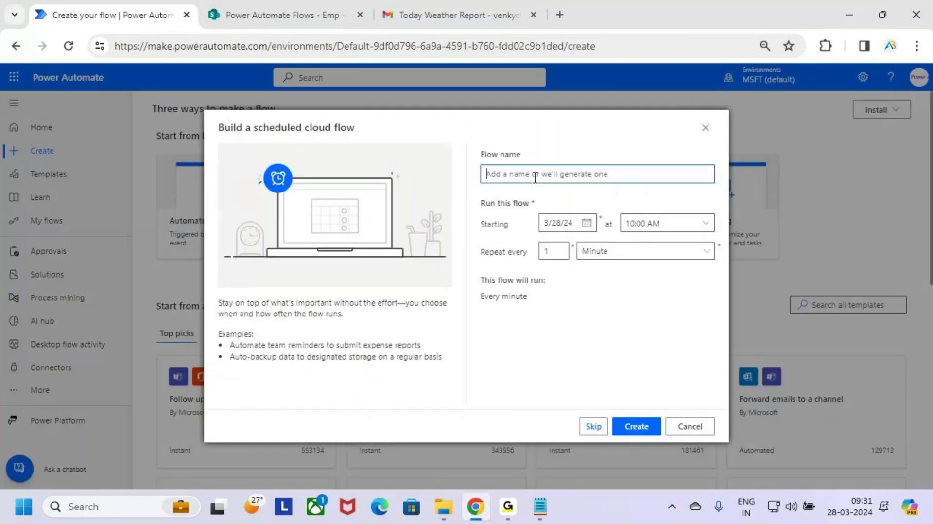
{"action": "type", "text": "T"}
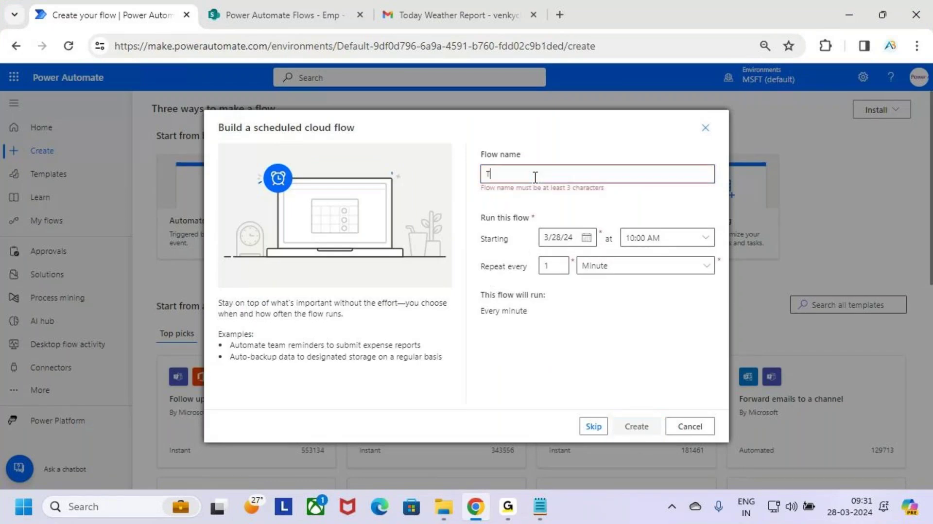
{"action": "type", "text": "ime"}
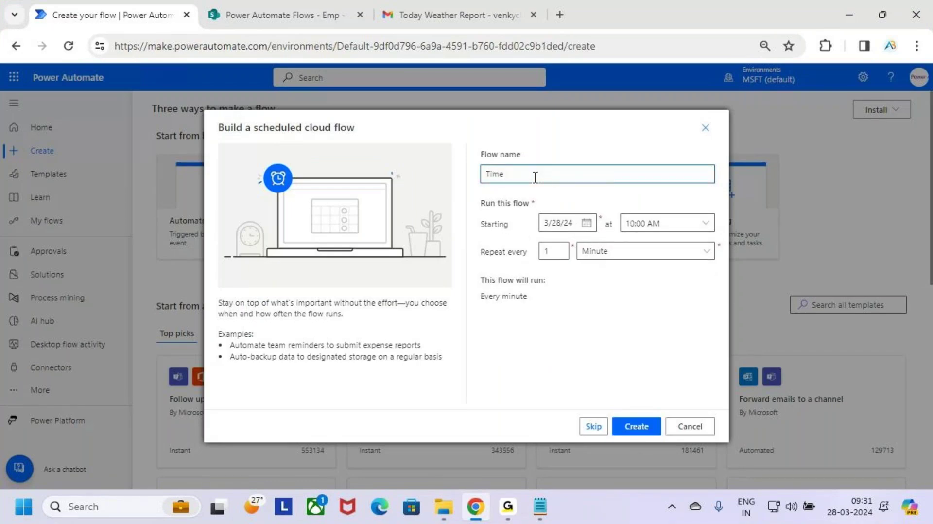
{"action": "type", "text": "sheet Fill"}
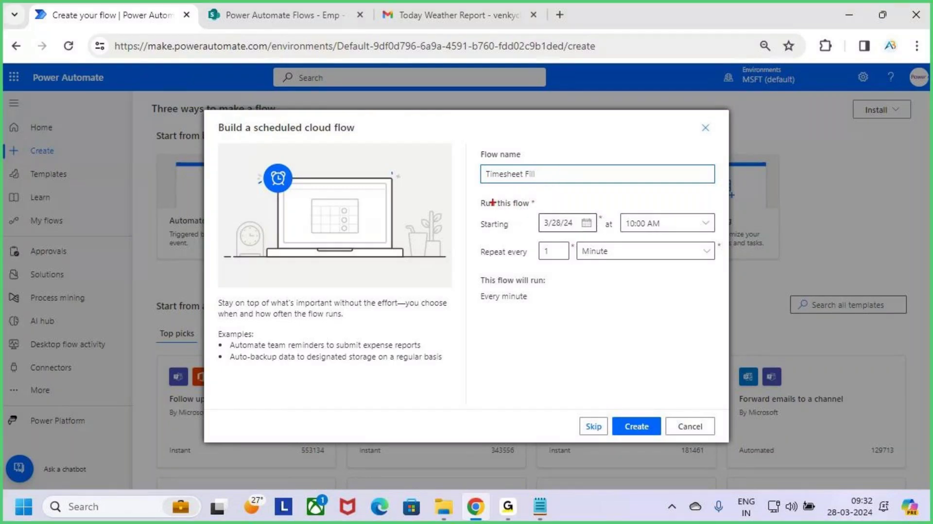
{"action": "left_click_drag", "start_coordinate": [467, 193], "coordinate": [732, 309]}
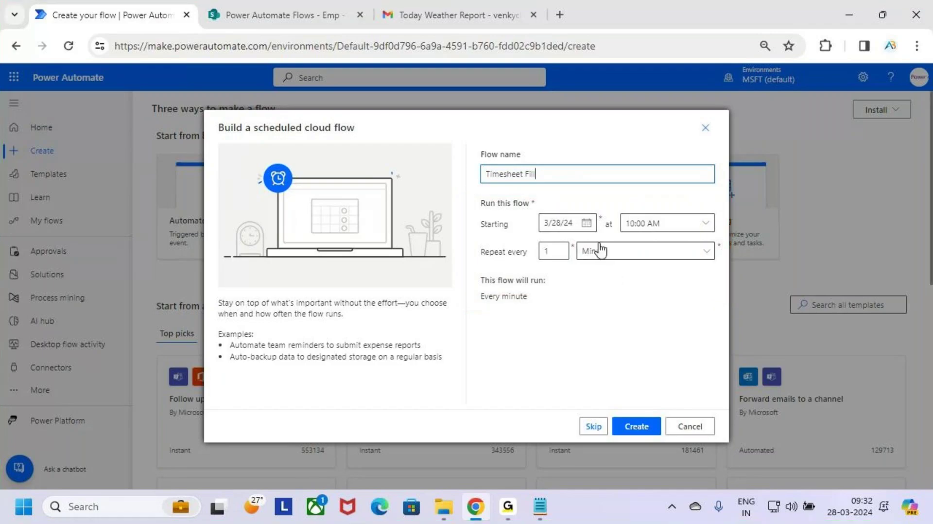
Step: Set the flow to start on 3/28/24 at 04:00 PM
{"action": "left_click", "coordinate": [586, 223]}
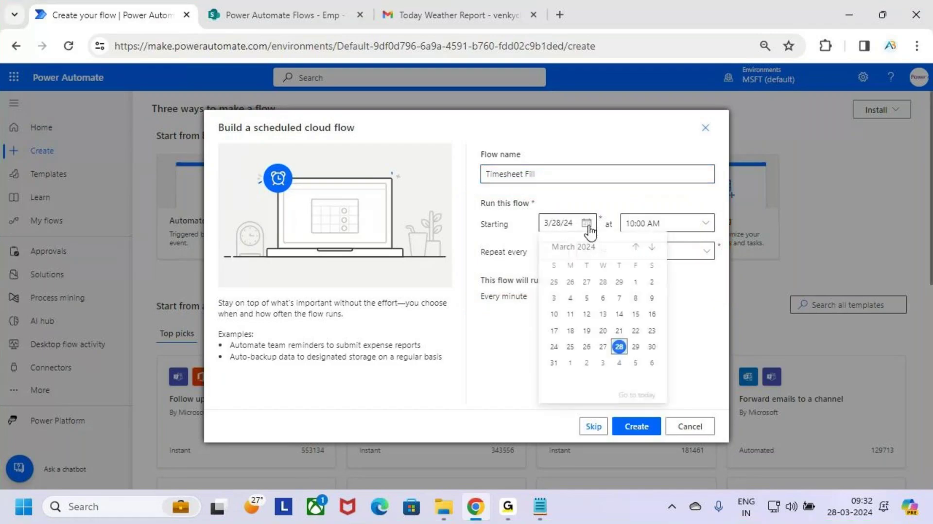
{"action": "left_click", "coordinate": [619, 347]}
{"action": "left_click", "coordinate": [705, 223]}
{"action": "scroll", "coordinate": [741, 408], "scroll_direction": "down", "scroll_amount": 15}
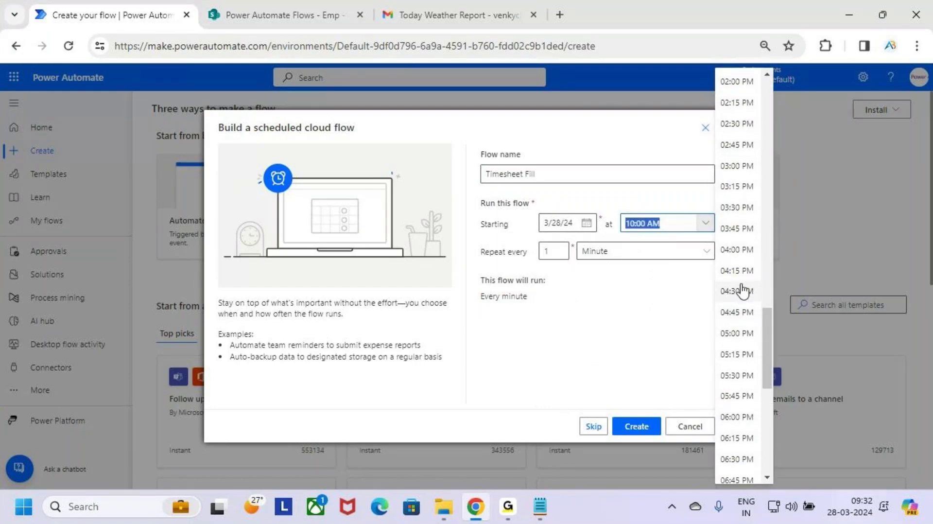
{"action": "left_click", "coordinate": [738, 249]}
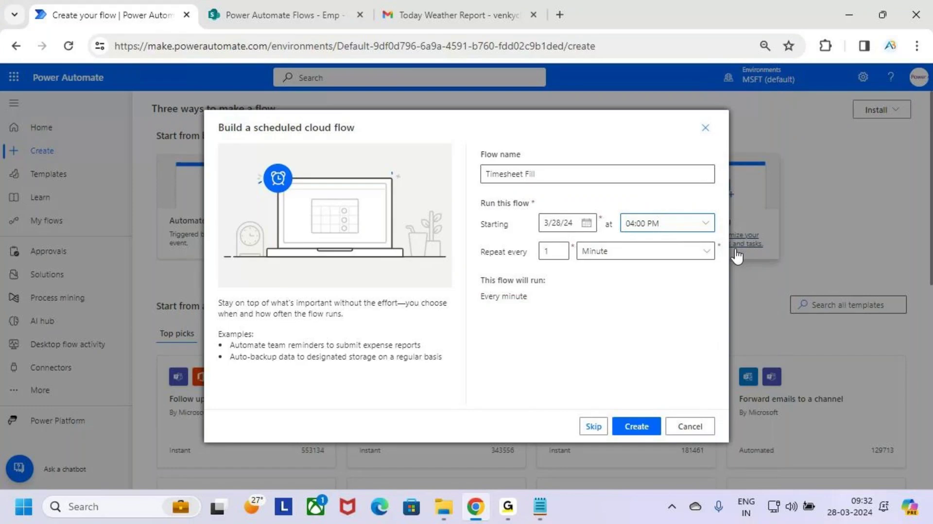
Step: Set the flow to repeat every 1 week, excluding Saturday and Sunday from the run days
{"action": "left_click", "coordinate": [559, 252]}
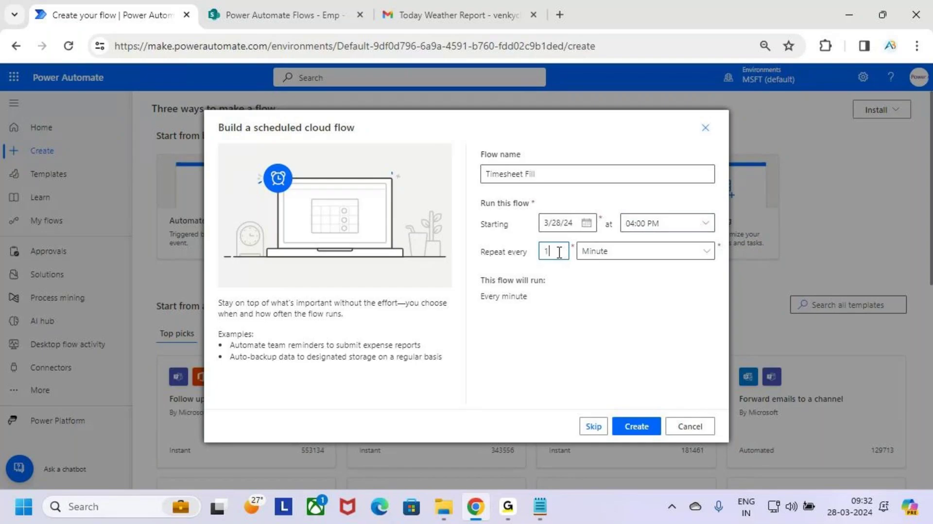
{"action": "left_click", "coordinate": [704, 257]}
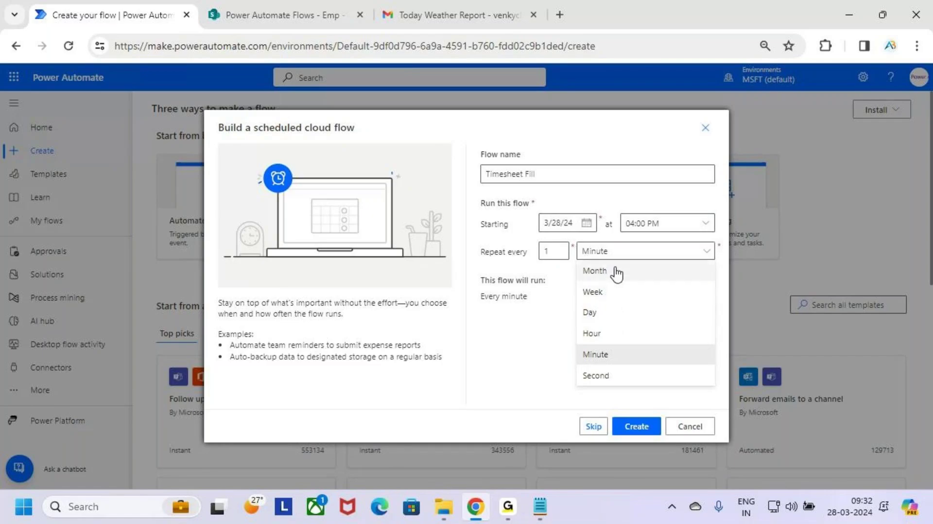
{"action": "left_click", "coordinate": [618, 291]}
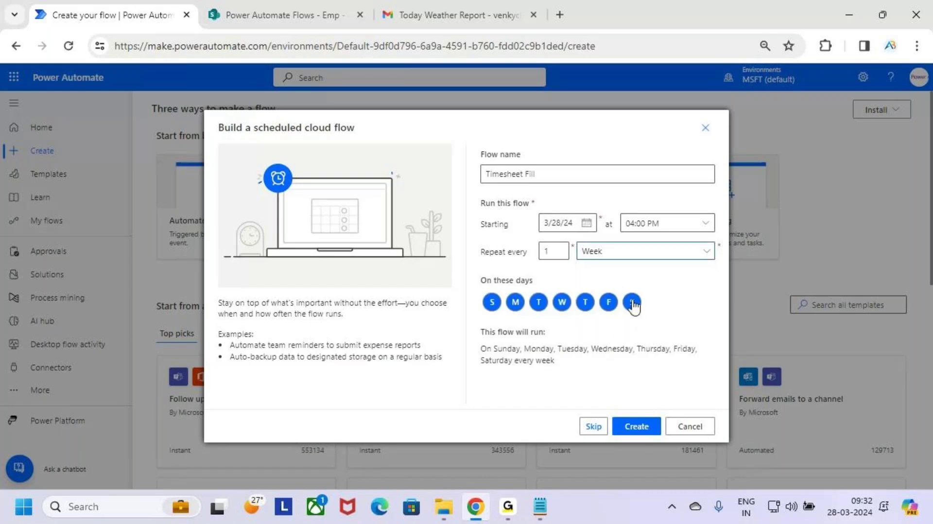
{"action": "left_click", "coordinate": [632, 304]}
{"action": "left_click", "coordinate": [491, 303]}
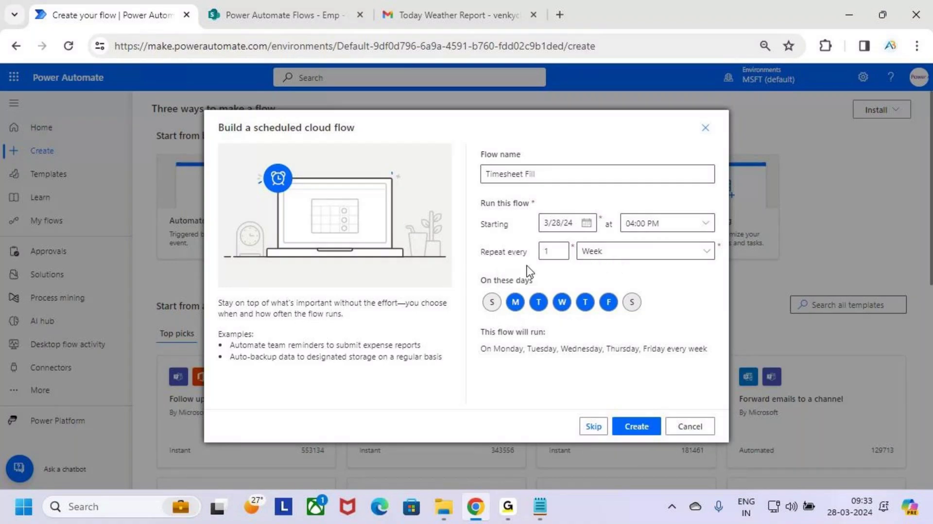
{"action": "key", "text": "ctrl+2"}
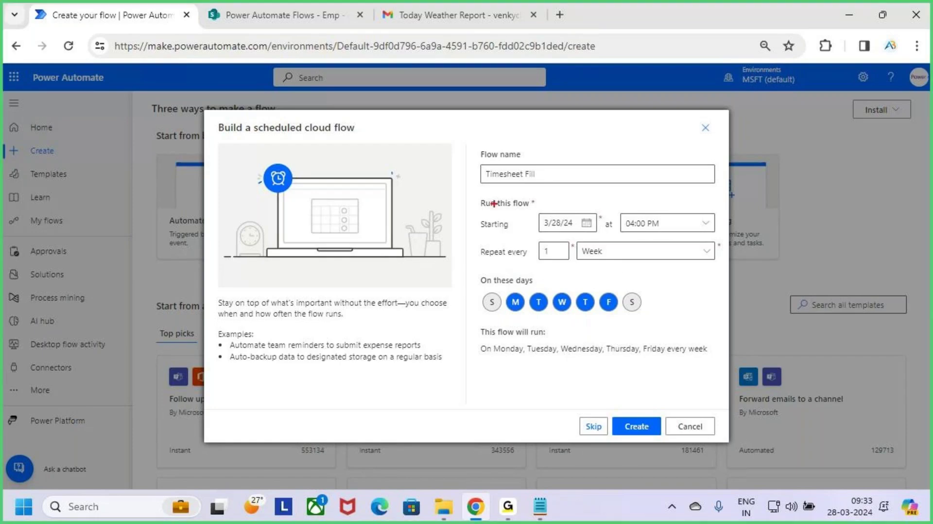
{"action": "mouse_move", "coordinate": [475, 192]}
{"action": "left_mouse_down"}
{"action": "mouse_move", "coordinate": [516, 235]}
{"action": "mouse_move", "coordinate": [730, 327]}
{"action": "left_mouse_up"}
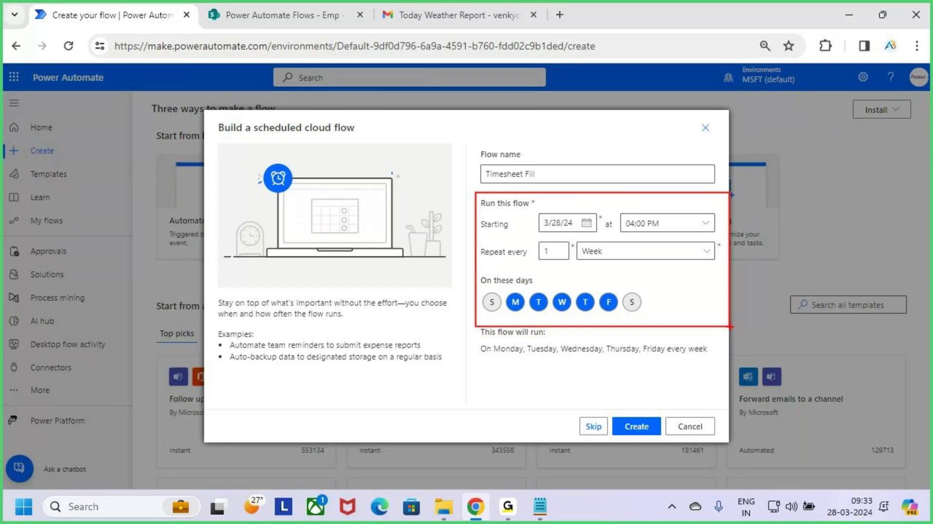
{"action": "mouse_move", "coordinate": [526, 267]}
{"action": "left_mouse_down"}
{"action": "mouse_move", "coordinate": [555, 237]}
{"action": "mouse_move", "coordinate": [588, 259]}
{"action": "mouse_move", "coordinate": [604, 242]}
{"action": "left_mouse_up"}
{"action": "mouse_move", "coordinate": [511, 311]}
{"action": "left_mouse_down"}
{"action": "mouse_move", "coordinate": [621, 305]}
{"action": "mouse_move", "coordinate": [534, 286]}
{"action": "mouse_move", "coordinate": [492, 305]}
{"action": "mouse_move", "coordinate": [518, 317]}
{"action": "left_mouse_up"}
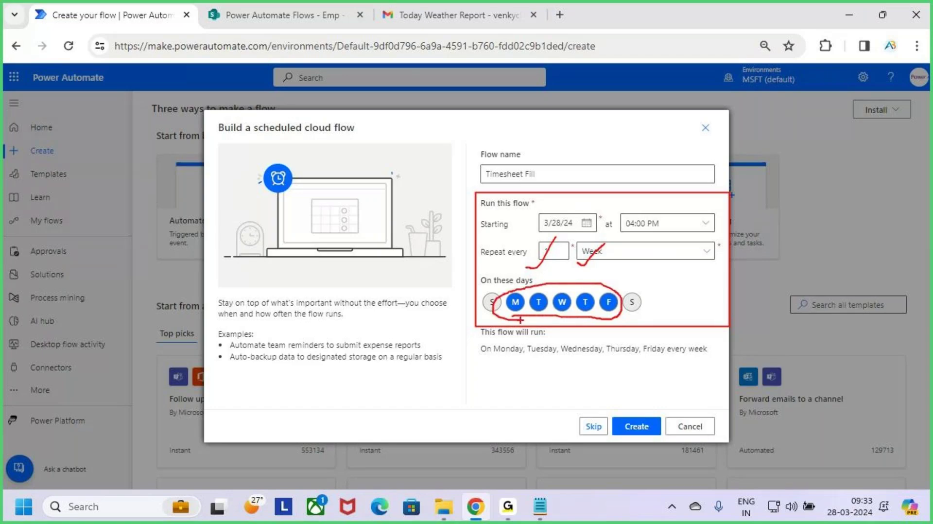
{"action": "key", "text": "Escape"}
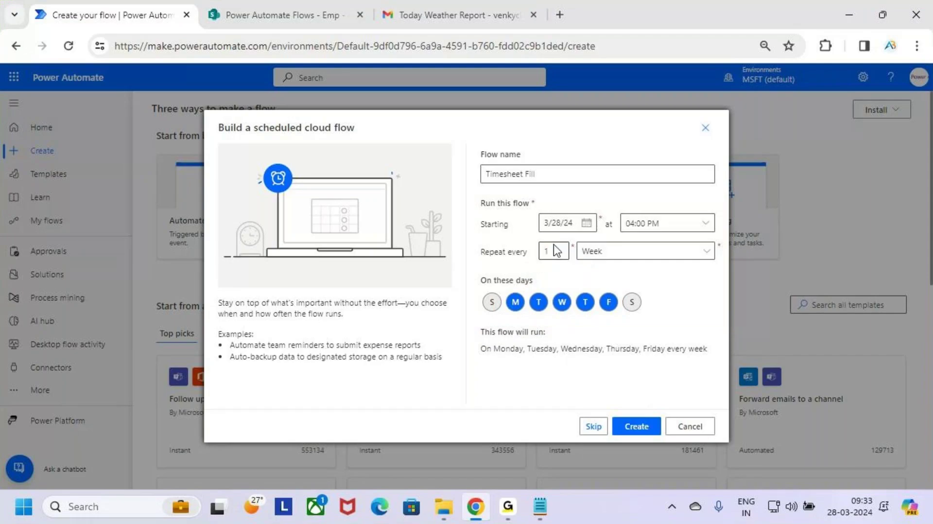
Step: Create the scheduled flow and review the schedule in its Recurrence trigger
{"action": "left_click", "coordinate": [636, 426]}
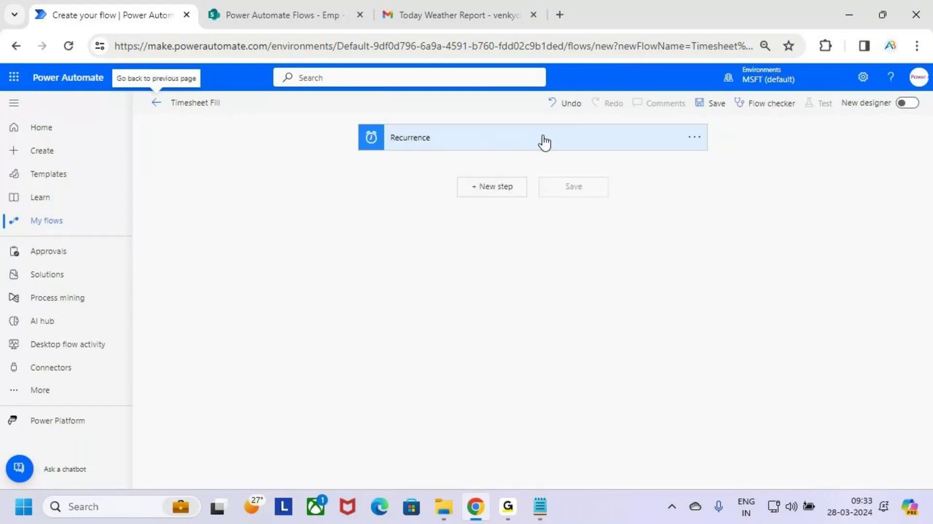
{"action": "left_click", "coordinate": [541, 139]}
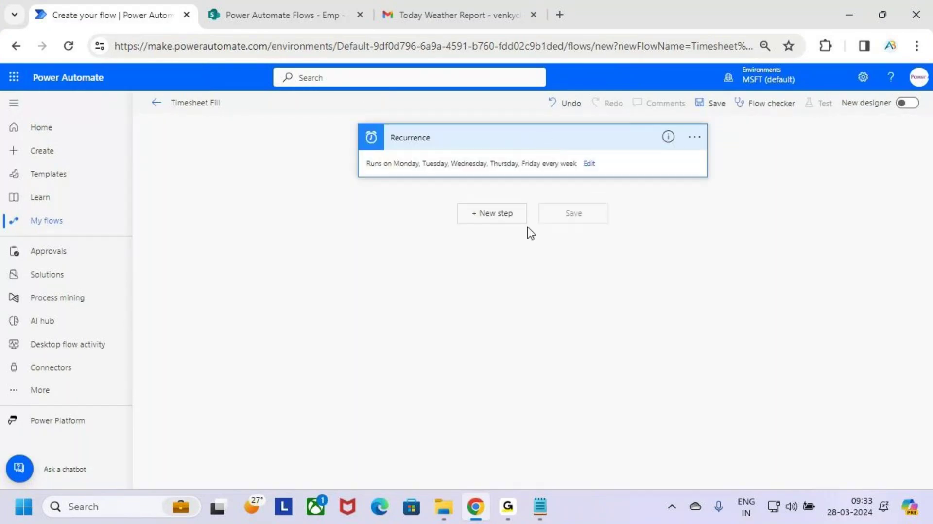
{"action": "left_click", "coordinate": [606, 138]}
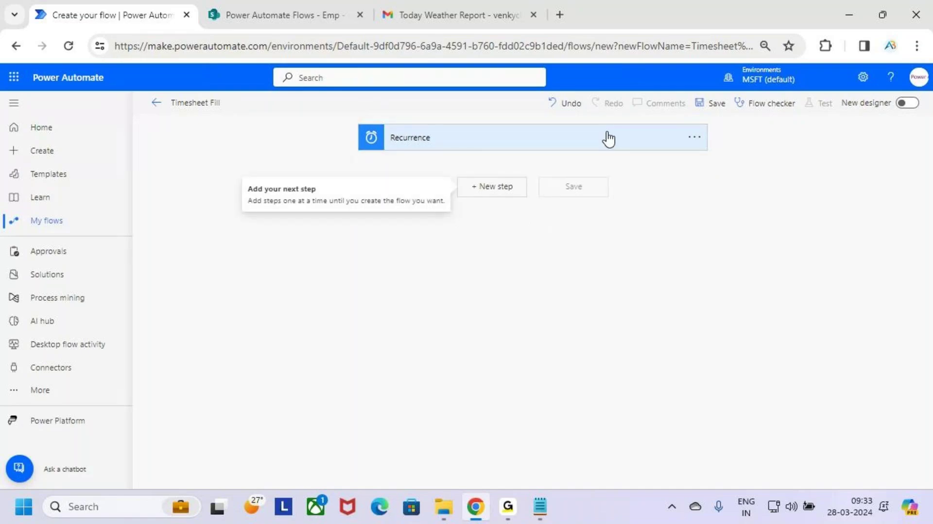
Step: Add a SharePoint Get items action after the Recurrence trigger
{"action": "left_click", "coordinate": [510, 188]}
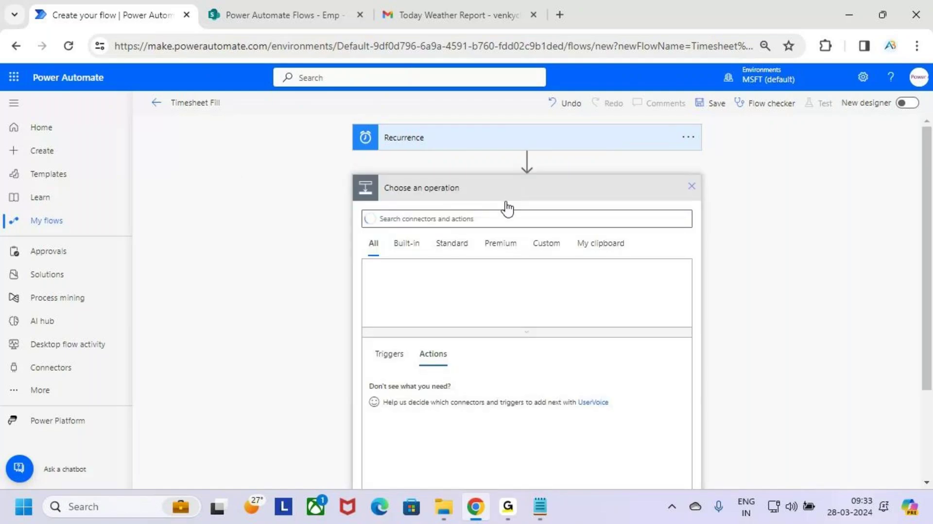
{"action": "type", "text": "get items"}
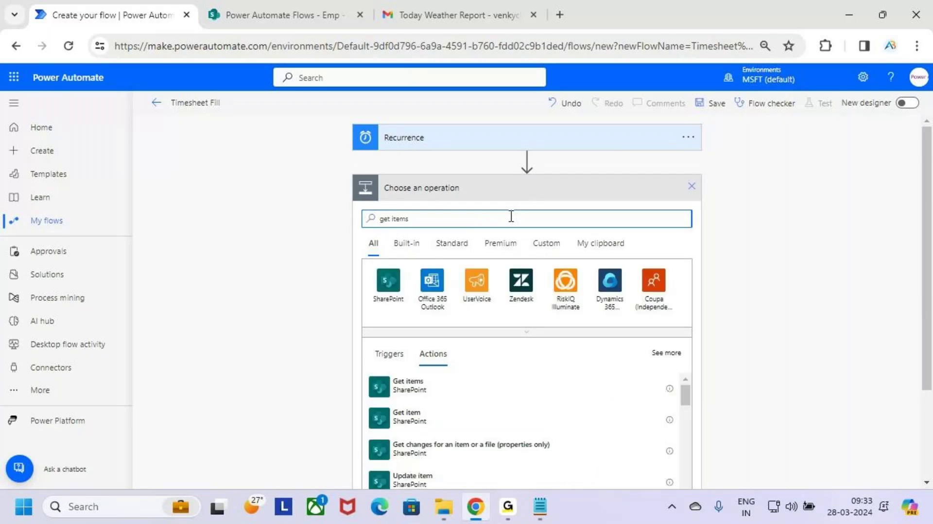
{"action": "left_click", "coordinate": [480, 390]}
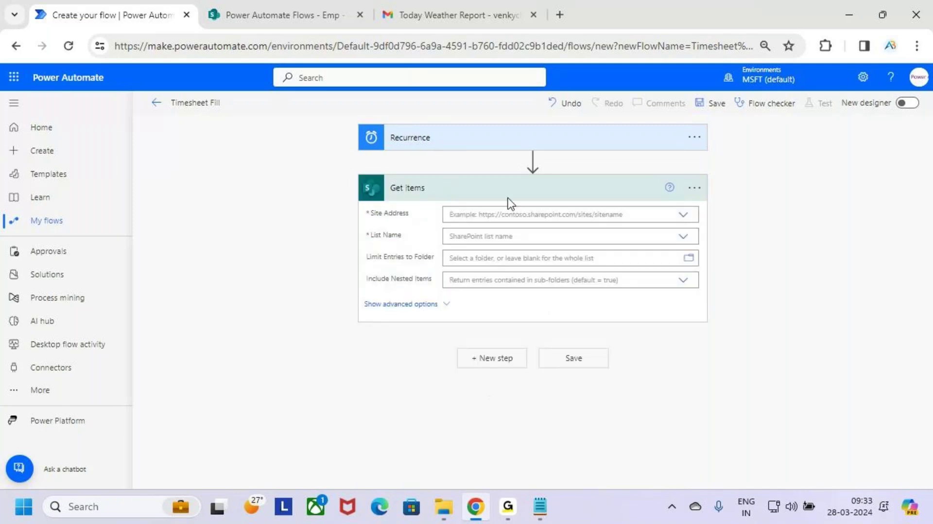
Step: Check the Emp list in SharePoint, and set Get items to the Power Automate Flows site and the Emp list
{"action": "left_click", "coordinate": [239, 7]}
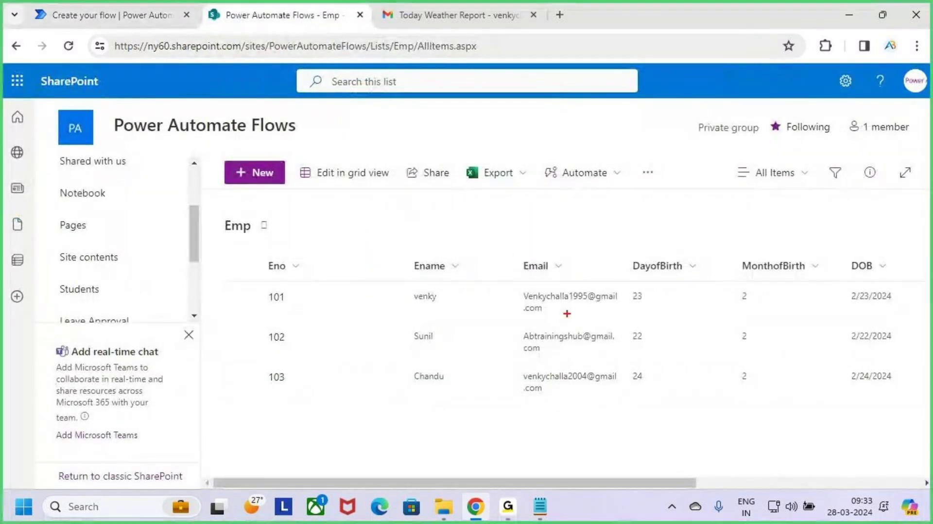
{"action": "mouse_move", "coordinate": [583, 264]}
{"action": "left_mouse_down"}
{"action": "mouse_move", "coordinate": [505, 281]}
{"action": "mouse_move", "coordinate": [494, 375]}
{"action": "mouse_move", "coordinate": [600, 380]}
{"action": "mouse_move", "coordinate": [592, 291]}
{"action": "mouse_move", "coordinate": [621, 208]}
{"action": "left_mouse_up"}
{"action": "key", "text": "Escape"}
{"action": "left_click", "coordinate": [464, 7]}
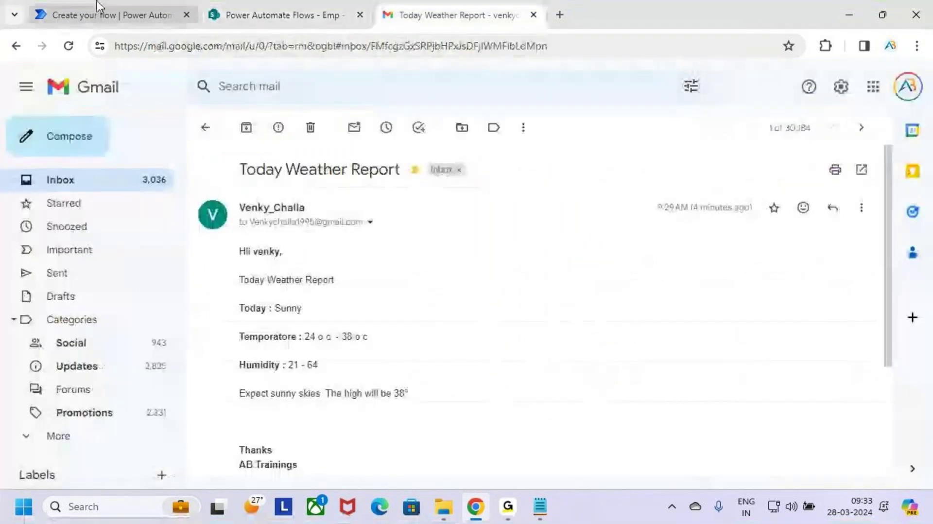
{"action": "left_click", "coordinate": [112, 15]}
{"action": "left_click", "coordinate": [525, 215]}
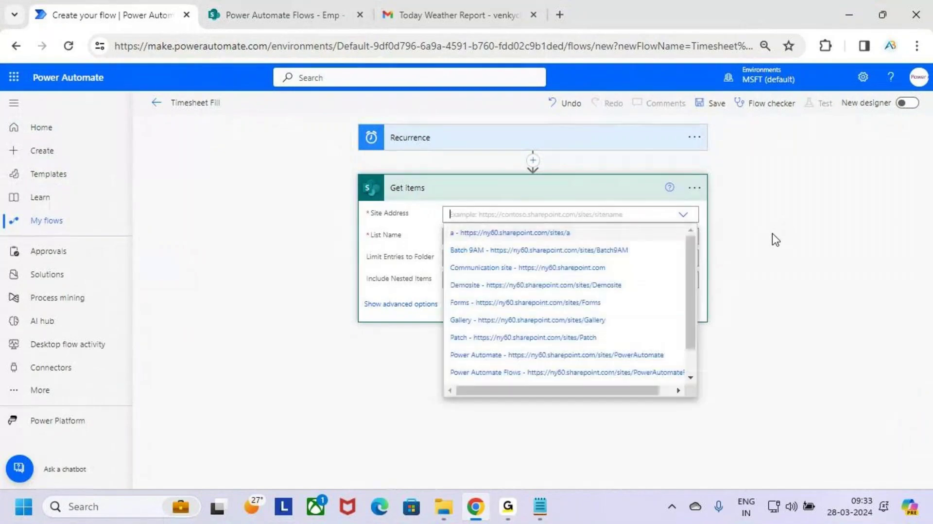
{"action": "left_click", "coordinate": [517, 375]}
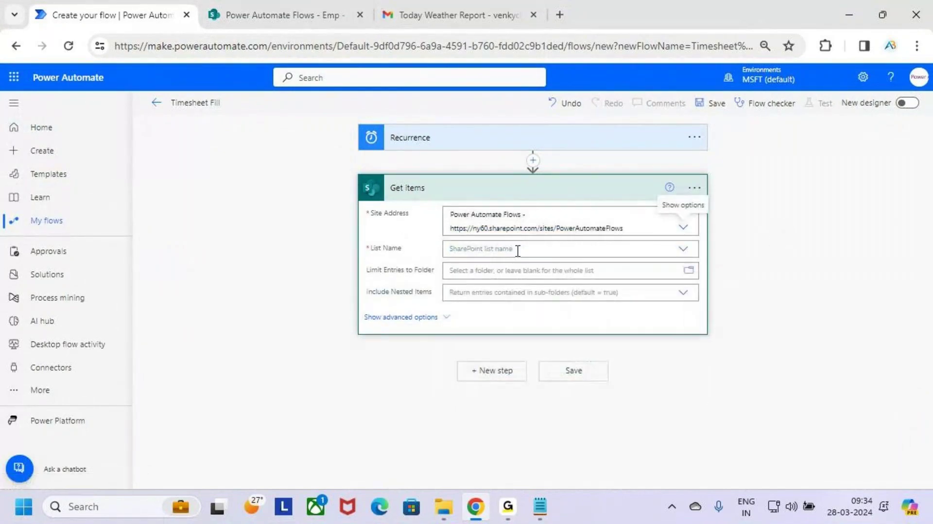
{"action": "left_click", "coordinate": [497, 249]}
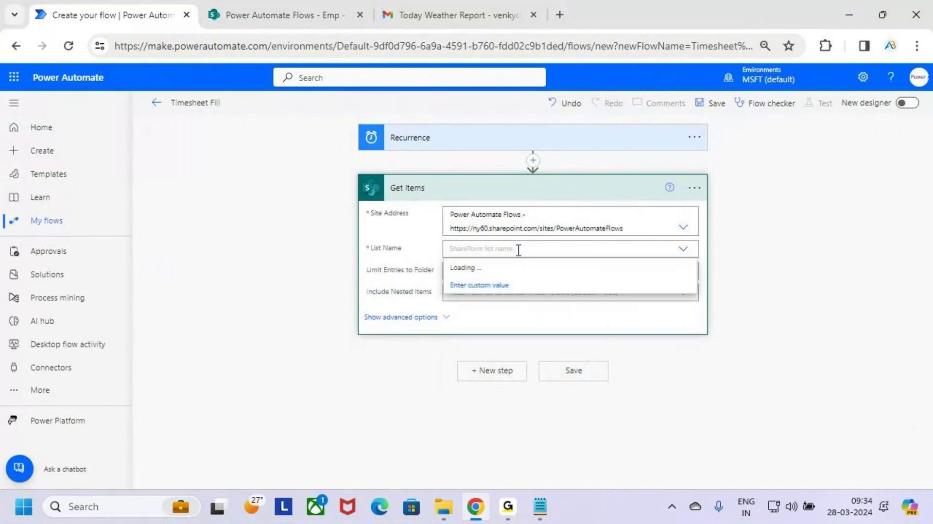
{"action": "left_click", "coordinate": [474, 269]}
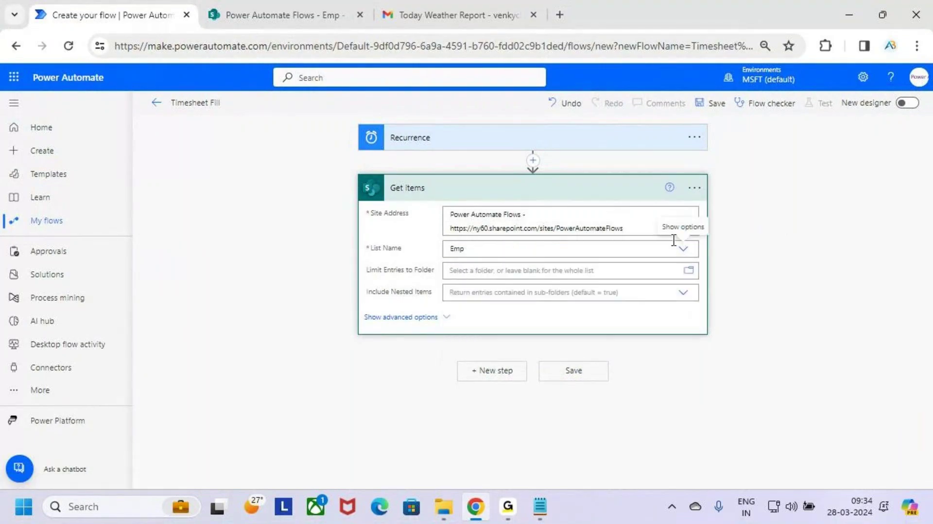
{"action": "left_click", "coordinate": [622, 195]}
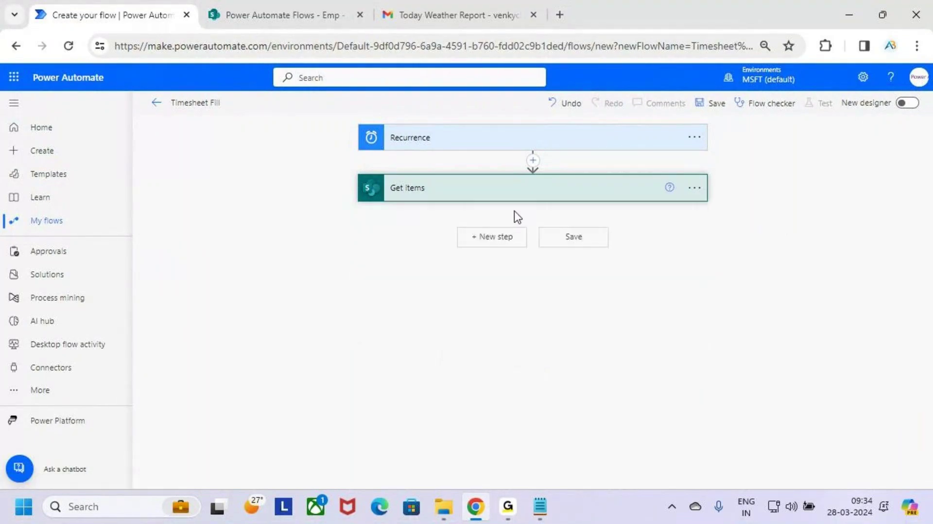
Step: Add an Office 365 Outlook Send an email (V2) action after Get items
{"action": "left_click", "coordinate": [500, 242]}
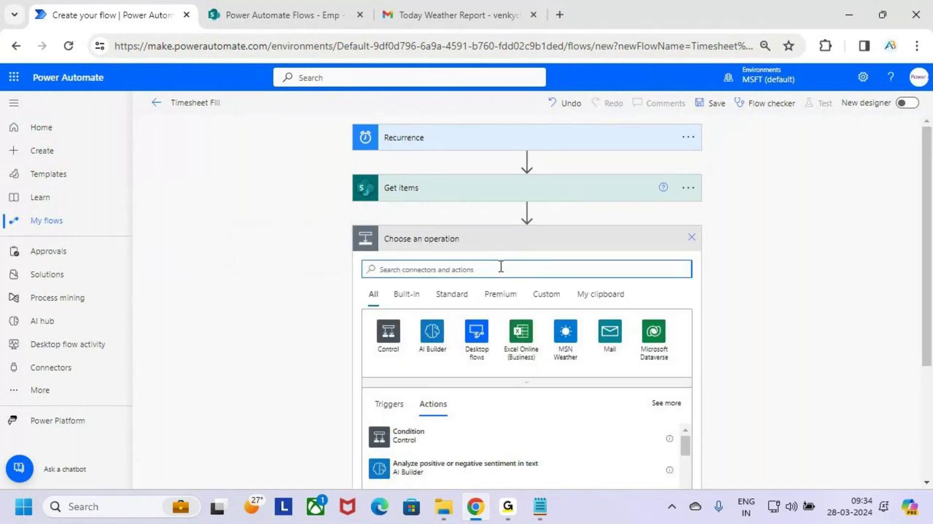
{"action": "type", "text": "send an email"}
{"action": "scroll", "coordinate": [538, 276], "scroll_direction": "down", "scroll_amount": 3}
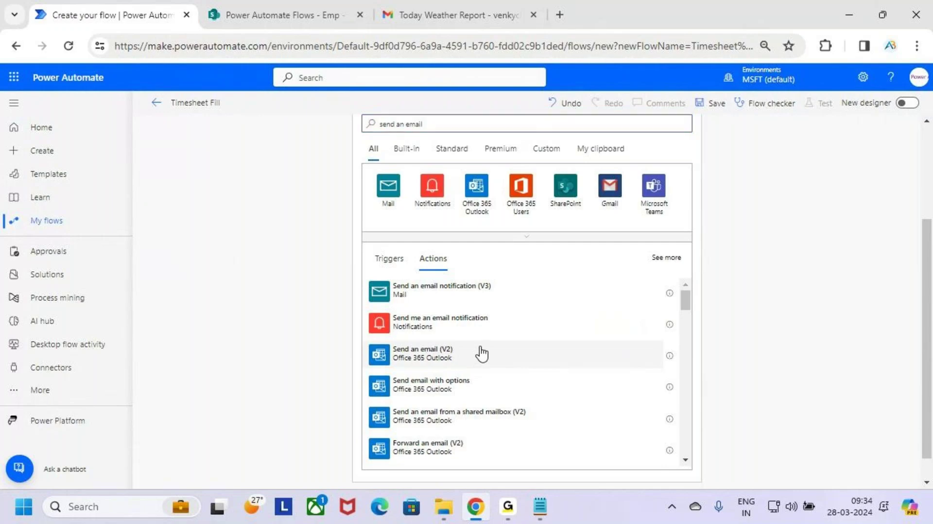
{"action": "left_click", "coordinate": [481, 353]}
Step: Fill the email action's To field with dynamic content from Get items, consulting the columns of the Emp list
{"action": "left_click", "coordinate": [493, 267]}
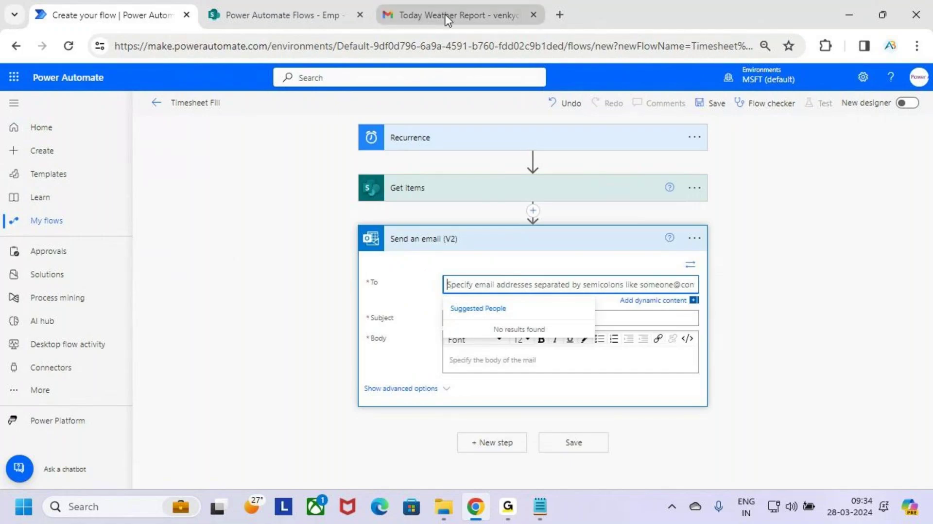
{"action": "left_click", "coordinate": [282, 15]}
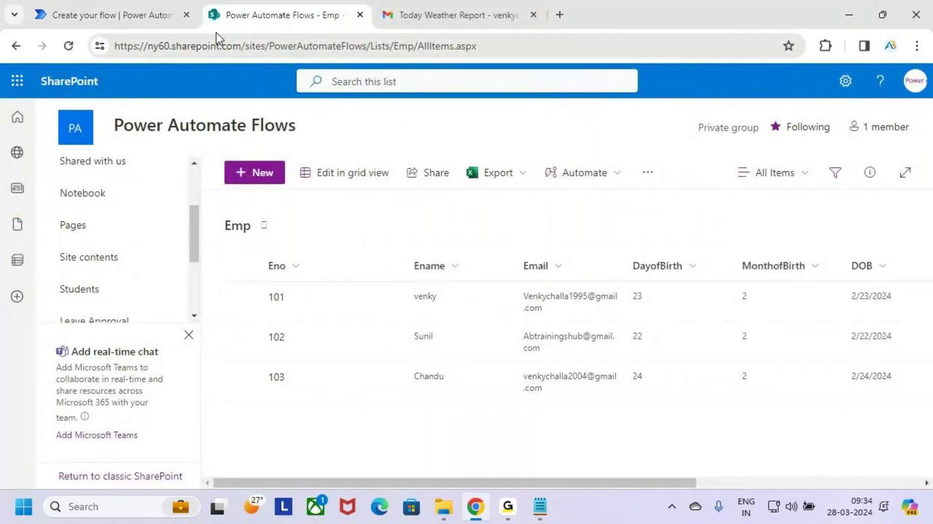
{"action": "left_click", "coordinate": [152, 6]}
{"action": "left_click", "coordinate": [662, 301]}
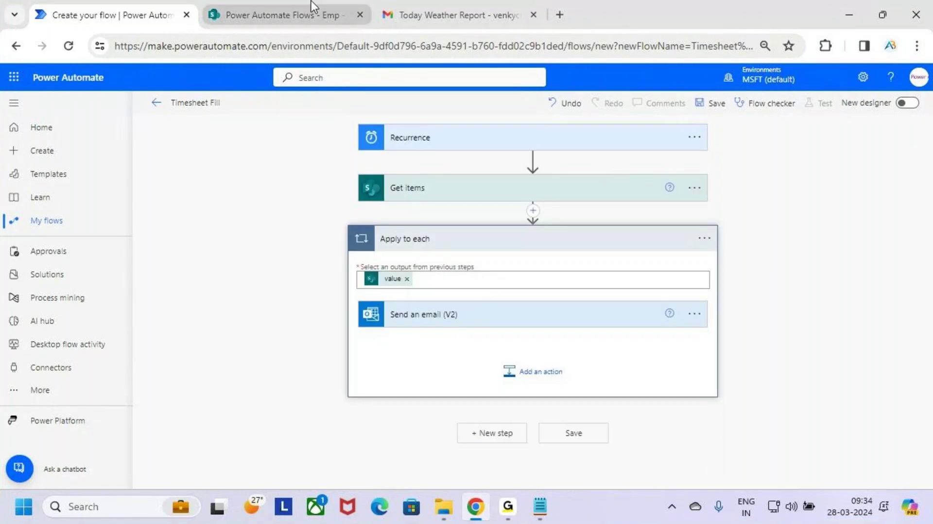
{"action": "left_click", "coordinate": [296, 2]}
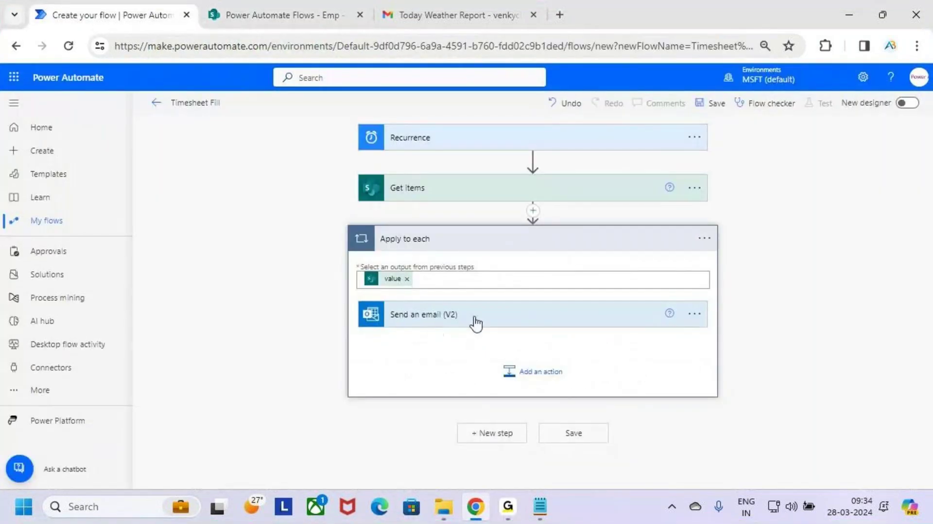
Step: Set the subject of the Send an email (V2) action to "Pls Fill the Timesheet"
{"action": "left_click", "coordinate": [474, 323]}
{"action": "scroll", "coordinate": [479, 323], "scroll_direction": "down", "scroll_amount": 2}
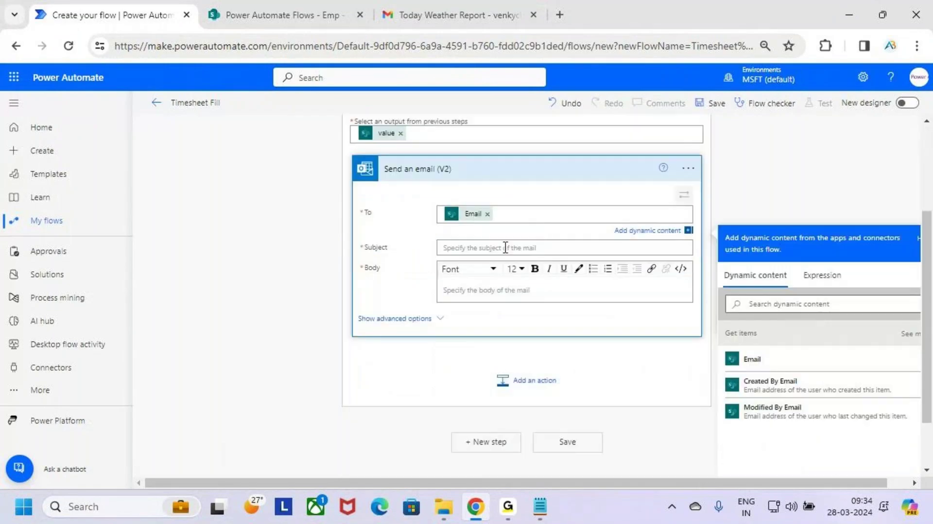
{"action": "left_click", "coordinate": [505, 248]}
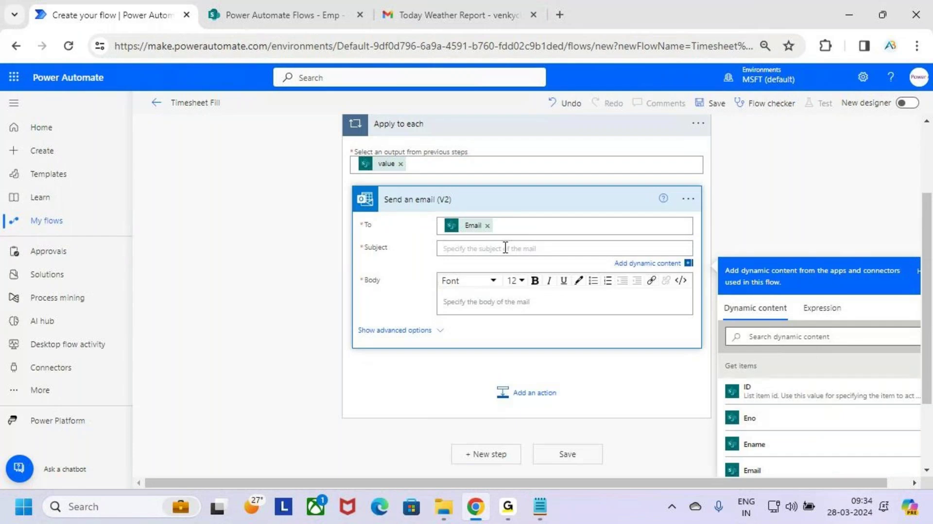
{"action": "type", "text": "Pl"}
{"action": "key", "text": "BackSpace"}
{"action": "key", "text": "BackSpace"}
{"action": "type", "text": "Pls Fill the Timesg"}
{"action": "key", "text": "BackSpace"}
{"action": "type", "text": "heet"}
Step: Begin the email body with the greeting "Hii", the Ename dynamic content from Get items and a comma
{"action": "left_click", "coordinate": [491, 304]}
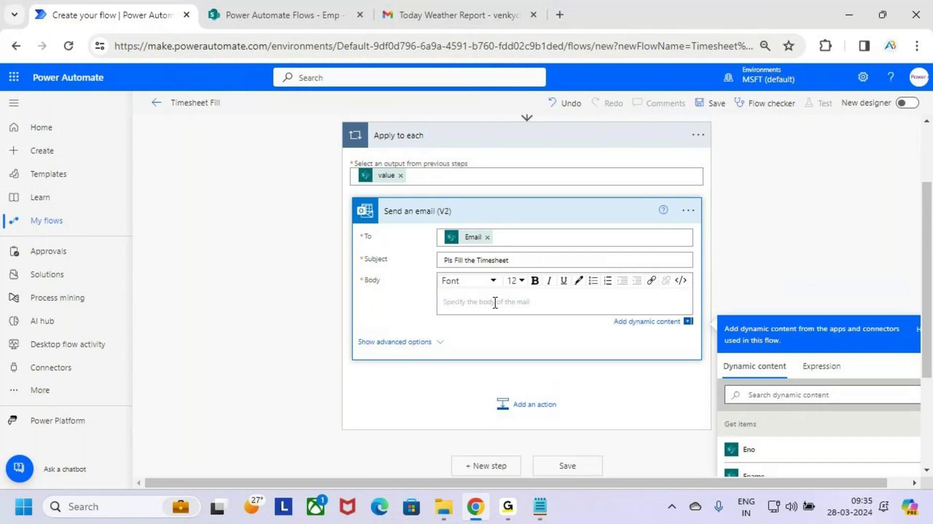
{"action": "type", "text": "Hii"}
{"action": "scroll", "coordinate": [870, 191], "scroll_direction": "down", "scroll_amount": 1}
{"action": "scroll", "coordinate": [873, 191], "scroll_direction": "down", "scroll_amount": 2}
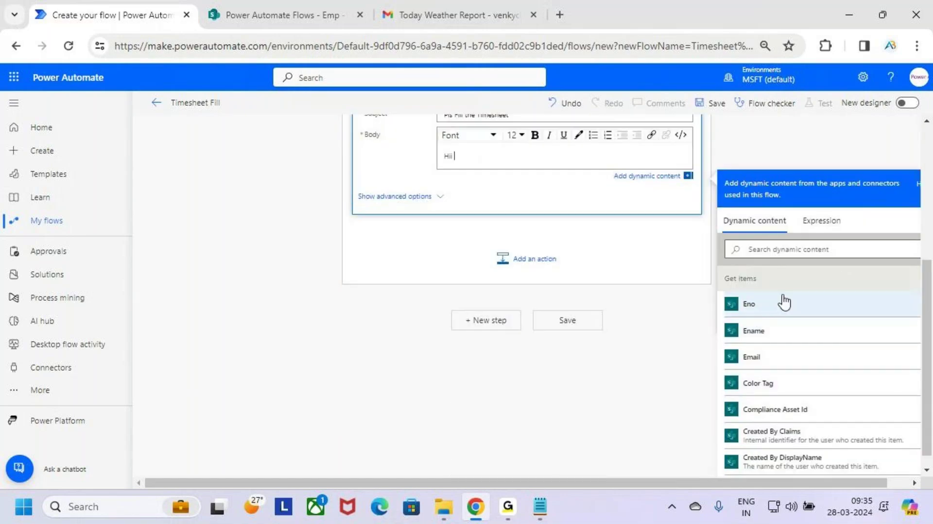
{"action": "left_click", "coordinate": [780, 332]}
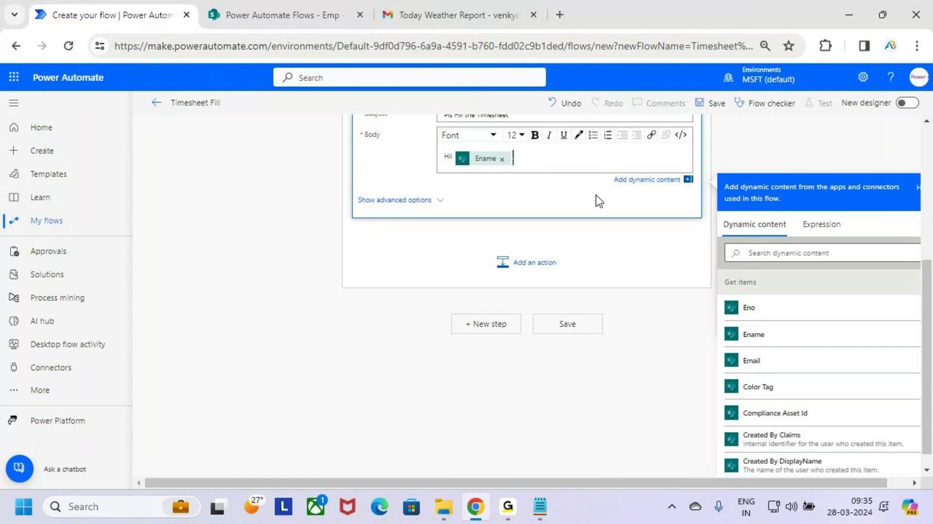
{"action": "key", "text": "shift+Left"}
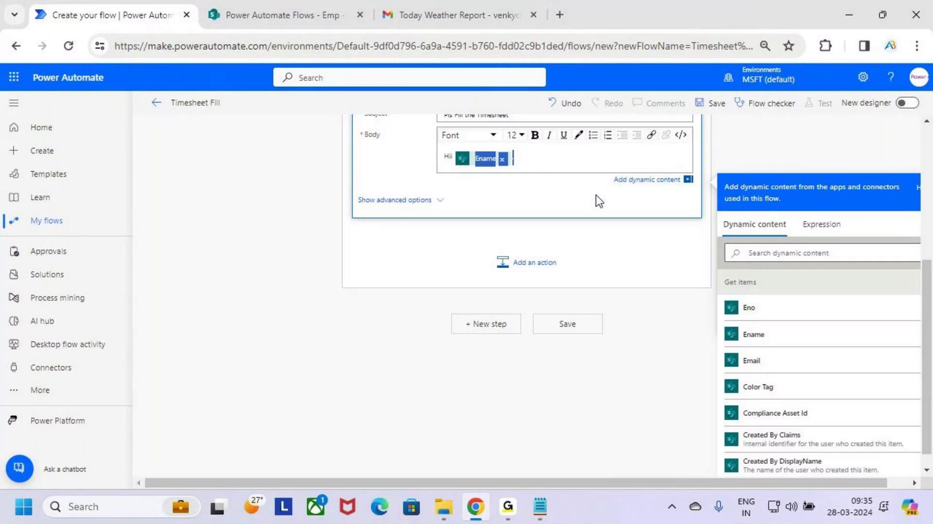
{"action": "left_click", "coordinate": [543, 159]}
{"action": "type", "text": ","}
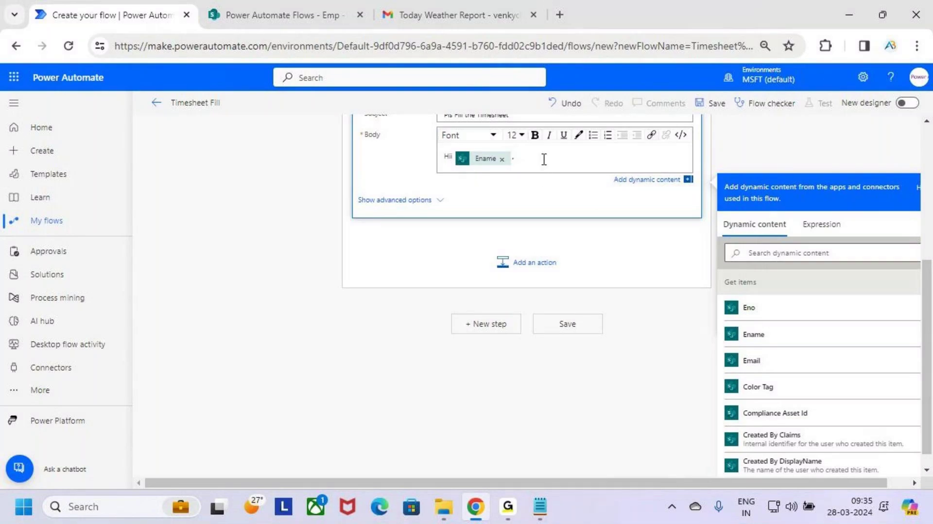
{"action": "key", "text": "Return"}
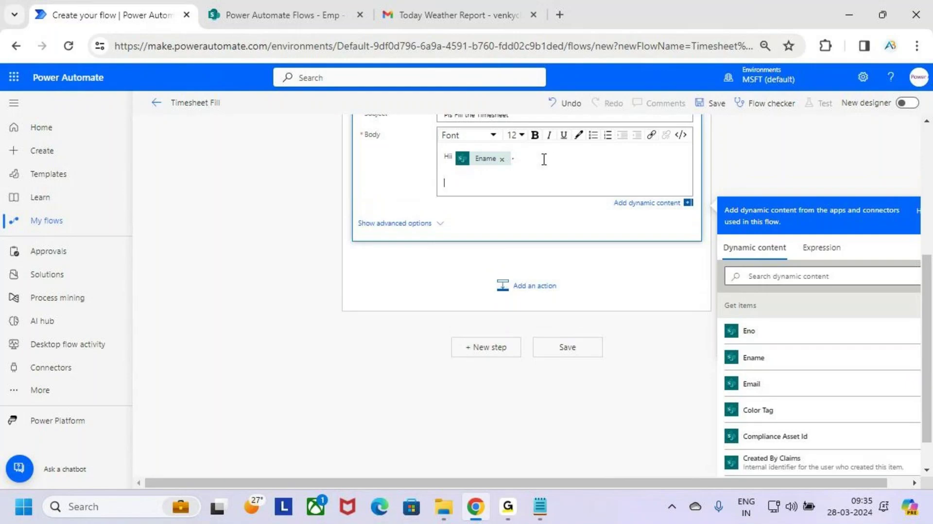
Step: Add the body line "Pls Fill the Timesheet for the Current Week before 5 PM" below the greeting
{"action": "type", "text": "Pls Fill the Timesheet for the"}
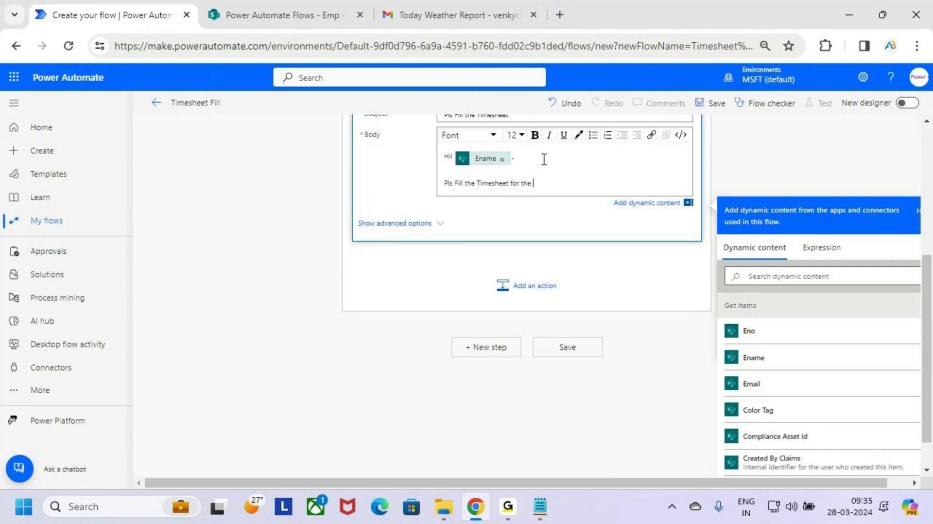
{"action": "key", "text": "BackSpace"}
{"action": "type", "text": "Current Wek"}
{"action": "key", "text": "BackSpace"}
{"action": "type", "text": "ek"}
{"action": "key", "text": "Return"}
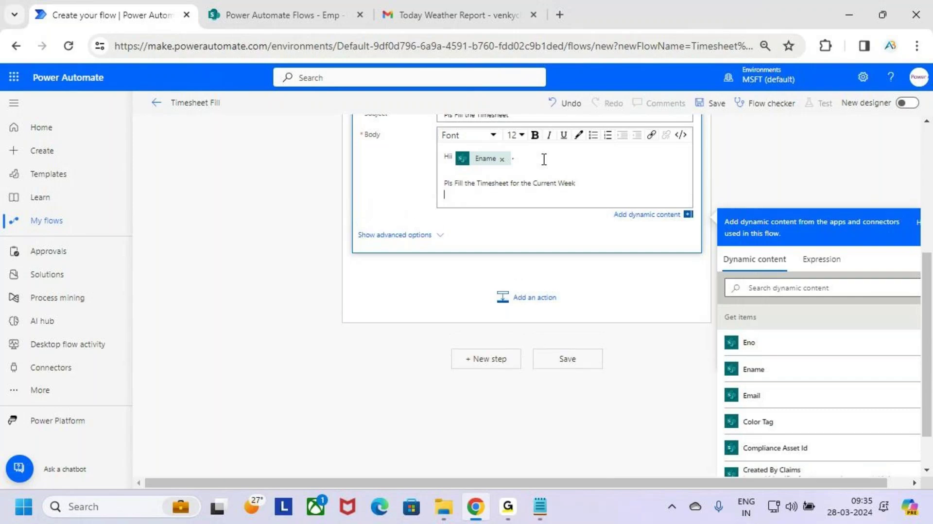
{"action": "key", "text": "BackSpace"}
{"action": "key", "text": "Return"}
{"action": "key", "text": "BackSpace"}
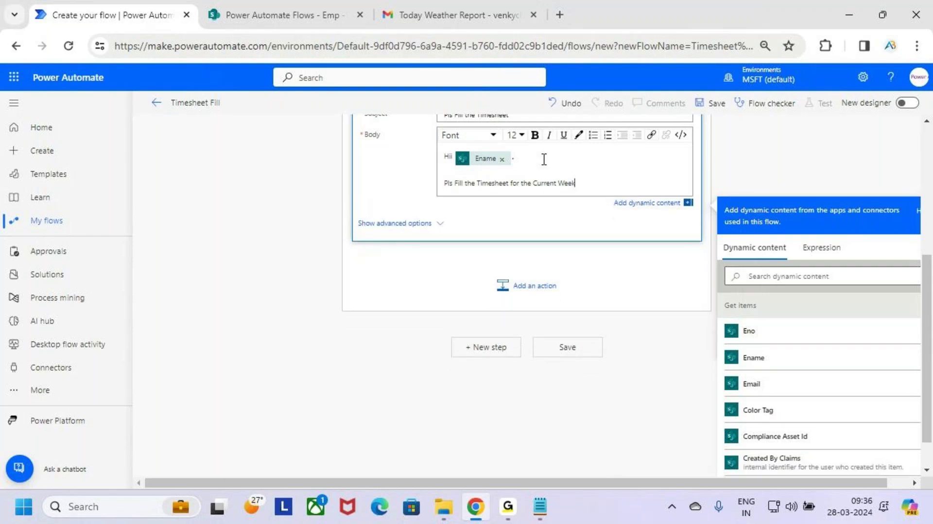
{"action": "type", "text": "before"}
{"action": "key", "text": "BackSpace"}
{"action": "type", "text": "5 PM"}
{"action": "key", "text": "Return"}
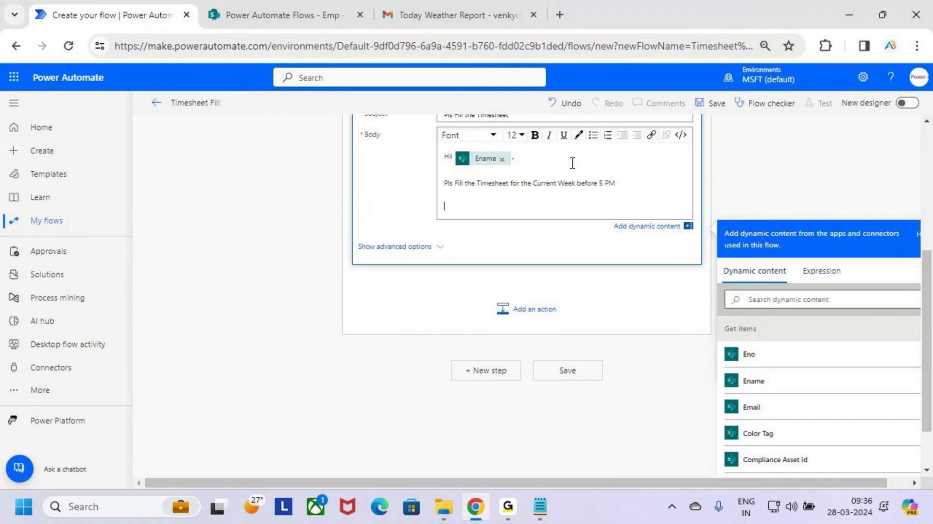
Step: Add the line "If Already done Igoner this Email." to the email body, followed by blank lines
{"action": "type", "text": "If Already done Igoner this E"}
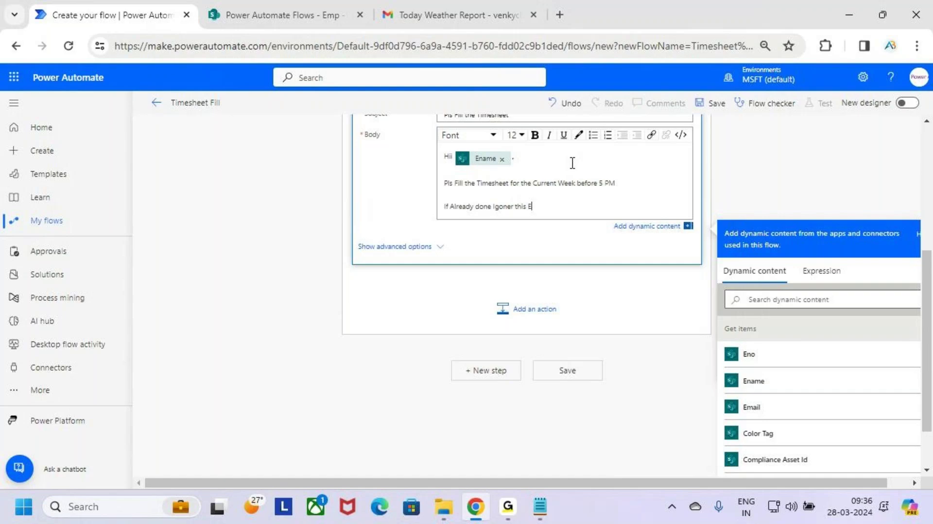
{"action": "type", "text": "mail."}
{"action": "key", "text": "Return"}
{"action": "key", "text": "Return"}
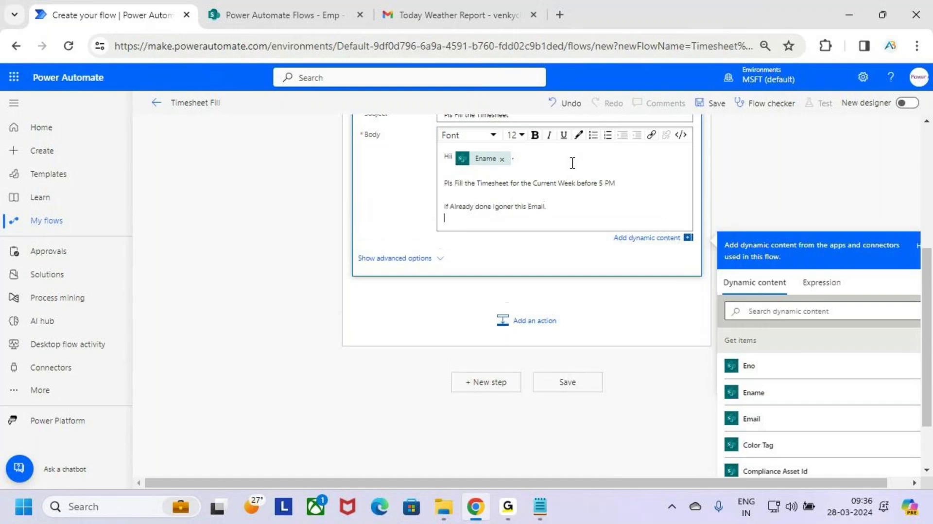
Step: End the email body with a two-line sign-off reading "Thanks" and "AB Trainings"
{"action": "type", "text": "Thanks"}
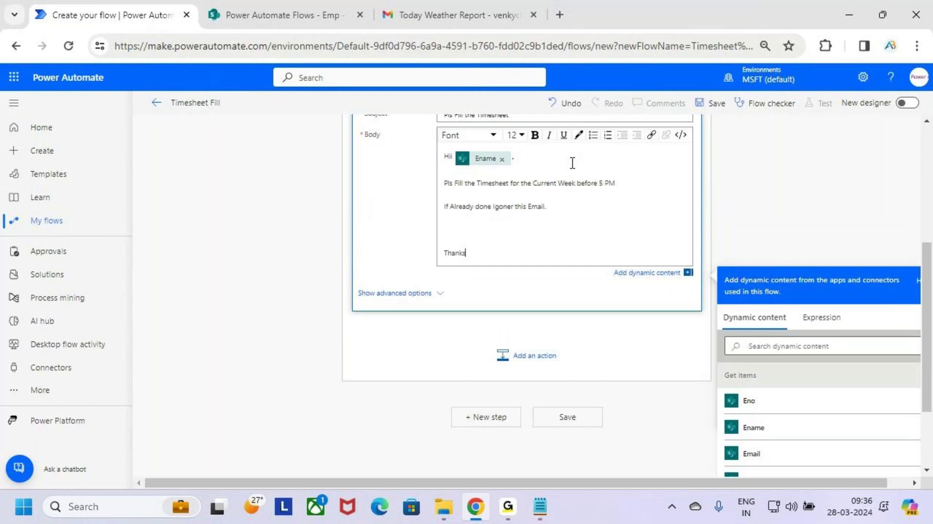
{"action": "key", "text": "Return"}
{"action": "key", "text": "BackSpace"}
{"action": "key", "text": "BackSpace"}
{"action": "key", "text": "BackSpace"}
{"action": "type", "text": "ks"}
{"action": "key", "text": "Return"}
{"action": "type", "text": "AB"}
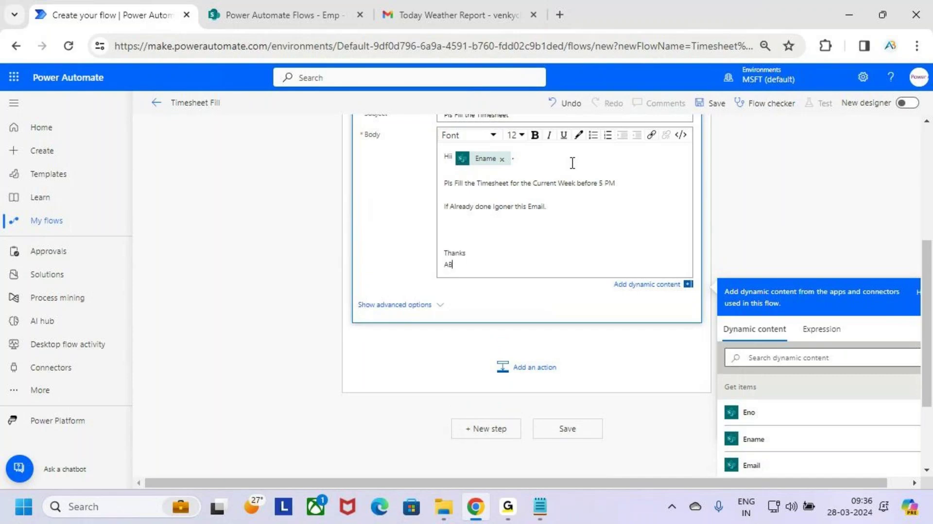
{"action": "type", "text": " Trainings"}
Step: Make the two sign-off lines at the end of the email body bold
{"action": "key", "text": "shift+Home"}
{"action": "key", "text": "shift+Up"}
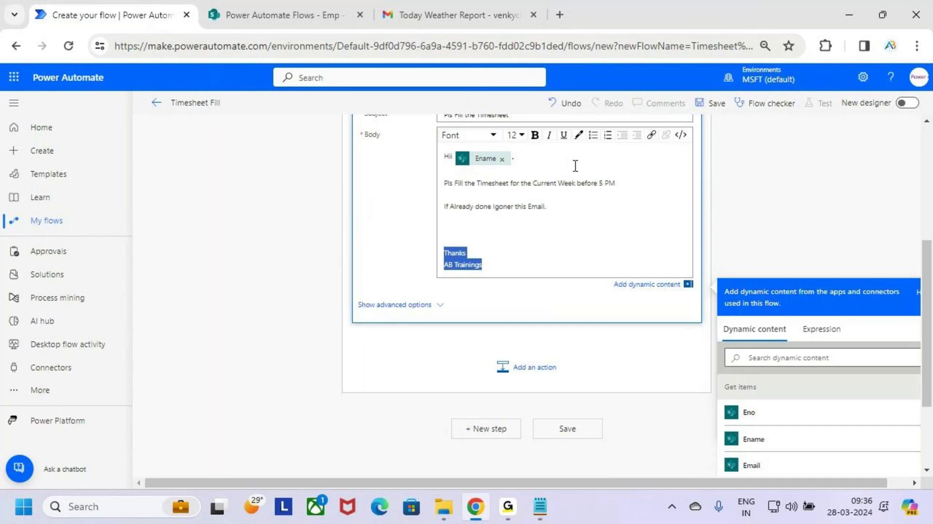
{"action": "left_click", "coordinate": [534, 135]}
{"action": "left_click", "coordinate": [542, 191]}
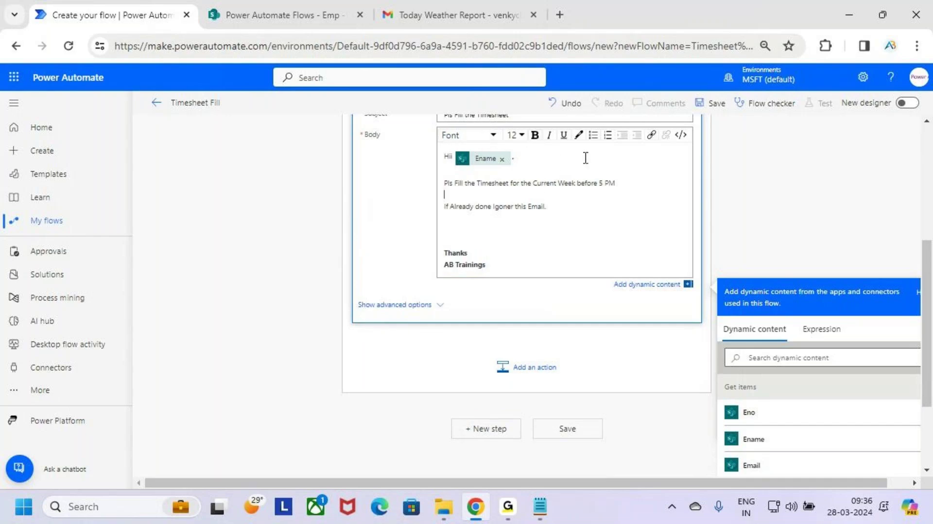
Step: Review the wording of the email body, and collapse the email action and the Apply to each loop
{"action": "scroll", "coordinate": [584, 159], "scroll_direction": "up", "scroll_amount": 2}
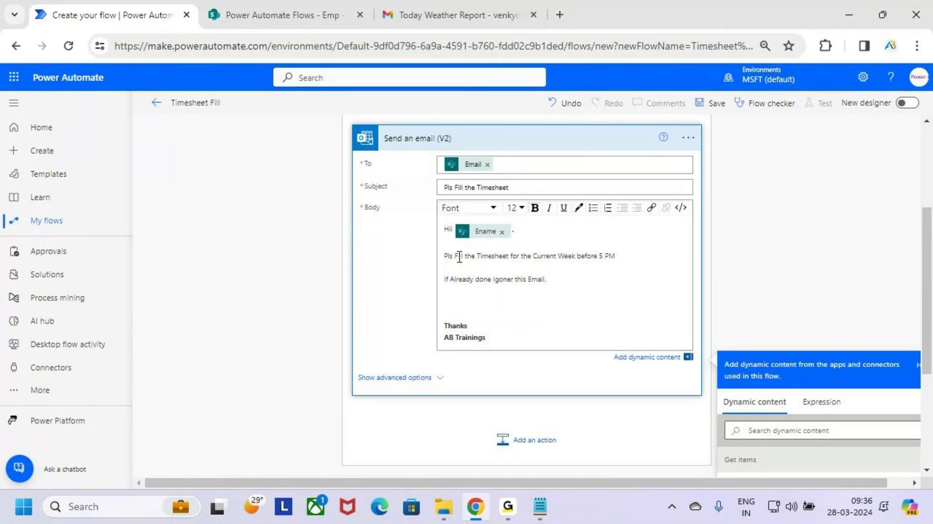
{"action": "left_click_drag", "start_coordinate": [454, 255], "coordinate": [621, 251]}
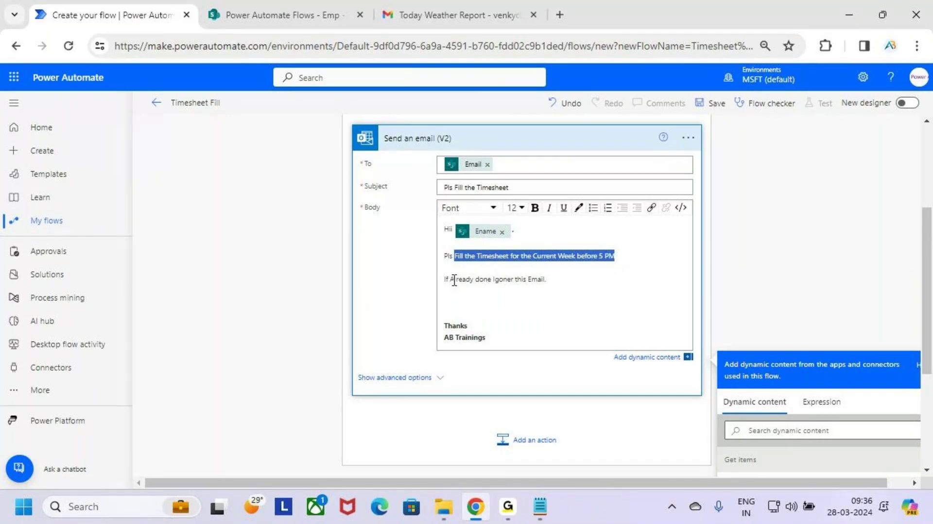
{"action": "left_click_drag", "start_coordinate": [454, 280], "coordinate": [585, 285]}
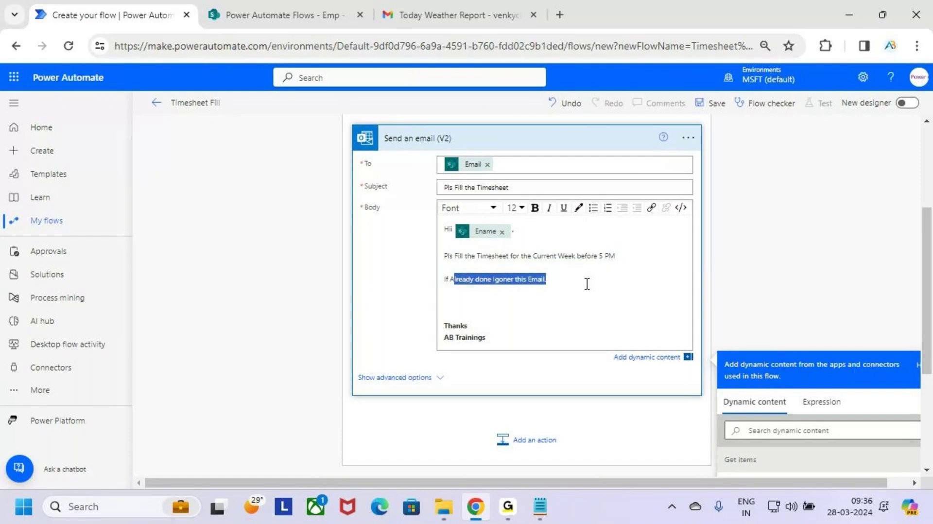
{"action": "left_click", "coordinate": [586, 283]}
{"action": "scroll", "coordinate": [576, 293], "scroll_direction": "up", "scroll_amount": 3}
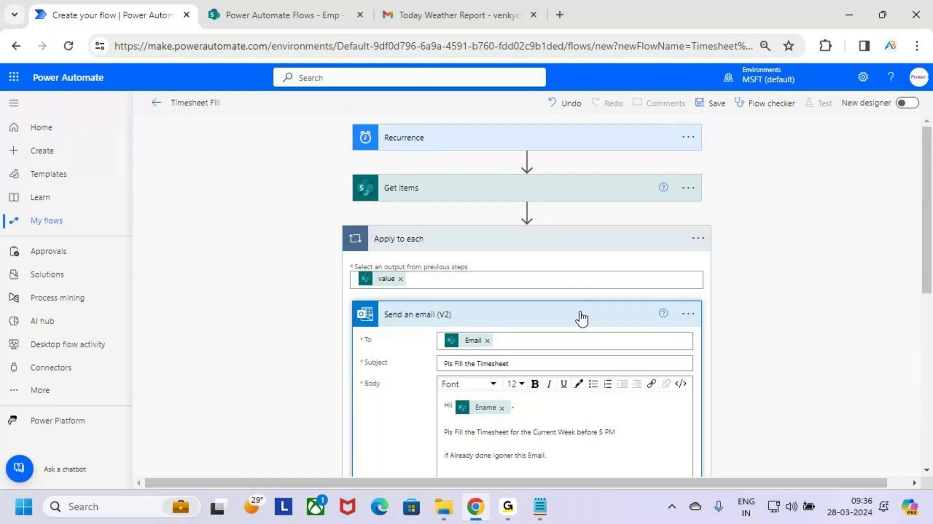
{"action": "left_click", "coordinate": [581, 316]}
{"action": "left_click", "coordinate": [562, 252]}
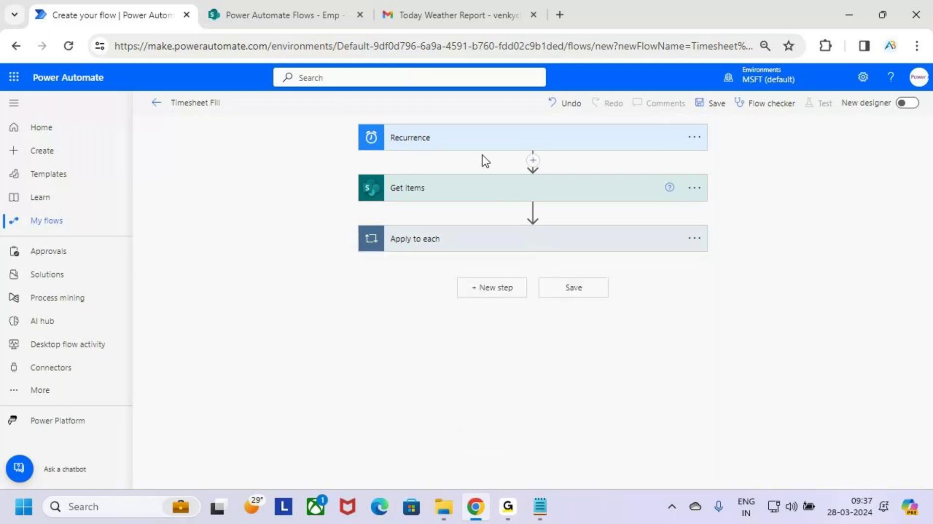
Step: Open the Recurrence trigger for editing with its advanced options shown
{"action": "left_click", "coordinate": [474, 146]}
{"action": "left_click", "coordinate": [602, 144]}
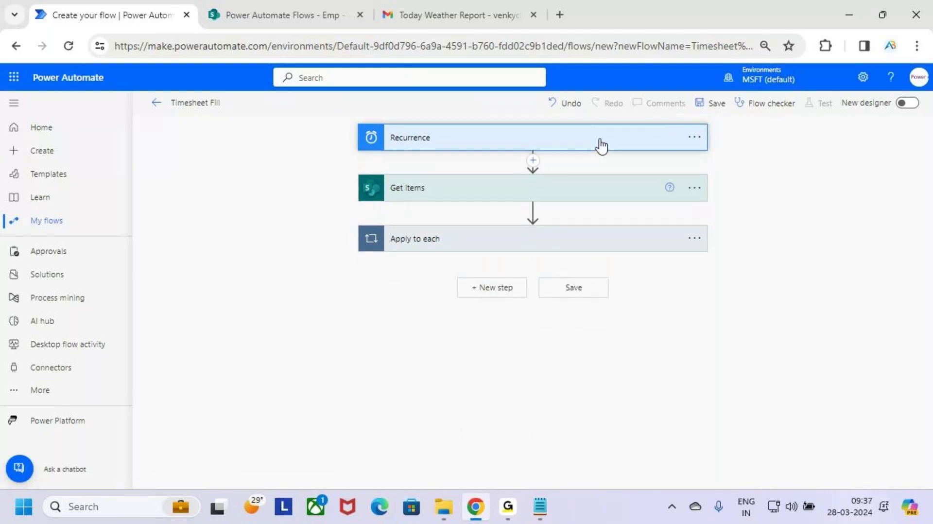
{"action": "left_click", "coordinate": [598, 145]}
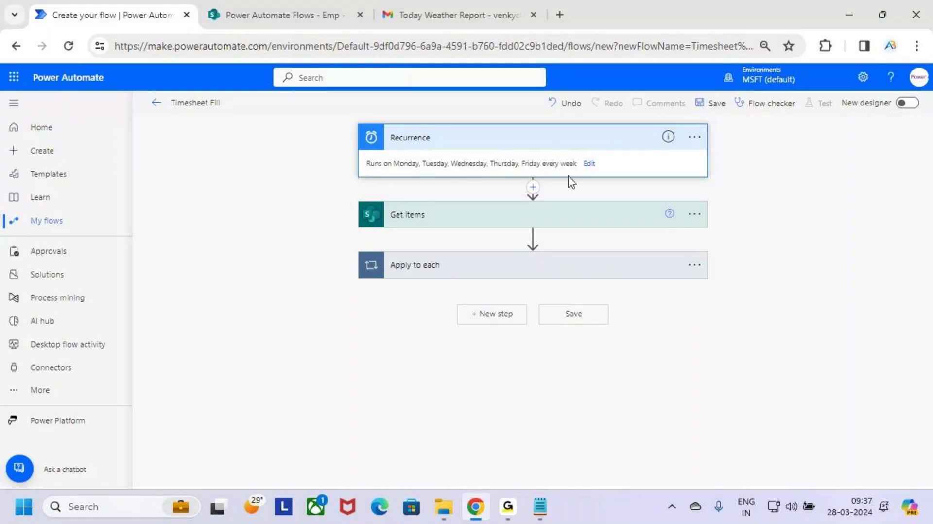
{"action": "left_click", "coordinate": [590, 165]}
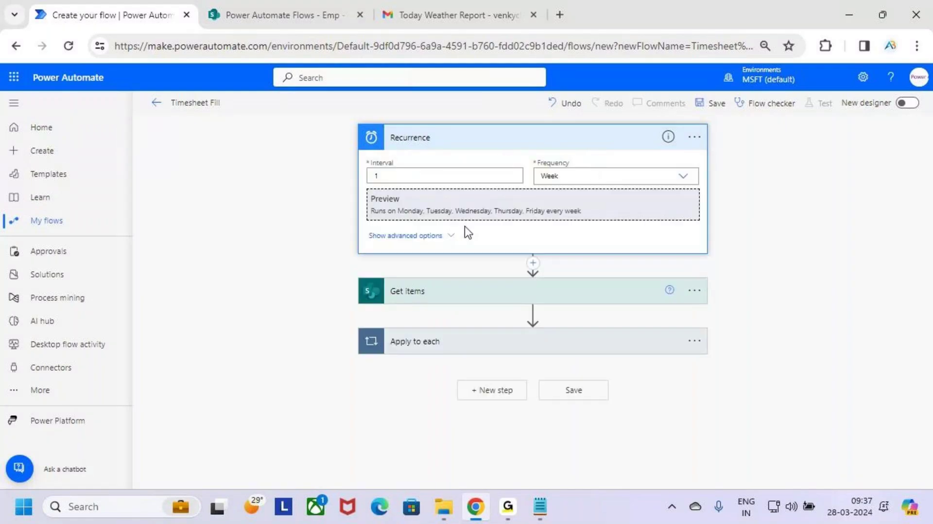
{"action": "left_click", "coordinate": [451, 241]}
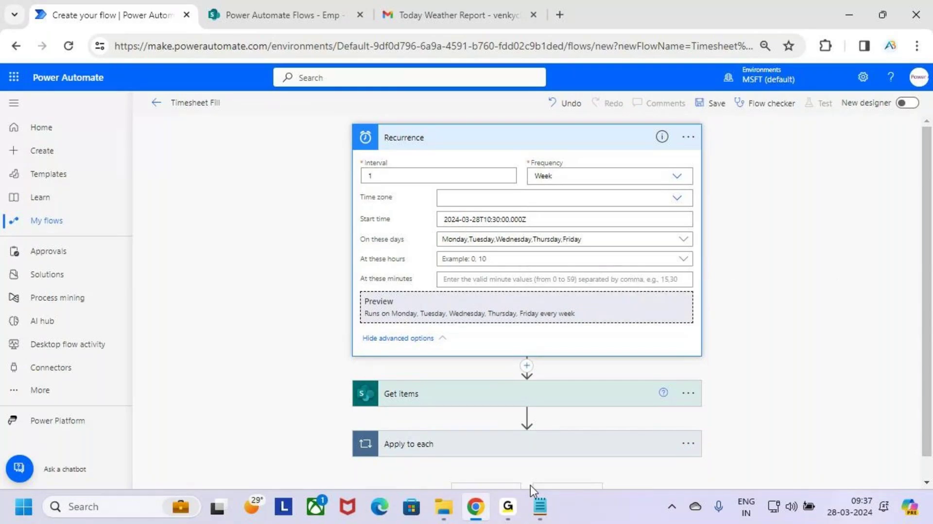
Step: Check the timesheet e-mail requirement in the Scheduled Colud Flows notes in Notepad, and return to the flow in the browser
{"action": "left_click", "coordinate": [539, 506]}
{"action": "left_click", "coordinate": [585, 435]}
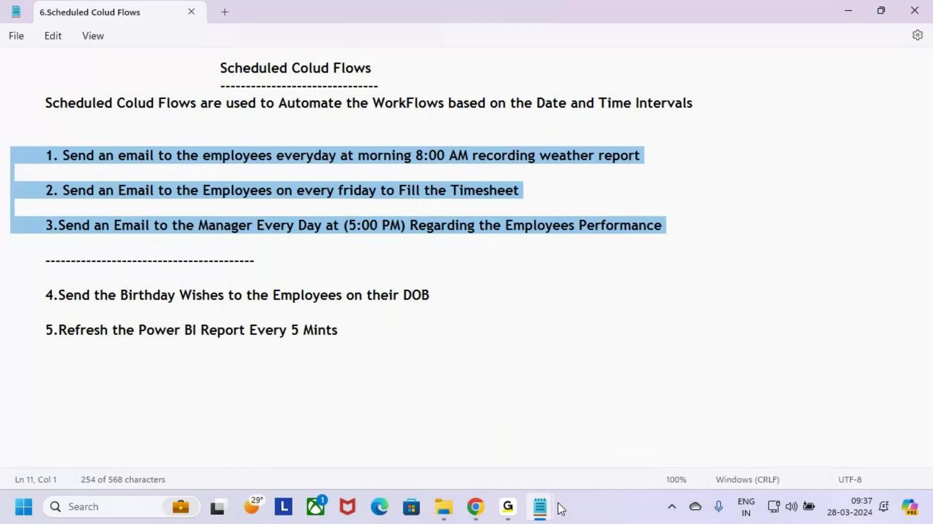
{"action": "mouse_move", "coordinate": [558, 502]}
{"action": "left_click", "coordinate": [514, 473]}
{"action": "left_click_drag", "start_coordinate": [297, 191], "coordinate": [412, 204]}
{"action": "key", "text": "alt+Tab"}
{"action": "key", "text": "alt+Tab"}
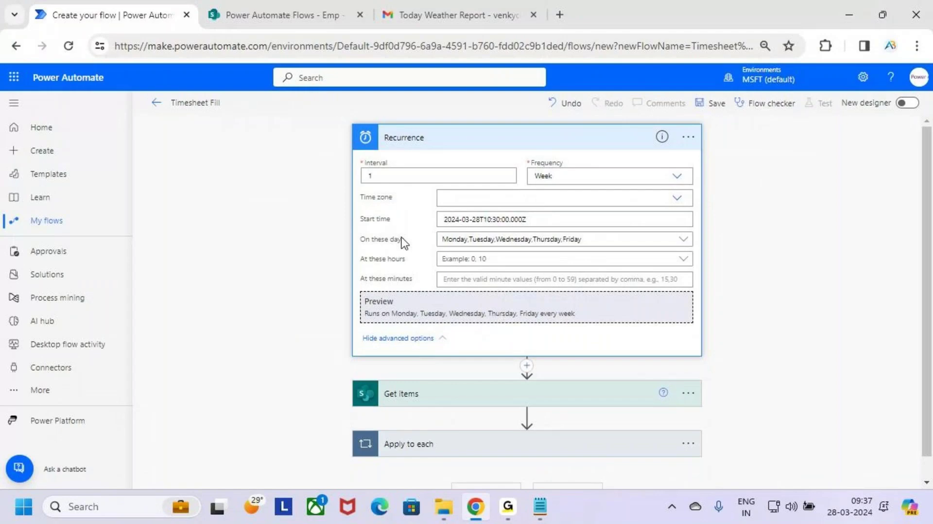
Step: Restrict the weekly recurrence to Friday by removing Monday through Thursday, and collapse the Recurrence trigger
{"action": "left_click", "coordinate": [681, 243]}
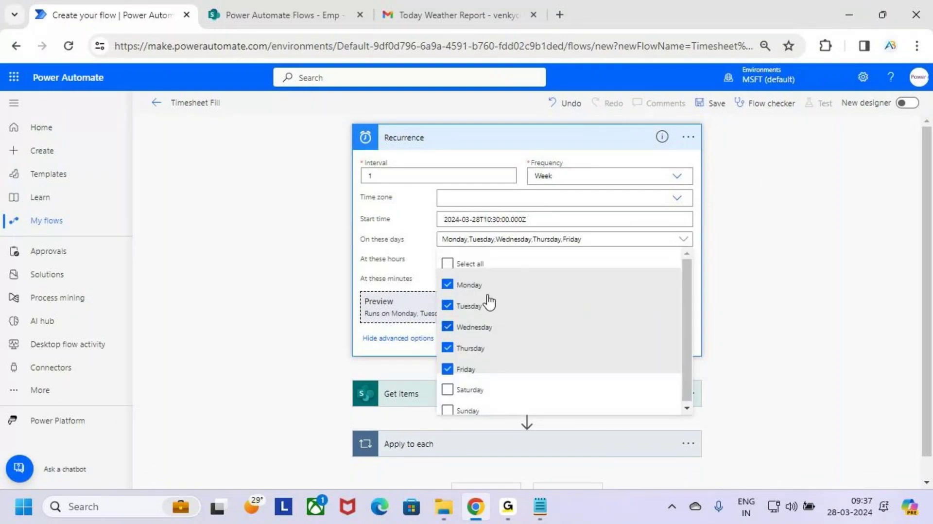
{"action": "left_click", "coordinate": [475, 285]}
{"action": "left_click", "coordinate": [476, 306]}
{"action": "left_click", "coordinate": [479, 327]}
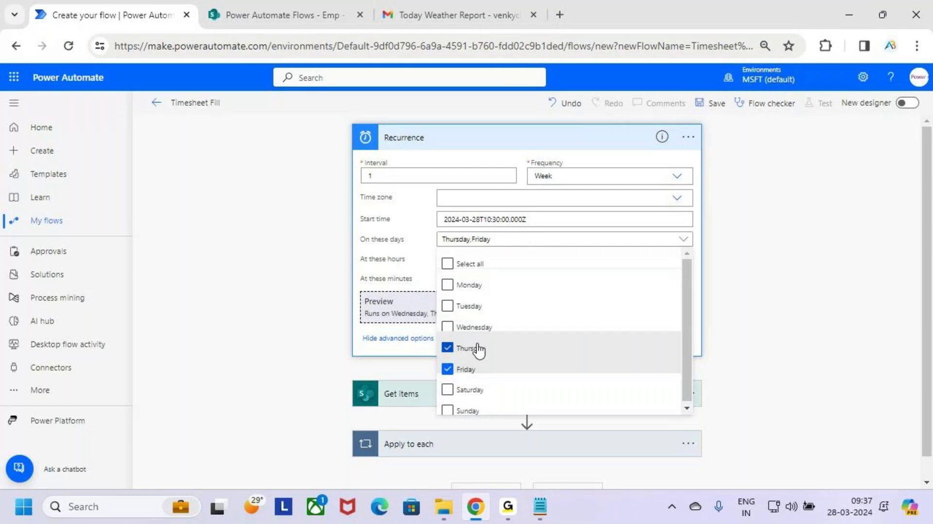
{"action": "left_click", "coordinate": [469, 346]}
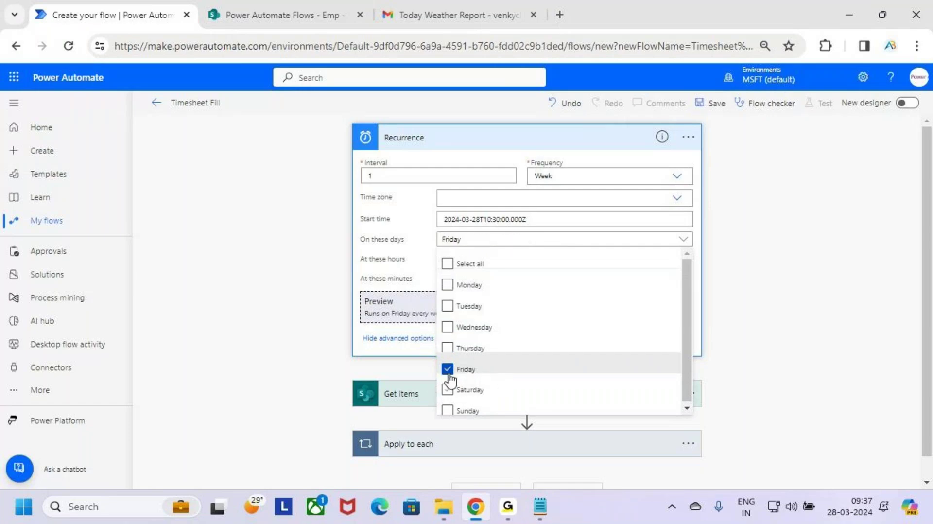
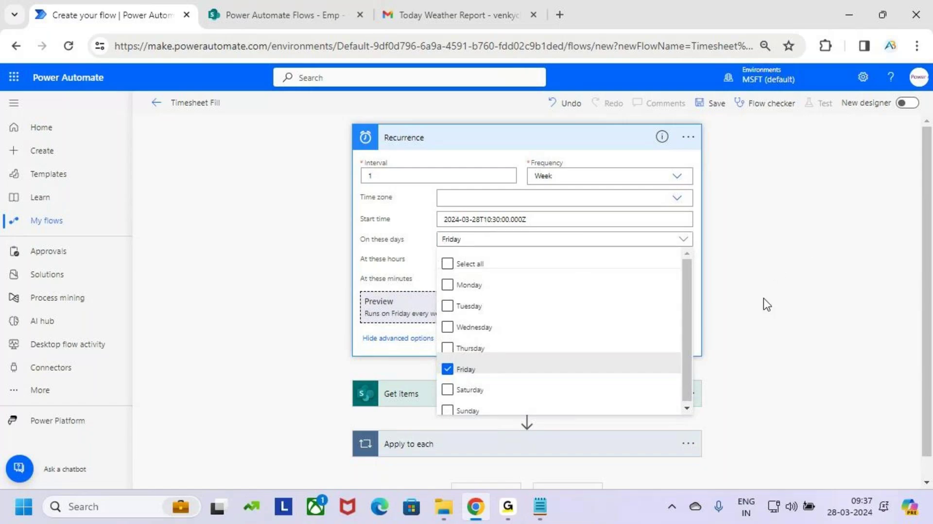
{"action": "left_click", "coordinate": [683, 240]}
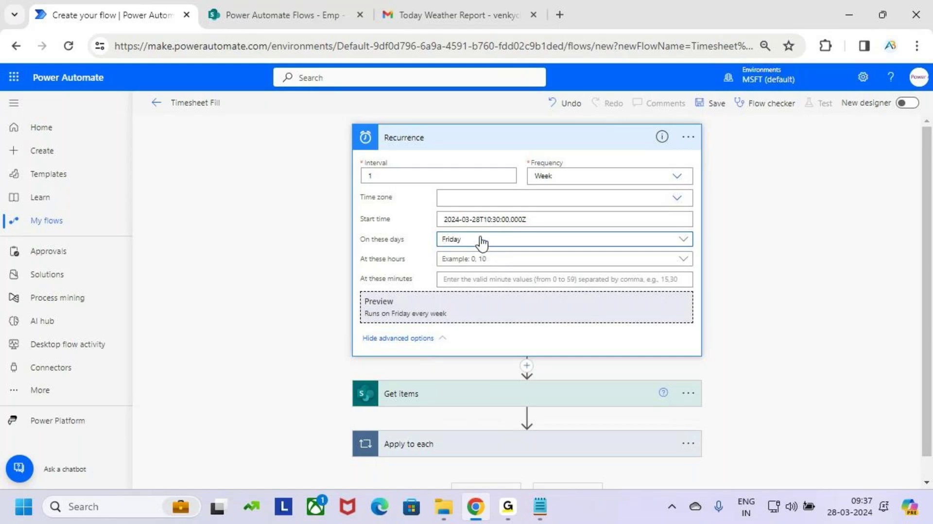
{"action": "scroll", "coordinate": [475, 286], "scroll_direction": "down", "scroll_amount": 1}
{"action": "scroll", "coordinate": [475, 285], "scroll_direction": "up", "scroll_amount": 1}
{"action": "left_click", "coordinate": [584, 137]}
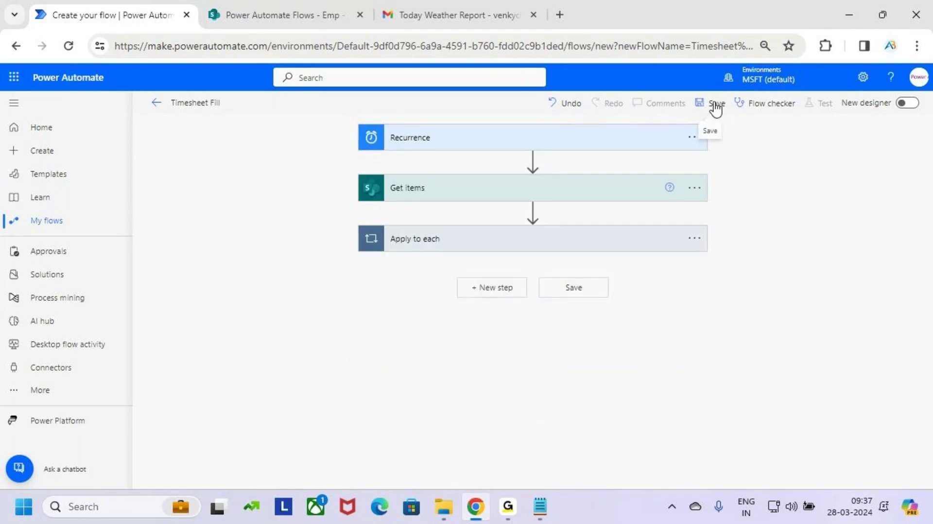
Step: Save the Timesheet Fill flow and run it as a manual test
{"action": "left_click", "coordinate": [712, 102]}
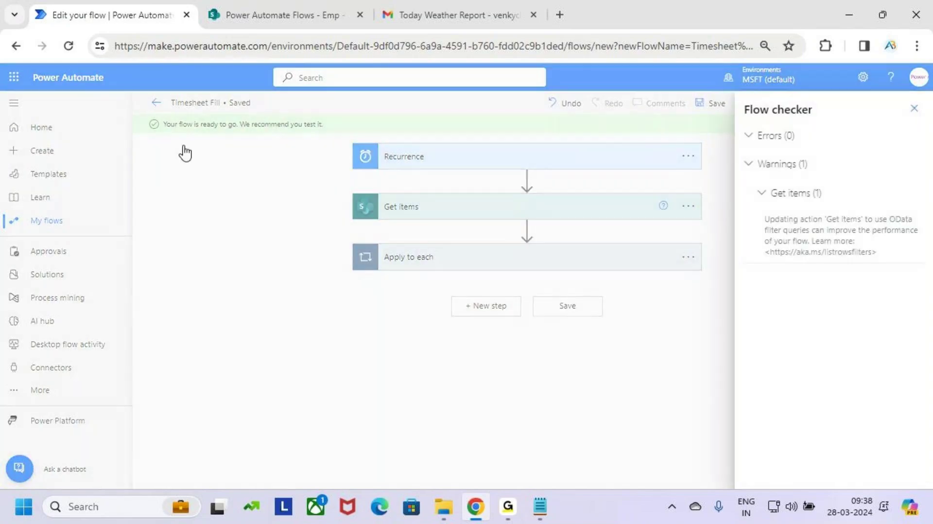
{"action": "left_click", "coordinate": [914, 107]}
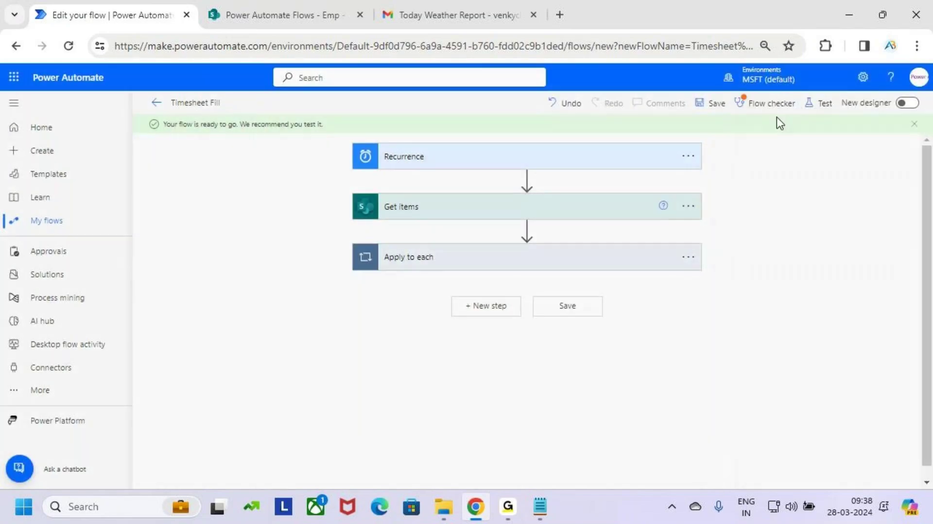
{"action": "left_click", "coordinate": [824, 104]}
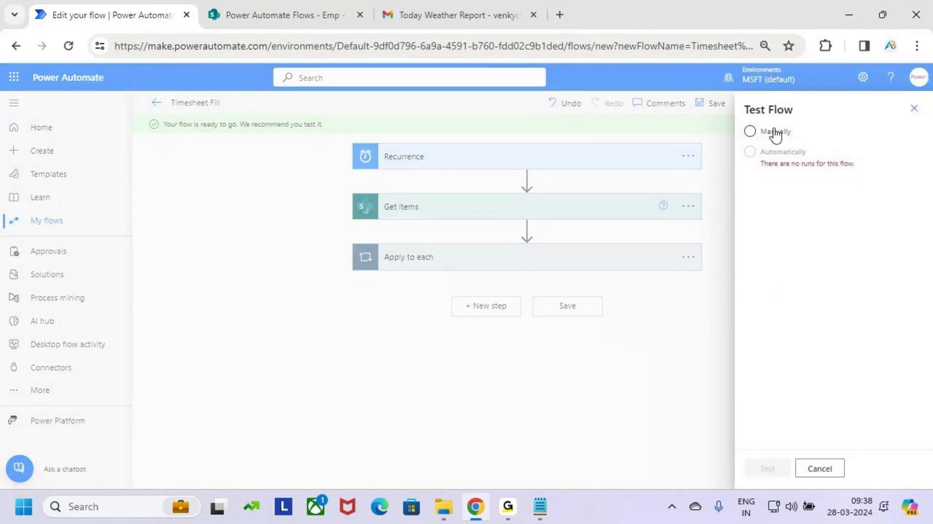
{"action": "left_click", "coordinate": [772, 132]}
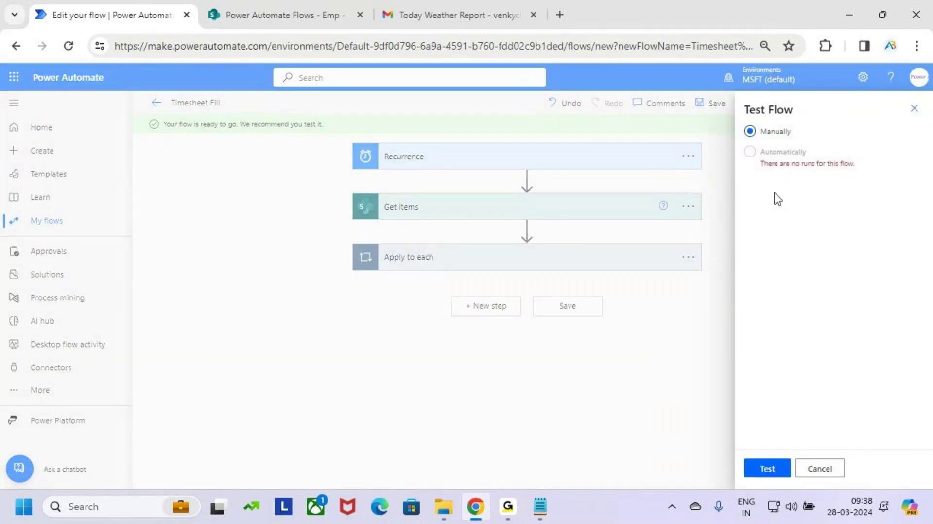
{"action": "left_click", "coordinate": [772, 463]}
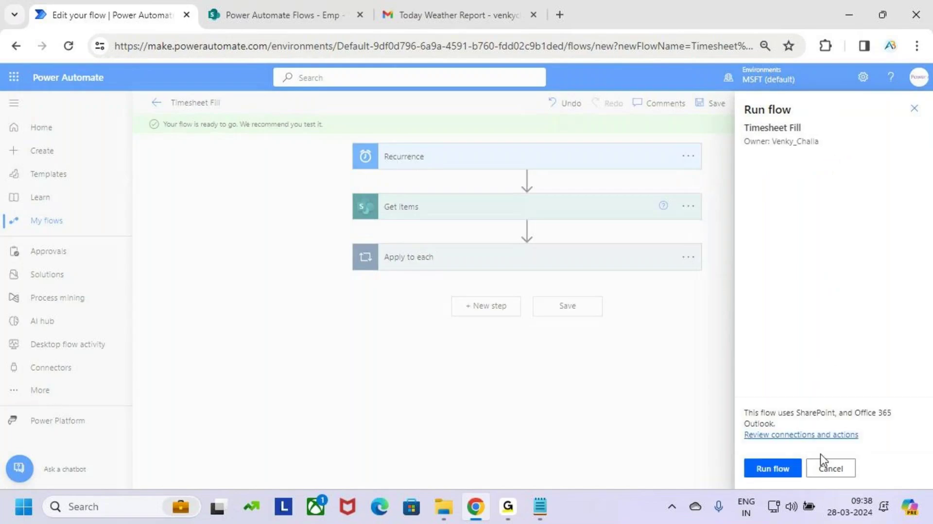
{"action": "left_click", "coordinate": [775, 467]}
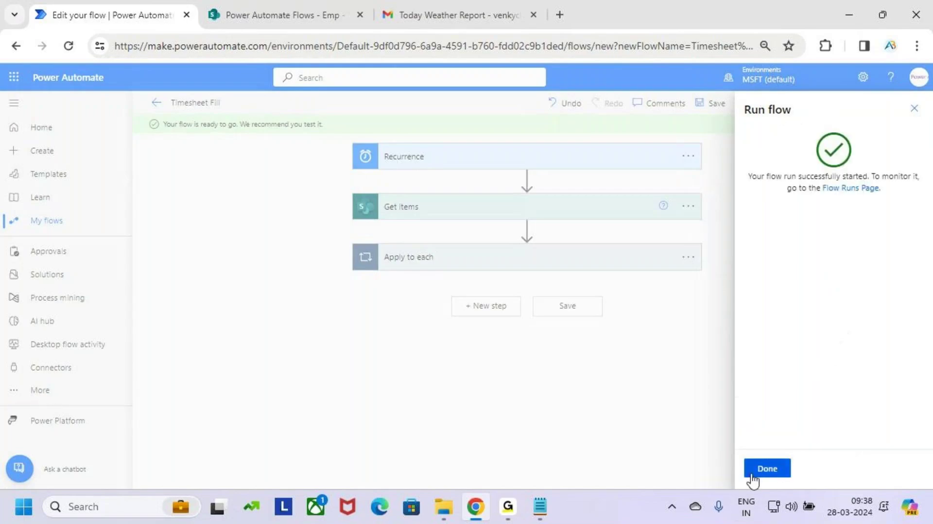
{"action": "left_click", "coordinate": [779, 471]}
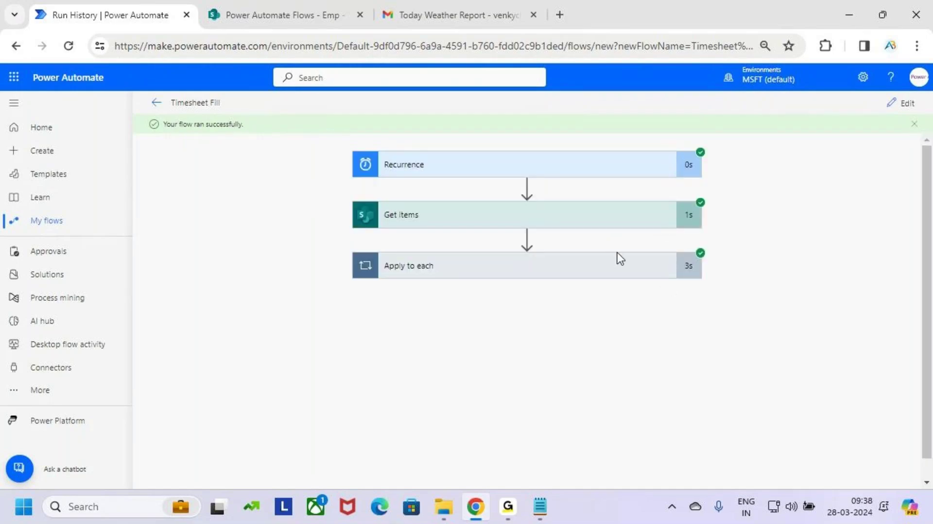
Step: Switch to Gmail and read the Pls Fill the Timesheet email in the first employee's inbox
{"action": "left_click", "coordinate": [432, 12]}
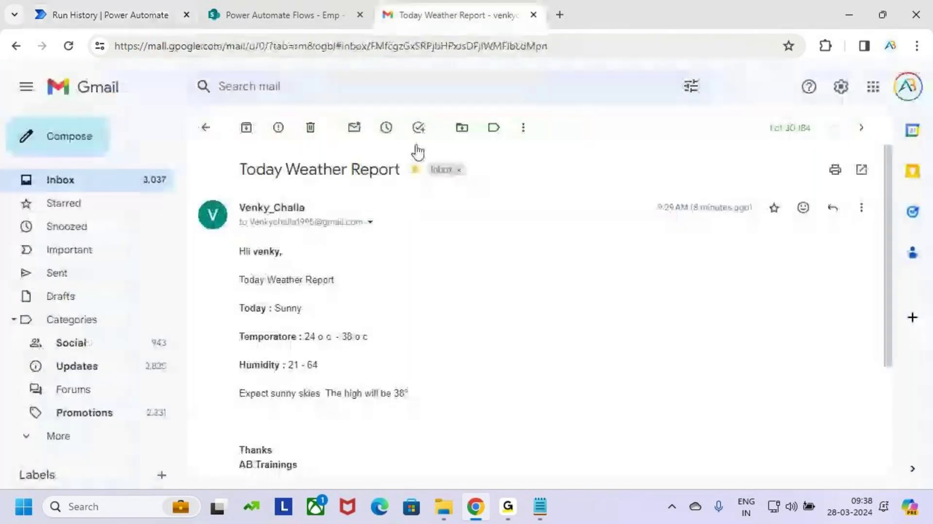
{"action": "left_click", "coordinate": [92, 182]}
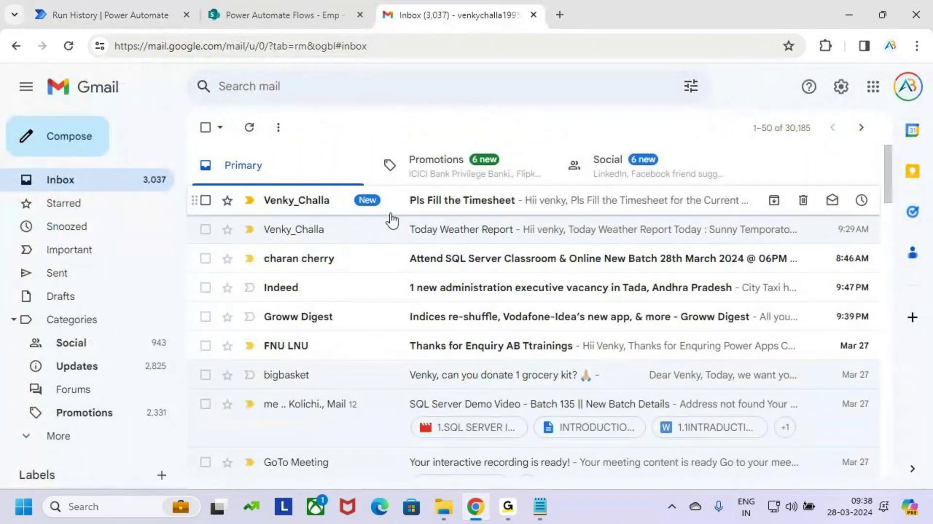
{"action": "left_click", "coordinate": [517, 213]}
{"action": "left_click_drag", "start_coordinate": [243, 168], "coordinate": [387, 169]}
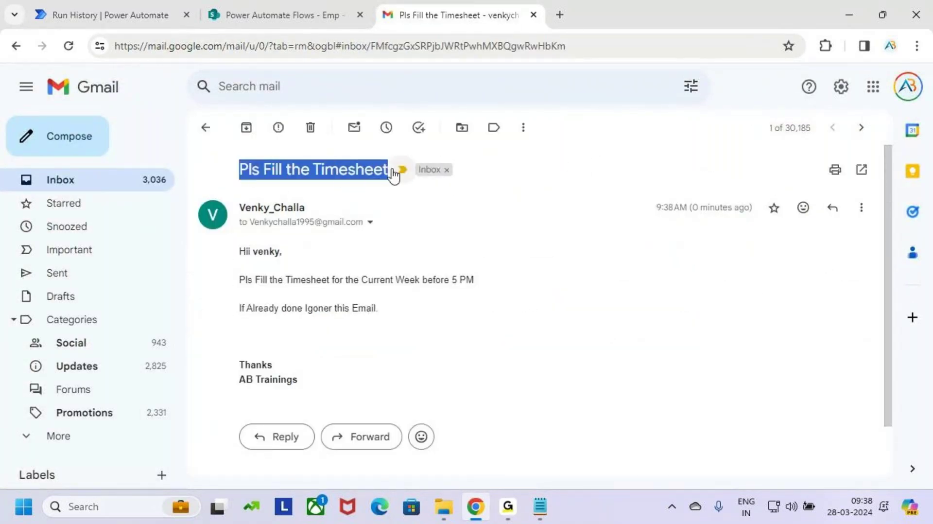
{"action": "left_click", "coordinate": [480, 241]}
{"action": "left_click_drag", "start_coordinate": [249, 260], "coordinate": [491, 285]}
{"action": "left_click", "coordinate": [495, 318]}
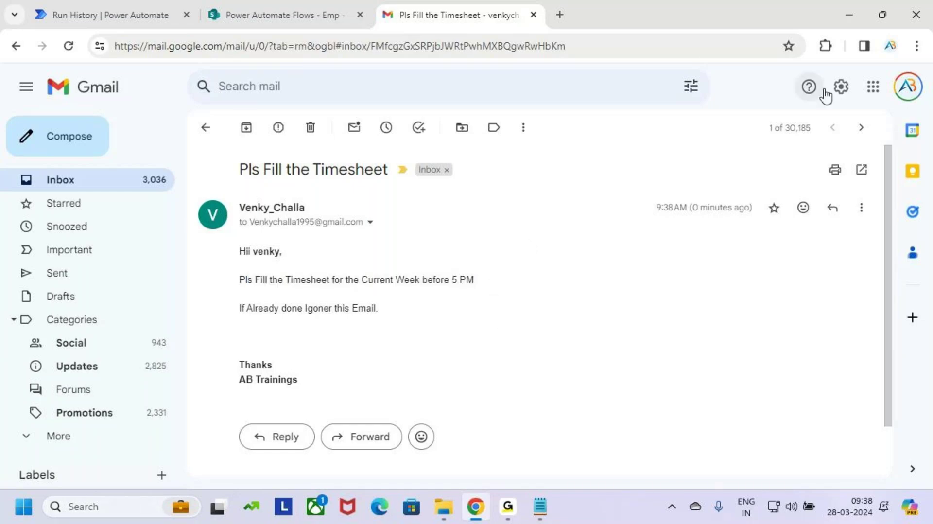
Step: Look up the second employee's address in the Emp list, and open that account's Gmail inbox in a new browser tab
{"action": "left_click", "coordinate": [291, 14]}
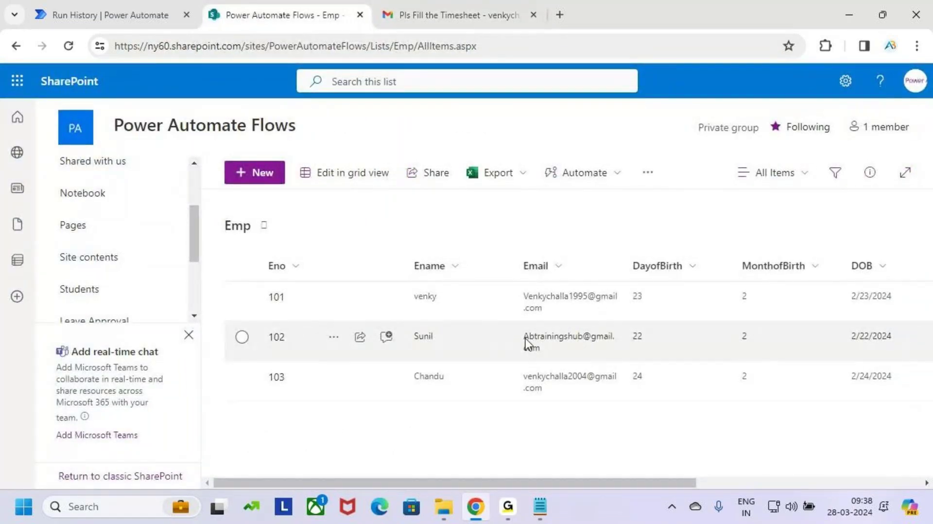
{"action": "left_click", "coordinate": [466, 15]}
{"action": "left_click", "coordinate": [560, 16]}
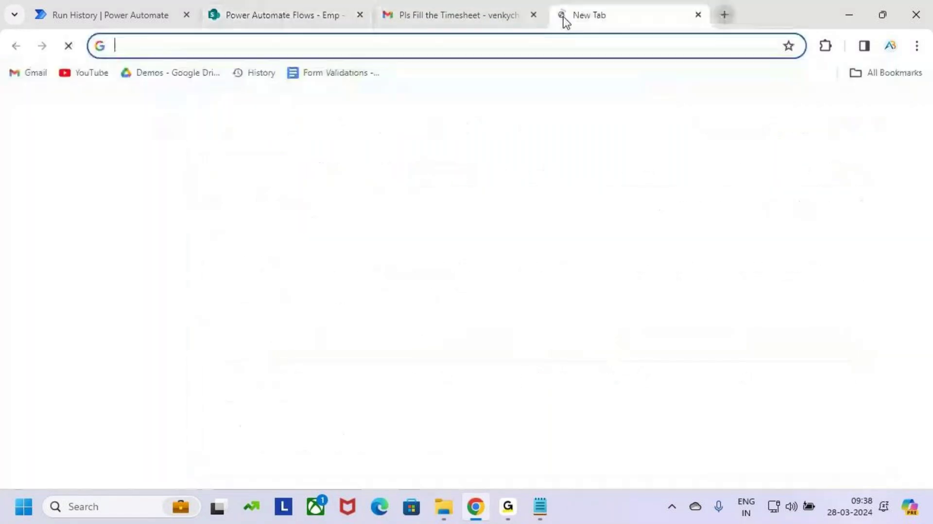
{"action": "left_click", "coordinate": [905, 111]}
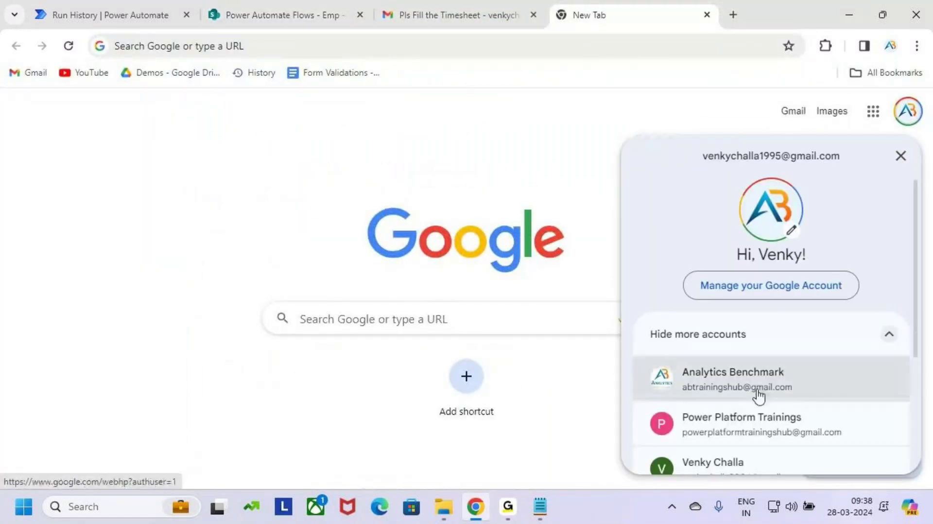
{"action": "left_click", "coordinate": [792, 388]}
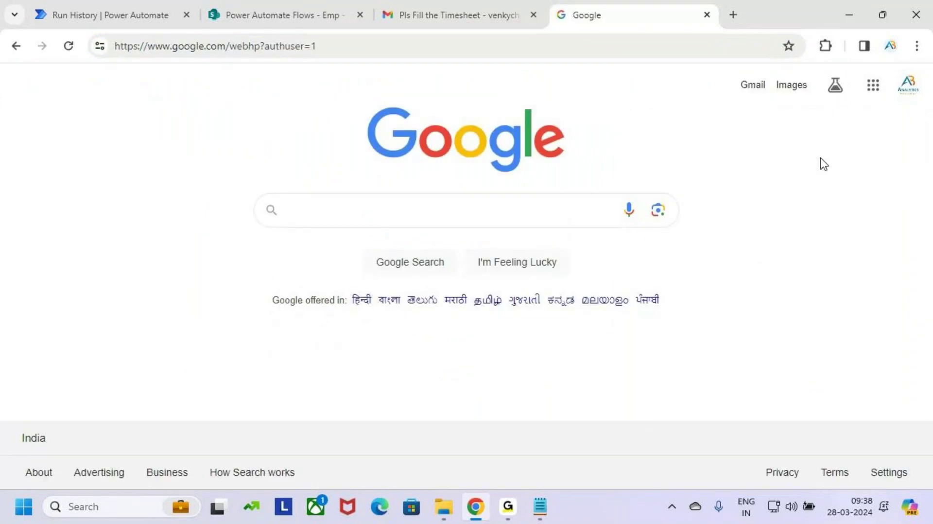
{"action": "left_click", "coordinate": [753, 85]}
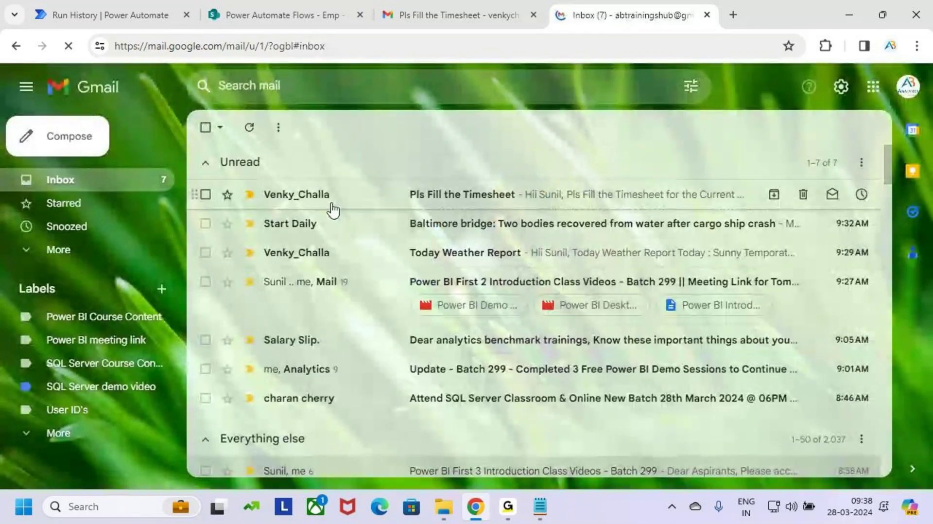
Step: Read the greeting and body of the Pls Fill the Timesheet email sent to the second employee
{"action": "left_click", "coordinate": [373, 199]}
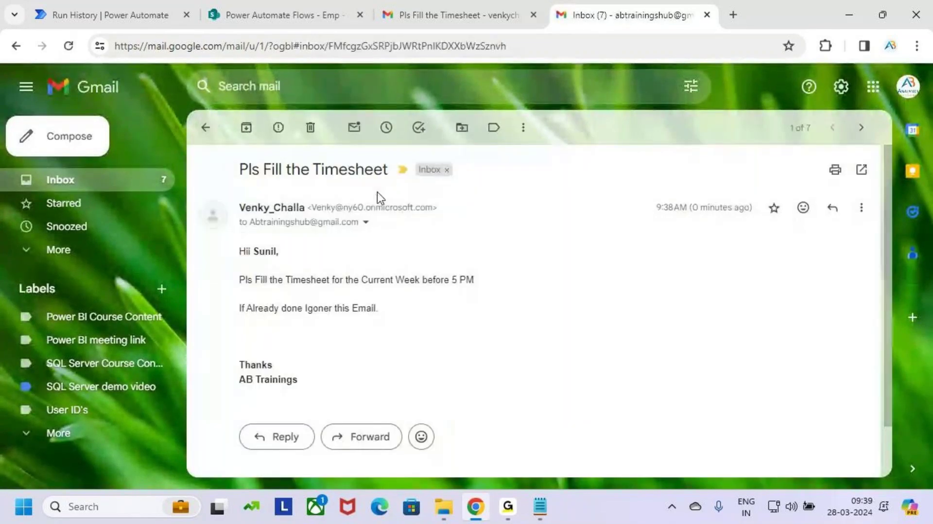
{"action": "double_click", "coordinate": [257, 251]}
{"action": "left_click_drag", "start_coordinate": [279, 280], "coordinate": [489, 280]}
{"action": "left_click", "coordinate": [489, 284]}
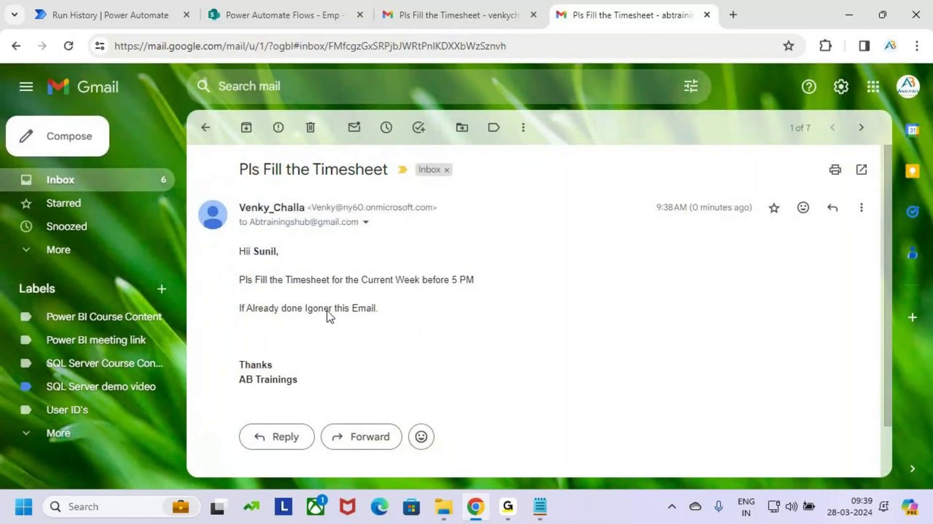
{"action": "left_click_drag", "start_coordinate": [258, 308], "coordinate": [424, 313]}
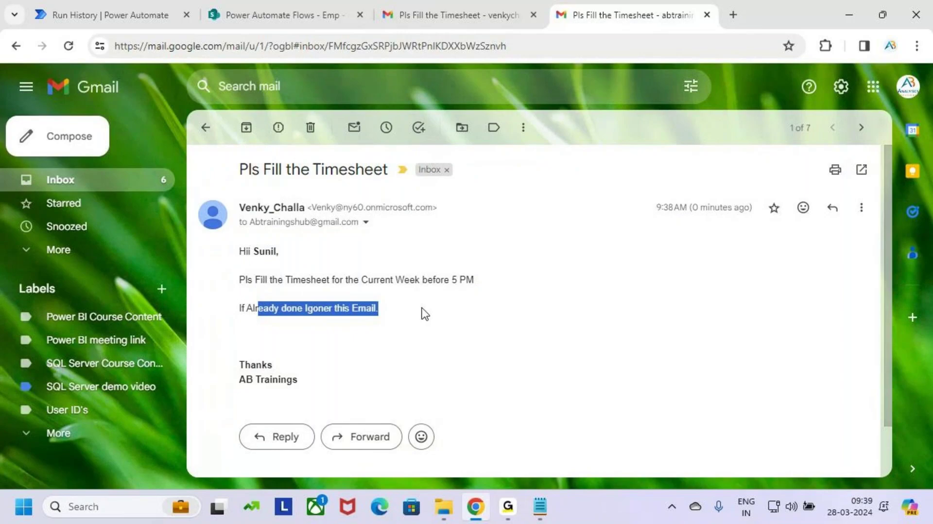
{"action": "left_click", "coordinate": [424, 325]}
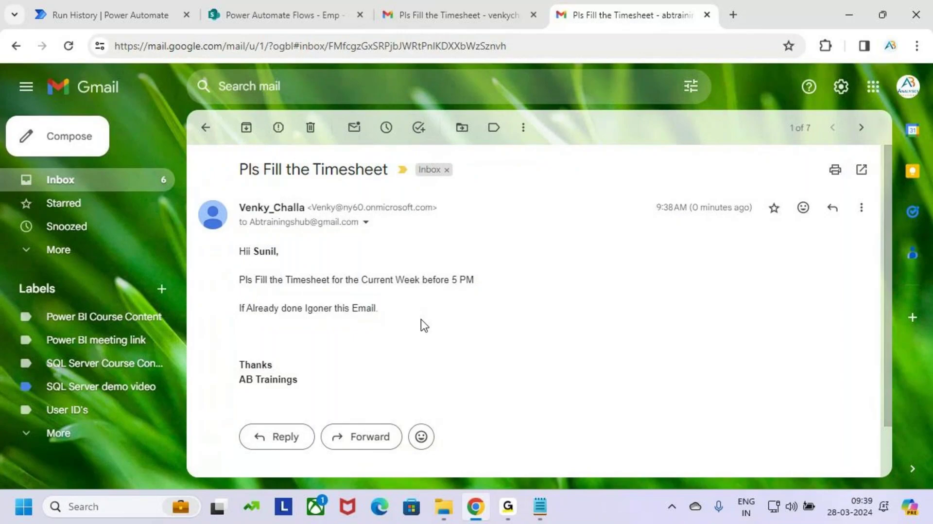
Step: Look up the third employee's address in the Emp list, and open that account's Gmail inbox in another browser tab
{"action": "left_click", "coordinate": [265, 12]}
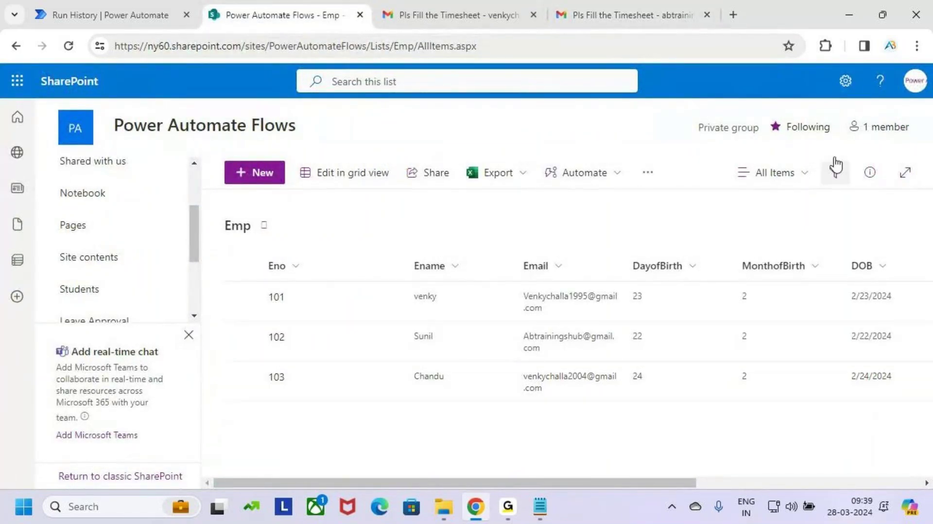
{"action": "left_click", "coordinate": [675, 15]}
{"action": "left_click", "coordinate": [731, 15]}
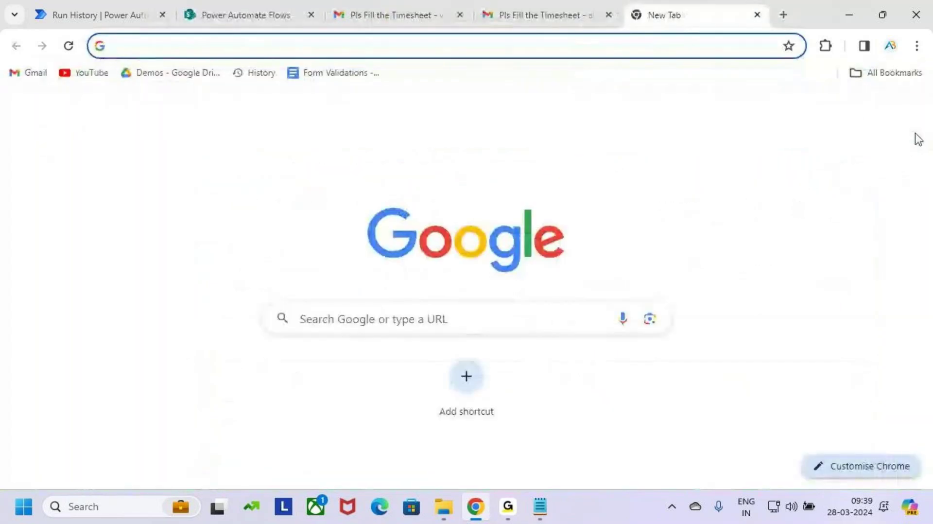
{"action": "left_click", "coordinate": [907, 113]}
{"action": "scroll", "coordinate": [814, 361], "scroll_direction": "down", "scroll_amount": 3}
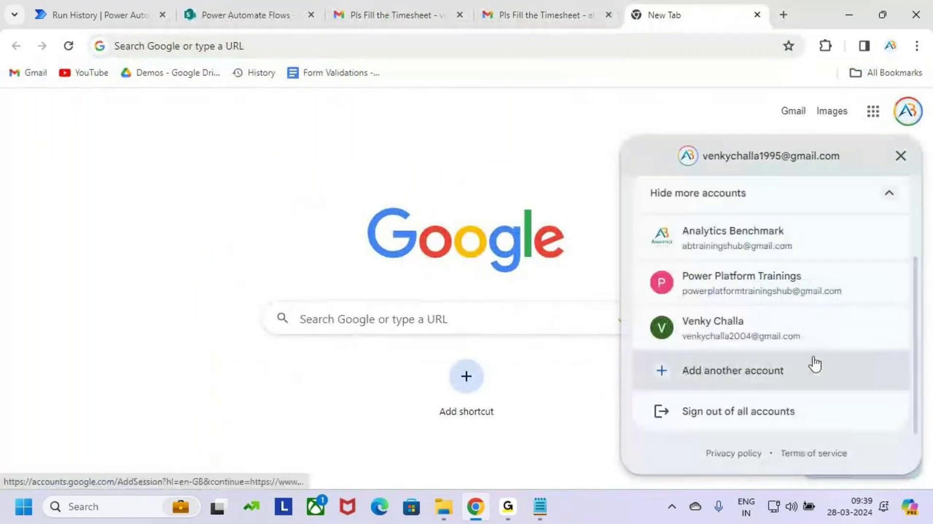
{"action": "left_click", "coordinate": [764, 339]}
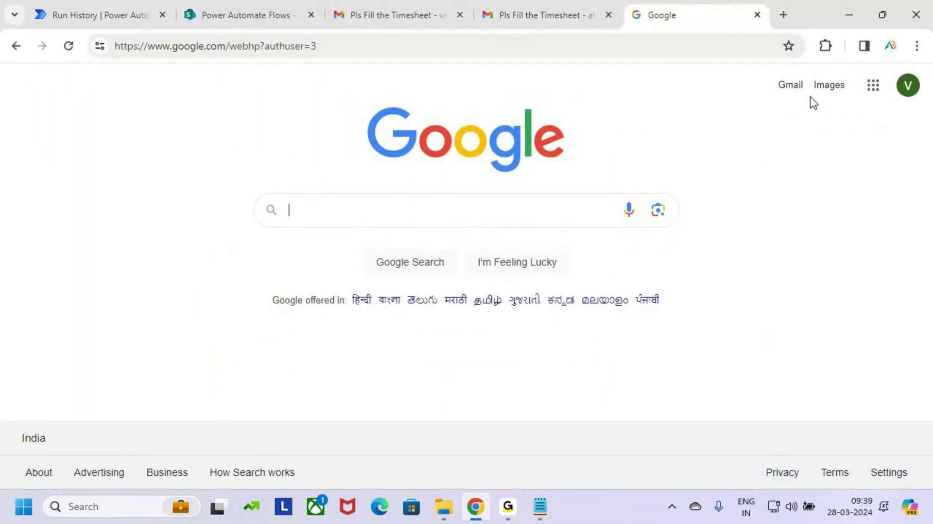
{"action": "left_click", "coordinate": [799, 89]}
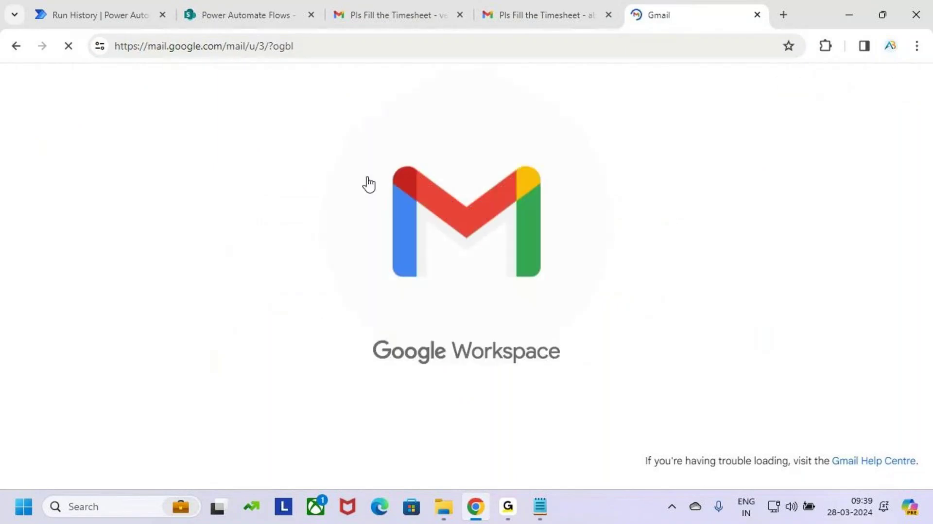
Step: Check the third employee's Emp record against the received Pls Fill the Timesheet email, and return to the inbox
{"action": "left_click", "coordinate": [243, 14]}
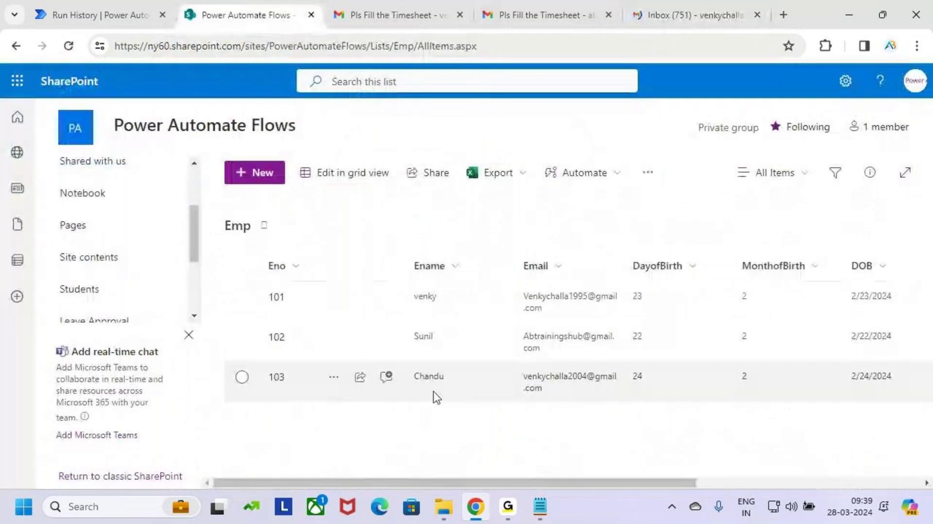
{"action": "left_click", "coordinate": [699, 14]}
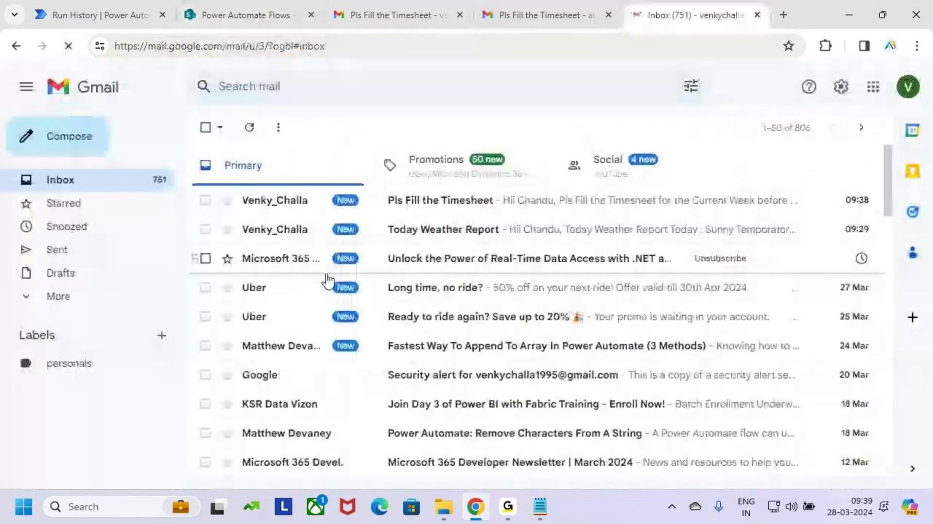
{"action": "left_click", "coordinate": [307, 213]}
{"action": "double_click", "coordinate": [267, 251]}
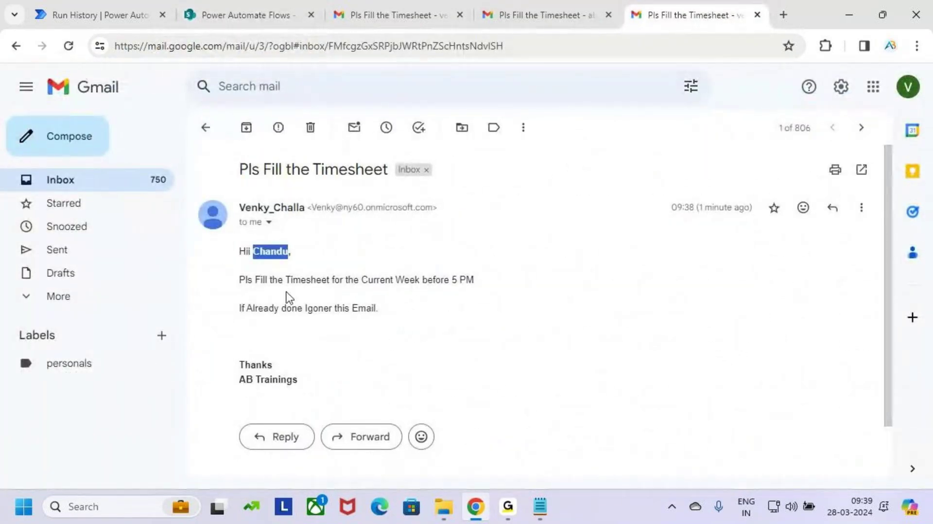
{"action": "left_click_drag", "start_coordinate": [261, 279], "coordinate": [496, 287]}
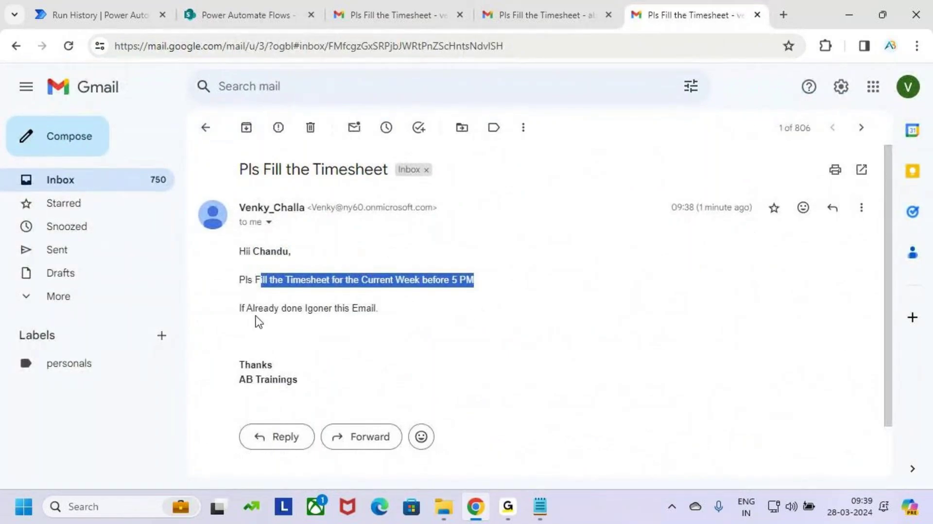
{"action": "left_click_drag", "start_coordinate": [240, 308], "coordinate": [444, 321]}
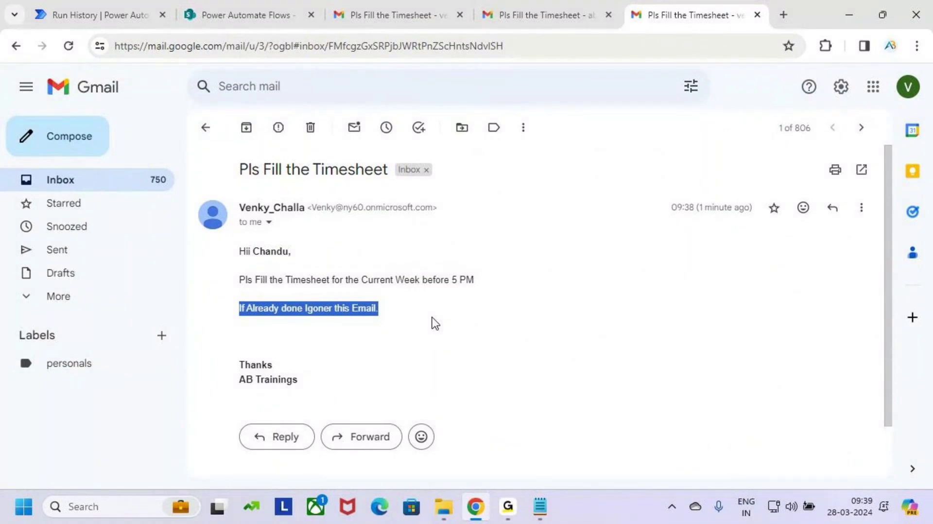
{"action": "left_click", "coordinate": [435, 323]}
{"action": "left_click", "coordinate": [206, 129]}
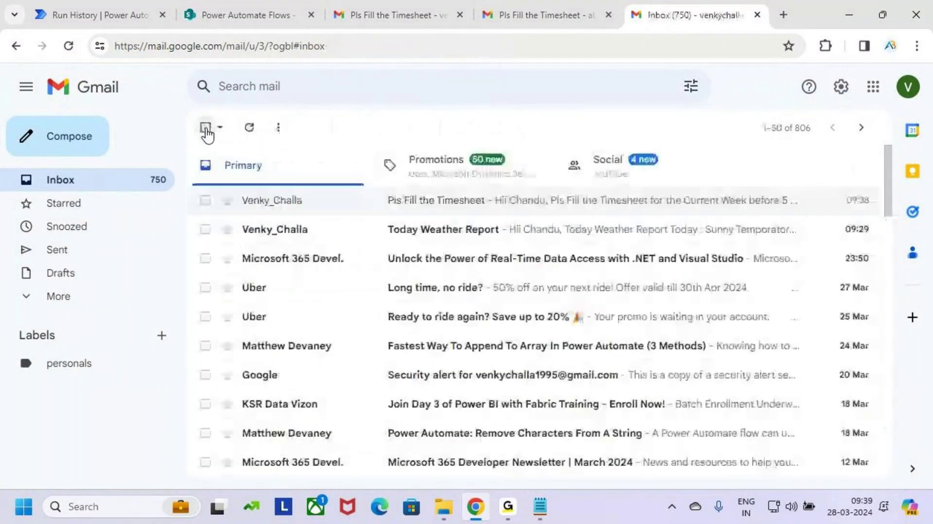
Step: Revisit the Timesheet Fill run and the received timesheet emails, and return to the SharePoint Emp list
{"action": "left_click", "coordinate": [141, 4]}
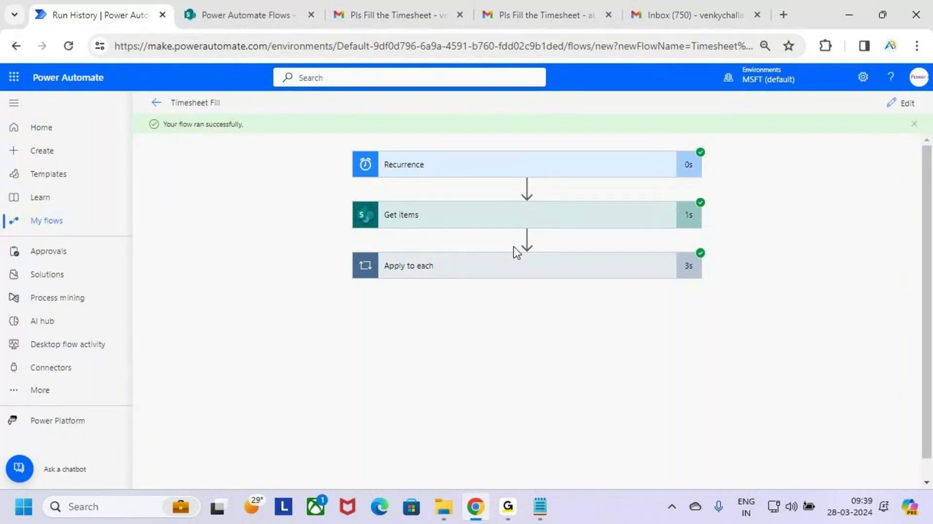
{"action": "left_click", "coordinate": [507, 11]}
{"action": "left_click", "coordinate": [378, 9]}
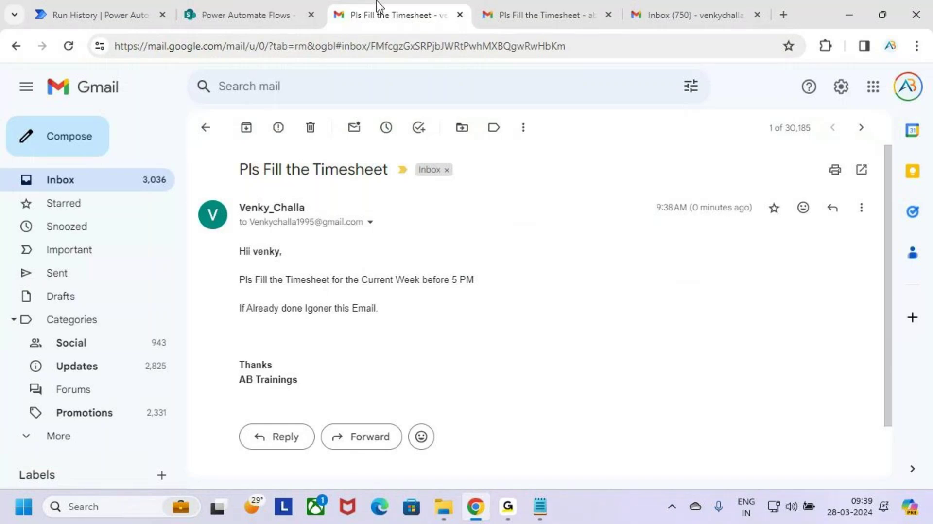
{"action": "left_click", "coordinate": [249, 15]}
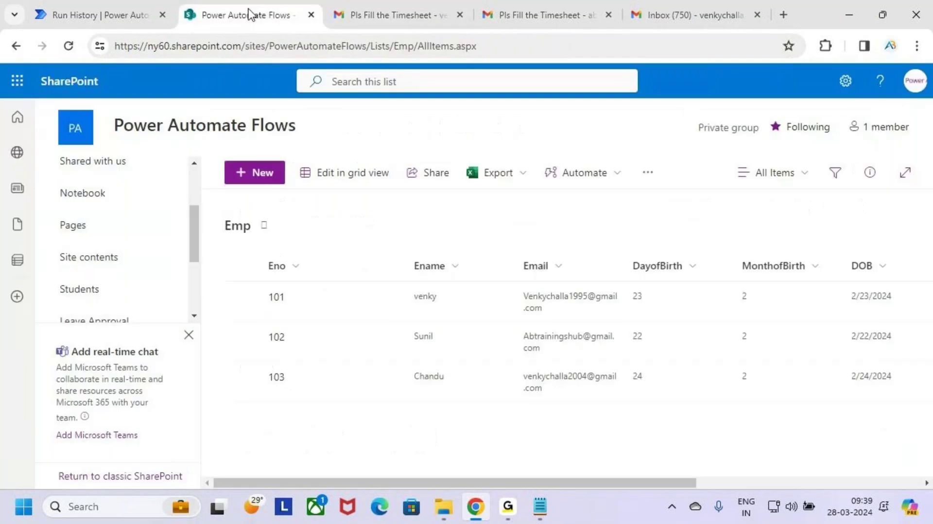
{"action": "key", "text": "ctrl+2"}
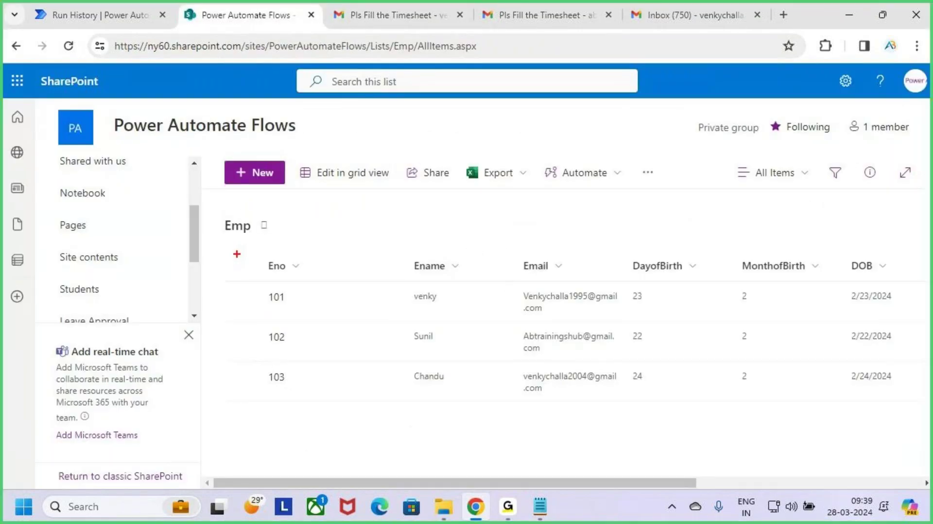
Step: Review the employee records in the Emp list, and return to the Timesheet Fill run page
{"action": "left_click_drag", "start_coordinate": [234, 241], "coordinate": [788, 454]}
{"action": "mouse_move", "coordinate": [630, 290]}
{"action": "left_mouse_down"}
{"action": "mouse_move", "coordinate": [566, 240]}
{"action": "mouse_move", "coordinate": [622, 315]}
{"action": "mouse_move", "coordinate": [590, 243]}
{"action": "left_mouse_up"}
{"action": "key", "text": "Escape"}
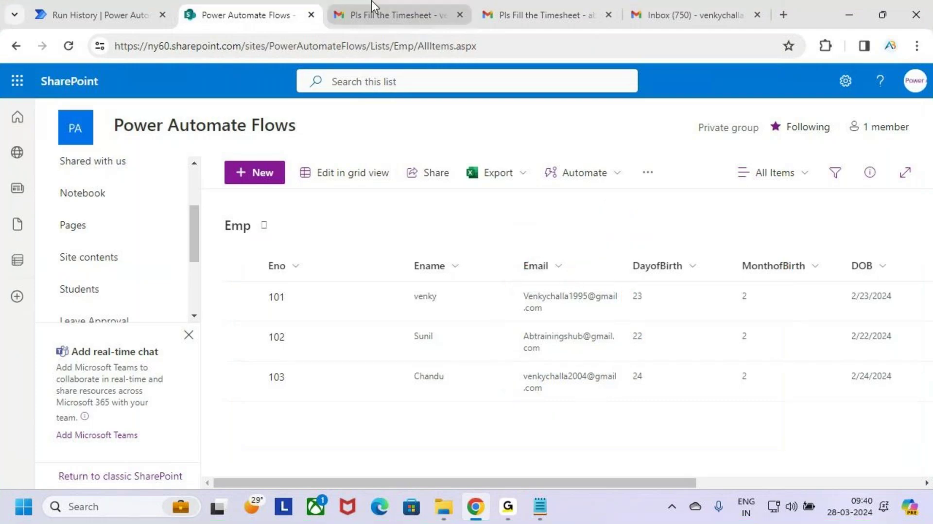
{"action": "left_click", "coordinate": [87, 15]}
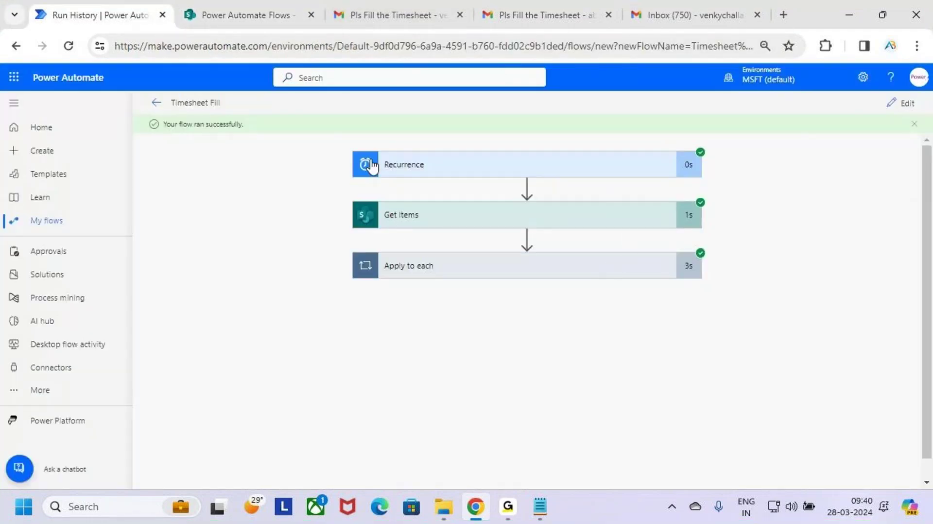
{"action": "key", "text": "ctrl+2"}
{"action": "left_click_drag", "start_coordinate": [163, 92], "coordinate": [241, 128]}
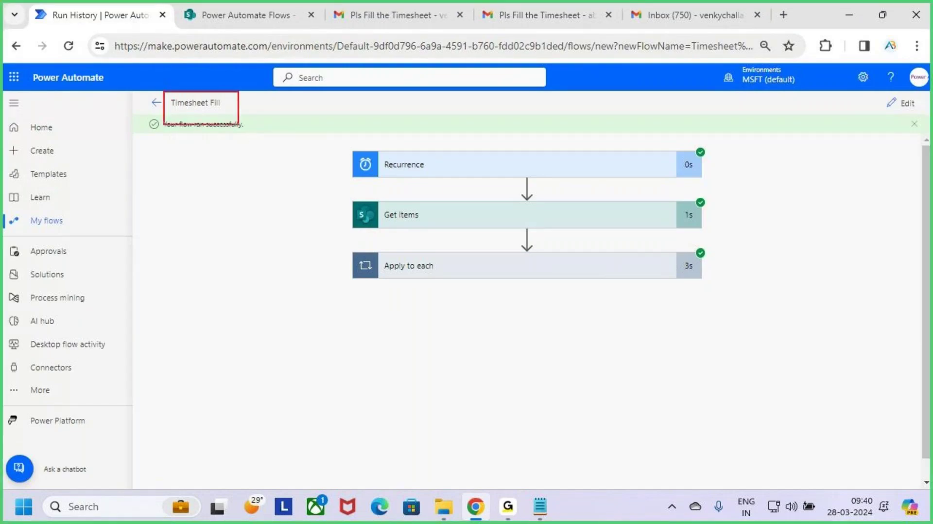
{"action": "key", "text": "Escape"}
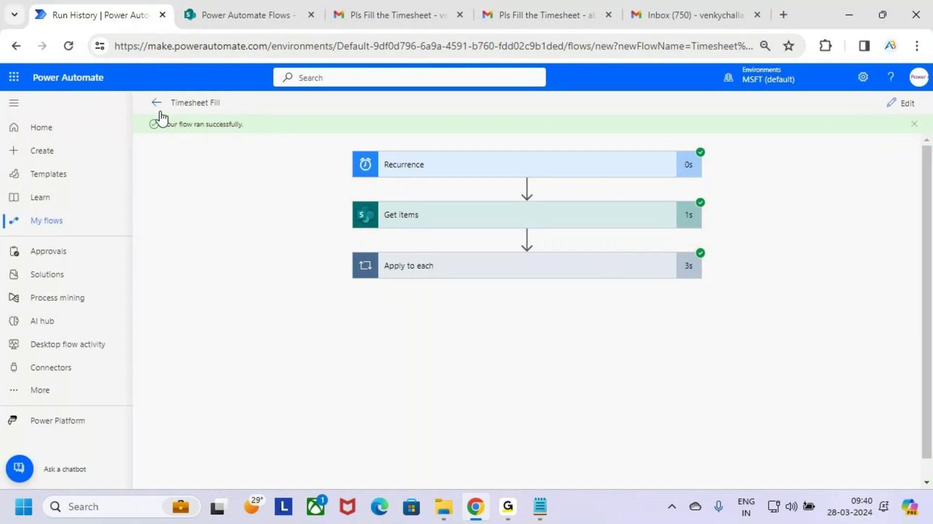
Step: Open the flow creation page, and read the third scenario in the Scheduled Cloud Flows notes in Notepad
{"action": "left_click", "coordinate": [58, 154]}
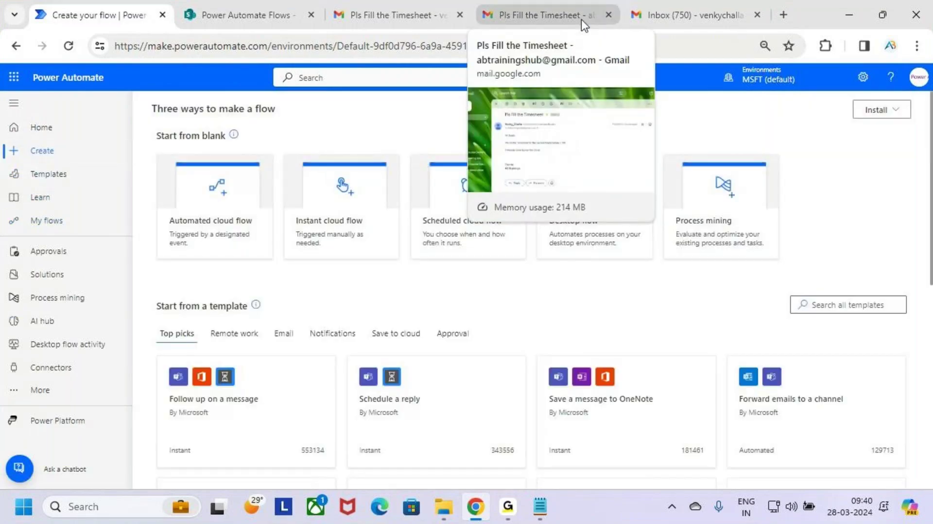
{"action": "mouse_move", "coordinate": [545, 518]}
{"action": "left_click", "coordinate": [461, 428]}
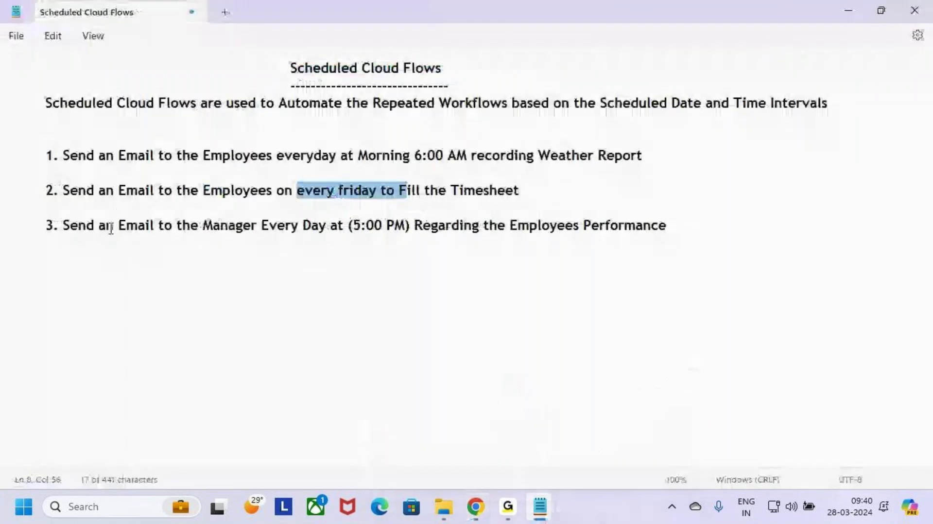
{"action": "left_click", "coordinate": [107, 225]}
{"action": "left_click_drag", "start_coordinate": [63, 225], "coordinate": [733, 238]}
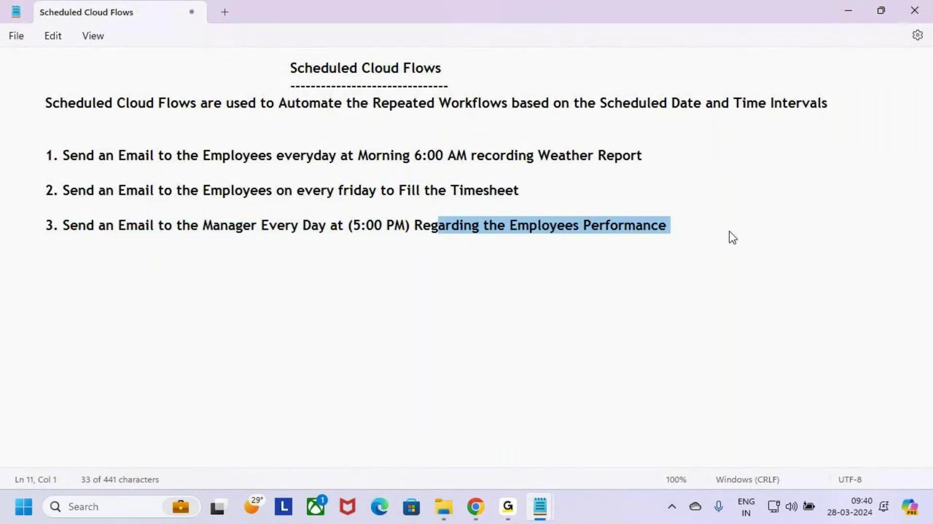
{"action": "left_click", "coordinate": [333, 251]}
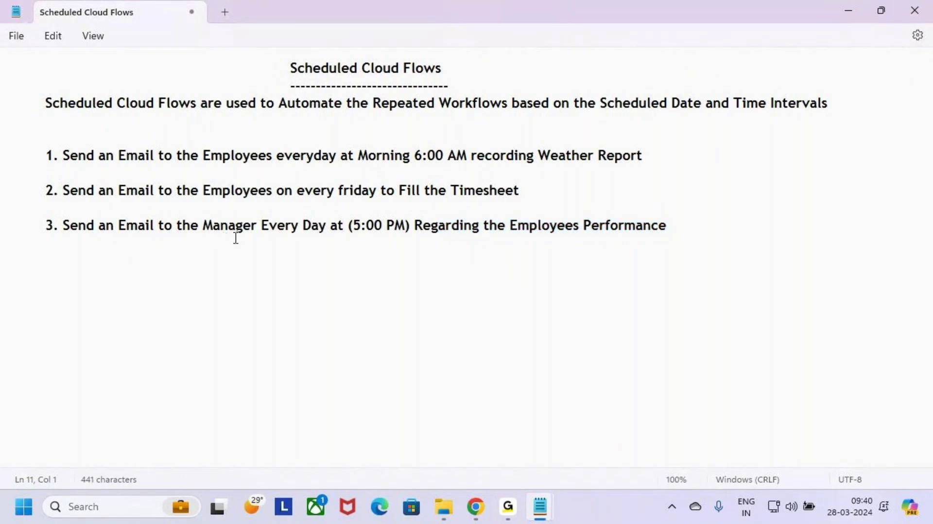
{"action": "left_click_drag", "start_coordinate": [207, 225], "coordinate": [418, 228]}
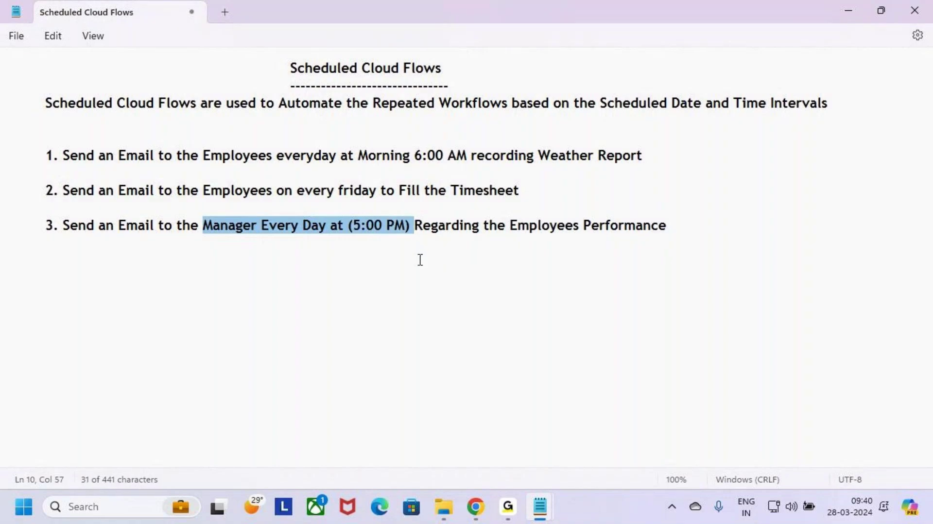
{"action": "double_click", "coordinate": [370, 228]}
{"action": "triple_click", "coordinate": [393, 230]}
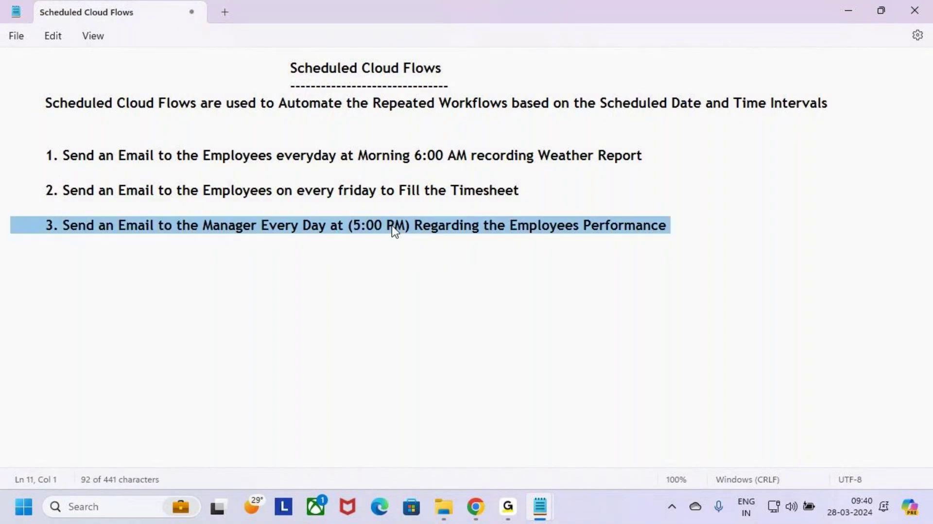
{"action": "left_click", "coordinate": [468, 249]}
Step: Return to Power Automate in the browser, start a new scheduled cloud flow, and name it Daily Report
{"action": "left_click", "coordinate": [849, 5]}
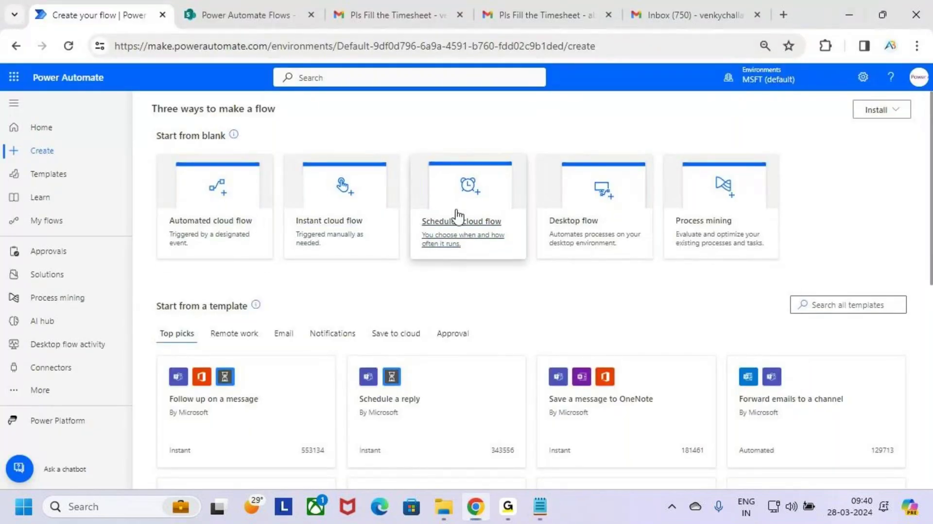
{"action": "key", "text": "ctrl+2"}
{"action": "mouse_move", "coordinate": [414, 155]}
{"action": "left_mouse_down"}
{"action": "mouse_move", "coordinate": [469, 225]}
{"action": "mouse_move", "coordinate": [531, 271]}
{"action": "left_mouse_up"}
{"action": "key", "text": "Escape"}
{"action": "left_click", "coordinate": [469, 191]}
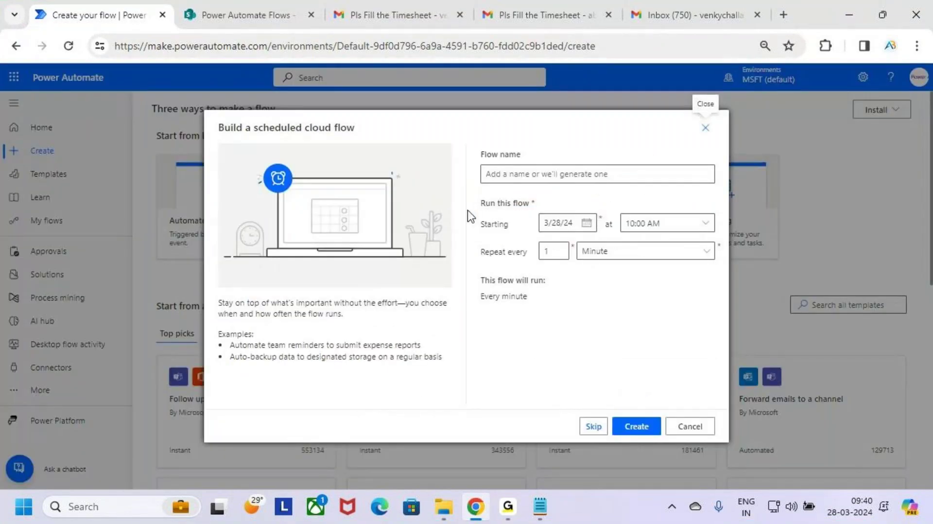
{"action": "left_click", "coordinate": [570, 173]}
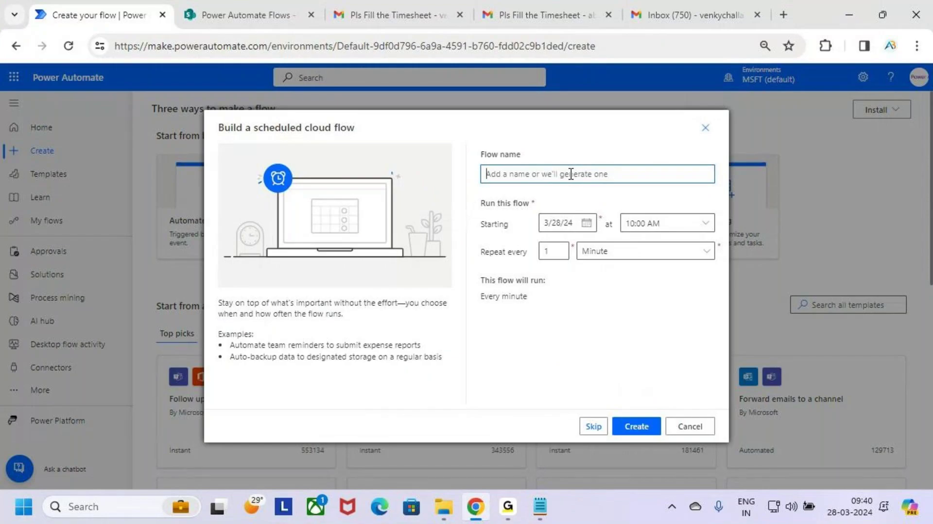
{"action": "type", "text": "Deaily Report"}
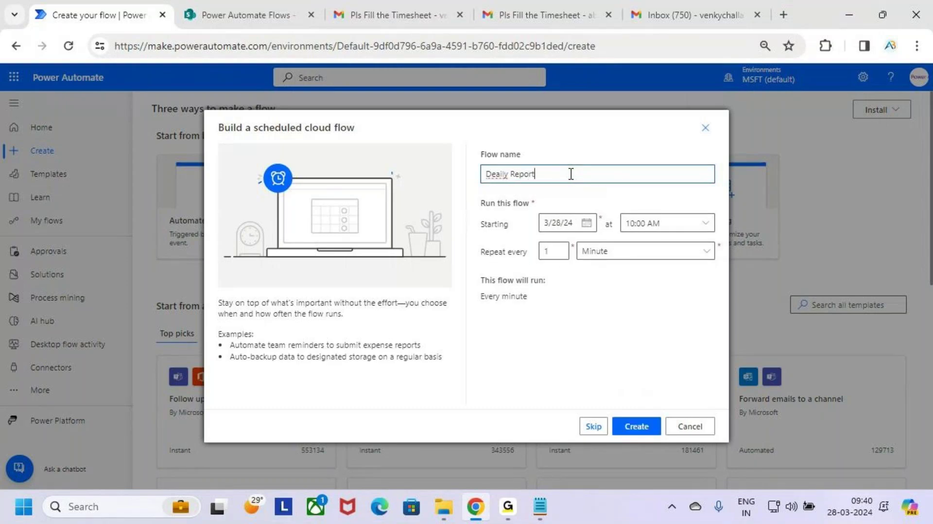
{"action": "double_click", "coordinate": [497, 173]}
{"action": "type", "text": "Daily"}
Step: Set the Daily Report flow to start on 3/28/24 at 05:00 PM
{"action": "left_click_drag", "start_coordinate": [535, 208], "coordinate": [599, 234]}
{"action": "key", "text": "Escape"}
{"action": "left_click", "coordinate": [590, 223]}
{"action": "left_click", "coordinate": [620, 357]}
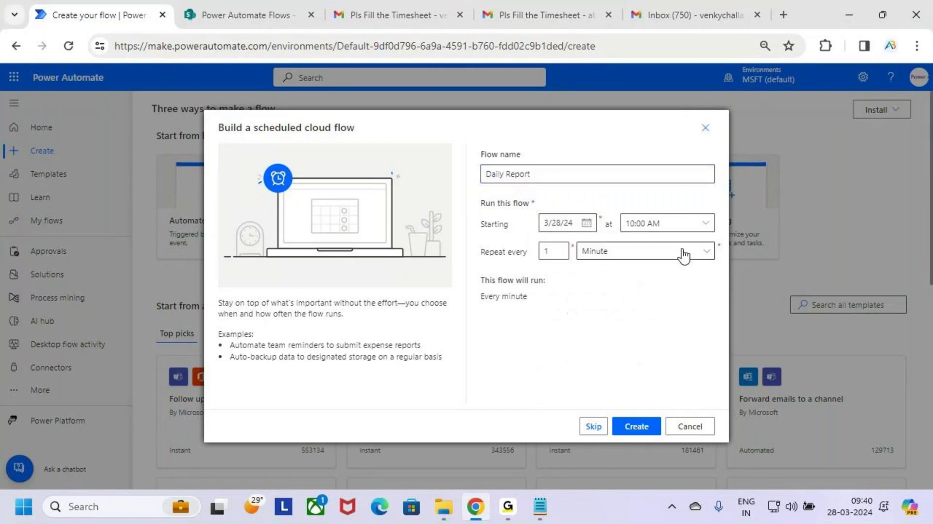
{"action": "left_click", "coordinate": [705, 225]}
{"action": "scroll", "coordinate": [743, 408], "scroll_direction": "down", "scroll_amount": 20}
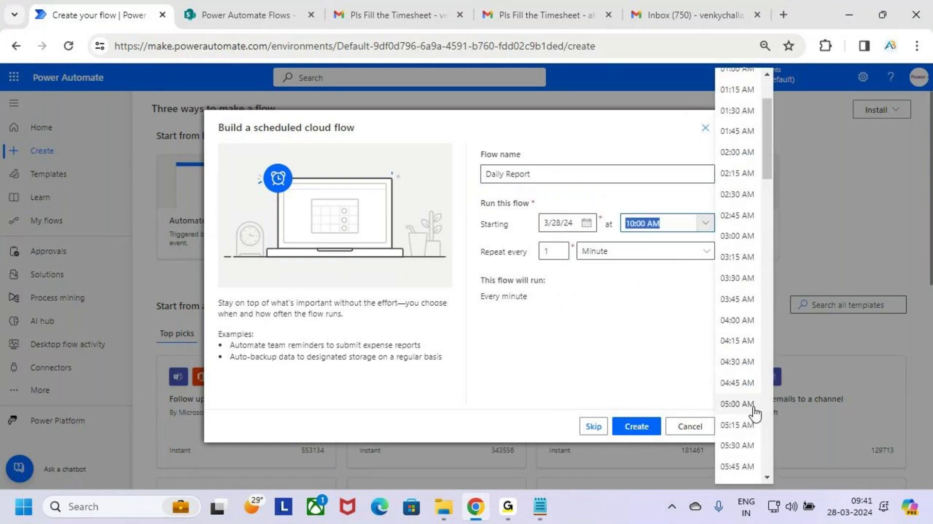
{"action": "scroll", "coordinate": [737, 404], "scroll_direction": "down", "scroll_amount": 7}
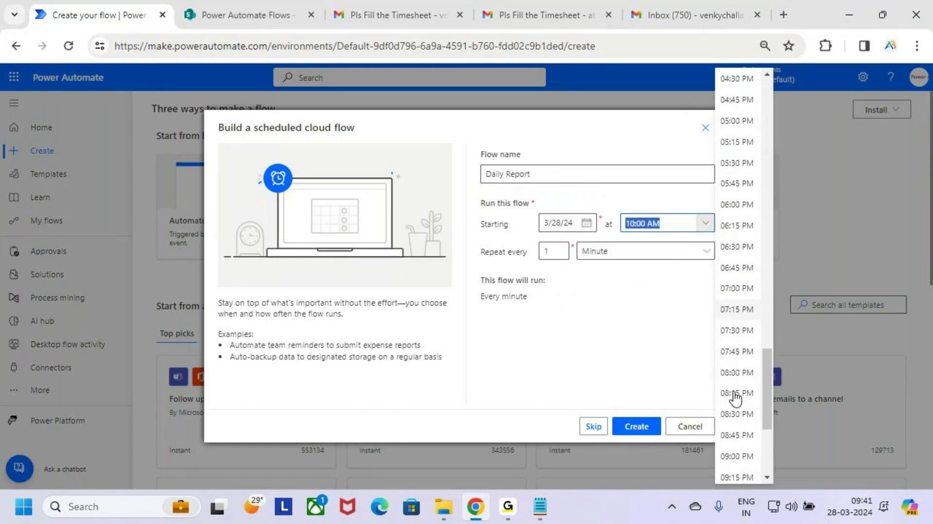
{"action": "scroll", "coordinate": [735, 370], "scroll_direction": "down", "scroll_amount": 3}
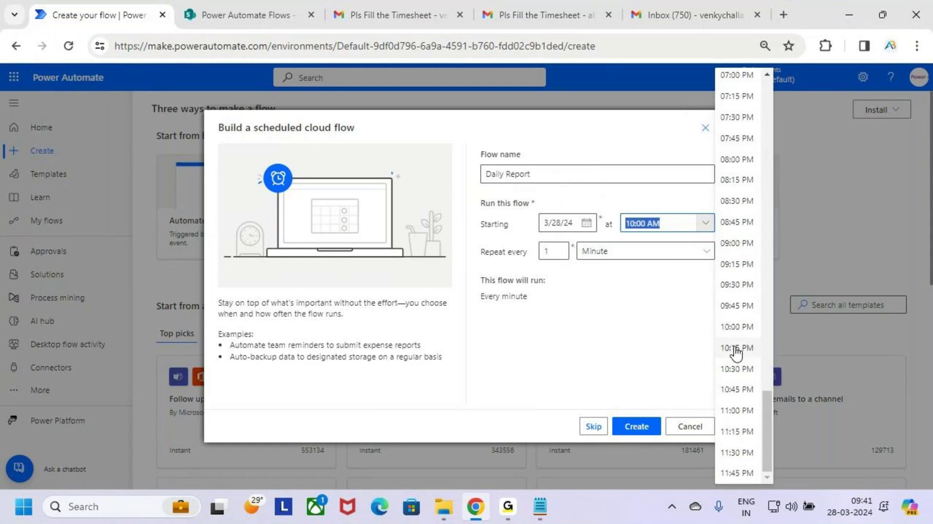
{"action": "scroll", "coordinate": [739, 316], "scroll_direction": "up", "scroll_amount": 3}
{"action": "left_click", "coordinate": [744, 204]}
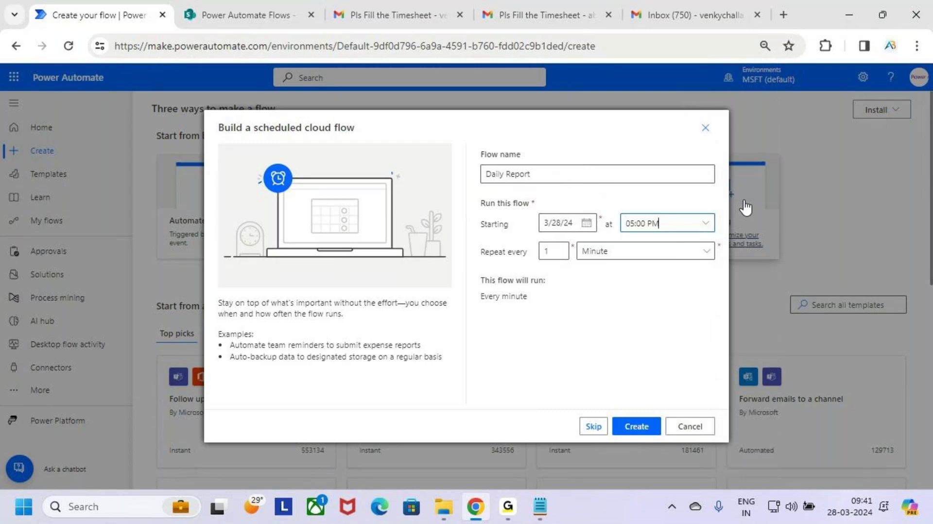
Step: Repeat the flow every 1 week on Monday through Friday, excluding Saturday and Sunday
{"action": "left_click_drag", "start_coordinate": [540, 265], "coordinate": [556, 239]}
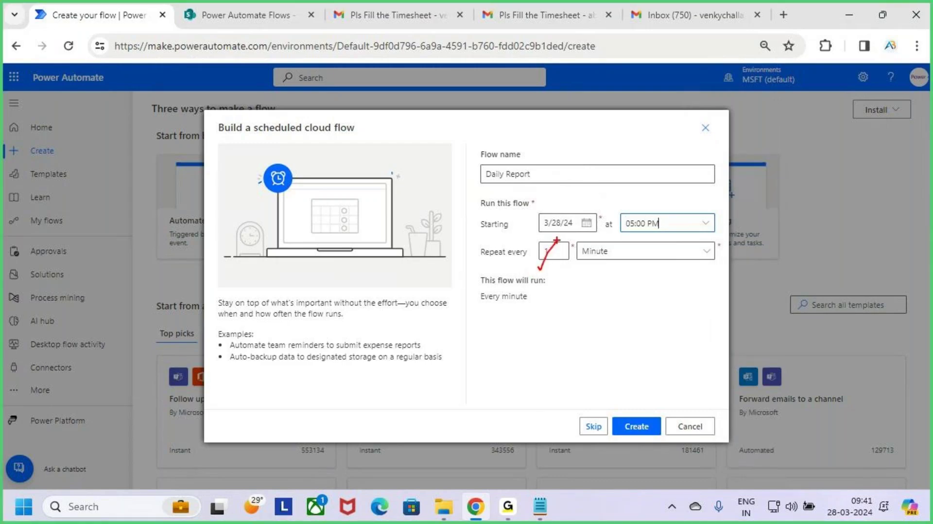
{"action": "left_click", "coordinate": [614, 254]}
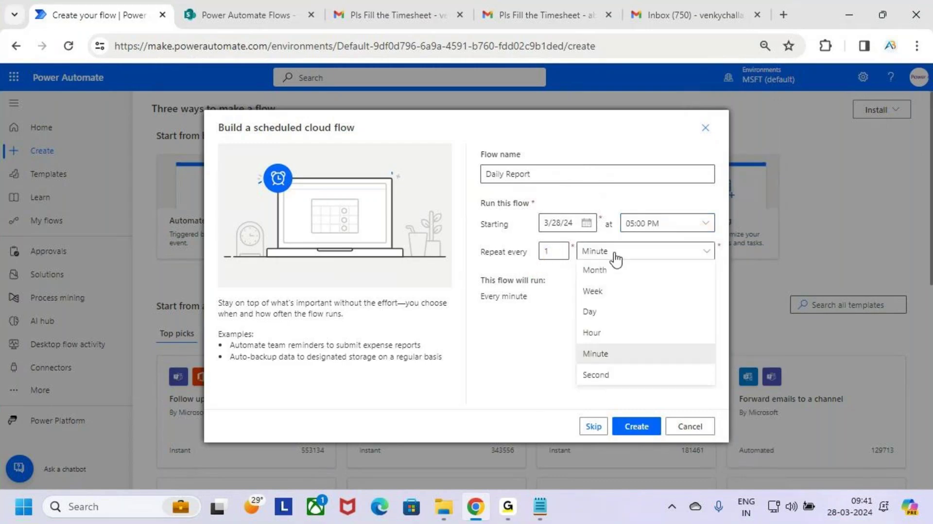
{"action": "left_click", "coordinate": [617, 291]}
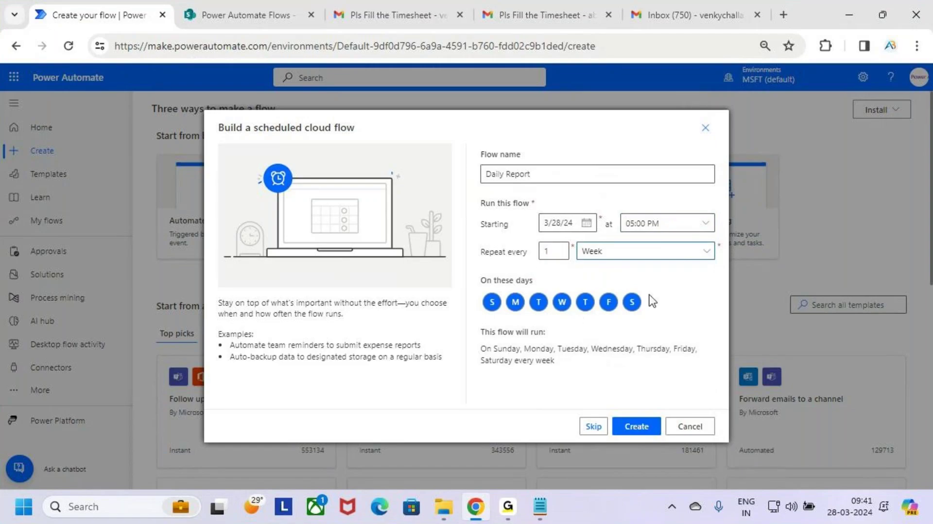
{"action": "left_click", "coordinate": [629, 300]}
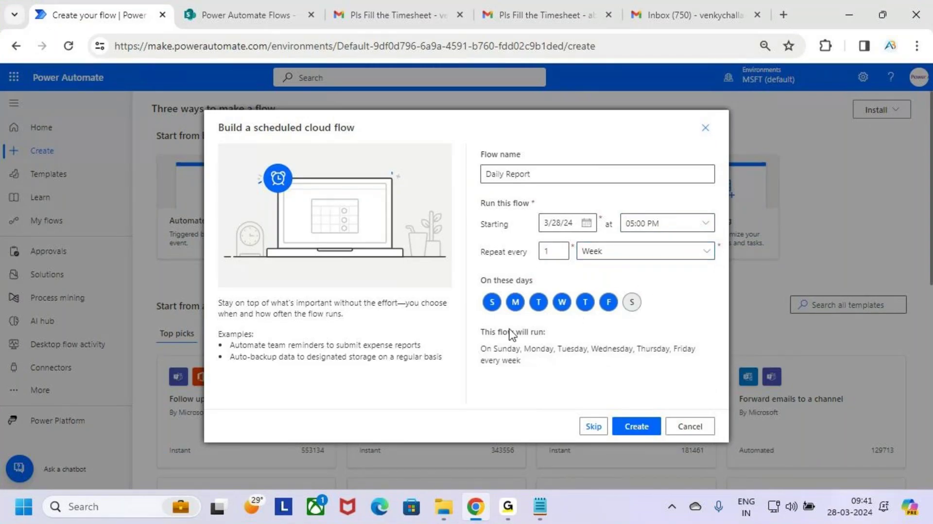
{"action": "left_click", "coordinate": [491, 303]}
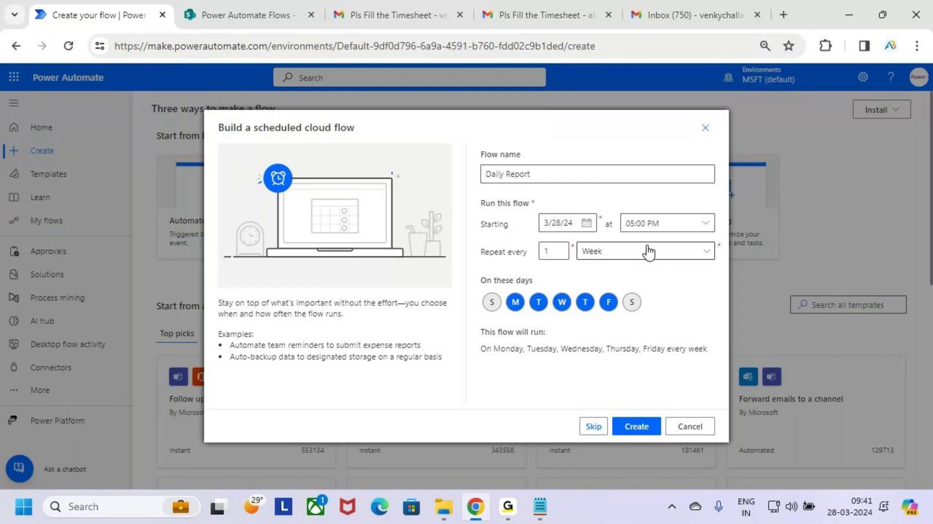
Step: Review the Daily Report flow's name, start time, selected weekdays and run summary before creating it
{"action": "left_click_drag", "start_coordinate": [620, 238], "coordinate": [643, 225]}
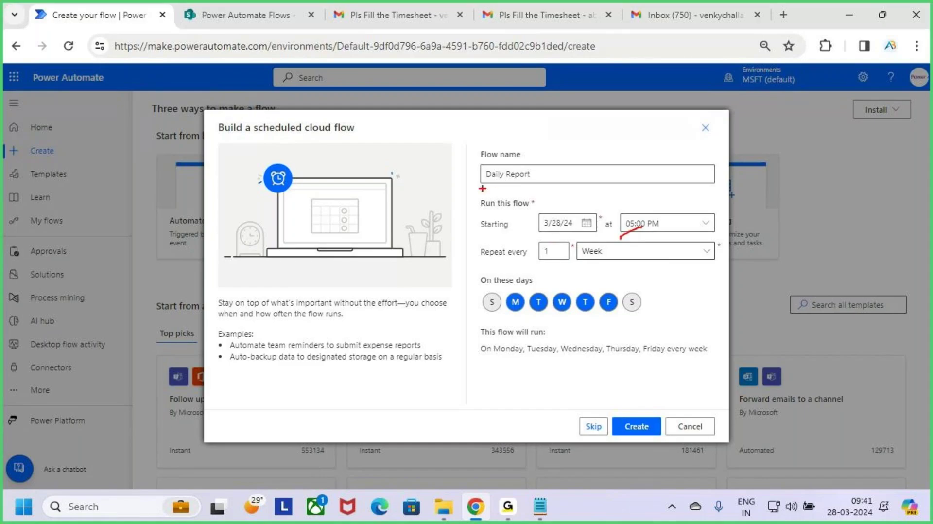
{"action": "mouse_move", "coordinate": [480, 187]}
{"action": "left_mouse_down"}
{"action": "mouse_move", "coordinate": [553, 172]}
{"action": "mouse_move", "coordinate": [497, 142]}
{"action": "mouse_move", "coordinate": [477, 191]}
{"action": "mouse_move", "coordinate": [494, 193]}
{"action": "left_mouse_up"}
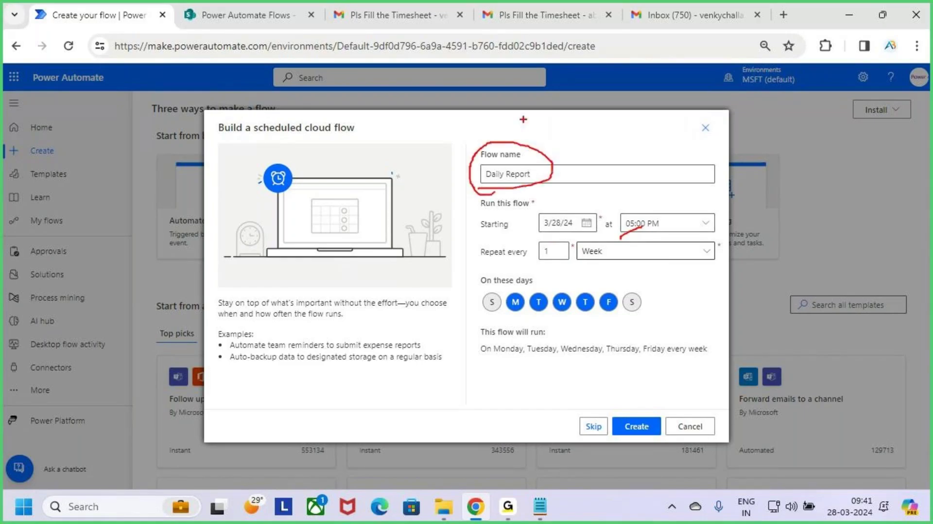
{"action": "left_click_drag", "start_coordinate": [523, 120], "coordinate": [520, 152]}
{"action": "left_click_drag", "start_coordinate": [510, 141], "coordinate": [544, 134]}
{"action": "key", "text": "Escape"}
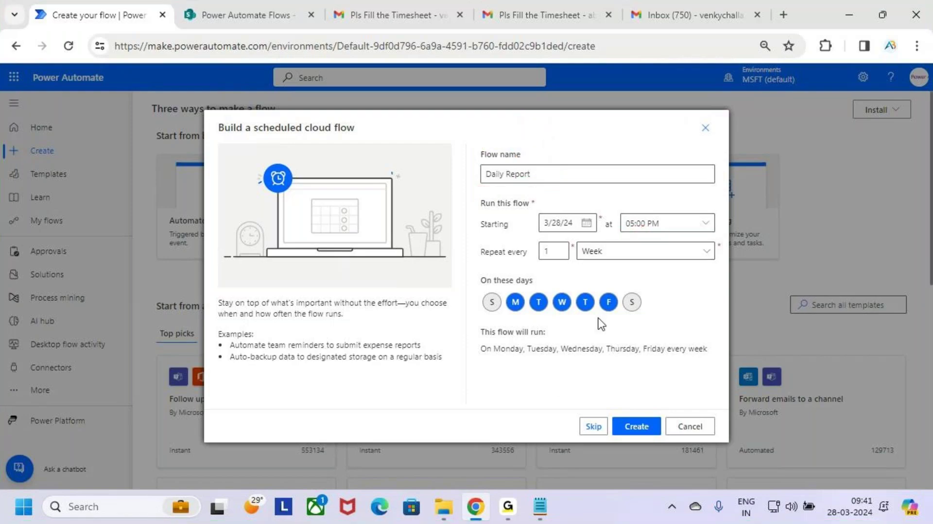
{"action": "key", "text": "ctrl+2"}
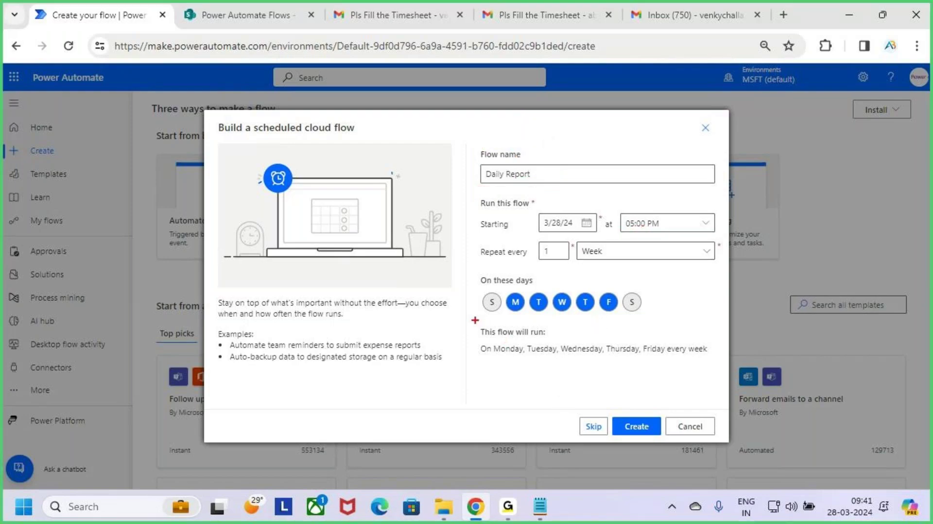
{"action": "mouse_move", "coordinate": [474, 319]}
{"action": "left_mouse_down"}
{"action": "mouse_move", "coordinate": [611, 371]}
{"action": "mouse_move", "coordinate": [716, 372]}
{"action": "left_mouse_up"}
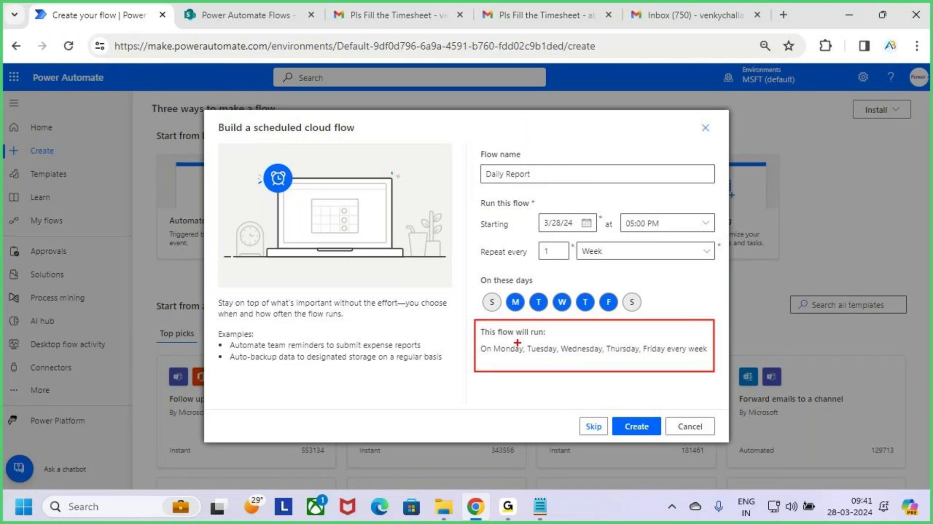
{"action": "left_click_drag", "start_coordinate": [498, 357], "coordinate": [672, 360]}
{"action": "left_click_drag", "start_coordinate": [679, 360], "coordinate": [710, 356]}
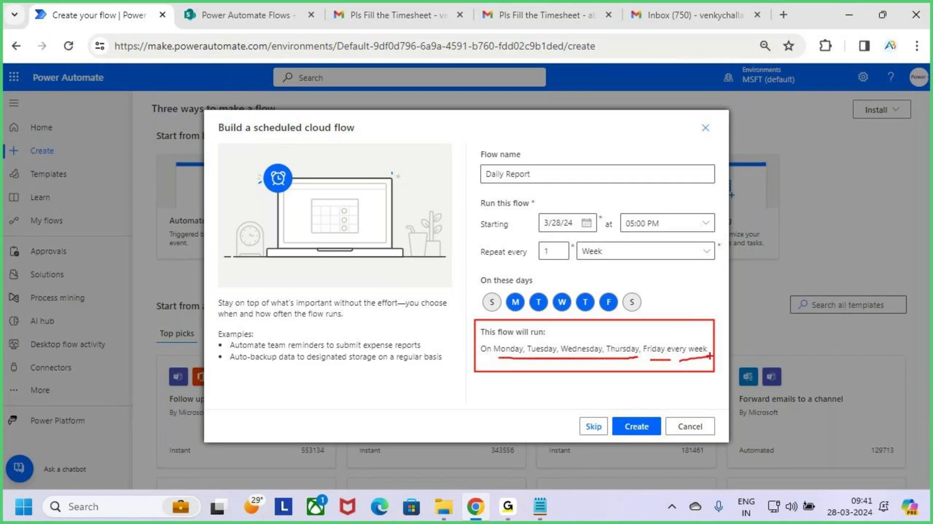
{"action": "key", "text": "e"}
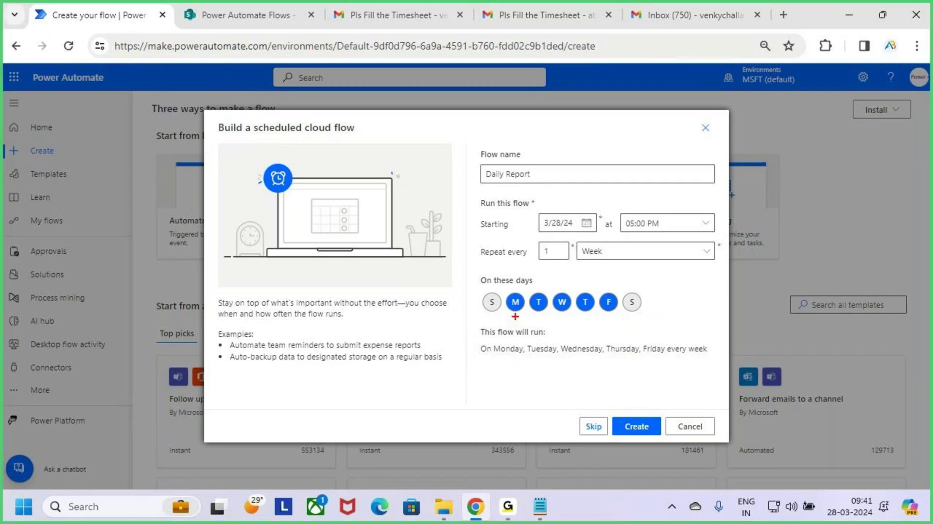
{"action": "left_click_drag", "start_coordinate": [511, 315], "coordinate": [528, 313]}
{"action": "left_click_drag", "start_coordinate": [582, 322], "coordinate": [602, 316]}
{"action": "mouse_move", "coordinate": [618, 234]}
{"action": "left_mouse_down"}
{"action": "mouse_move", "coordinate": [680, 218]}
{"action": "mouse_move", "coordinate": [613, 218]}
{"action": "mouse_move", "coordinate": [646, 232]}
{"action": "left_mouse_up"}
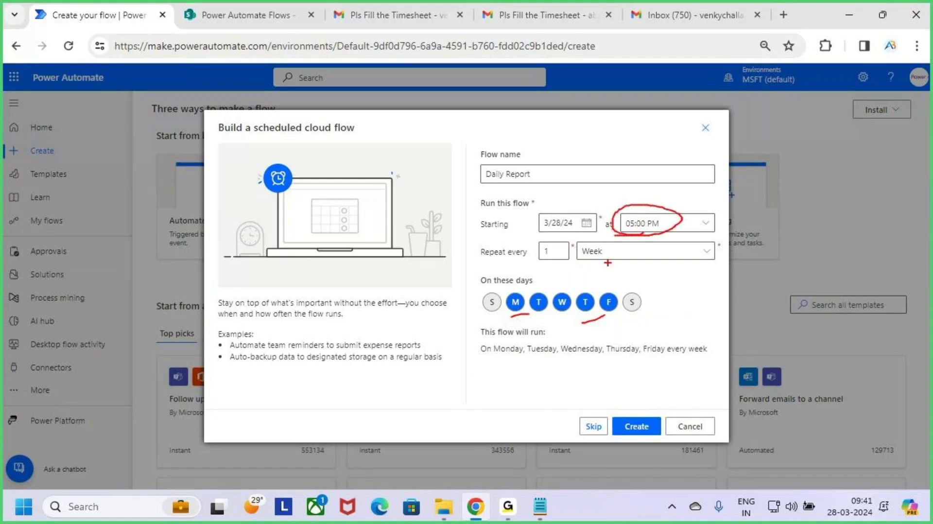
{"action": "key", "text": "e"}
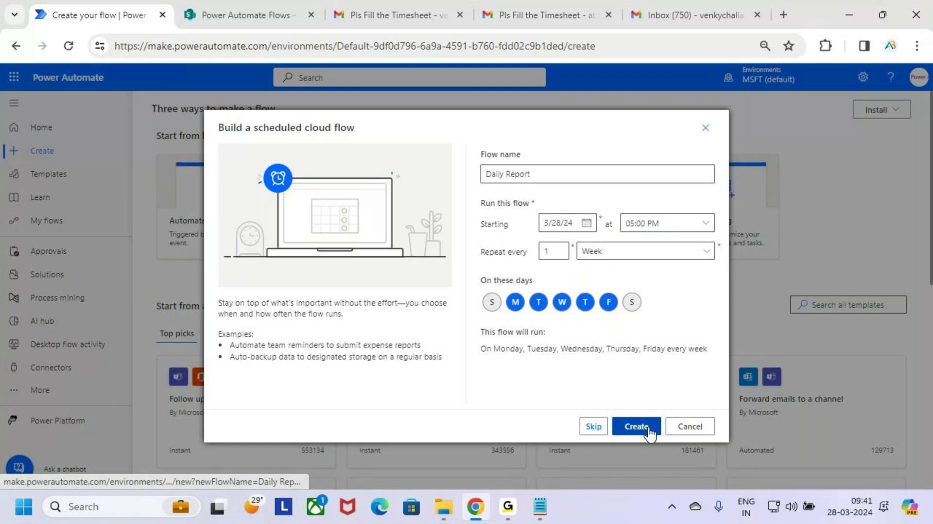
Step: Create the Daily Report flow, and switch its editor from the new designer to the classic one
{"action": "left_click", "coordinate": [649, 432]}
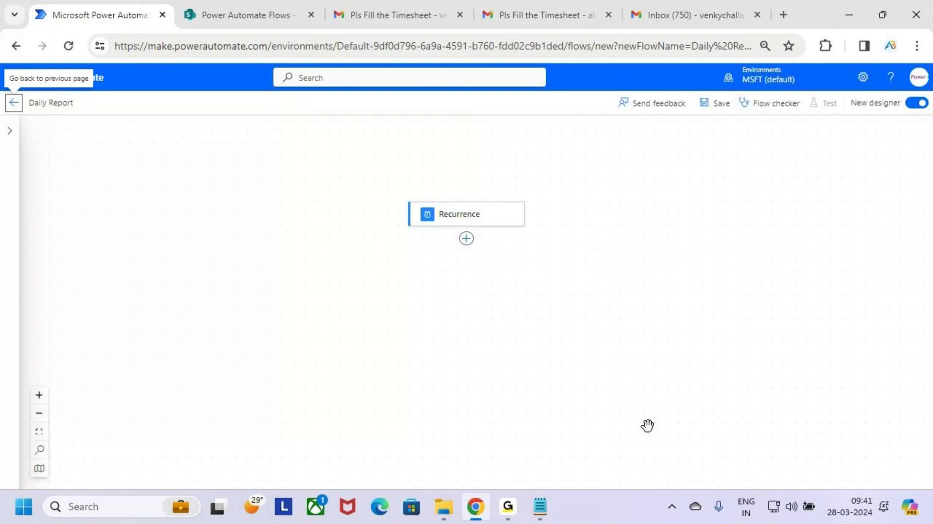
{"action": "left_click", "coordinate": [922, 106]}
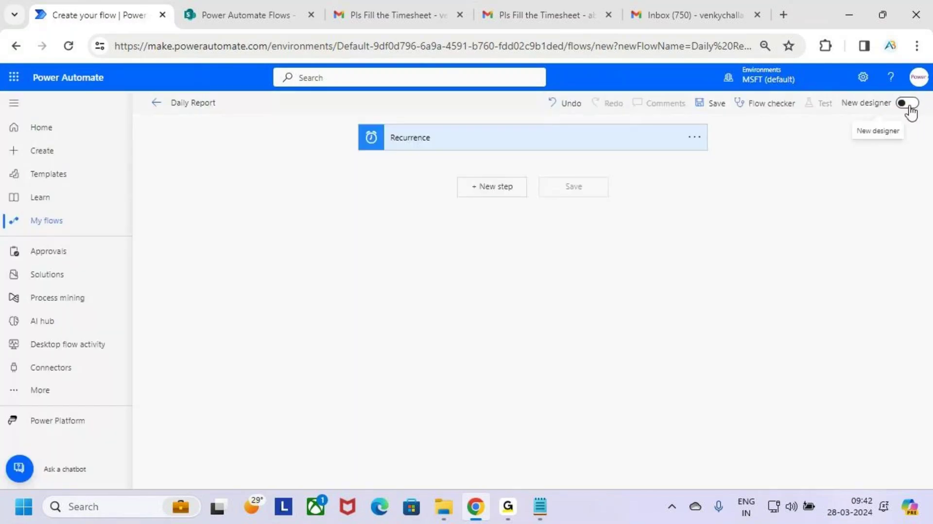
Step: Check the Recurrence trigger's weekly schedule, and close the three open Gmail tabs
{"action": "left_click", "coordinate": [623, 140]}
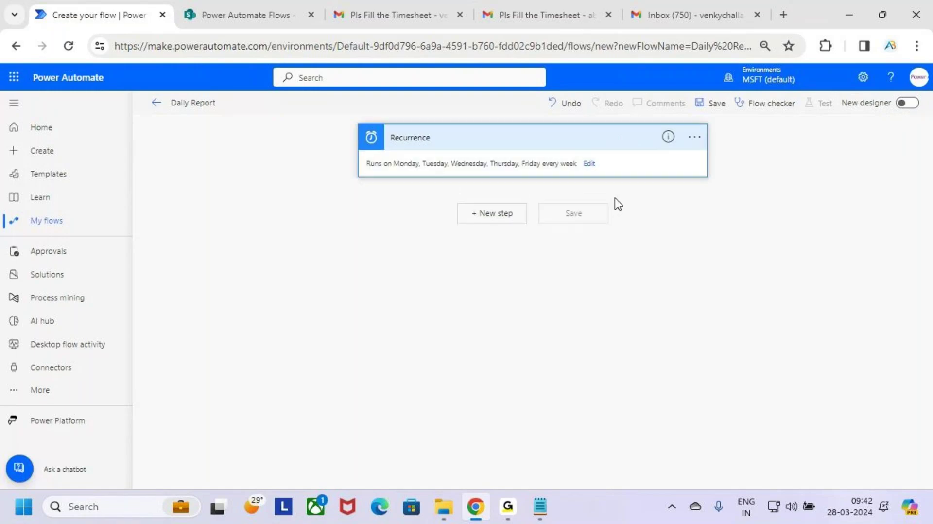
{"action": "left_click", "coordinate": [613, 141]}
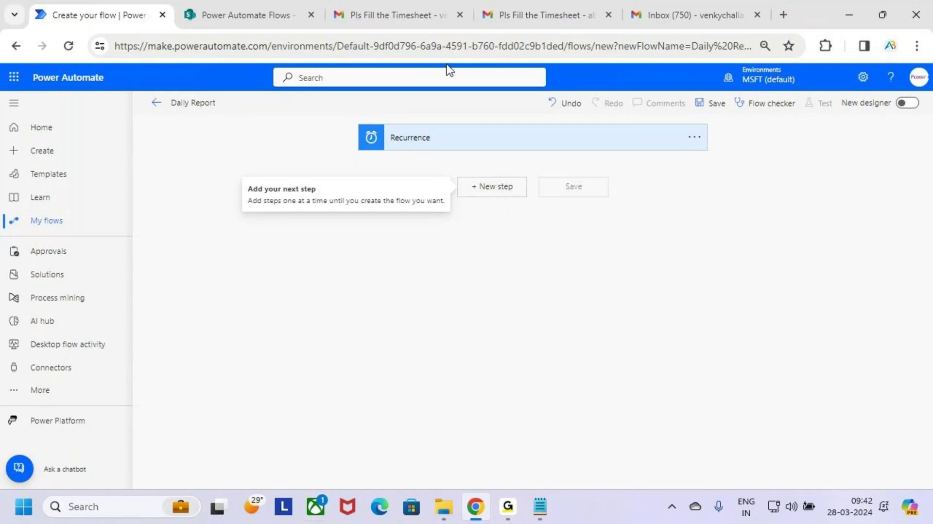
{"action": "left_click", "coordinate": [515, 22]}
{"action": "left_click", "coordinate": [608, 14]}
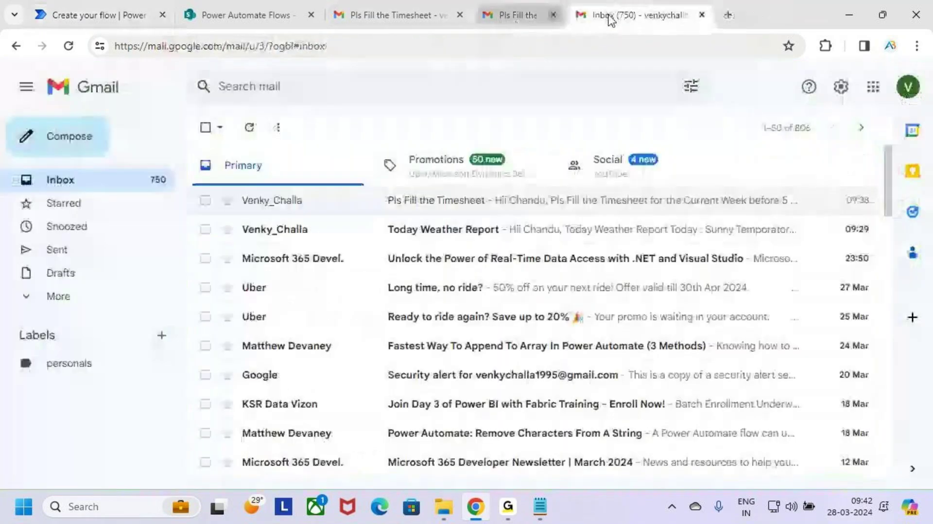
{"action": "left_click", "coordinate": [608, 15]}
{"action": "left_click", "coordinate": [532, 14]}
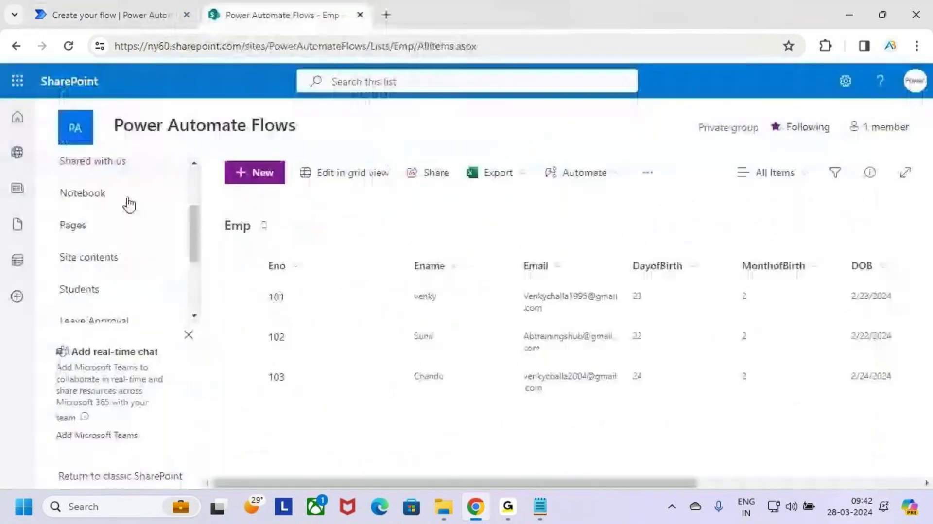
Step: Open OneDrive from the SharePoint site's app launcher
{"action": "left_click", "coordinate": [19, 78]}
{"action": "left_click", "coordinate": [142, 167]}
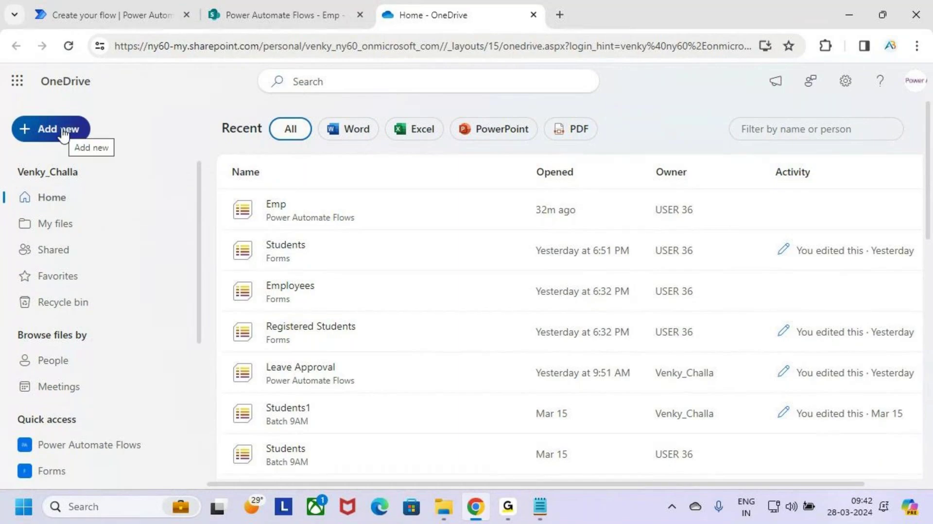
{"action": "key", "text": "ctrl+2"}
{"action": "left_click_drag", "start_coordinate": [12, 114], "coordinate": [89, 144]}
{"action": "key", "text": "Escape"}
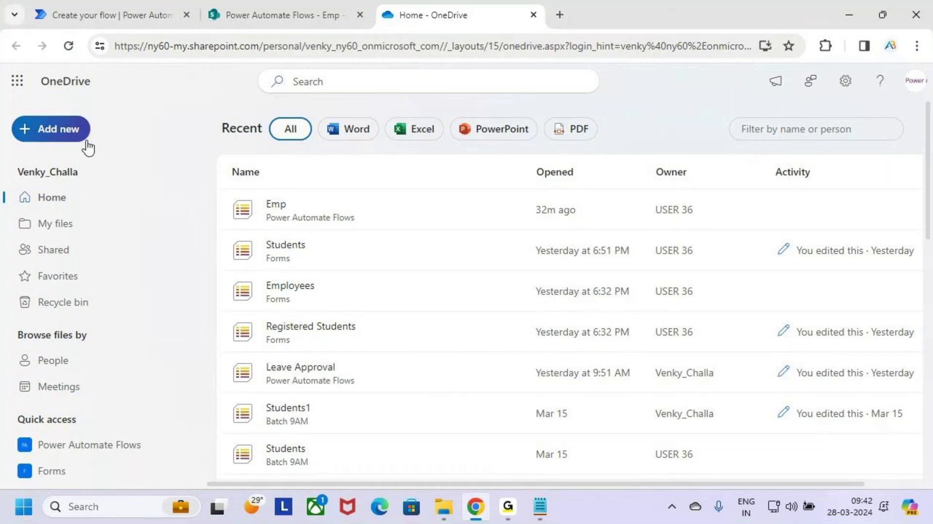
Step: Create a OneDrive folder named Daily Report with the default yellow color
{"action": "left_click", "coordinate": [72, 131]}
{"action": "left_click", "coordinate": [80, 163]}
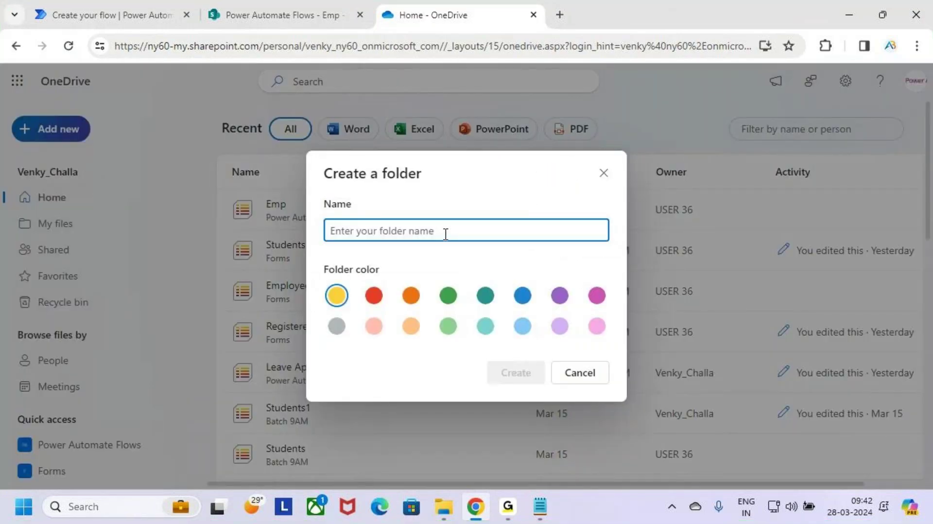
{"action": "type", "text": "Daily Report"}
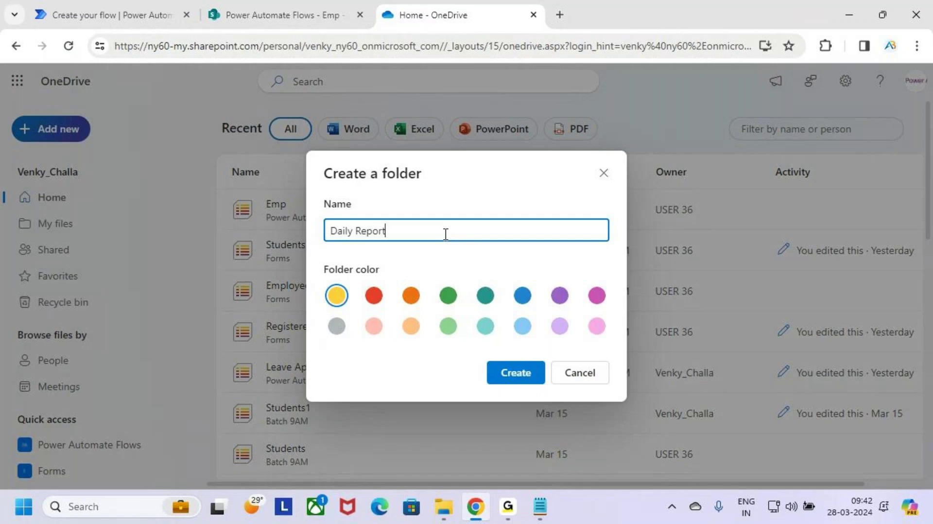
{"action": "left_click", "coordinate": [524, 375]}
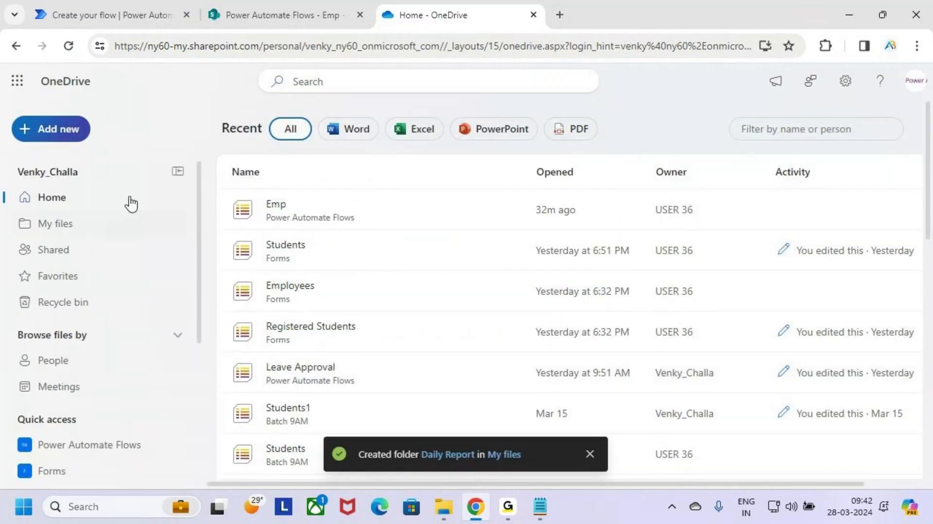
{"action": "left_click_drag", "start_coordinate": [343, 434], "coordinate": [545, 471]}
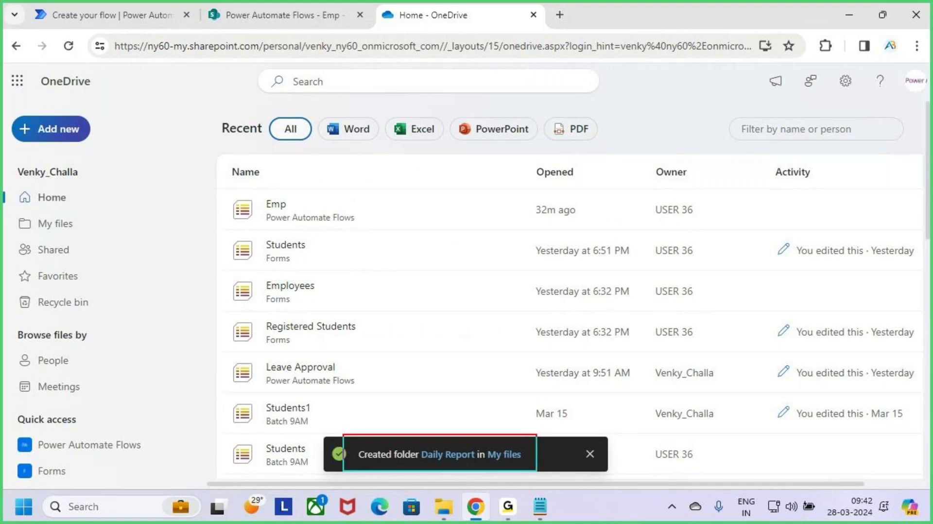
{"action": "left_click_drag", "start_coordinate": [455, 407], "coordinate": [466, 459]}
{"action": "left_click_drag", "start_coordinate": [497, 422], "coordinate": [452, 493]}
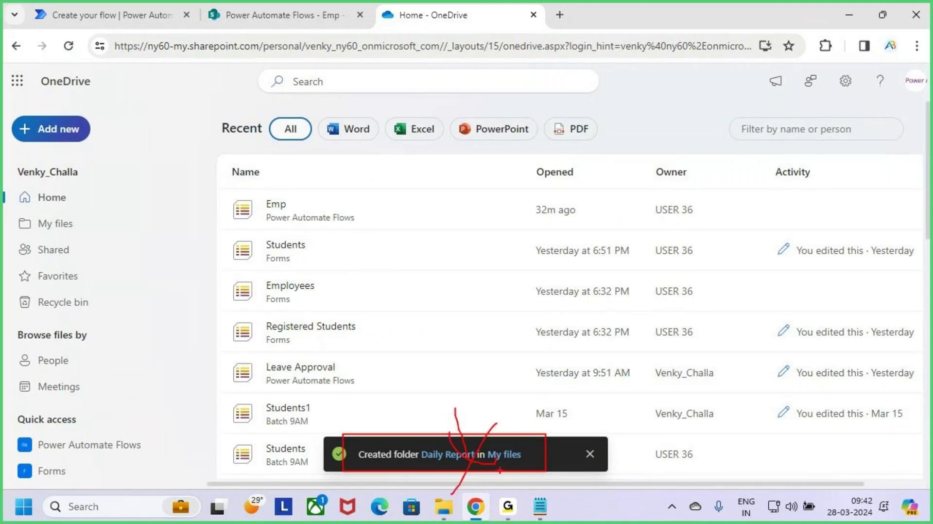
{"action": "left_click_drag", "start_coordinate": [499, 470], "coordinate": [489, 440]}
{"action": "key", "text": "Escape"}
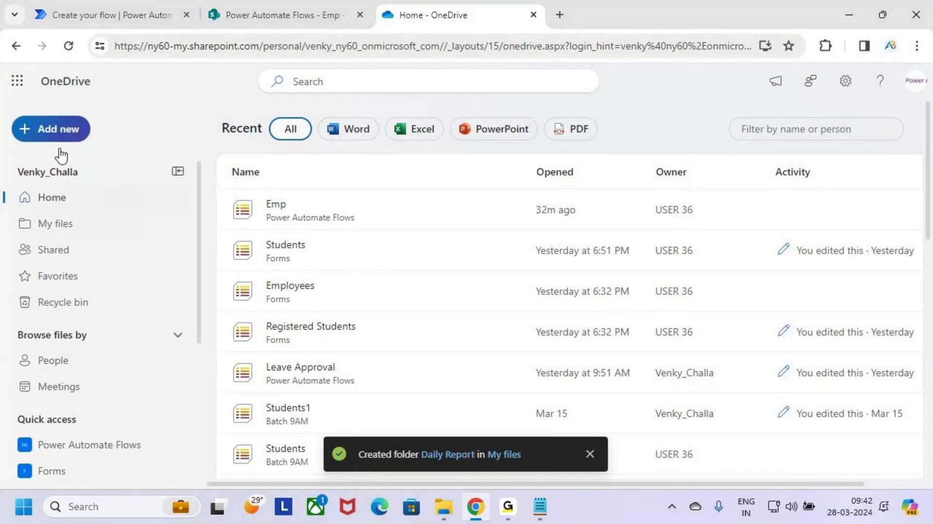
Step: Open the Daily Report folder in My files, and dismiss the folder-created notification
{"action": "left_click", "coordinate": [86, 226]}
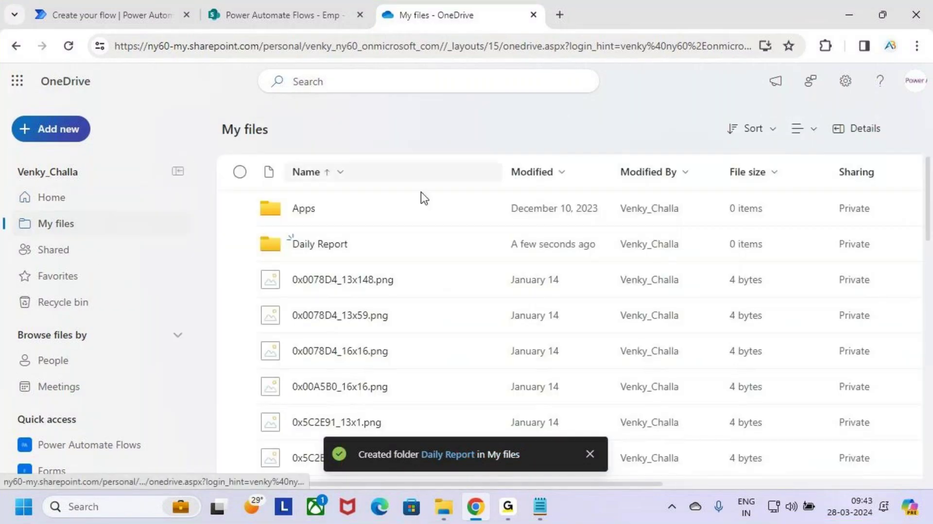
{"action": "key", "text": "ctrl+2"}
{"action": "mouse_move", "coordinate": [242, 227]}
{"action": "left_mouse_down"}
{"action": "mouse_move", "coordinate": [367, 263]}
{"action": "mouse_move", "coordinate": [392, 208]}
{"action": "left_mouse_up"}
{"action": "key", "text": "Escape"}
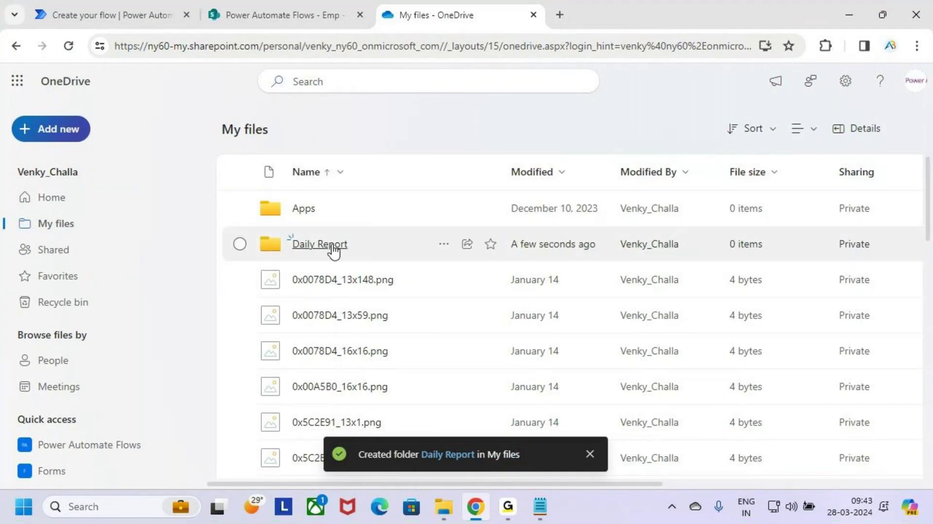
{"action": "left_click", "coordinate": [329, 246]}
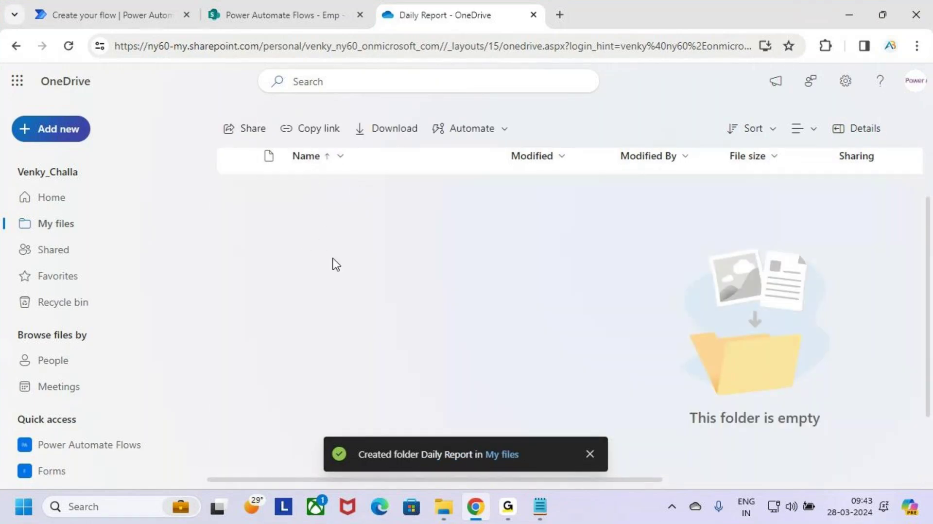
{"action": "left_click_drag", "start_coordinate": [278, 164], "coordinate": [445, 230]}
{"action": "left_click", "coordinate": [589, 454]}
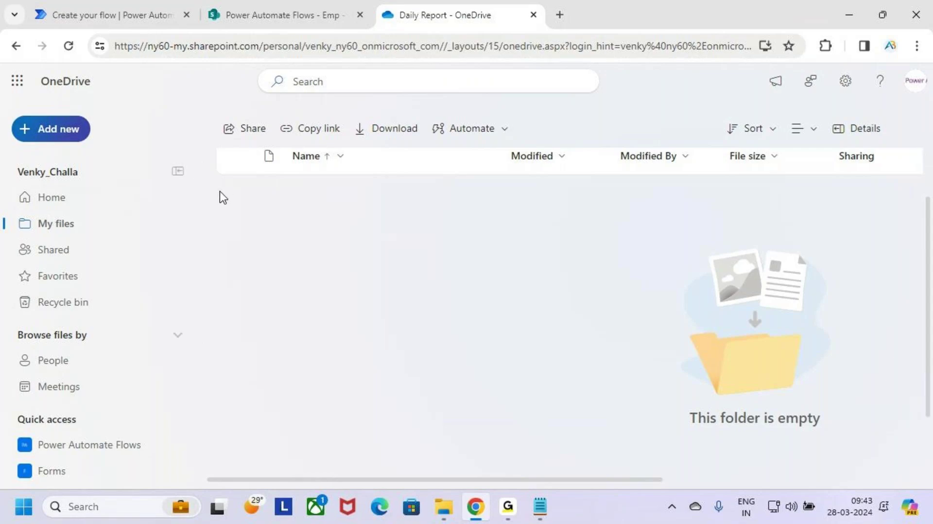
Step: Create a new Excel workbook inside the Daily Report folder
{"action": "left_click", "coordinate": [61, 129]}
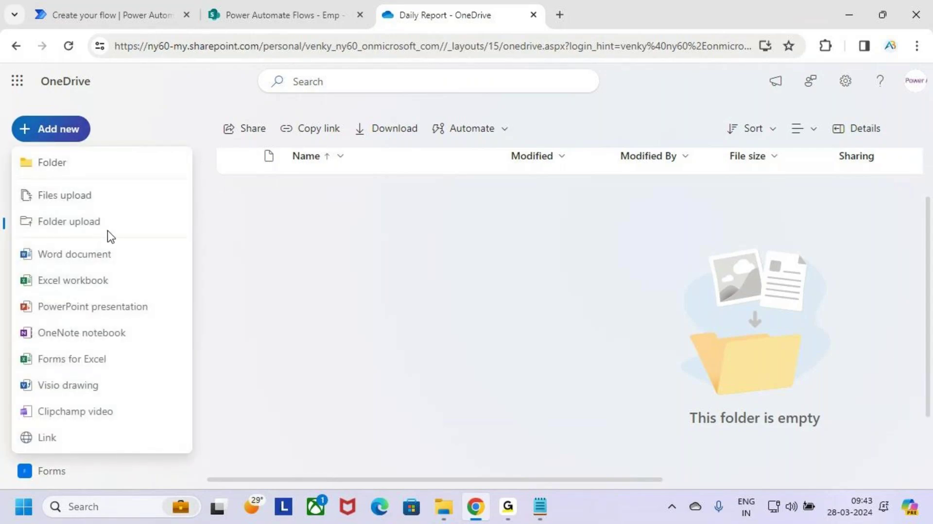
{"action": "key", "text": "ctrl+2"}
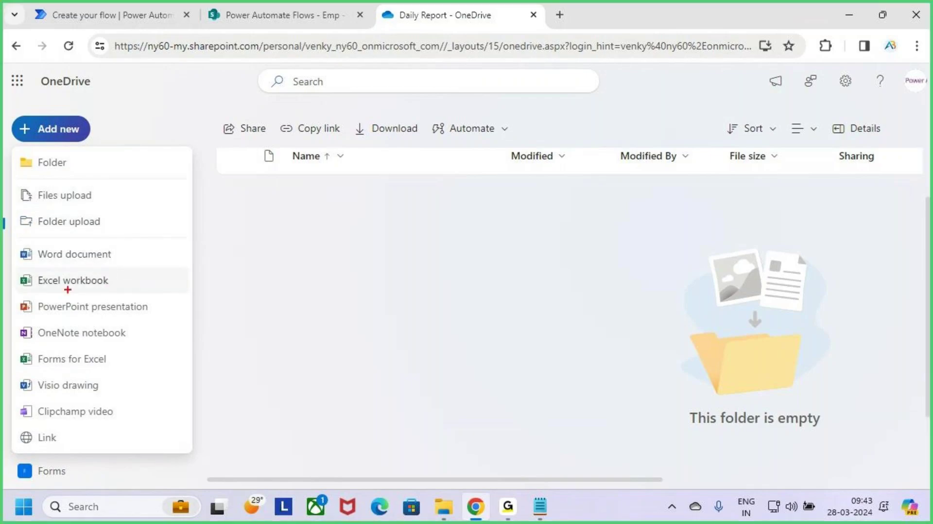
{"action": "mouse_move", "coordinate": [13, 269]}
{"action": "left_mouse_down"}
{"action": "mouse_move", "coordinate": [164, 297]}
{"action": "mouse_move", "coordinate": [181, 238]}
{"action": "left_mouse_up"}
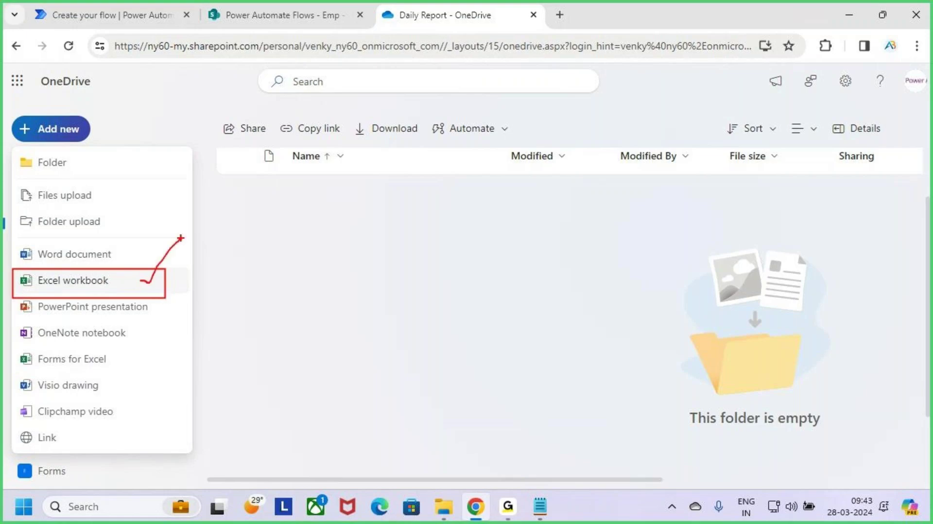
{"action": "key", "text": "Escape"}
{"action": "left_click", "coordinate": [97, 284]}
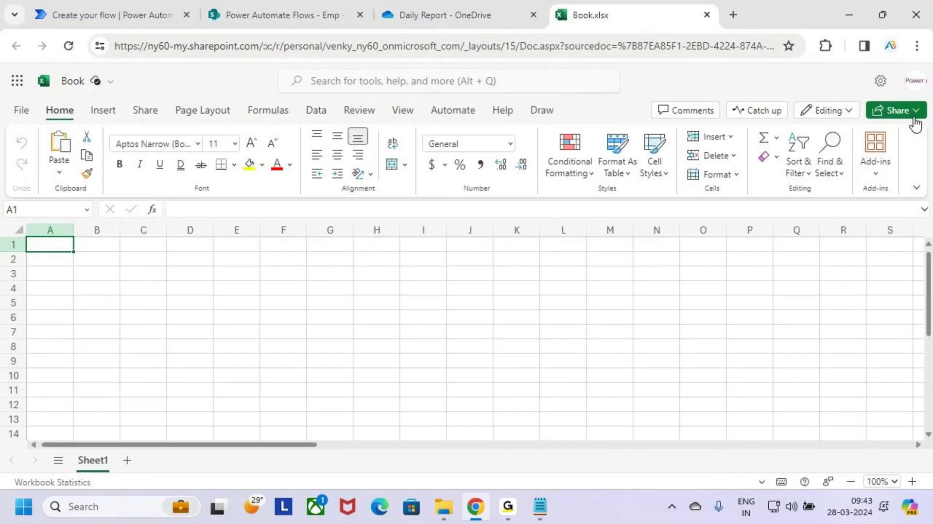
{"action": "left_click", "coordinate": [917, 188]}
{"action": "left_click", "coordinate": [916, 187]}
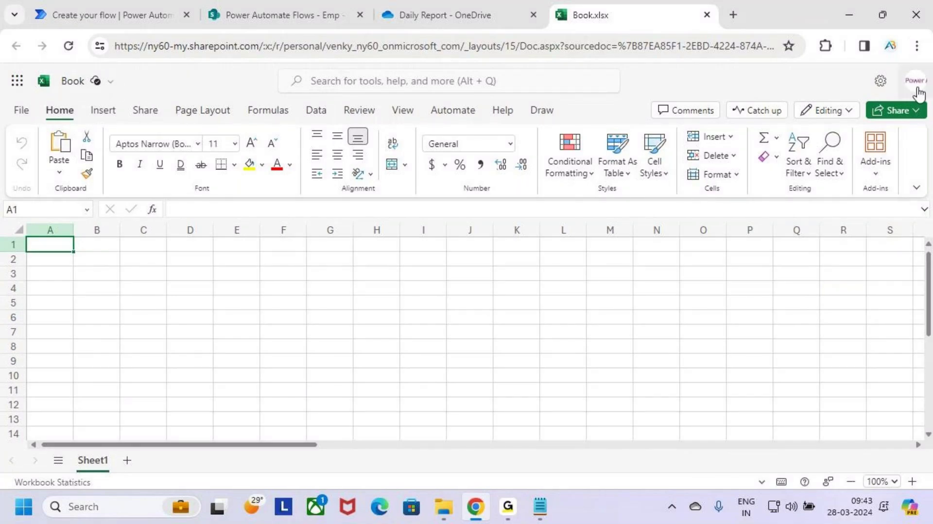
Step: Enter the headers Name, No.of Tickets and No.of Resolued in cells B3 to D3
{"action": "left_click", "coordinate": [111, 274]}
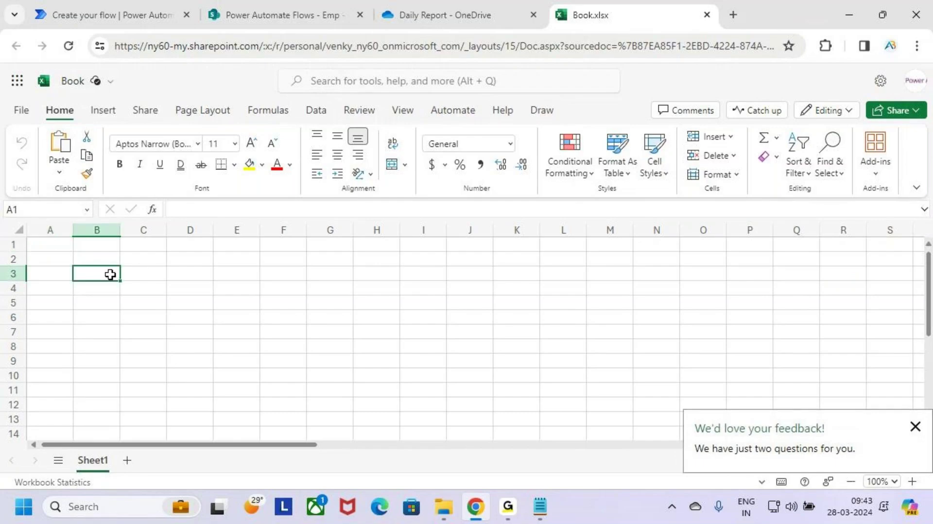
{"action": "type", "text": "Name"}
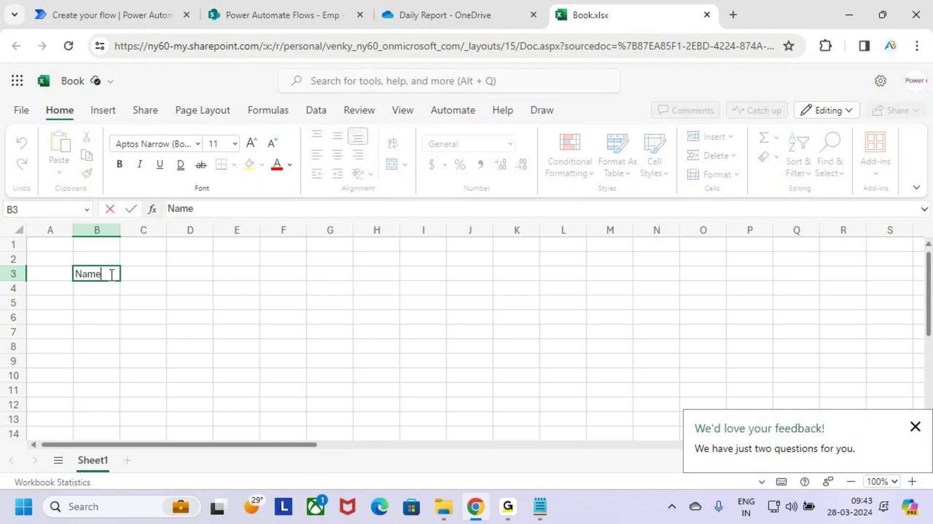
{"action": "key", "text": "Tab"}
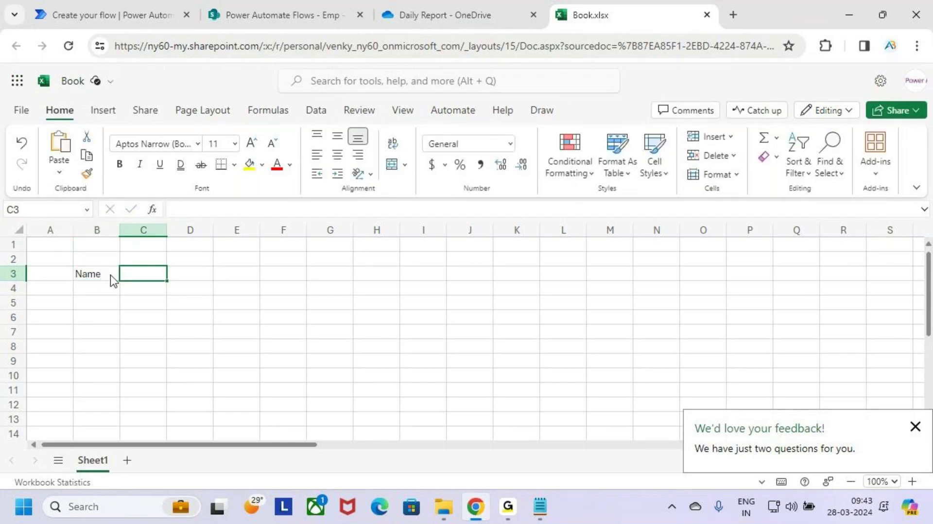
{"action": "type", "text": "No.of Ticke"}
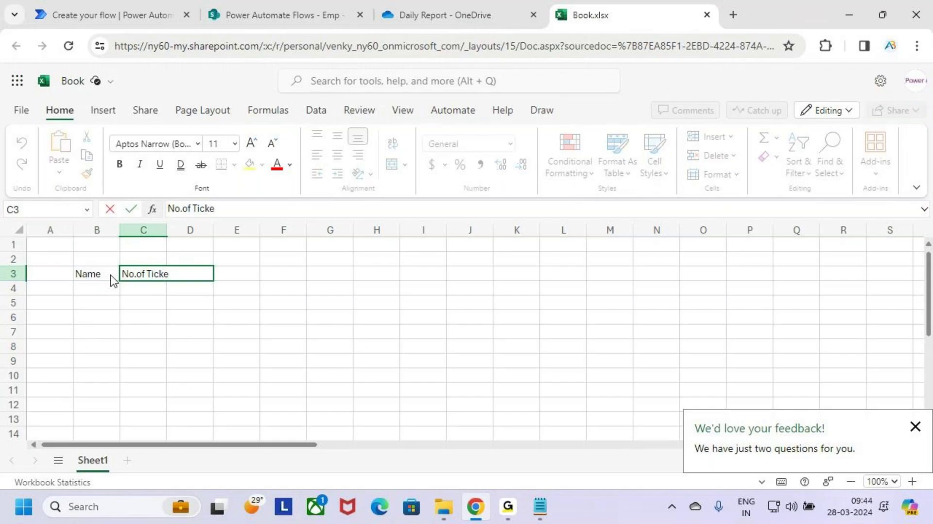
{"action": "type", "text": "s"}
{"action": "key", "text": "Tab"}
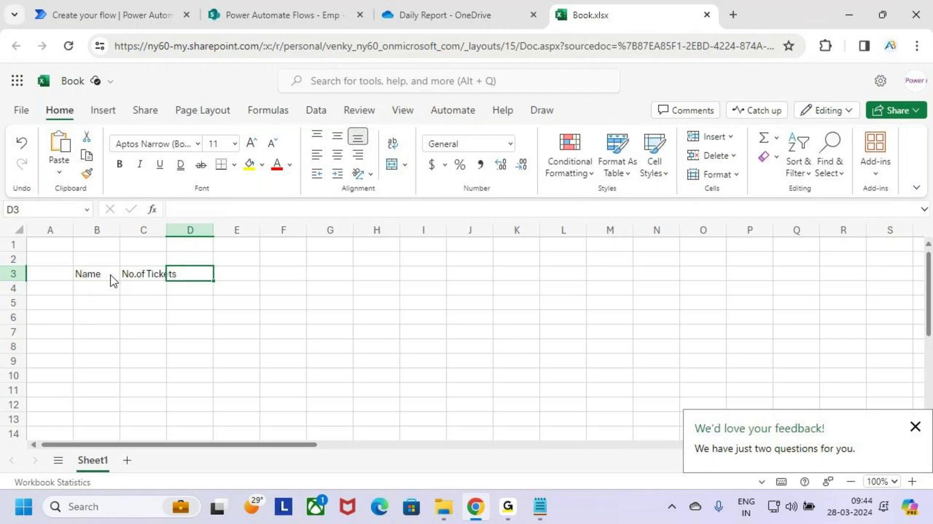
{"action": "type", "text": "No.of"}
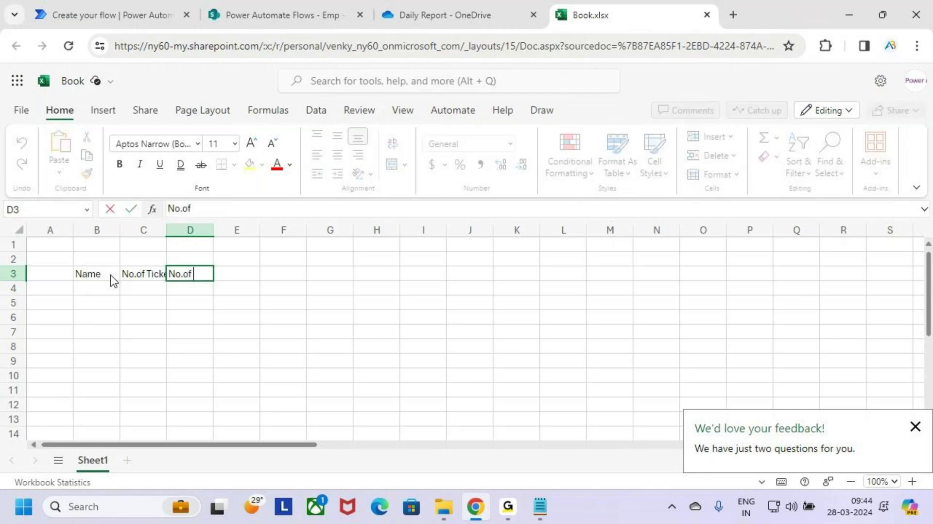
{"action": "type", "text": " Resol"}
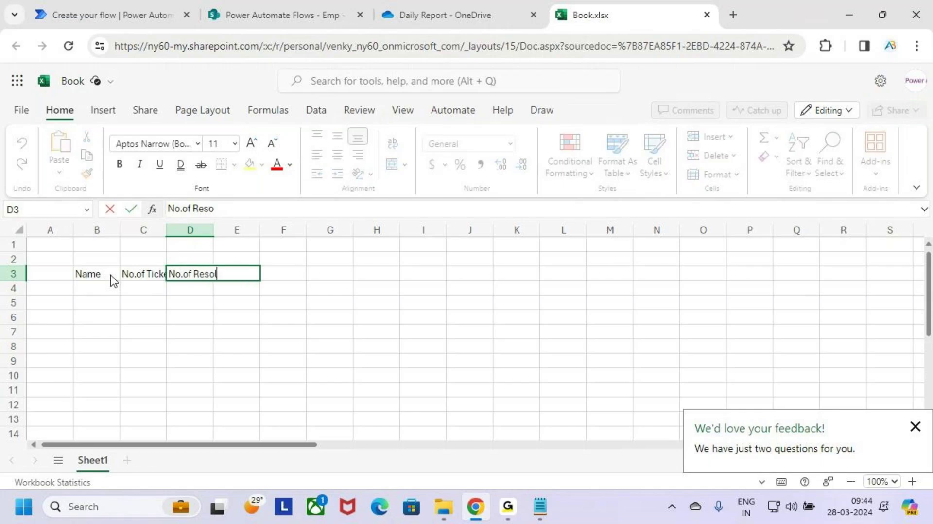
{"action": "type", "text": "ued"}
{"action": "left_click", "coordinate": [283, 330]}
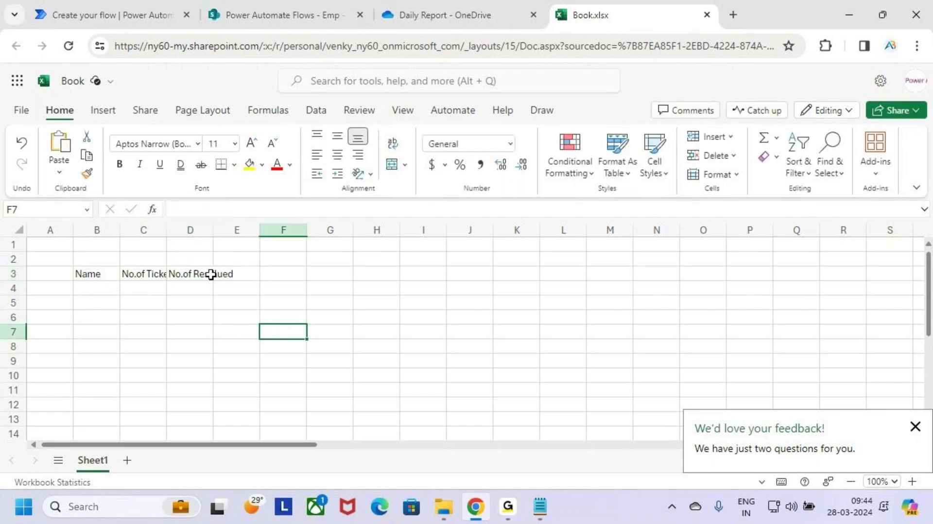
Step: Widen columns B, C and D to fit their headers, and center the contents of all three columns
{"action": "left_click_drag", "start_coordinate": [166, 229], "coordinate": [316, 231]}
{"action": "left_click_drag", "start_coordinate": [122, 236], "coordinate": [148, 232]}
{"action": "left_click", "coordinate": [122, 229]}
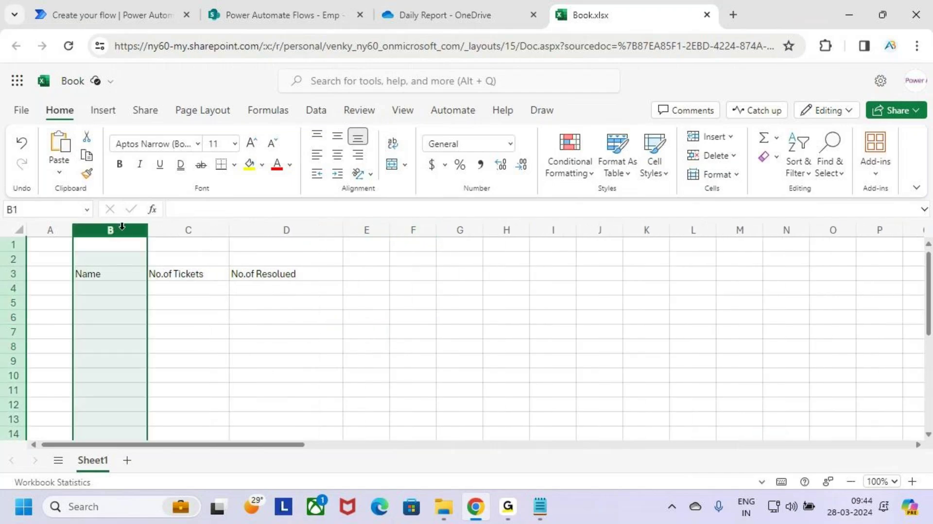
{"action": "left_click", "coordinate": [201, 229], "text": "ctrl"}
{"action": "left_click", "coordinate": [286, 229], "text": "ctrl"}
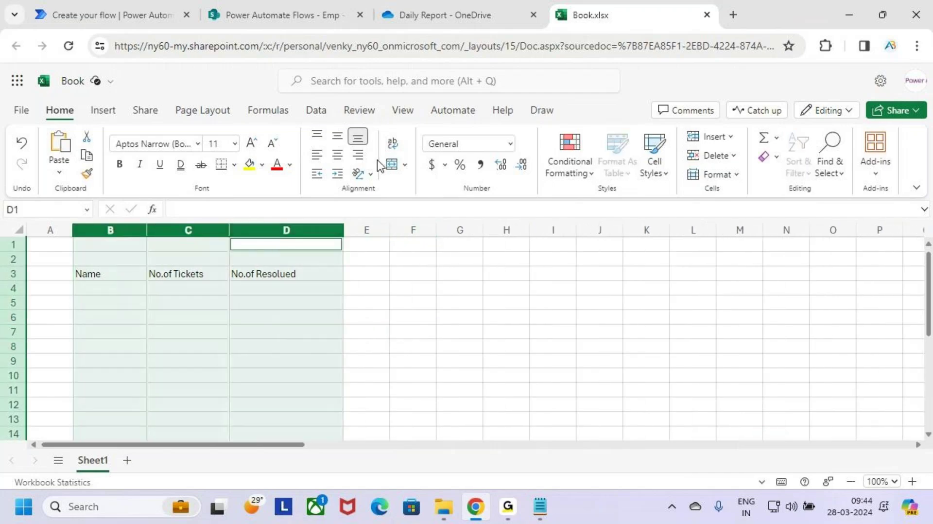
{"action": "left_click", "coordinate": [340, 160]}
{"action": "left_click", "coordinate": [246, 316]}
Step: Make the headers in B3:D3 bold
{"action": "left_click", "coordinate": [104, 275]}
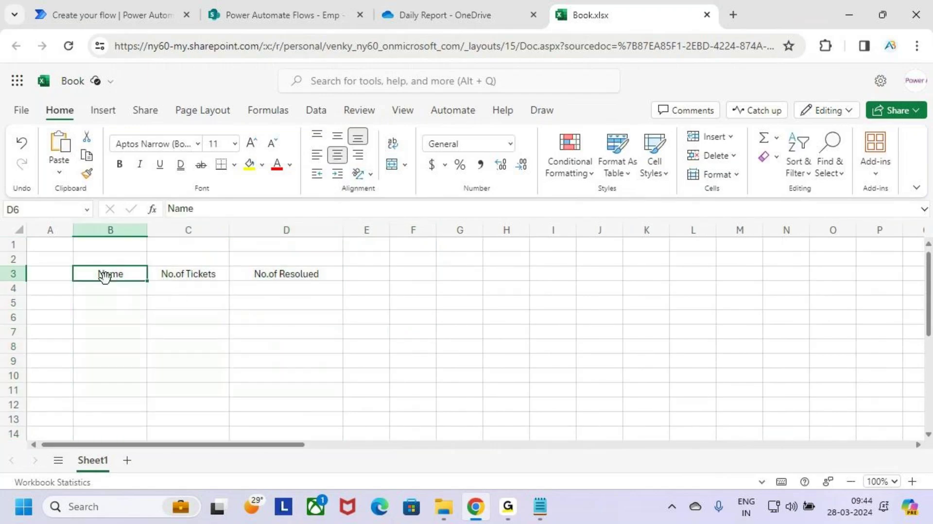
{"action": "left_click_drag", "start_coordinate": [104, 276], "coordinate": [284, 273]}
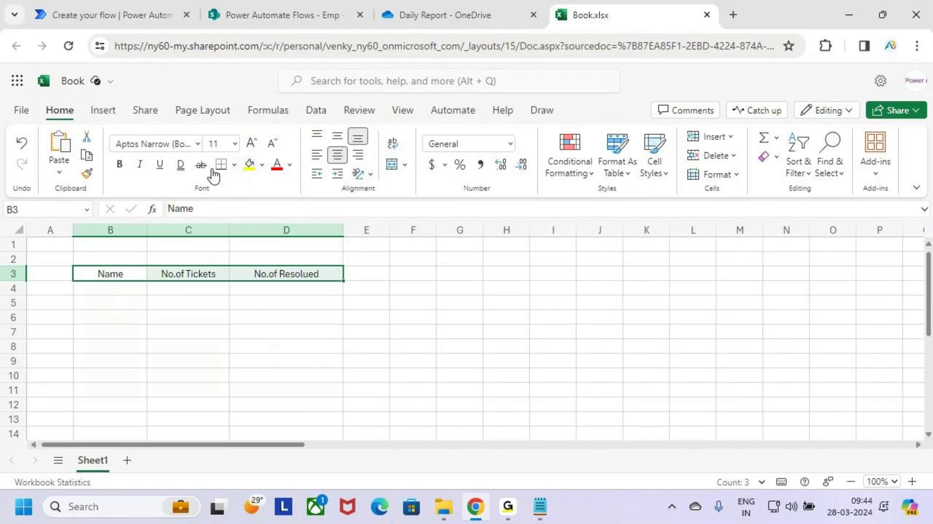
{"action": "left_click", "coordinate": [119, 164]}
{"action": "left_click", "coordinate": [231, 329]}
Step: Convert the range B3:D9 into a table, using the first row as headers
{"action": "left_click_drag", "start_coordinate": [122, 273], "coordinate": [280, 275]}
{"action": "left_click", "coordinate": [102, 112]}
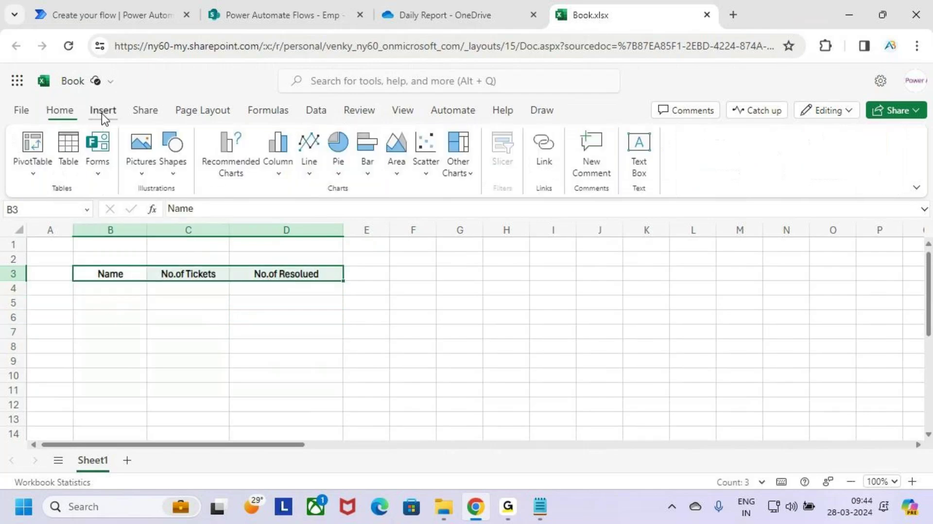
{"action": "left_click", "coordinate": [114, 289]}
{"action": "left_click_drag", "start_coordinate": [108, 272], "coordinate": [270, 358]}
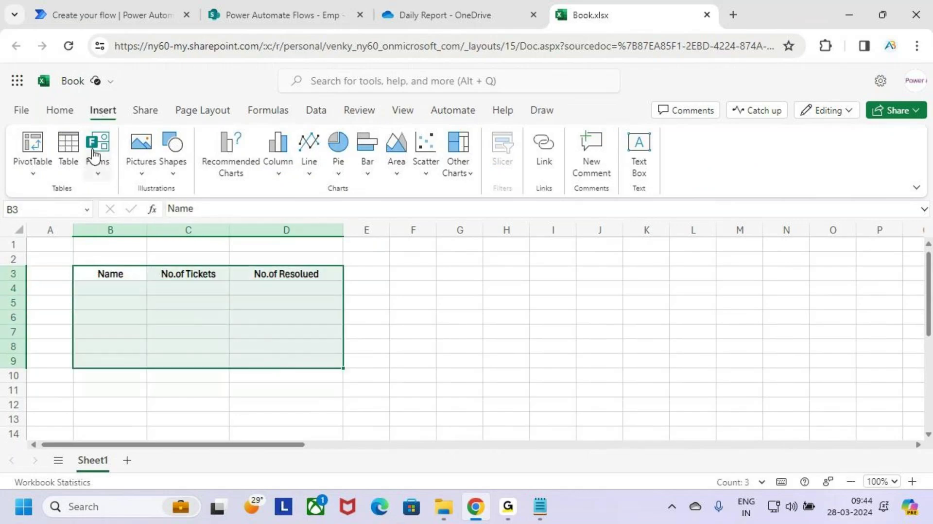
{"action": "left_click", "coordinate": [68, 142]}
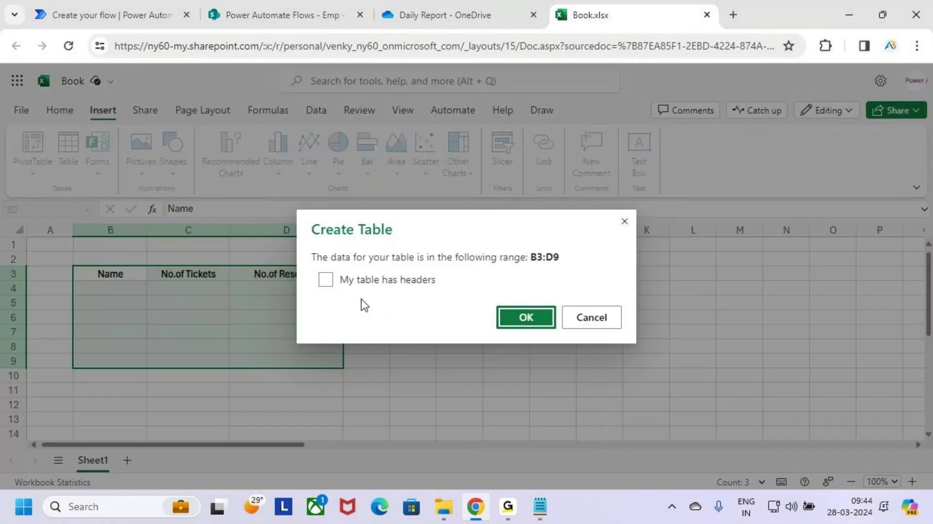
{"action": "left_click", "coordinate": [326, 283]}
{"action": "left_click", "coordinate": [519, 317]}
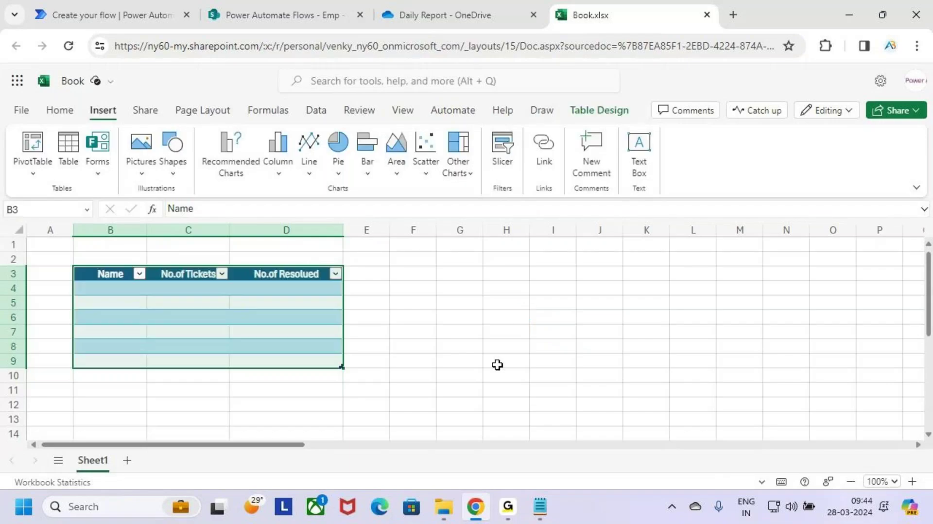
{"action": "left_click", "coordinate": [82, 273]}
{"action": "key", "text": "Down"}
{"action": "key", "text": "Down"}
{"action": "left_click", "coordinate": [80, 276]}
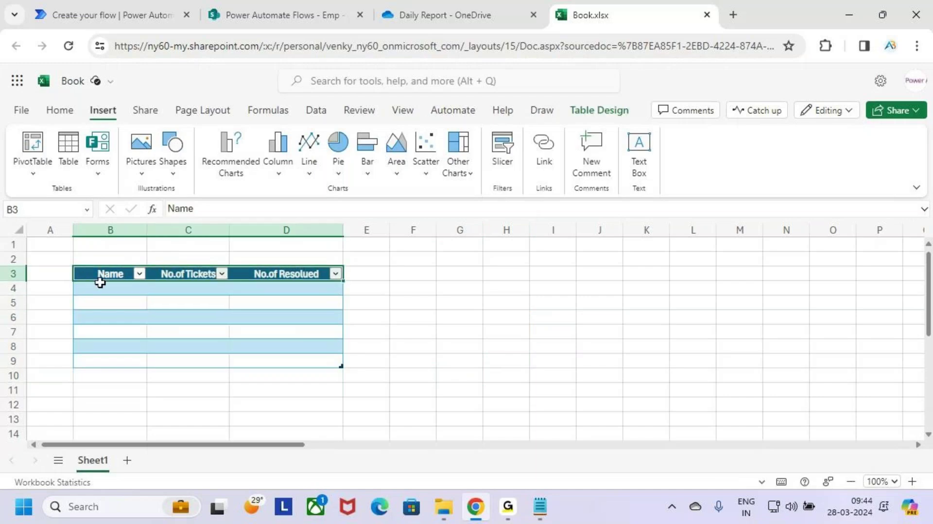
{"action": "left_click", "coordinate": [99, 283]}
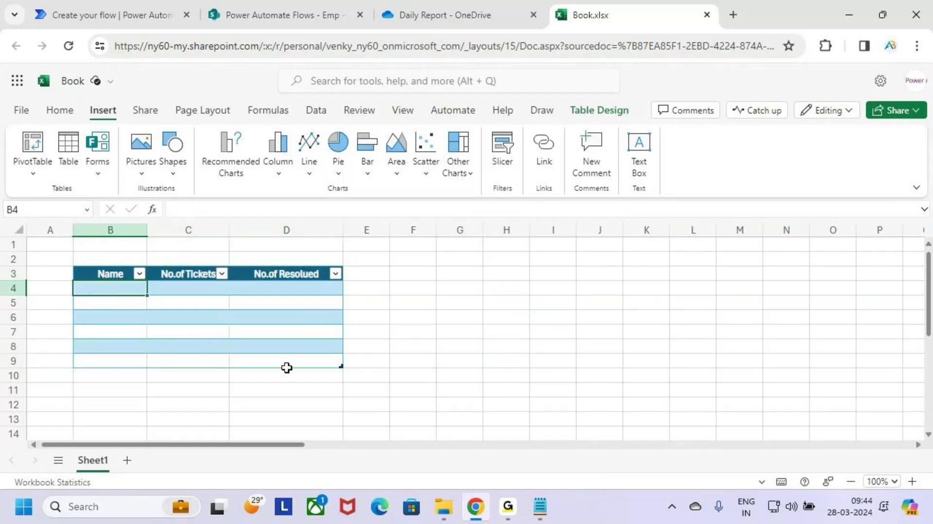
{"action": "left_click", "coordinate": [339, 364]}
{"action": "left_click", "coordinate": [343, 370]}
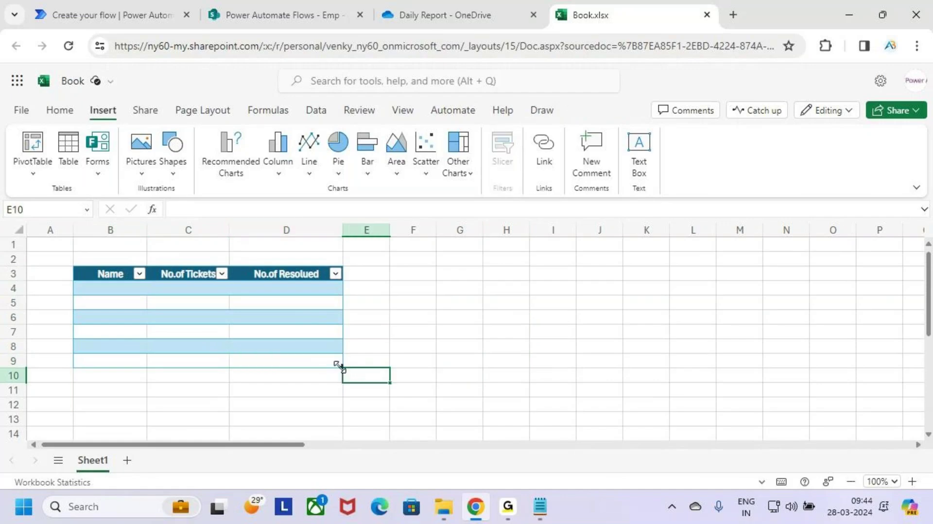
{"action": "left_click", "coordinate": [406, 321]}
Step: Enter the first employee's name in B4 and 5 as the number of tickets in C4
{"action": "left_click", "coordinate": [131, 291]}
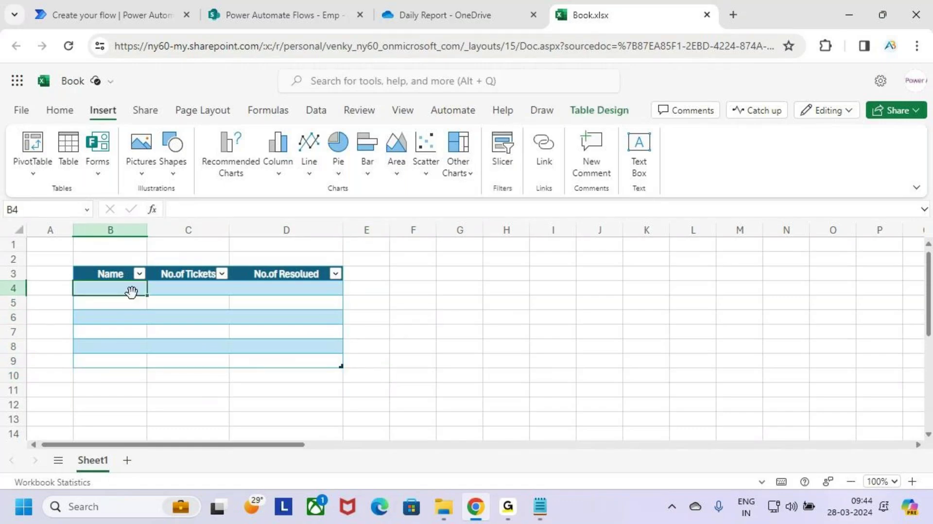
{"action": "type", "text": "Ve"}
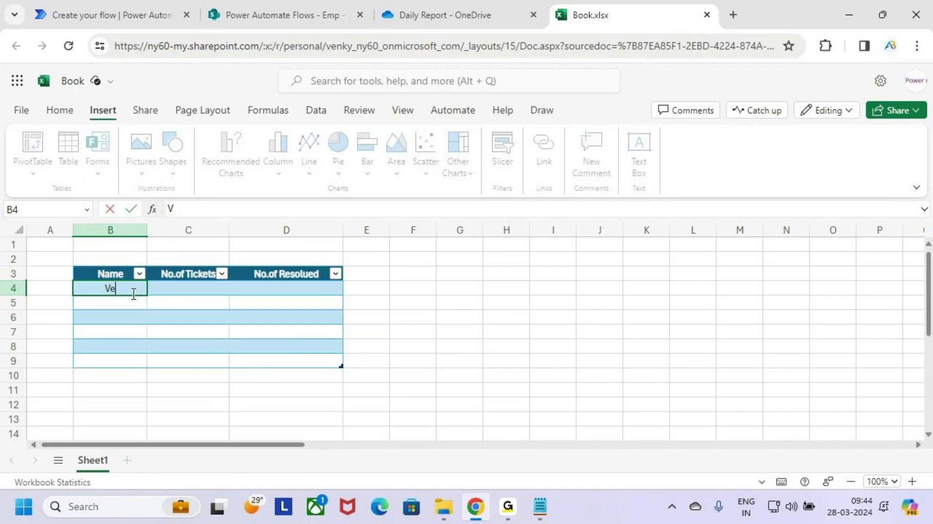
{"action": "type", "text": "nky"}
{"action": "left_click", "coordinate": [194, 288]}
{"action": "type", "text": "5"}
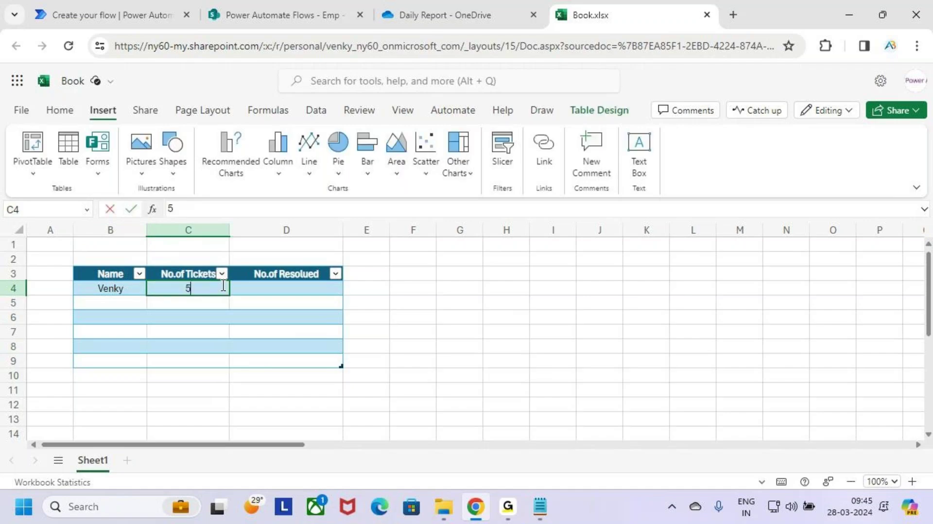
{"action": "left_click", "coordinate": [286, 291]}
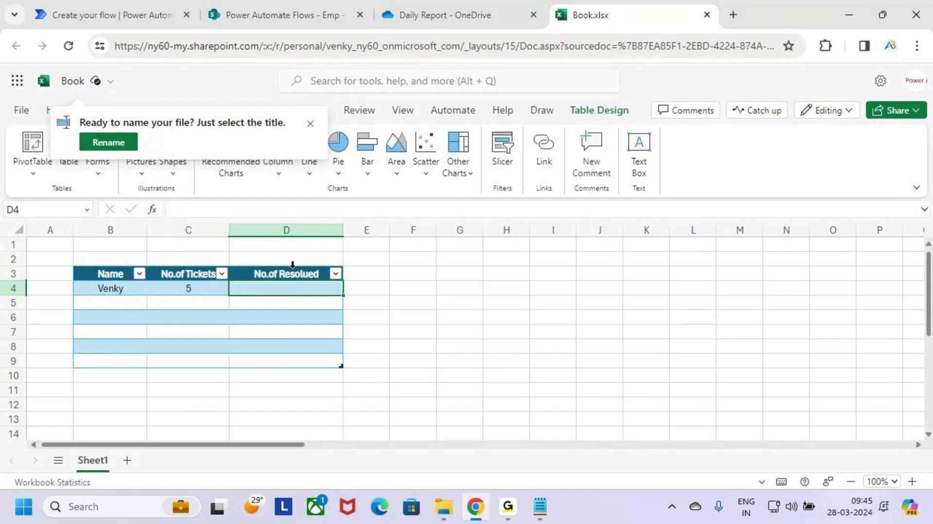
Step: Enter the second employee's name in B5 and 8 as the number of tickets in C5
{"action": "left_click", "coordinate": [131, 302]}
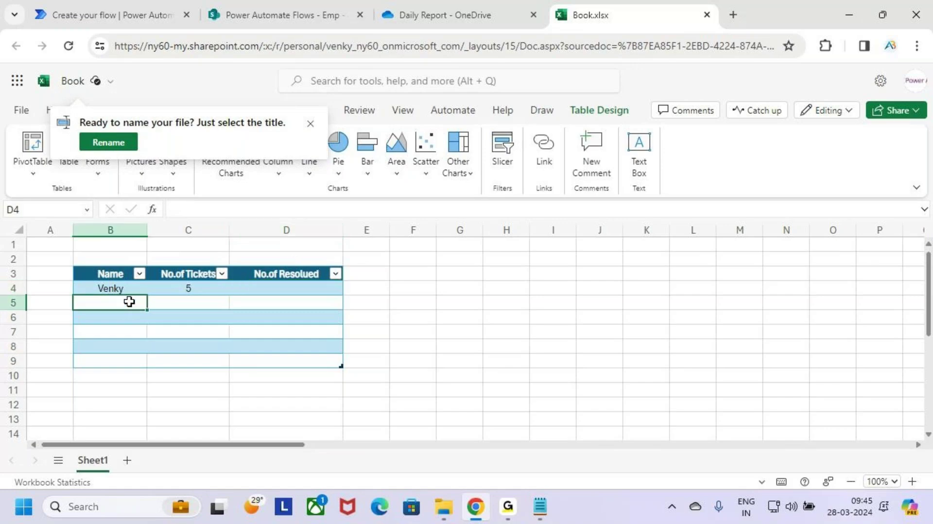
{"action": "type", "text": "S"}
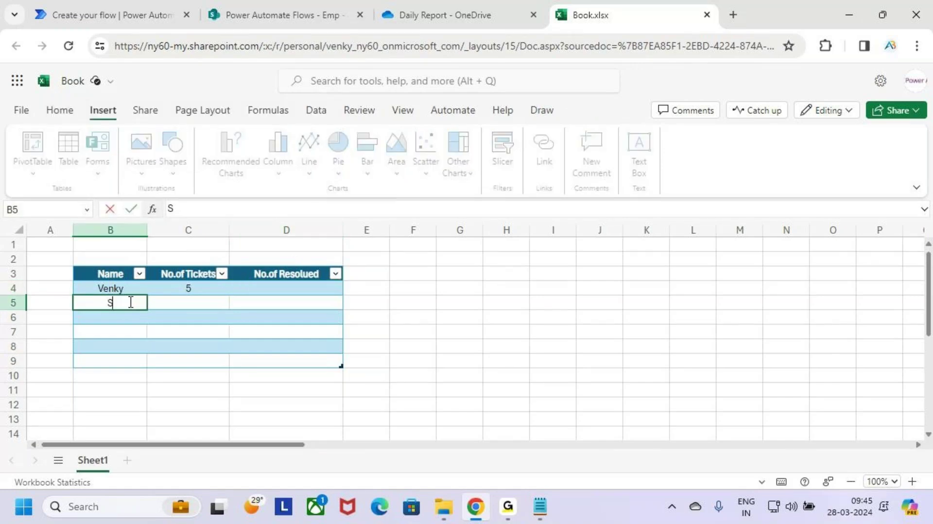
{"action": "type", "text": "unil"}
{"action": "left_click", "coordinate": [195, 297]}
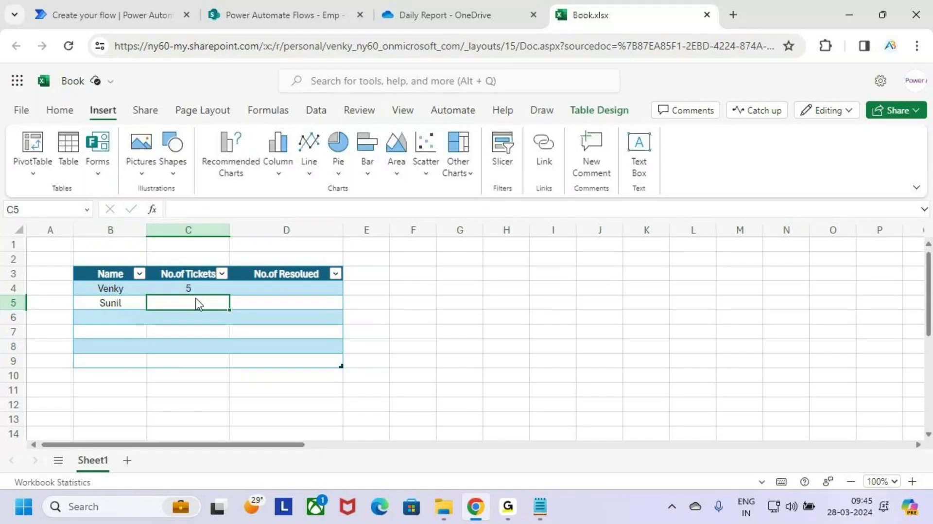
{"action": "type", "text": "8"}
Step: Fill in the resolved ticket counts for the first two employees: 3 in D4 and 5 in D5
{"action": "left_click", "coordinate": [288, 290]}
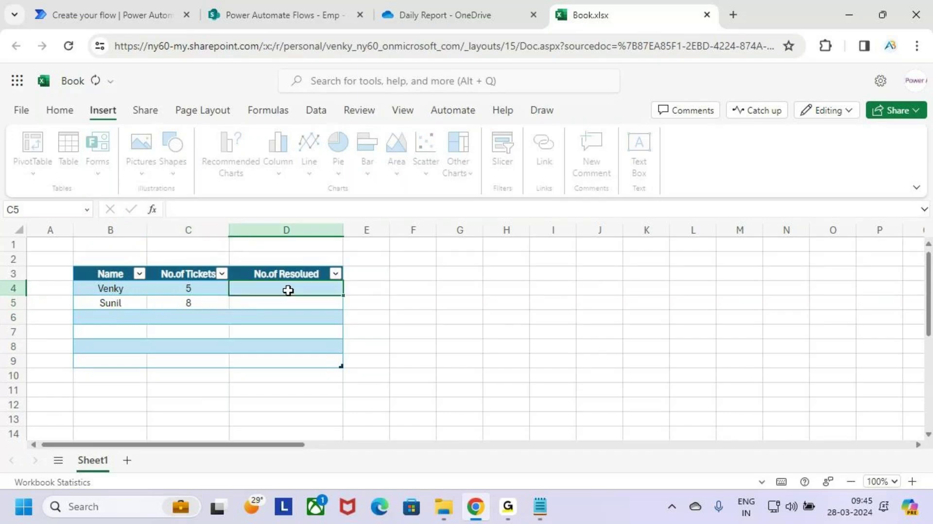
{"action": "type", "text": "3"}
{"action": "left_click", "coordinate": [291, 306]}
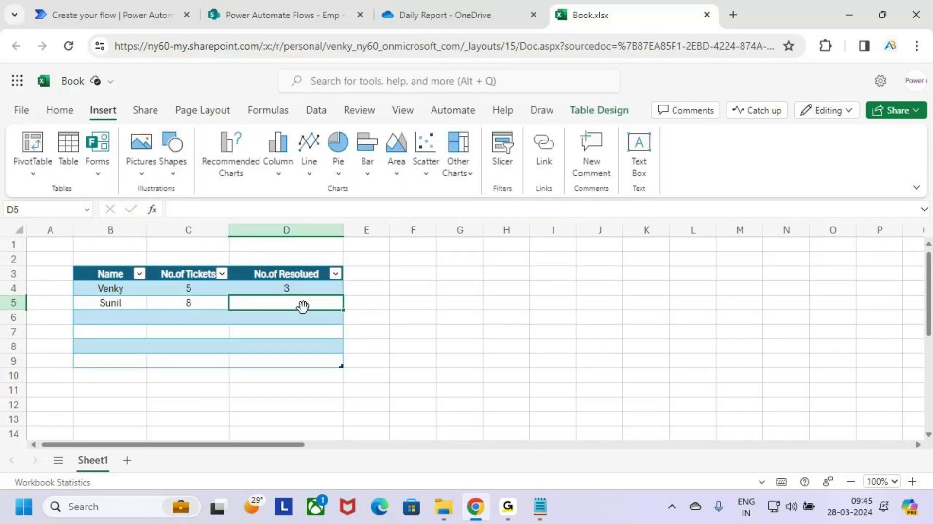
{"action": "type", "text": "5"}
Step: Fill in row 6 with the third employee's name, 4 tickets and 1 resolved
{"action": "left_click", "coordinate": [127, 317]}
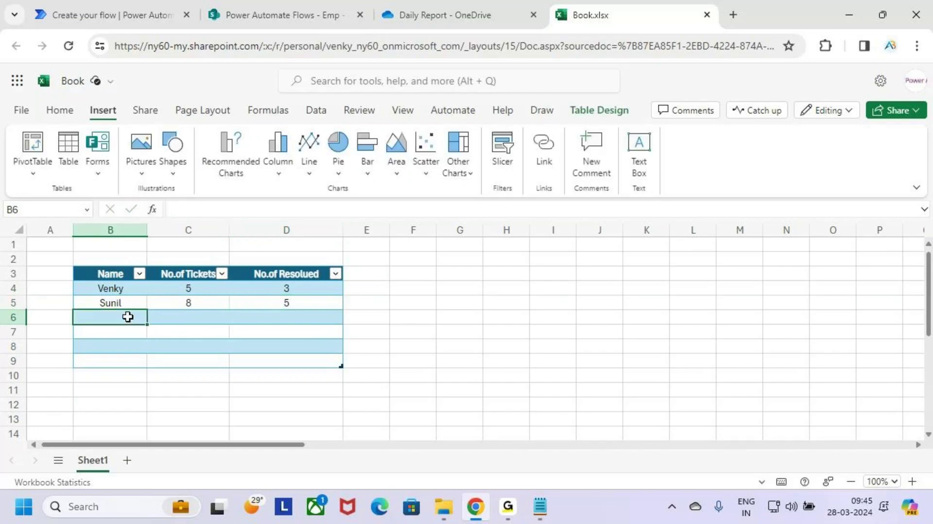
{"action": "type", "text": "Anil"}
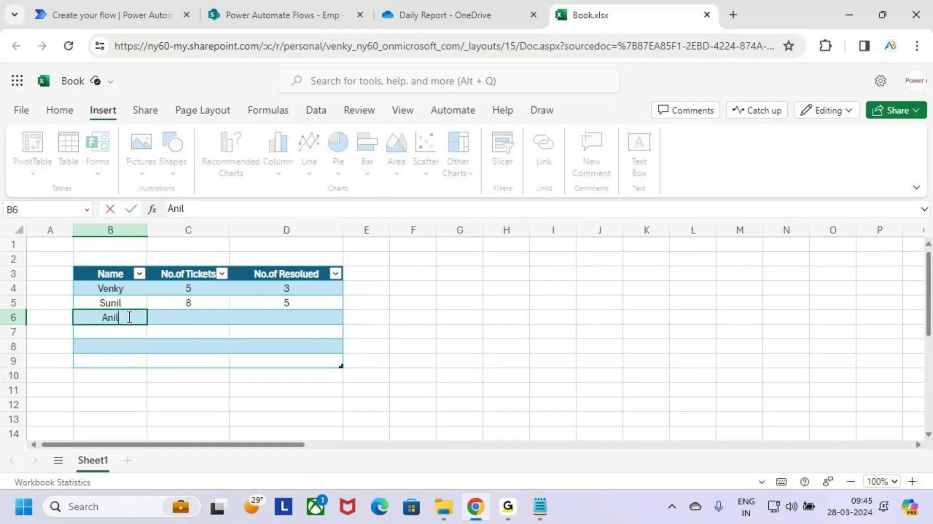
{"action": "left_click", "coordinate": [221, 317]}
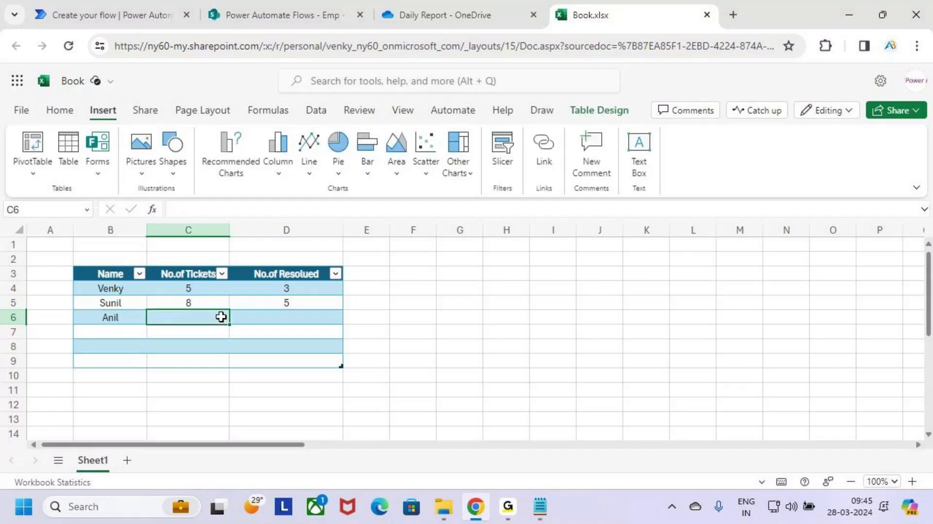
{"action": "type", "text": "4"}
{"action": "left_click", "coordinate": [303, 315]}
{"action": "type", "text": "1"}
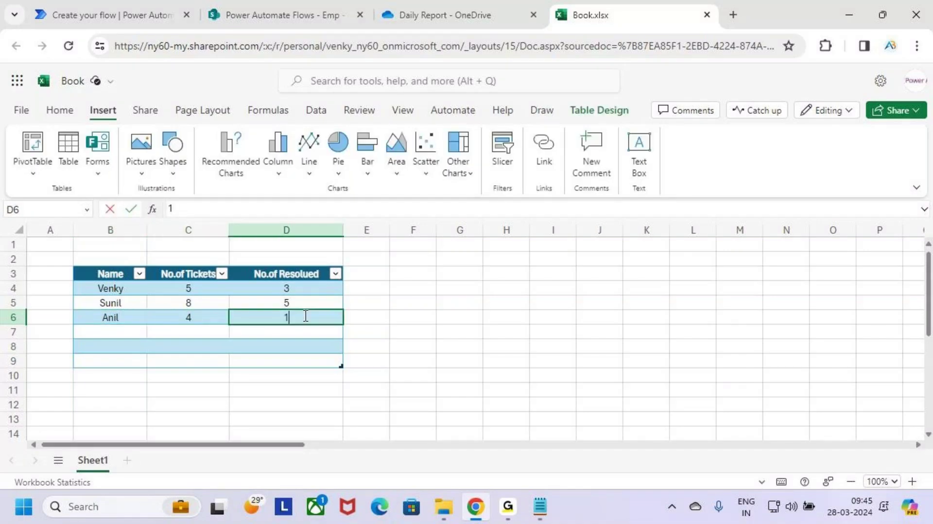
{"action": "left_click", "coordinate": [413, 357]}
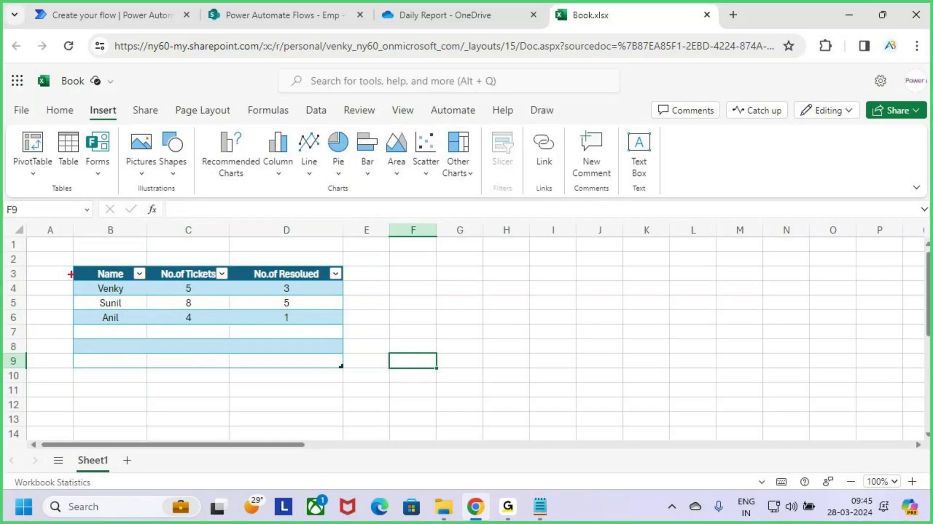
{"action": "mouse_move", "coordinate": [67, 262]}
{"action": "left_mouse_down"}
{"action": "mouse_move", "coordinate": [202, 333]}
{"action": "mouse_move", "coordinate": [325, 367]}
{"action": "mouse_move", "coordinate": [373, 391]}
{"action": "left_mouse_up"}
{"action": "mouse_move", "coordinate": [92, 237]}
{"action": "left_mouse_down"}
{"action": "mouse_move", "coordinate": [100, 265]}
{"action": "mouse_move", "coordinate": [112, 267]}
{"action": "left_mouse_up"}
{"action": "mouse_move", "coordinate": [168, 234]}
{"action": "left_mouse_down"}
{"action": "mouse_move", "coordinate": [174, 254]}
{"action": "mouse_move", "coordinate": [192, 262]}
{"action": "left_mouse_up"}
{"action": "left_click_drag", "start_coordinate": [199, 247], "coordinate": [189, 268]}
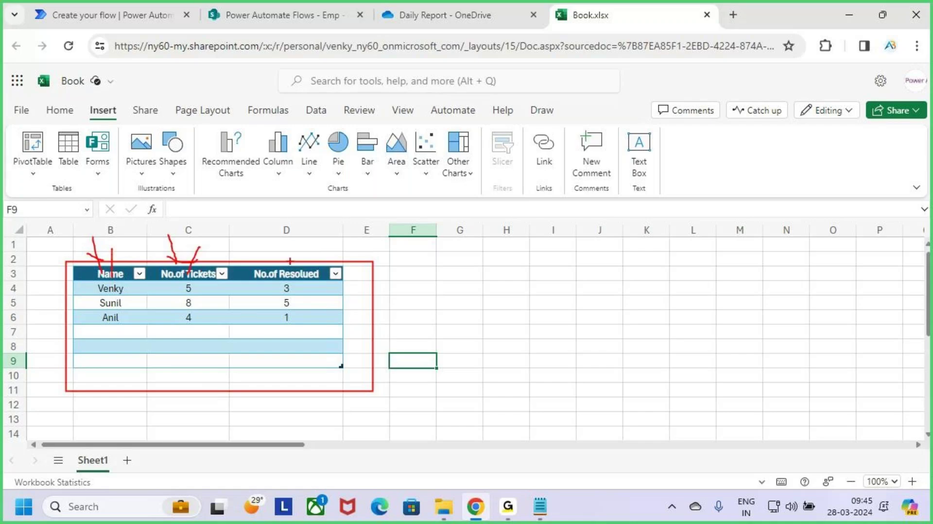
{"action": "mouse_move", "coordinate": [282, 237]}
{"action": "left_mouse_down"}
{"action": "mouse_move", "coordinate": [310, 274]}
{"action": "mouse_move", "coordinate": [293, 306]}
{"action": "left_mouse_up"}
{"action": "key", "text": "Escape"}
{"action": "left_click", "coordinate": [508, 335]}
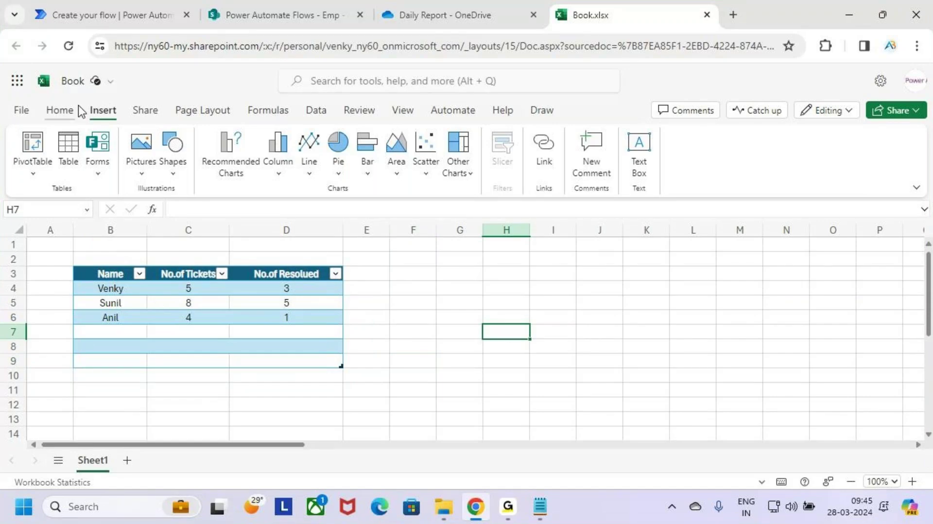
Step: Rename the workbook as Report
{"action": "left_click", "coordinate": [86, 83]}
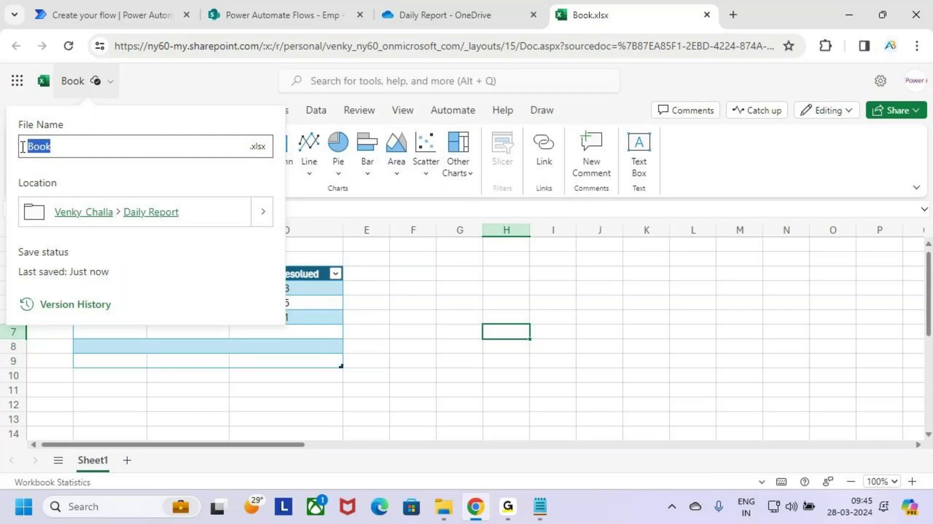
{"action": "type", "text": "Report"}
{"action": "left_click", "coordinate": [575, 337]}
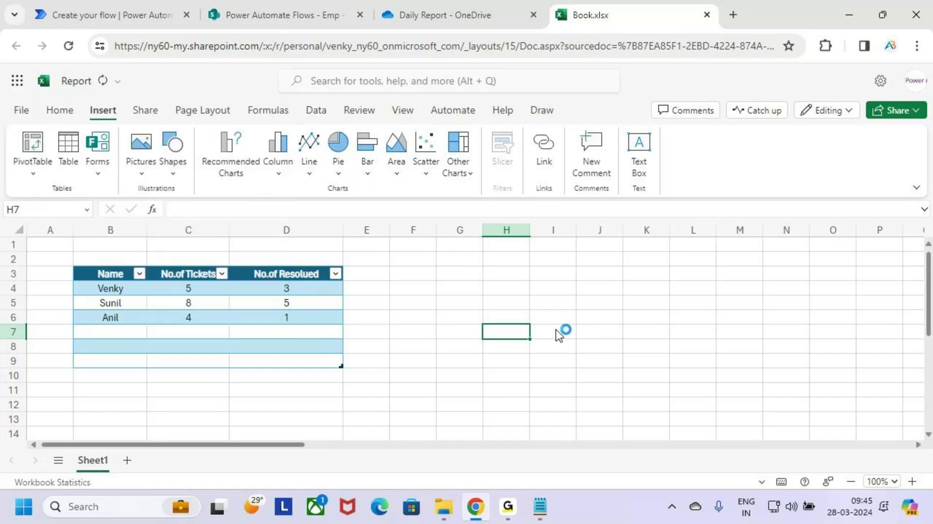
{"action": "left_click", "coordinate": [437, 314]}
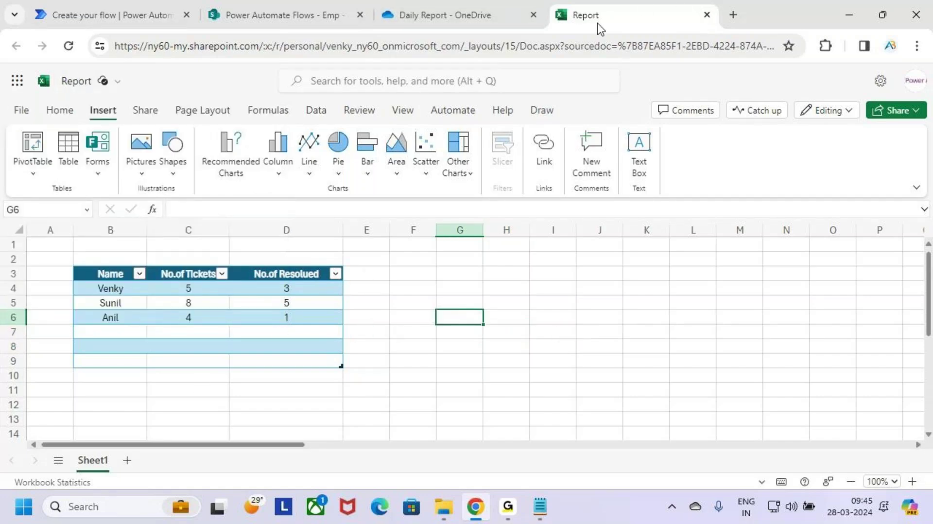
Step: Switch to the Daily Report folder in OneDrive and refresh it to check the renamed workbook
{"action": "left_click", "coordinate": [485, 1]}
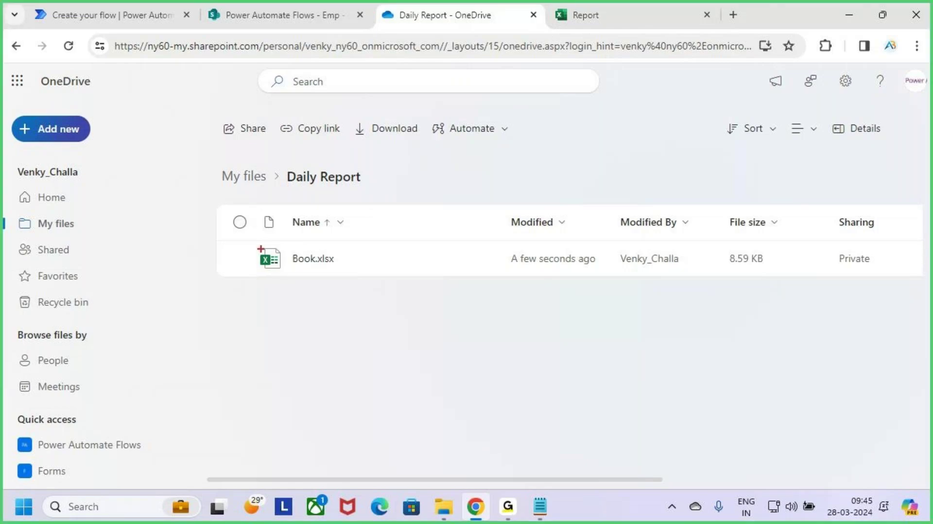
{"action": "left_click_drag", "start_coordinate": [243, 242], "coordinate": [418, 289]}
{"action": "key", "text": "Escape"}
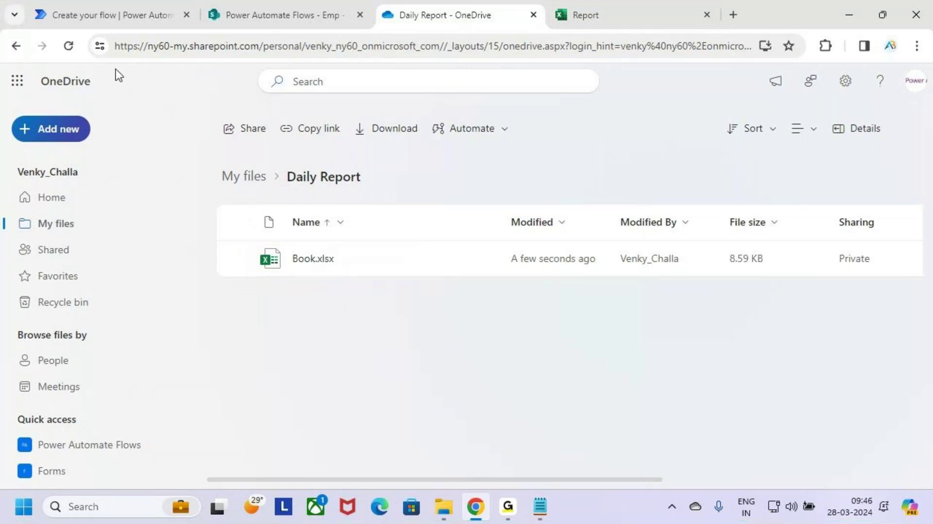
{"action": "left_click", "coordinate": [68, 46]}
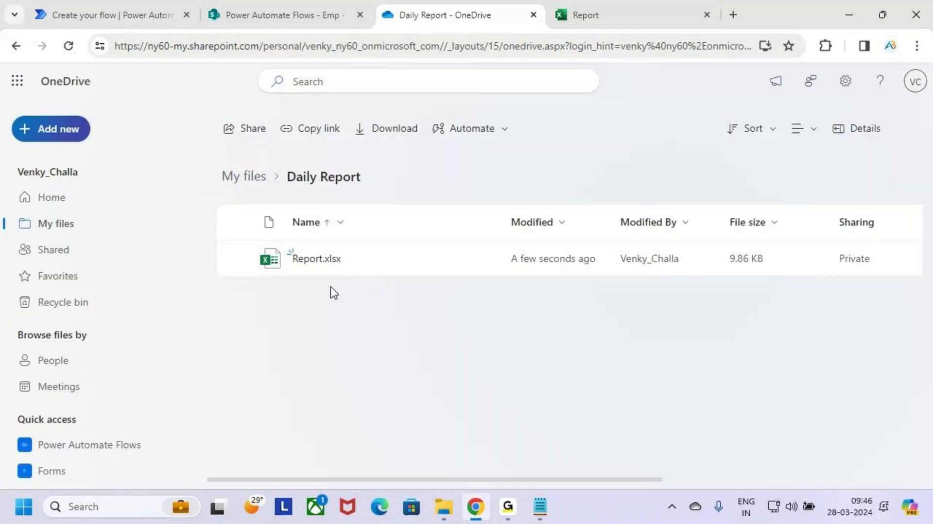
{"action": "left_click_drag", "start_coordinate": [291, 266], "coordinate": [344, 261]}
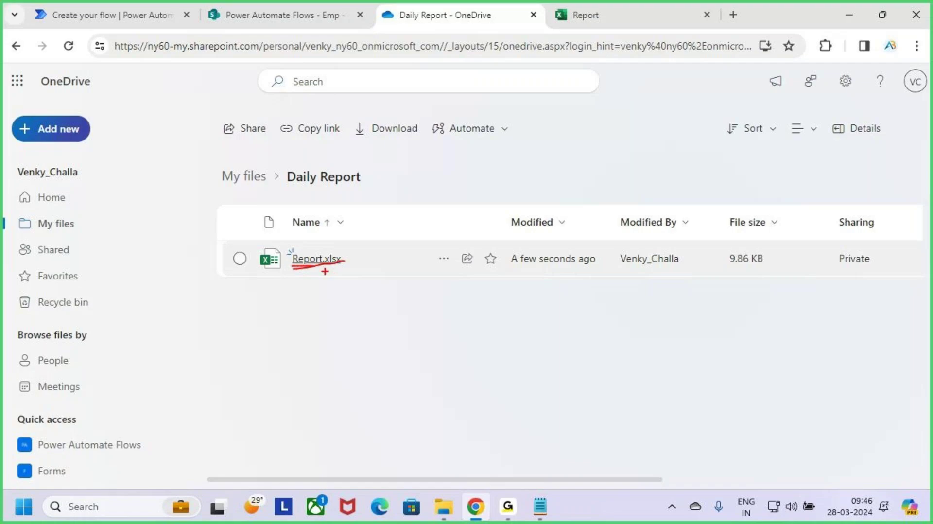
{"action": "key", "text": "ctrl+z"}
{"action": "key", "text": "Escape"}
Step: Glance over the Report workbook and its file in the OneDrive folder, and return to the Daily Report flow in Power Automate
{"action": "left_click", "coordinate": [133, 10]}
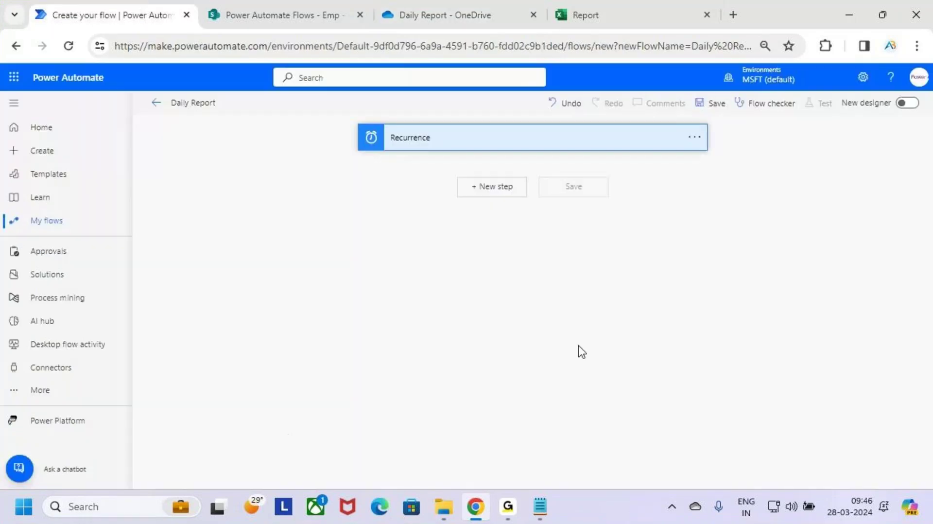
{"action": "left_click", "coordinate": [625, 7]}
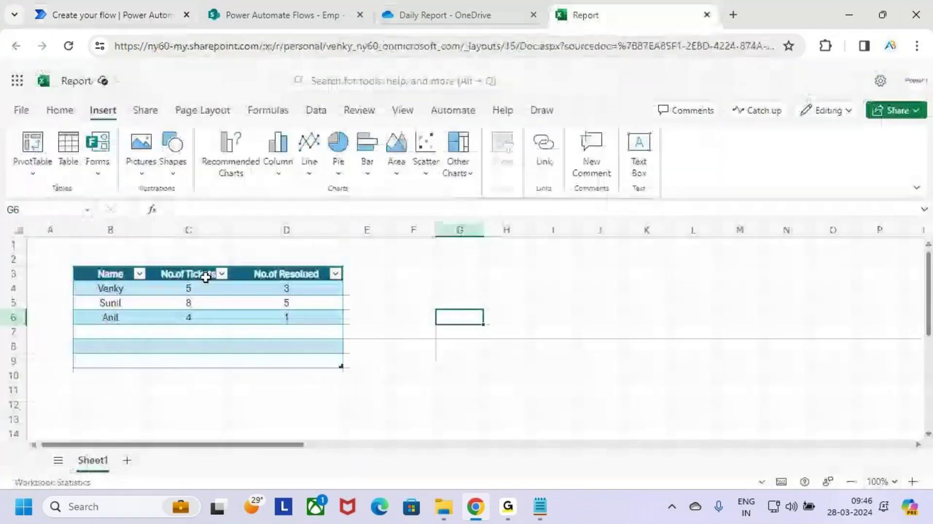
{"action": "left_click", "coordinate": [445, 15]}
{"action": "key", "text": "ctrl+2"}
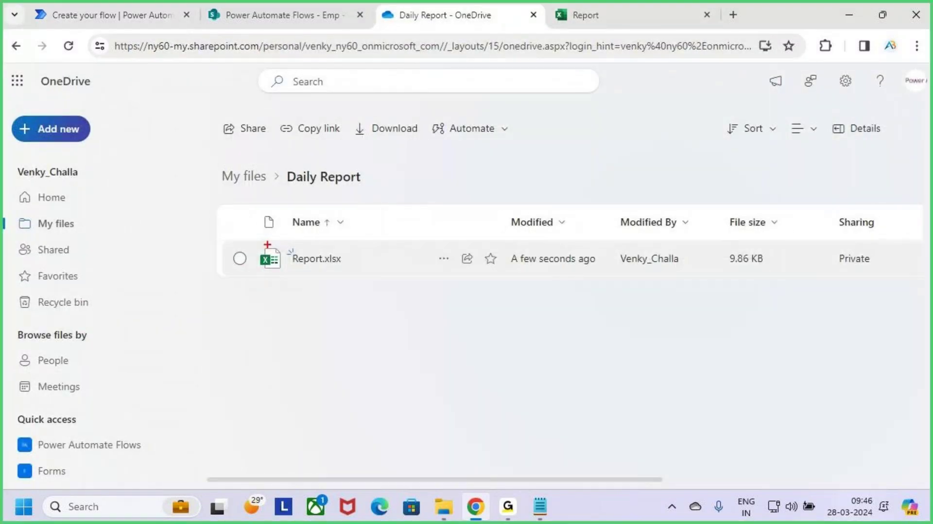
{"action": "left_click_drag", "start_coordinate": [265, 243], "coordinate": [396, 281]}
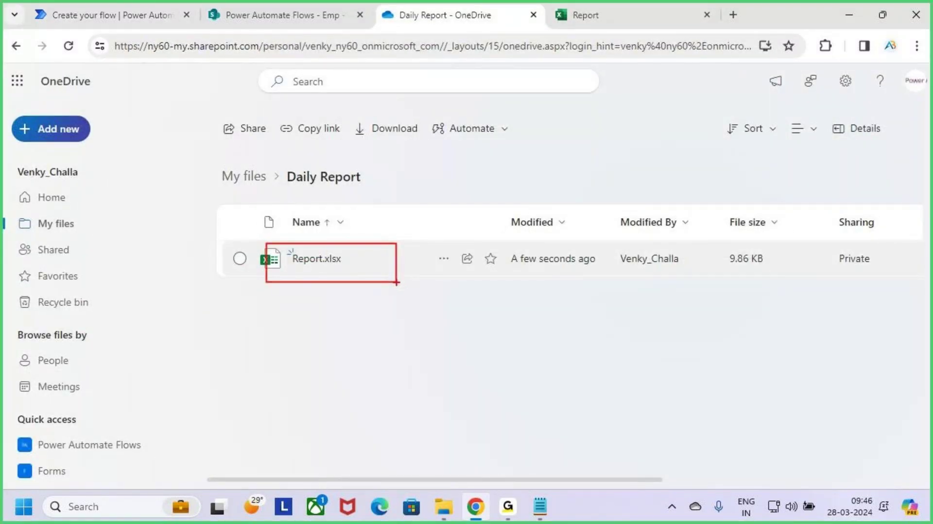
{"action": "key", "text": "Escape"}
{"action": "key", "text": "ctrl+1"}
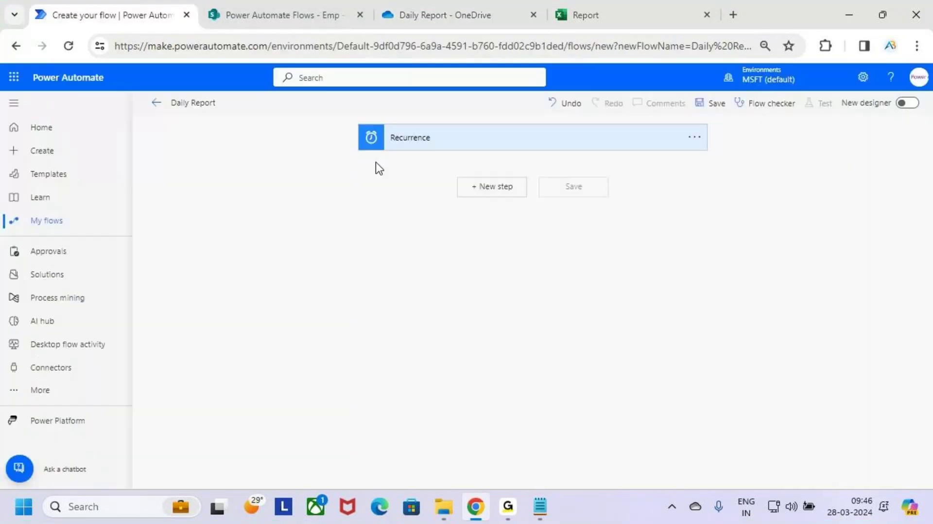
Step: Add the OneDrive for Business Get file content action after the Recurrence trigger, searching the operations for "get file conten"
{"action": "left_click", "coordinate": [505, 186]}
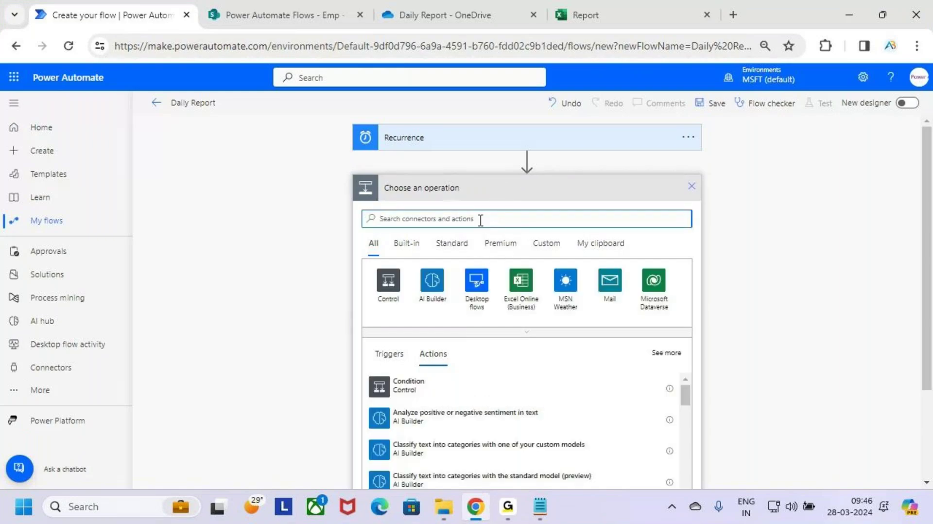
{"action": "type", "text": "get fi"}
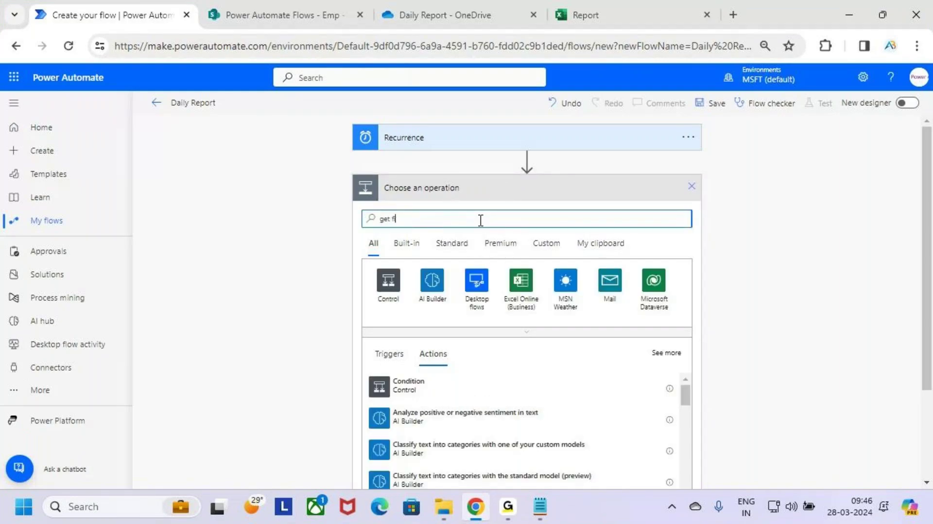
{"action": "type", "text": "le con"}
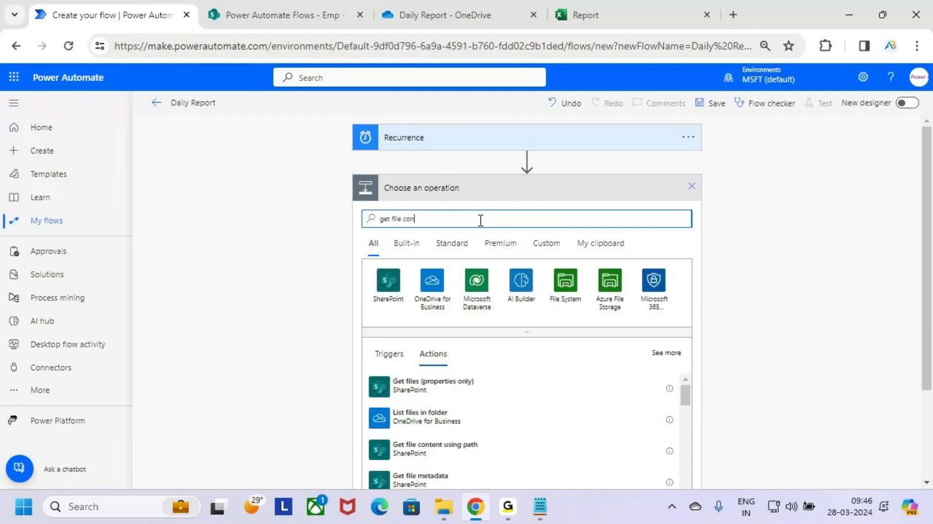
{"action": "key", "text": "BackSpace"}
{"action": "key", "text": "BackSpace"}
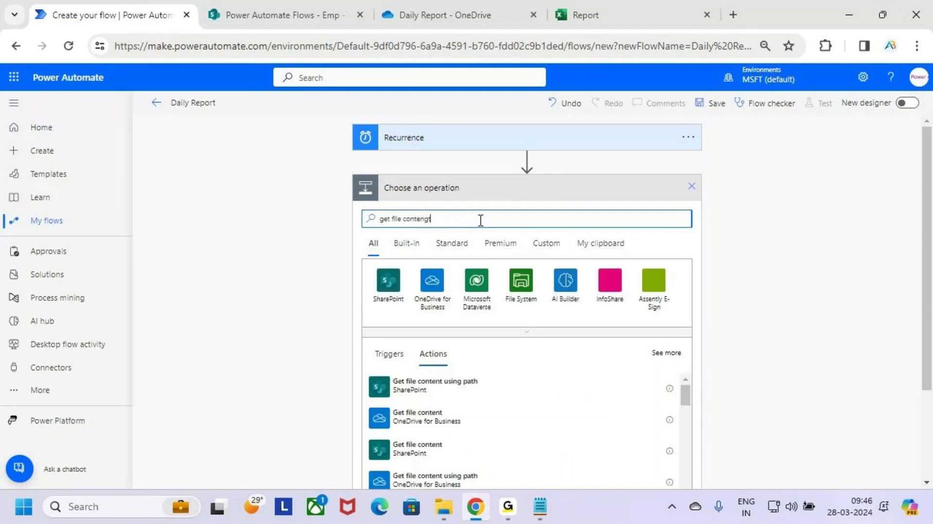
{"action": "scroll", "coordinate": [534, 310], "scroll_direction": "down", "scroll_amount": 2}
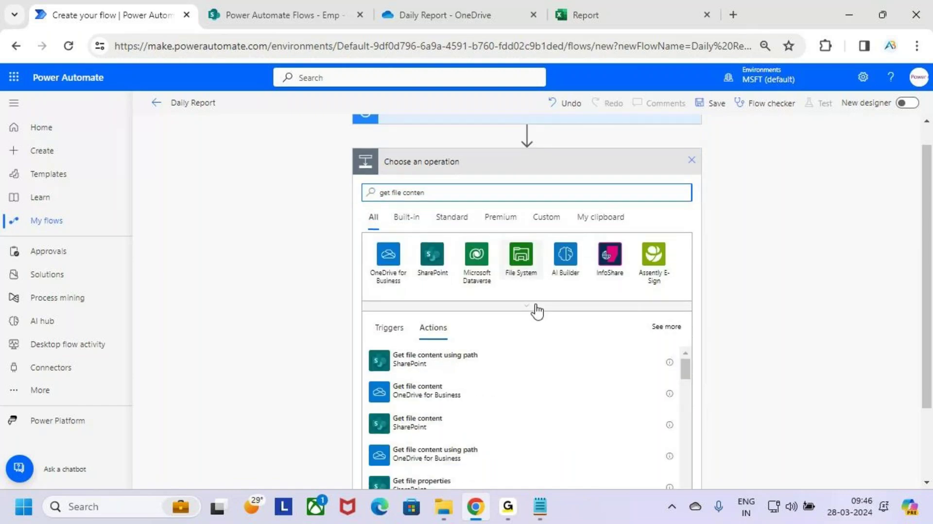
{"action": "left_click", "coordinate": [410, 342]}
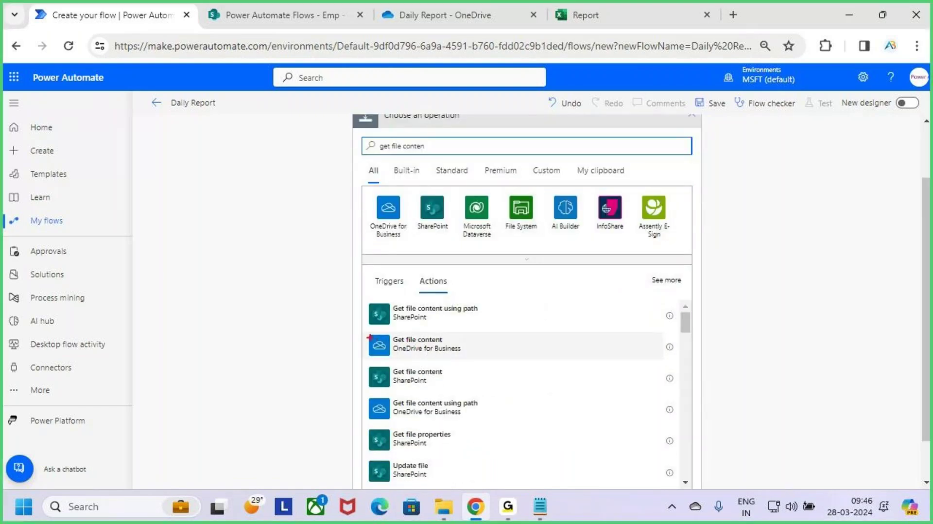
{"action": "left_click_drag", "start_coordinate": [360, 330], "coordinate": [497, 359]}
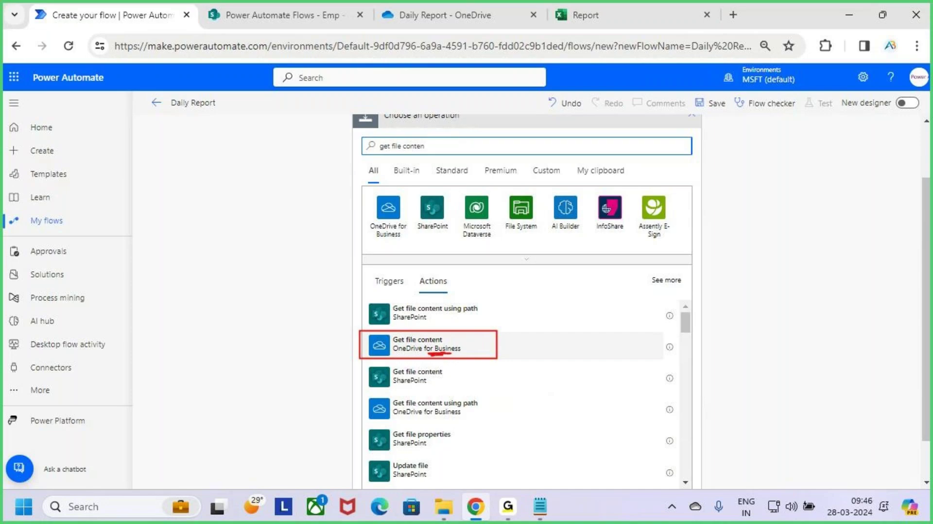
{"action": "mouse_move", "coordinate": [422, 308]}
{"action": "left_mouse_down"}
{"action": "mouse_move", "coordinate": [426, 334]}
{"action": "mouse_move", "coordinate": [416, 333]}
{"action": "left_mouse_up"}
{"action": "key", "text": "Escape"}
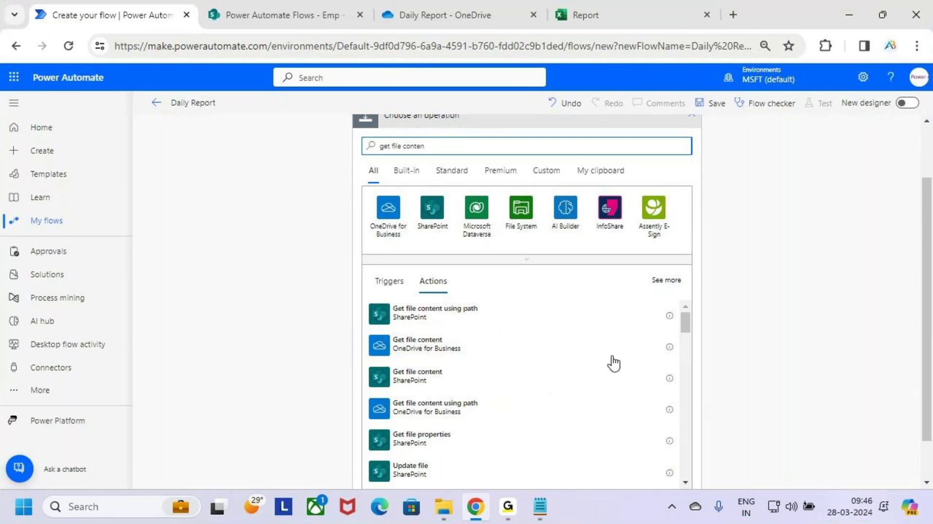
{"action": "scroll", "coordinate": [566, 351], "scroll_direction": "down", "scroll_amount": 1}
{"action": "scroll", "coordinate": [424, 353], "scroll_direction": "up", "scroll_amount": 1}
{"action": "left_click", "coordinate": [592, 349]}
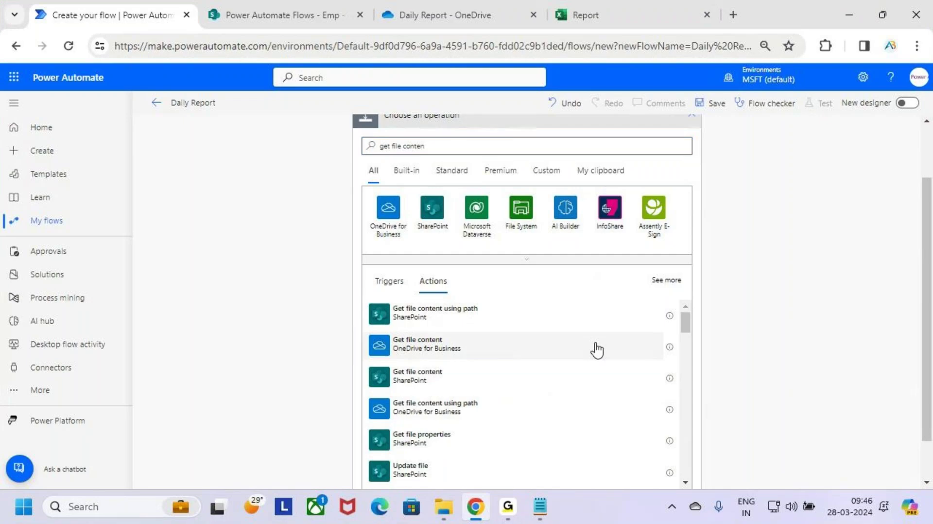
Step: Check the Report.xlsx file in the OneDrive Daily Report folder and return to the flow in Power Automate
{"action": "key", "text": "ctrl+2"}
{"action": "left_click_drag", "start_coordinate": [369, 225], "coordinate": [411, 221]}
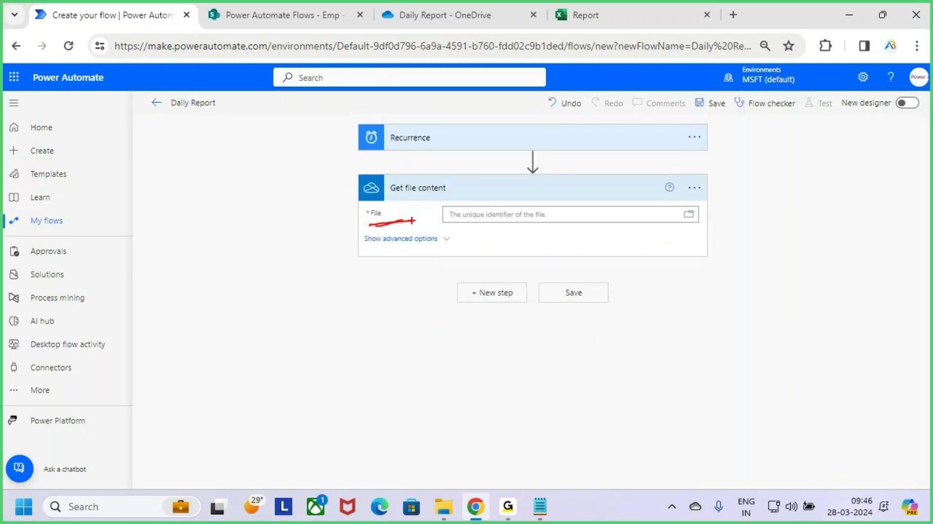
{"action": "key", "text": "Escape"}
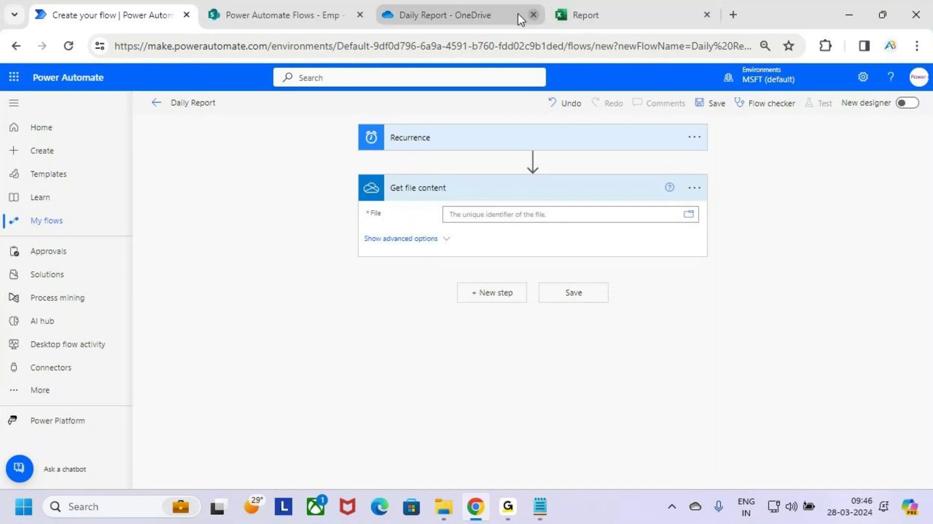
{"action": "left_click", "coordinate": [486, 15]}
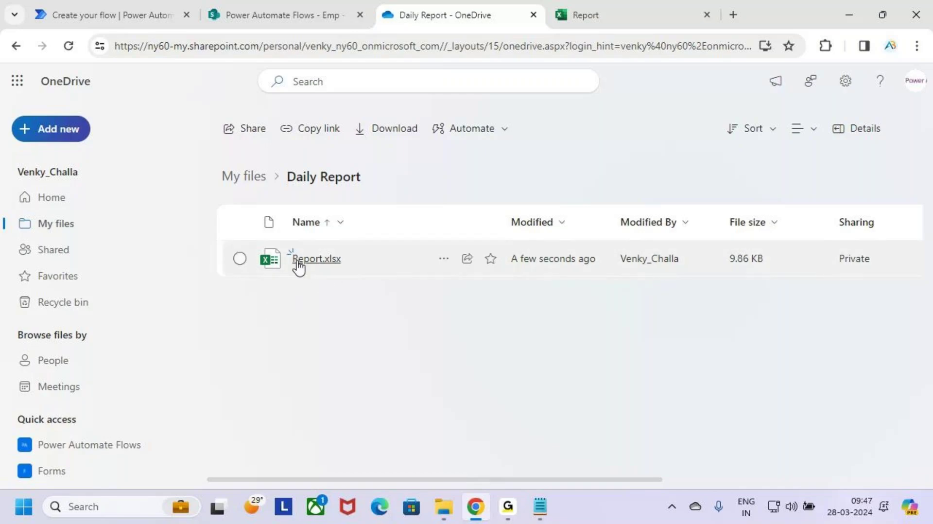
{"action": "left_click", "coordinate": [84, 15]}
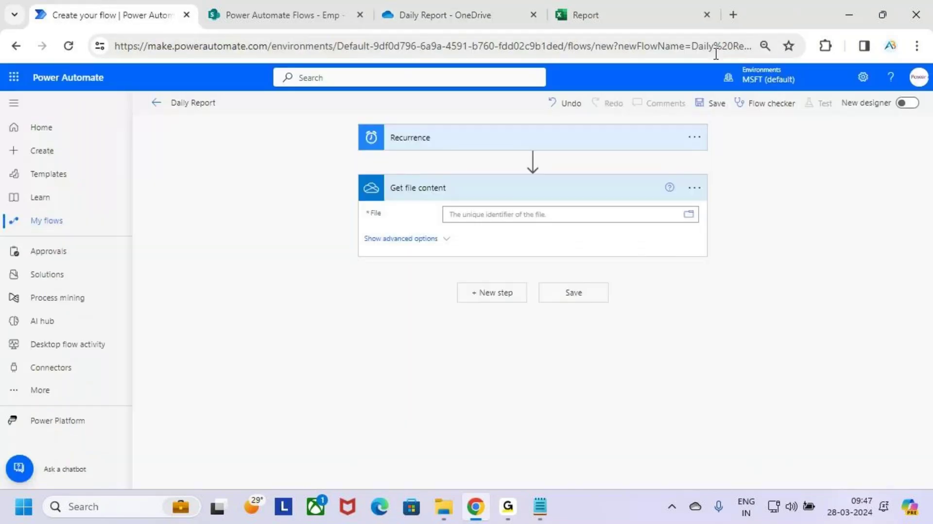
Step: Select Report.xlsx from the Daily Report folder under Root as the file for the Get file content action
{"action": "left_click_drag", "start_coordinate": [670, 200], "coordinate": [703, 226]}
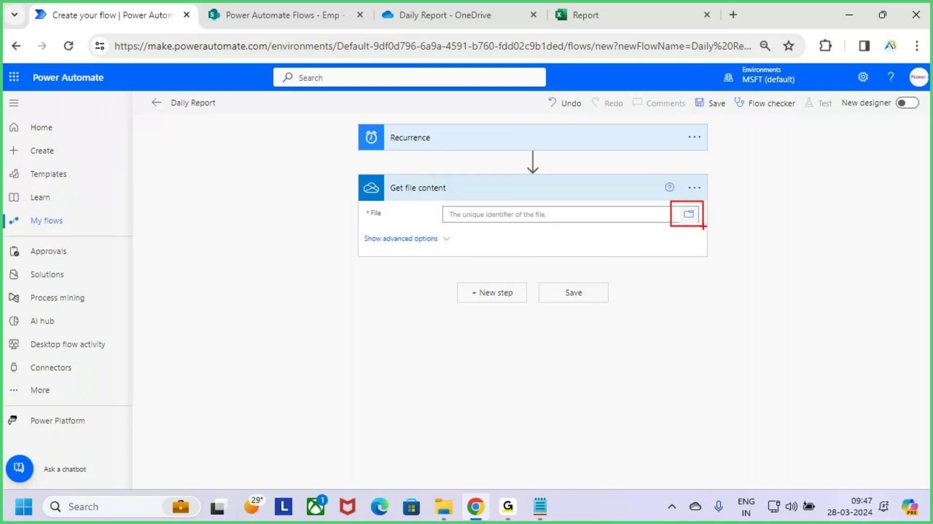
{"action": "key", "text": "Escape"}
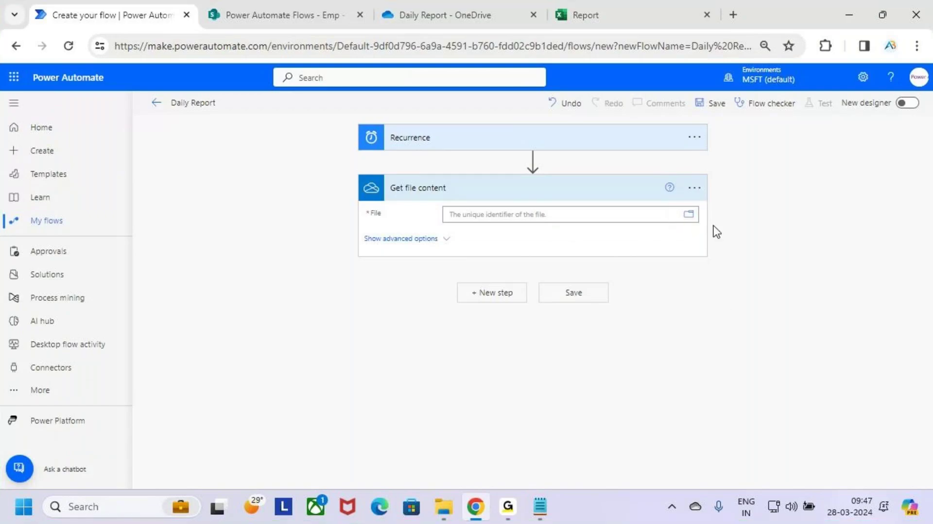
{"action": "left_click", "coordinate": [690, 217]}
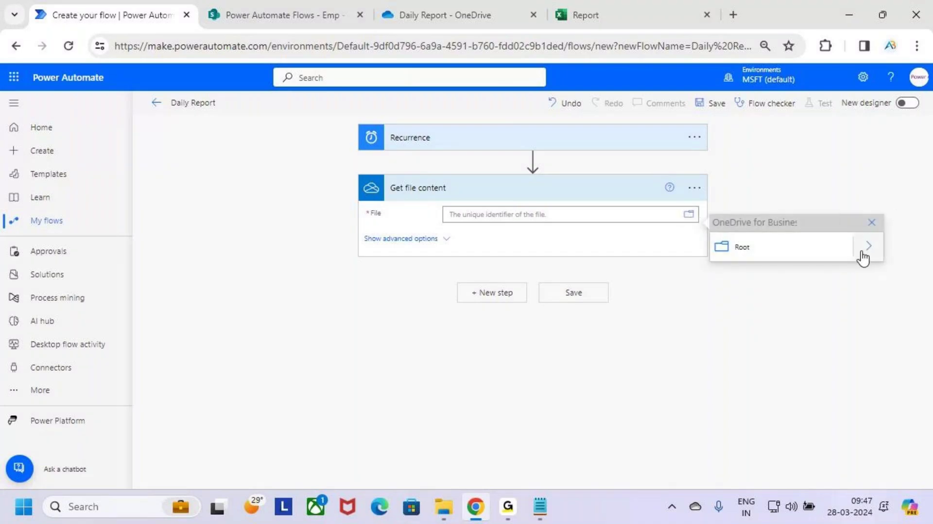
{"action": "left_click_drag", "start_coordinate": [853, 234], "coordinate": [885, 260]}
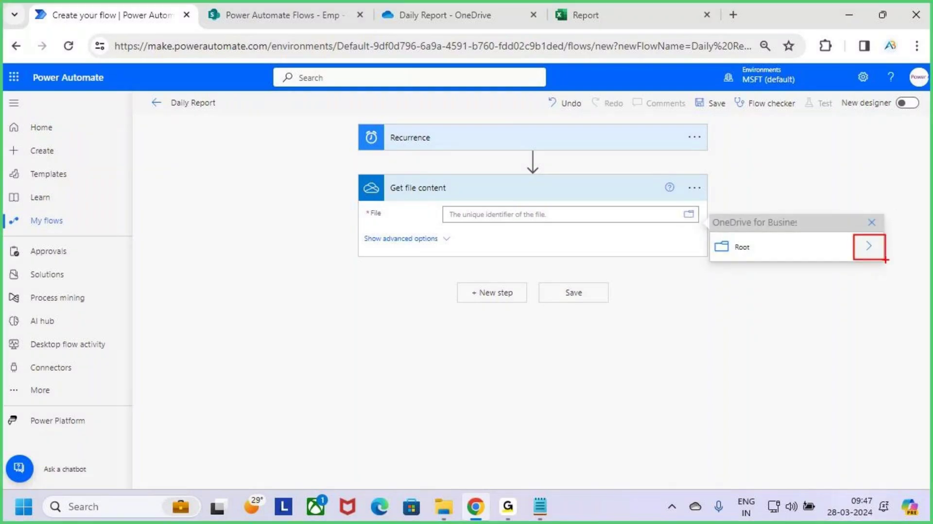
{"action": "key", "text": "Escape"}
{"action": "left_click", "coordinate": [873, 253]}
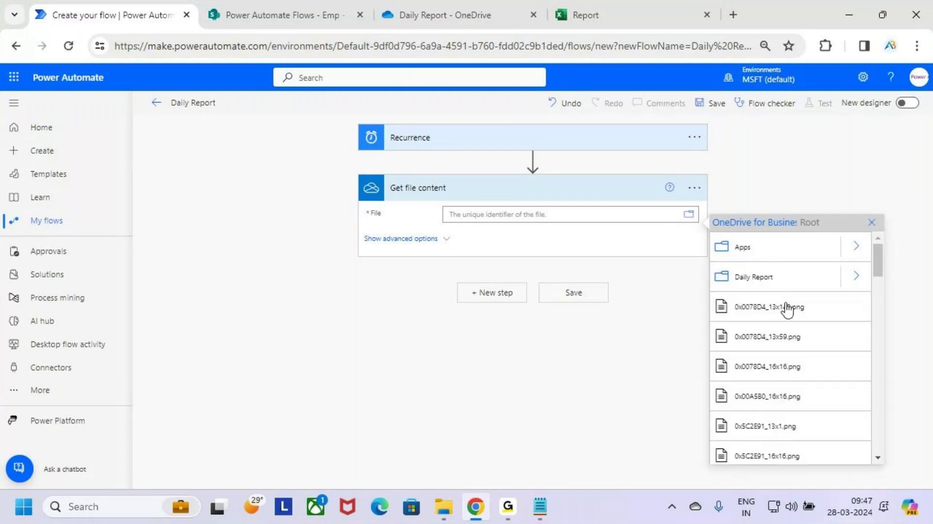
{"action": "scroll", "coordinate": [766, 360], "scroll_direction": "down", "scroll_amount": 5}
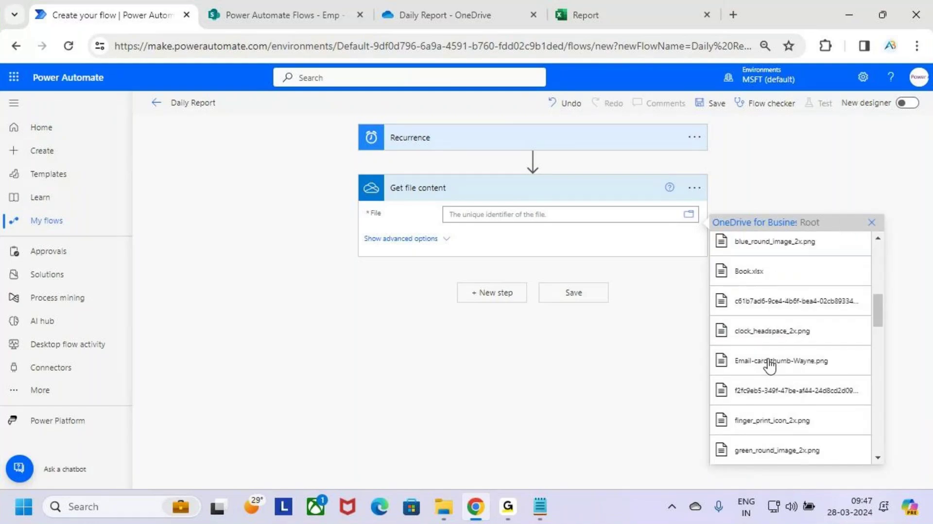
{"action": "scroll", "coordinate": [769, 369], "scroll_direction": "down", "scroll_amount": 5}
{"action": "scroll", "coordinate": [770, 387], "scroll_direction": "up", "scroll_amount": 10}
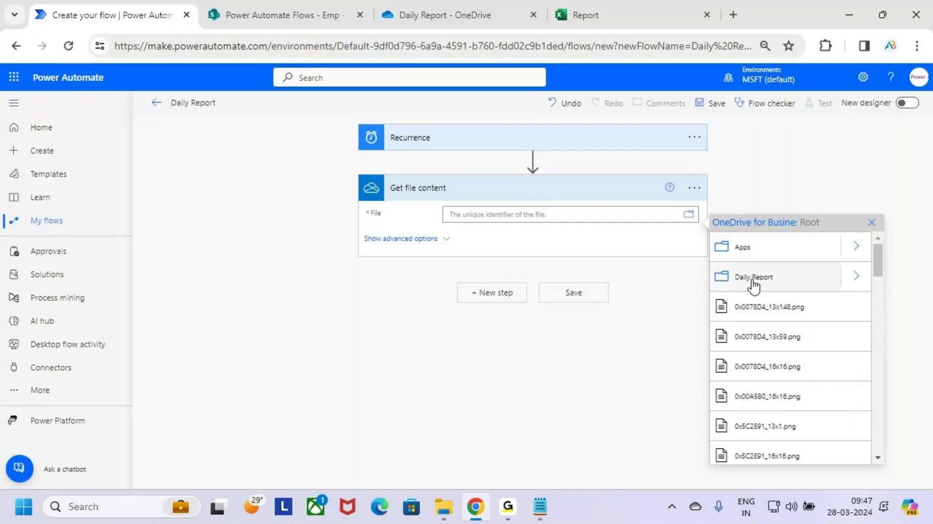
{"action": "key", "text": "ctrl+2"}
{"action": "left_click_drag", "start_coordinate": [710, 259], "coordinate": [817, 290]}
{"action": "left_click", "coordinate": [856, 276]}
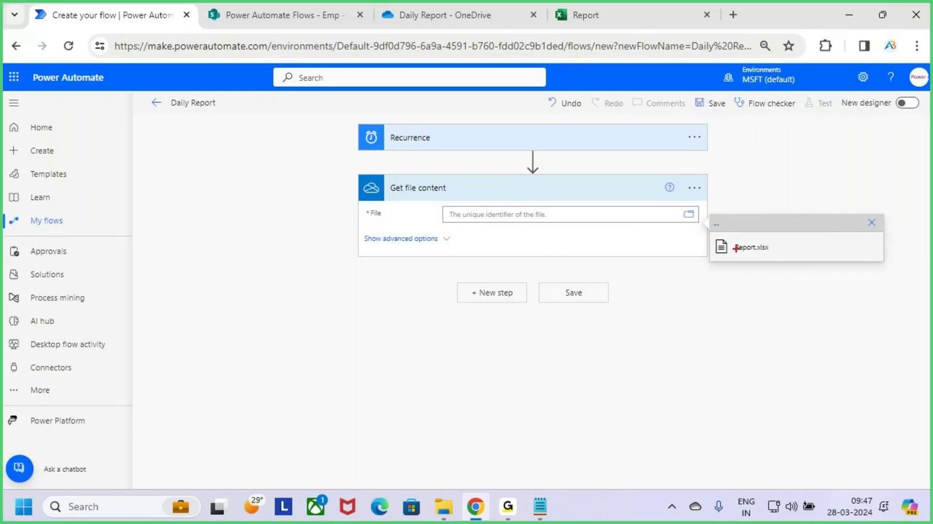
{"action": "left_click_drag", "start_coordinate": [716, 237], "coordinate": [786, 260]}
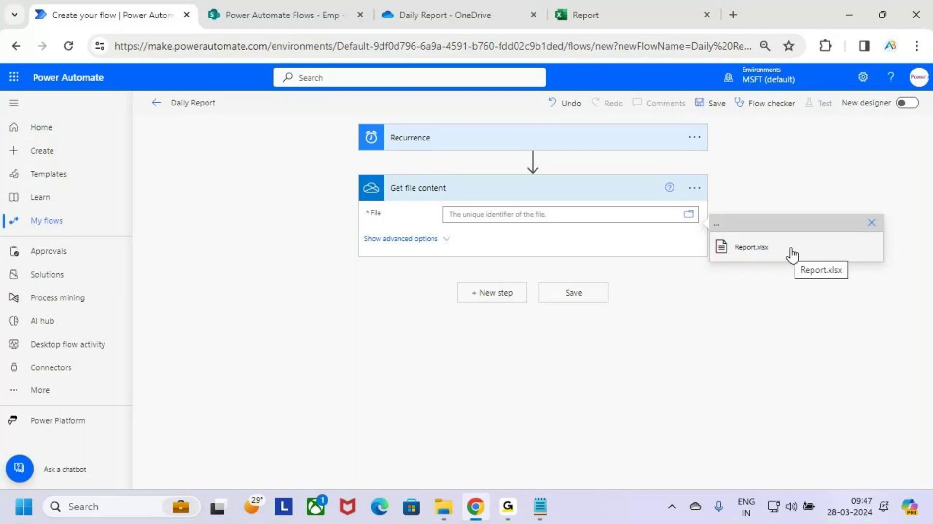
{"action": "left_click", "coordinate": [803, 253]}
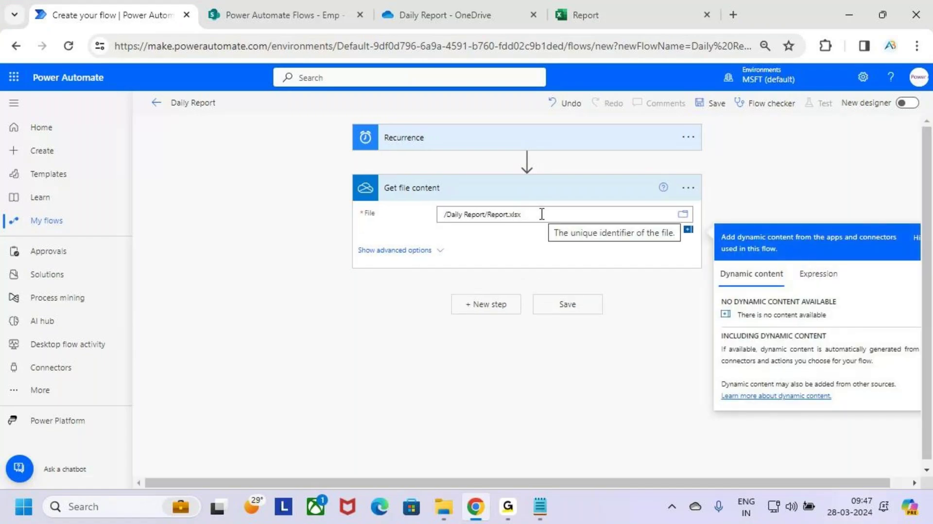
{"action": "left_click", "coordinate": [593, 195]}
Step: Add the Office 365 Outlook Send an email (V2) action after Get file content
{"action": "left_click", "coordinate": [508, 247]}
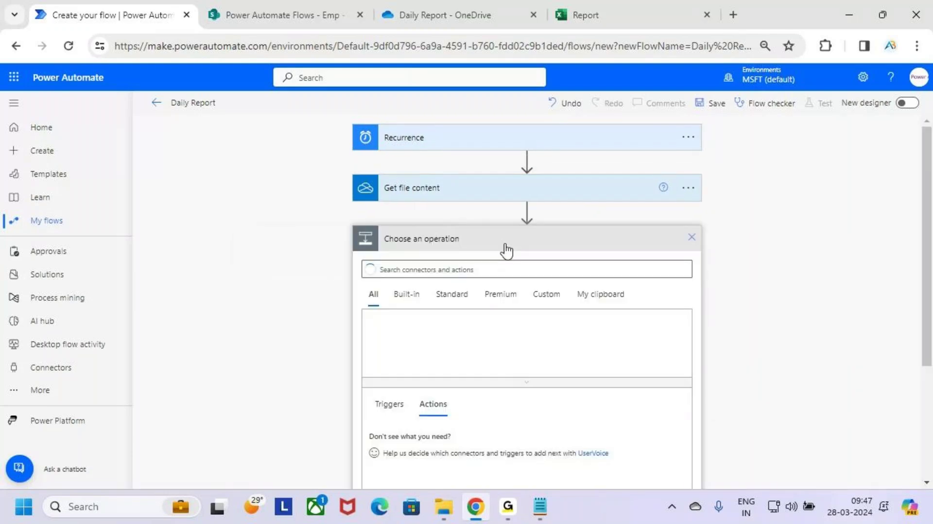
{"action": "type", "text": "send"}
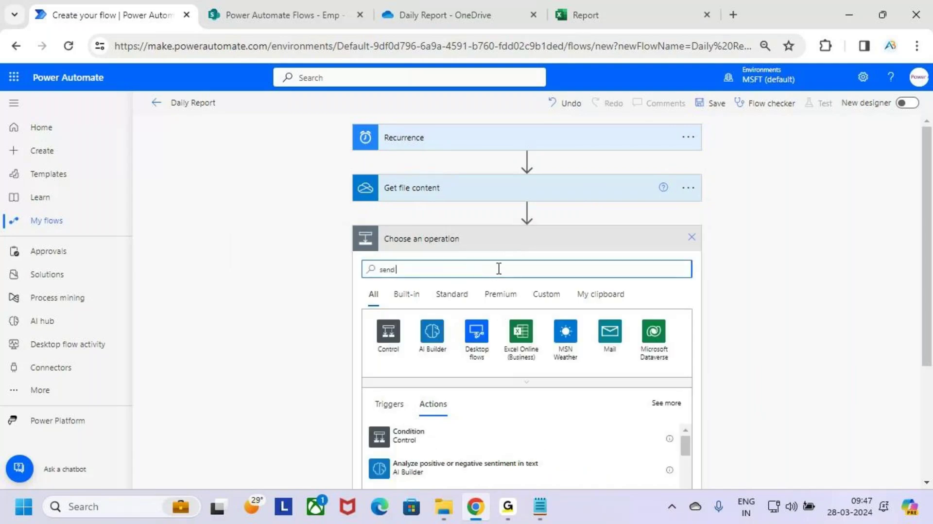
{"action": "type", "text": " an email"}
{"action": "scroll", "coordinate": [488, 275], "scroll_direction": "down", "scroll_amount": 3}
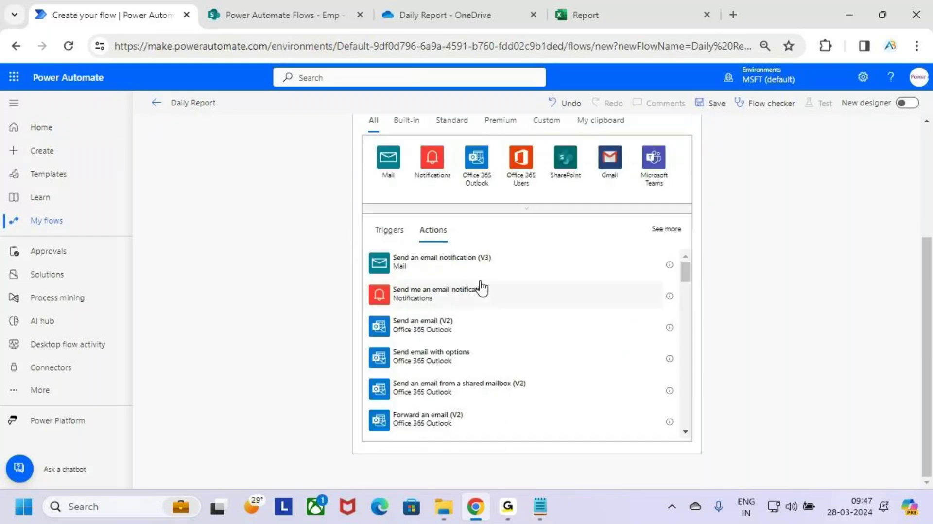
{"action": "left_click", "coordinate": [473, 324]}
Step: Set the manager's account as the e-mail recipient and enter "Today Report" as the subject
{"action": "left_click", "coordinate": [493, 265]}
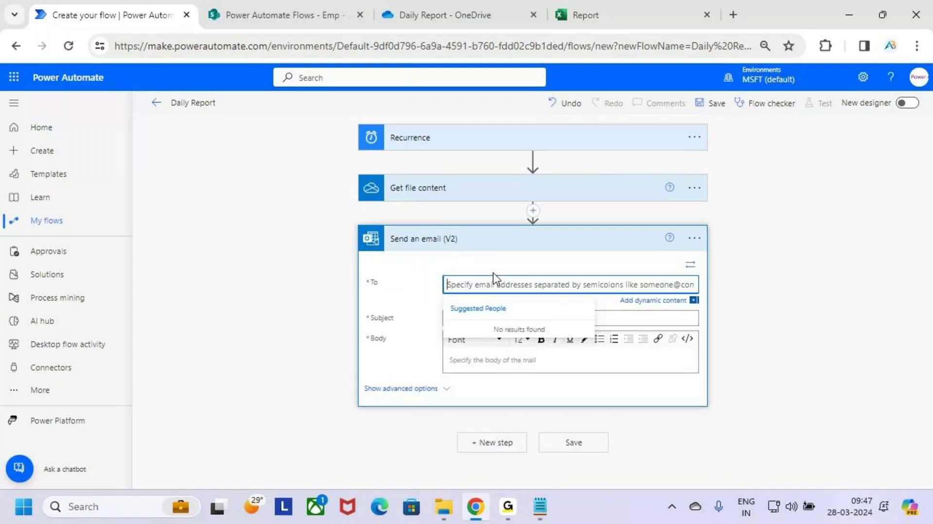
{"action": "type", "text": "venky"}
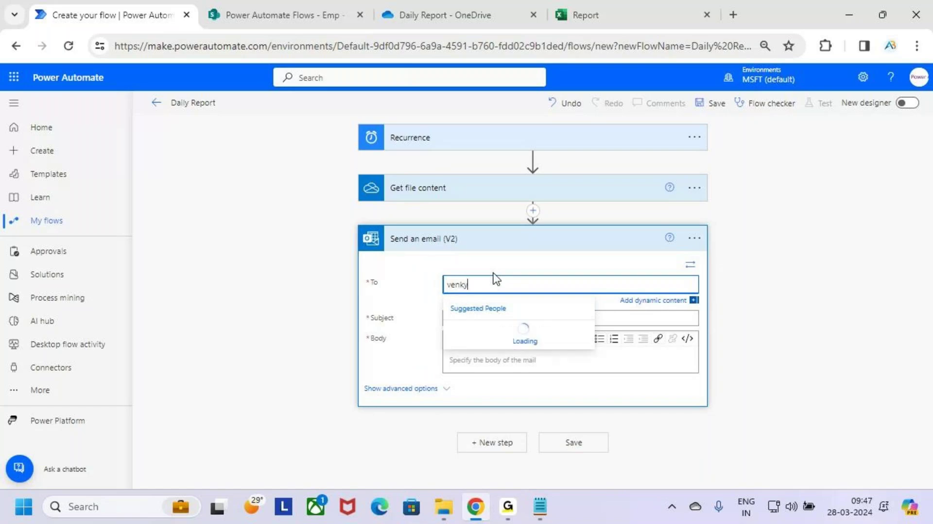
{"action": "left_click", "coordinate": [531, 334]}
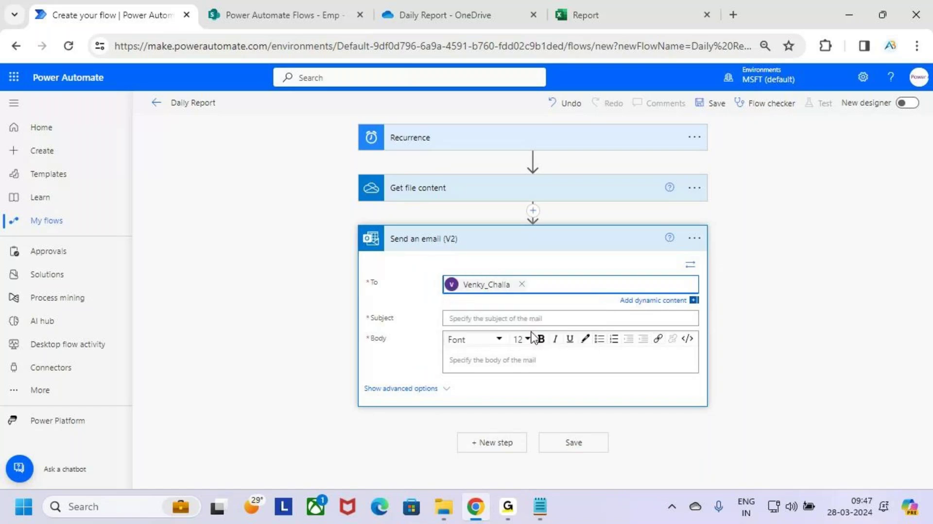
{"action": "left_click", "coordinate": [533, 318]}
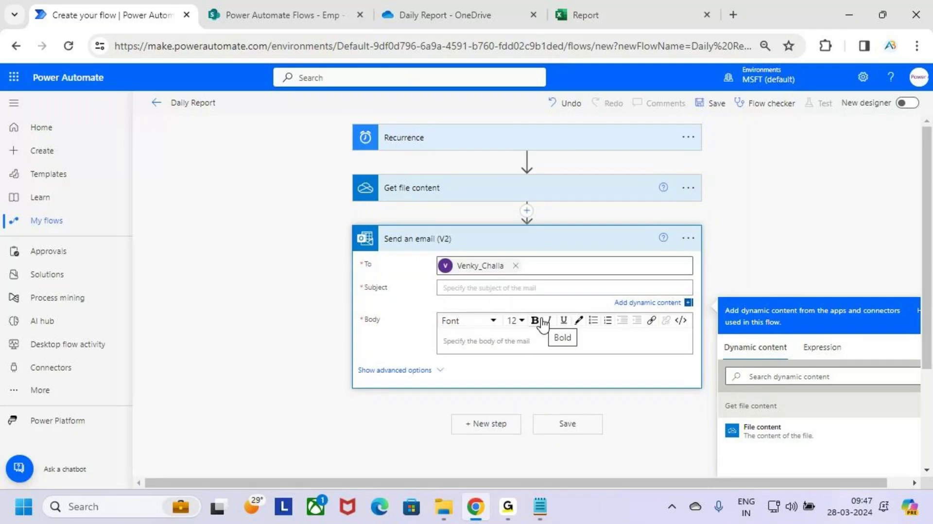
{"action": "type", "text": "Today"}
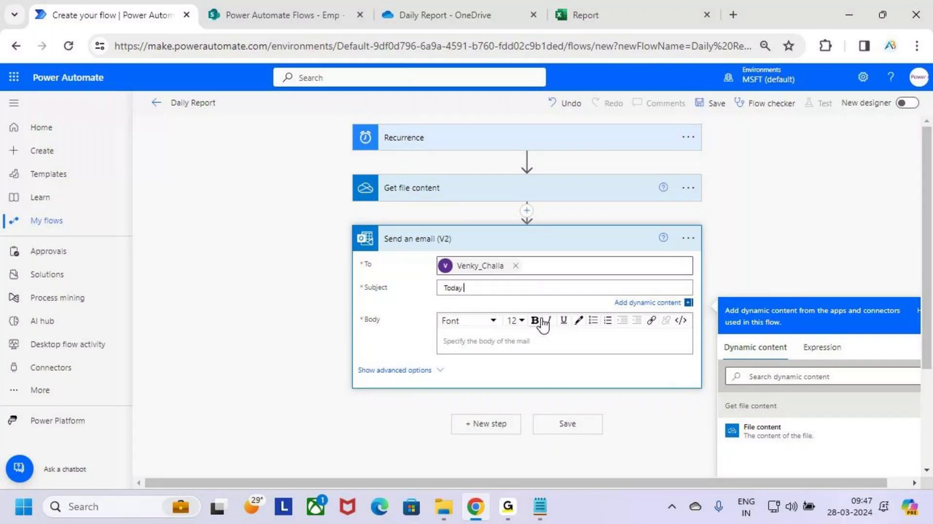
{"action": "type", "text": " Report"}
Step: Begin the e-mail body with the greeting "Good Evening,"
{"action": "left_click", "coordinate": [526, 347]}
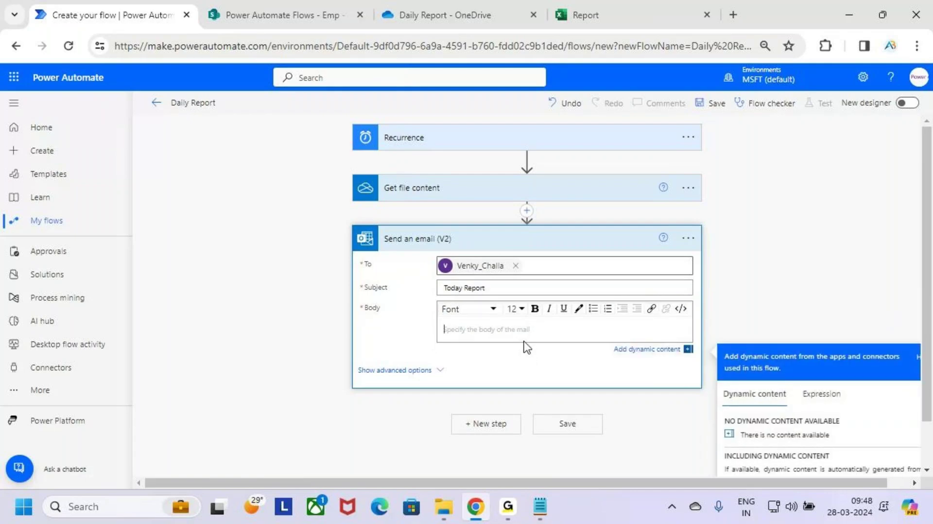
{"action": "type", "text": "Go"}
{"action": "key", "text": "BackSpace"}
{"action": "key", "text": "BackSpace"}
{"action": "type", "text": "Goo"}
{"action": "type", "text": "g"}
{"action": "key", "text": "BackSpace"}
{"action": "type", "text": "d Evening"}
Step: Format the whole "Good Evening," greeting in the e-mail body as bold
{"action": "key", "text": "shift+Left"}
{"action": "key", "text": "shift+Left"}
{"action": "key", "text": "shift+Left"}
{"action": "key", "text": "shift+Left"}
{"action": "key", "text": "shift+Left"}
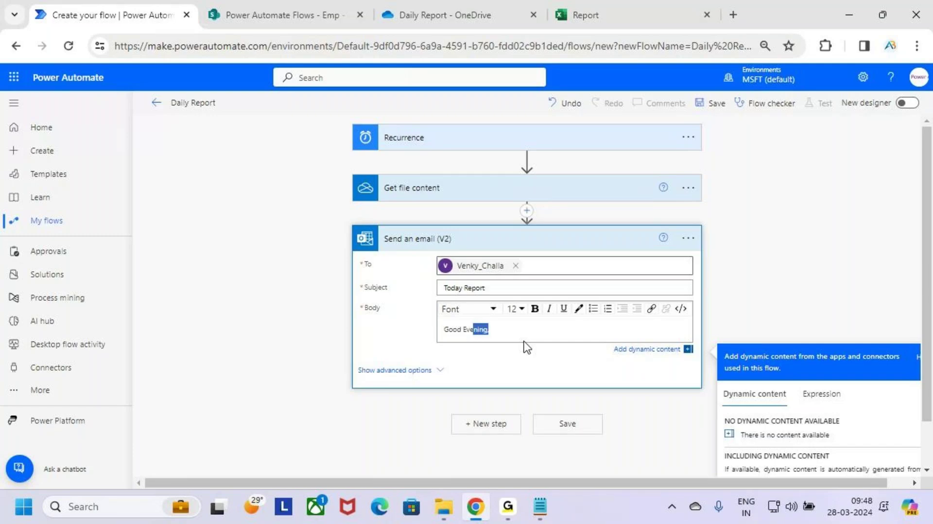
{"action": "key", "text": "shift+Left"}
{"action": "key", "text": "shift+Left"}
{"action": "key", "text": "shift+Left"}
{"action": "key", "text": "shift+Left"}
{"action": "key", "text": "shift+Left"}
{"action": "key", "text": "shift+Left"}
{"action": "key", "text": "shift+Left"}
{"action": "key", "text": "shift+Left"}
{"action": "left_click", "coordinate": [535, 309]}
{"action": "left_click", "coordinate": [536, 327]}
Step: Add the line "Today Report." below the greeting in the e-mail body, followed by blank lines
{"action": "key", "text": "Return"}
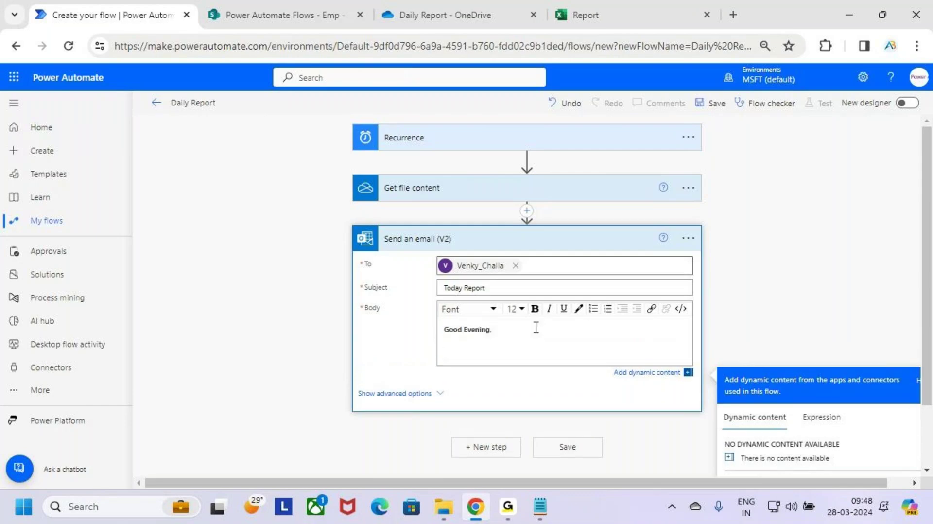
{"action": "type", "text": "T"}
{"action": "type", "text": "oday"}
{"action": "type", "text": "the"}
{"action": "key", "text": "BackSpace"}
{"action": "key", "text": "BackSpace"}
{"action": "key", "text": "BackSpace"}
{"action": "type", "text": "Re[port"}
{"action": "key", "text": "BackSpace"}
{"action": "key", "text": "BackSpace"}
{"action": "key", "text": "BackSpace"}
{"action": "key", "text": "BackSpace"}
{"action": "key", "text": "BackSpace"}
{"action": "key", "text": "BackSpace"}
{"action": "key", "text": "BackSpace"}
{"action": "type", "text": "Report."}
{"action": "key", "text": "Return"}
{"action": "key", "text": "Return"}
{"action": "key", "text": "Return"}
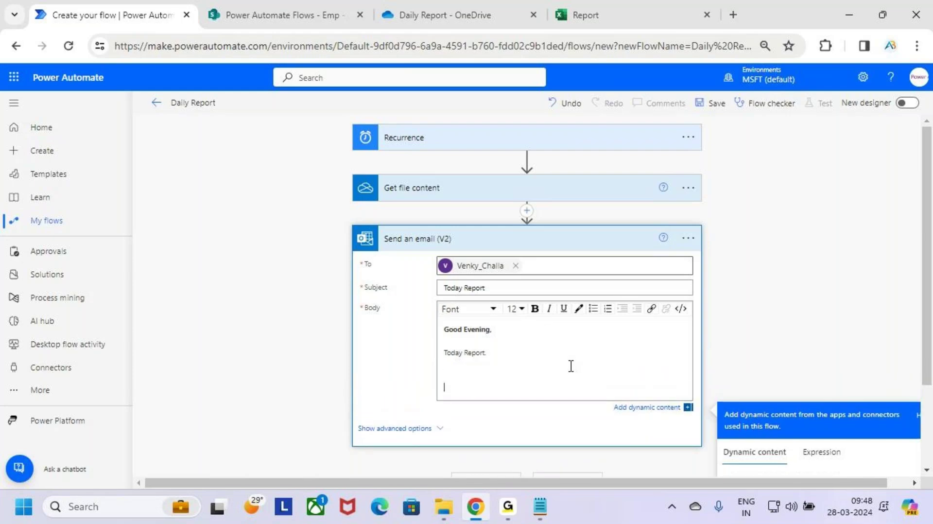
Step: Close the e-mail body with the sign-off lines "Thanks" and "AB Trainings"
{"action": "key", "text": "Return"}
{"action": "type", "text": "Thanks"}
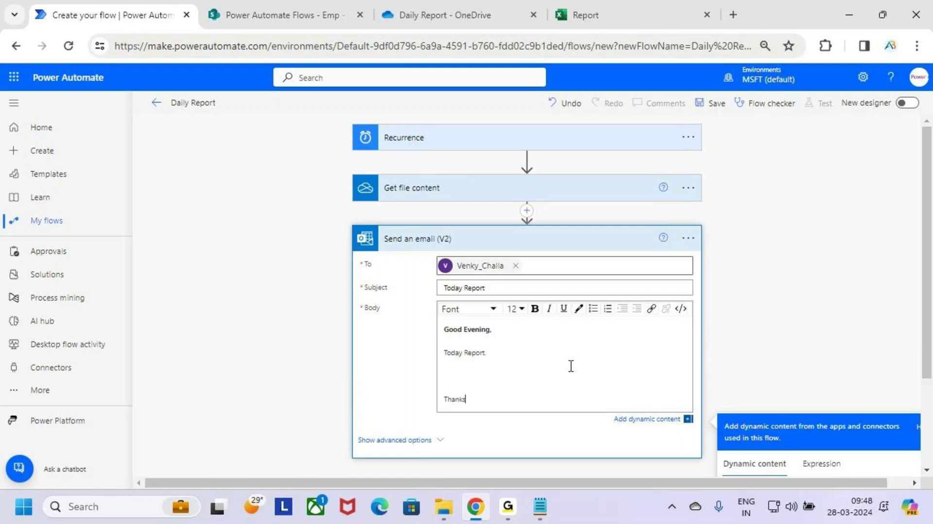
{"action": "key", "text": "Return"}
{"action": "type", "text": "A"}
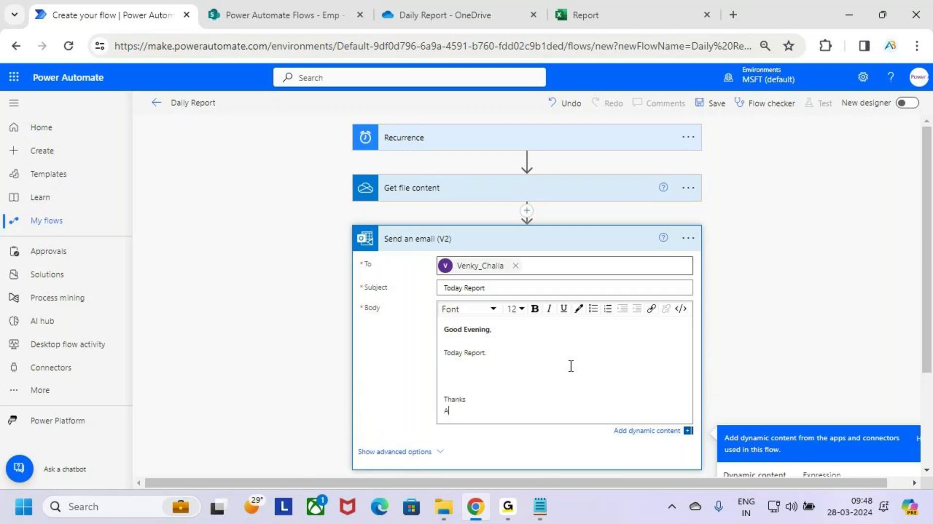
{"action": "type", "text": "B Training"}
Step: Format the two sign-off lines at the end of the e-mail body as bold
{"action": "key", "text": "shift+Up"}
{"action": "key", "text": "shift+Up"}
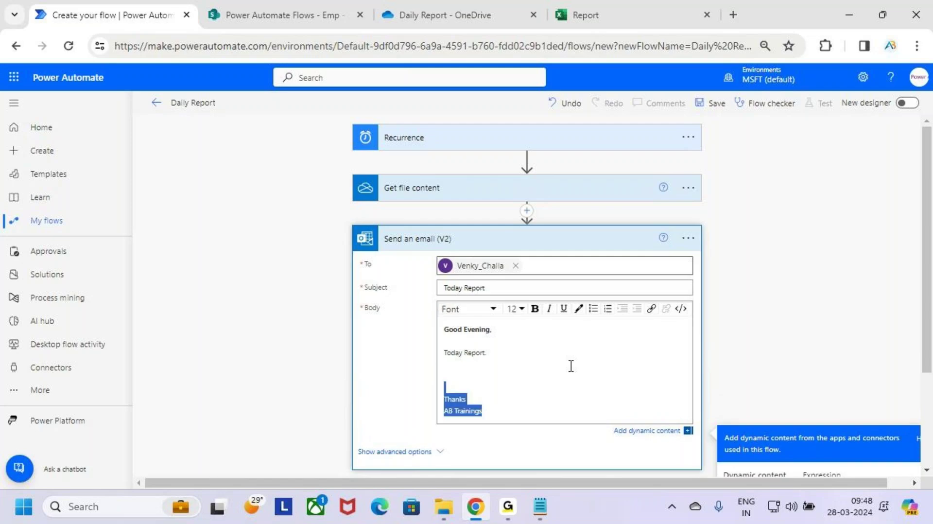
{"action": "key", "text": "shift+Down"}
{"action": "left_click", "coordinate": [534, 310]}
{"action": "left_click", "coordinate": [511, 400]}
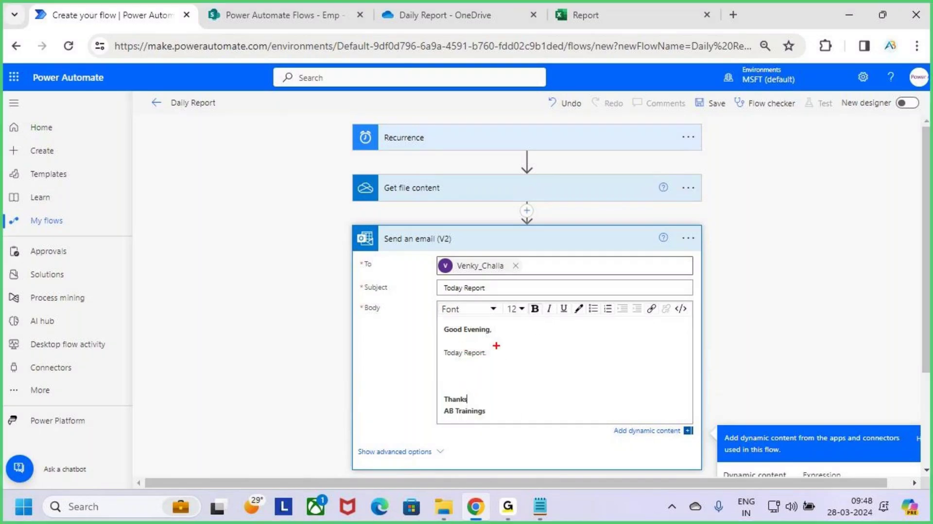
{"action": "left_click_drag", "start_coordinate": [492, 334], "coordinate": [508, 334]}
{"action": "left_click_drag", "start_coordinate": [457, 365], "coordinate": [480, 361]}
{"action": "key", "text": "Escape"}
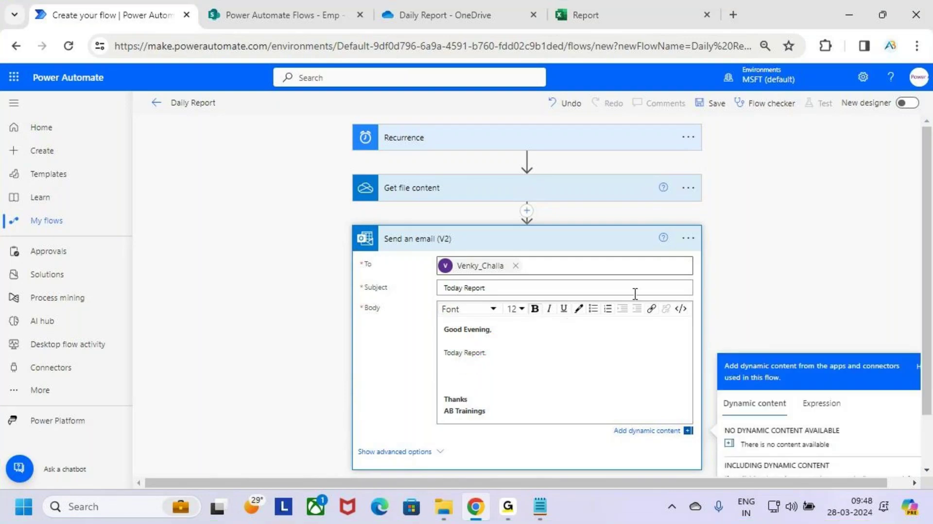
{"action": "scroll", "coordinate": [587, 310], "scroll_direction": "down", "scroll_amount": 1}
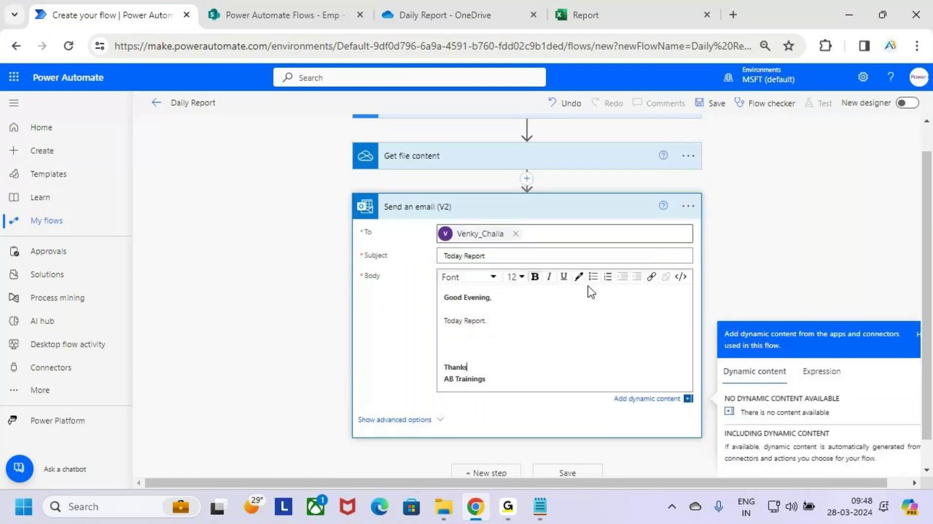
{"action": "key", "text": "ctrl+2"}
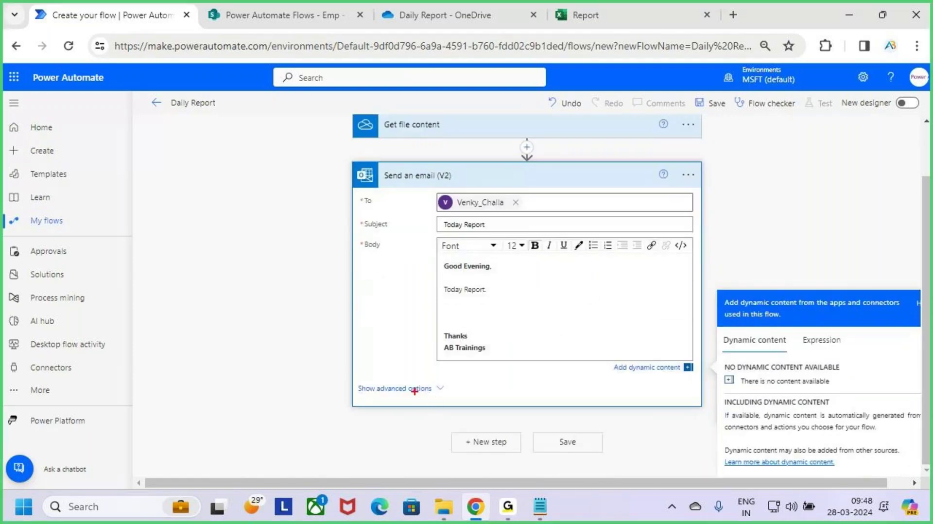
{"action": "left_click_drag", "start_coordinate": [347, 376], "coordinate": [455, 400]}
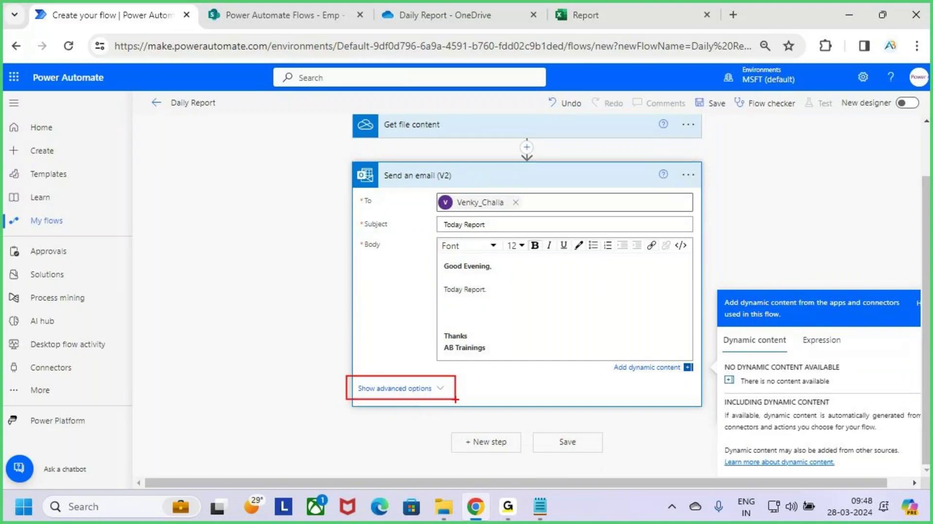
{"action": "key", "text": "Escape"}
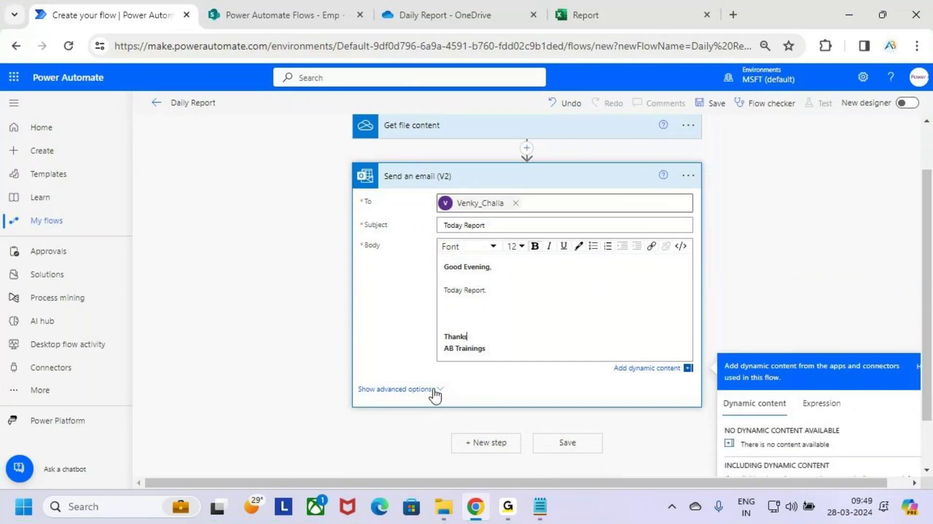
Step: Show the advanced options of the Send an email (V2) action to reach the attachment name and content fields
{"action": "left_click", "coordinate": [434, 396]}
{"action": "scroll", "coordinate": [553, 311], "scroll_direction": "down", "scroll_amount": 3}
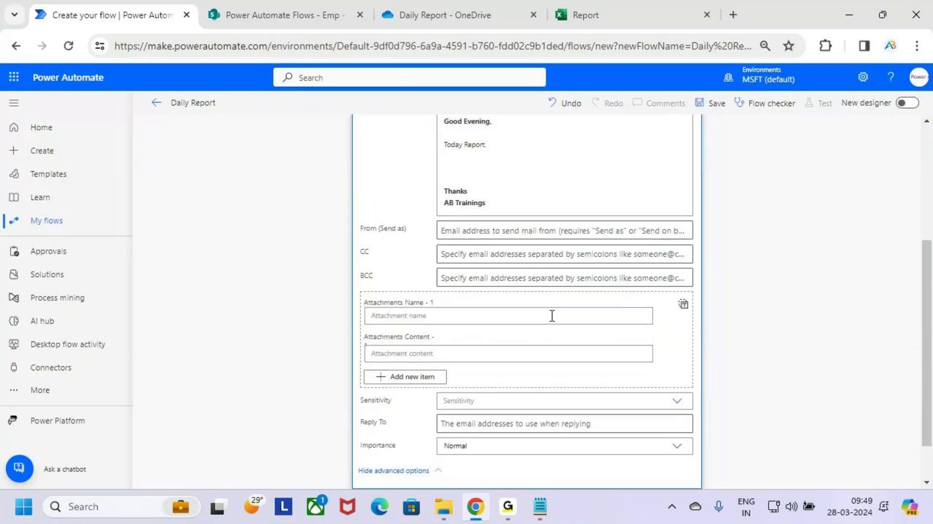
{"action": "scroll", "coordinate": [552, 316], "scroll_direction": "down", "scroll_amount": 2}
{"action": "key", "text": "ctrl+2"}
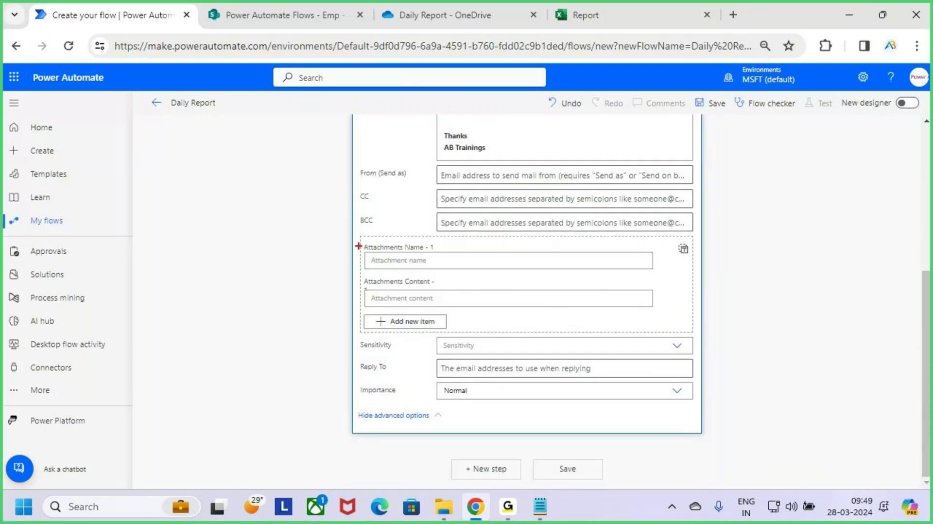
{"action": "mouse_move", "coordinate": [361, 241]}
{"action": "left_mouse_down"}
{"action": "mouse_move", "coordinate": [448, 261]}
{"action": "mouse_move", "coordinate": [652, 273]}
{"action": "left_mouse_up"}
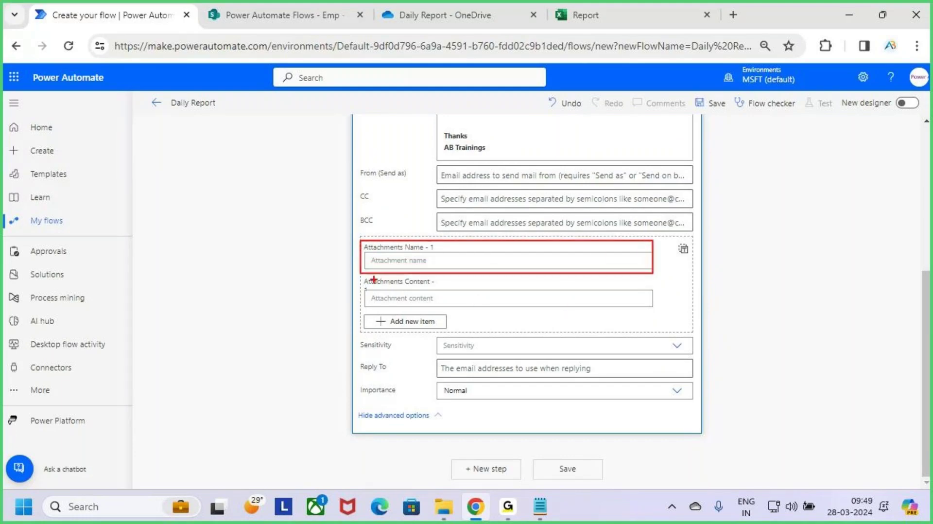
{"action": "mouse_move", "coordinate": [361, 273]}
{"action": "left_mouse_down"}
{"action": "mouse_move", "coordinate": [444, 293]}
{"action": "mouse_move", "coordinate": [702, 310]}
{"action": "mouse_move", "coordinate": [661, 309]}
{"action": "left_mouse_up"}
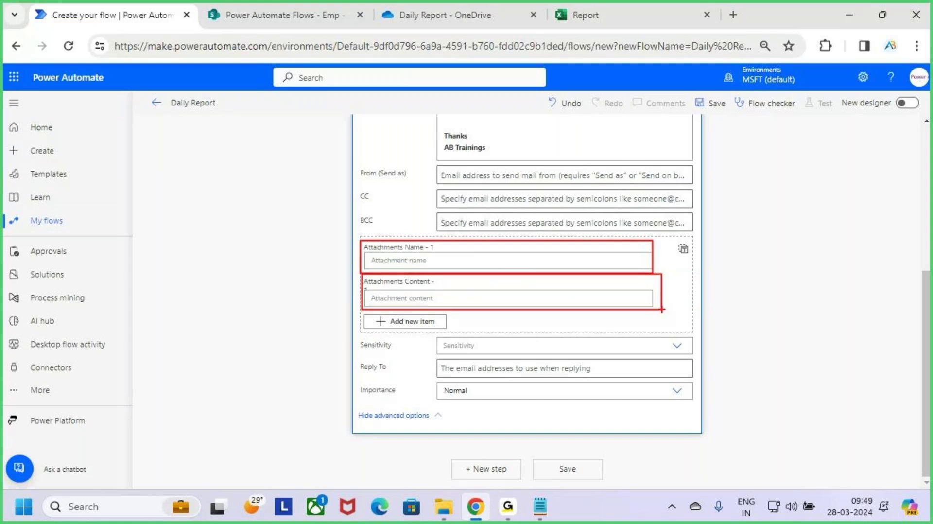
Step: Enter "Daily Report." as the name of the first attachment, without an extension
{"action": "left_click", "coordinate": [433, 260]}
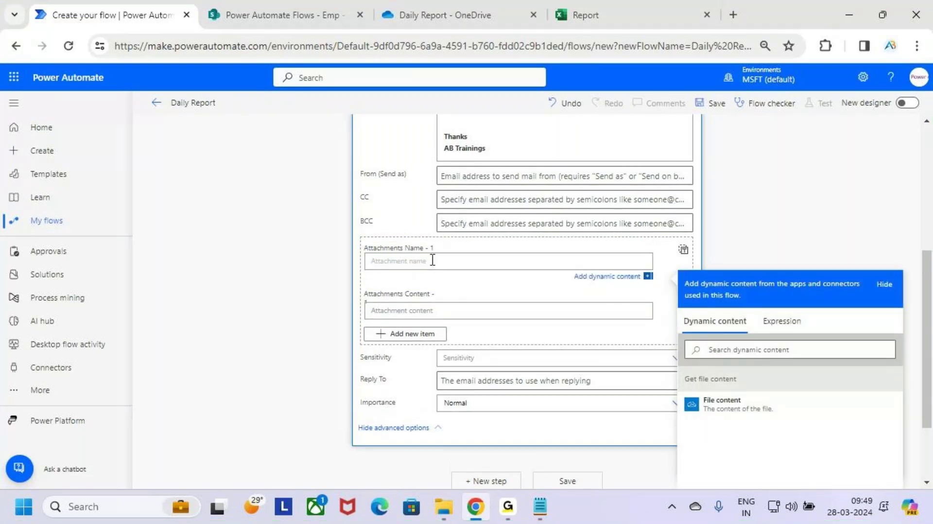
{"action": "type", "text": "Daily Report"}
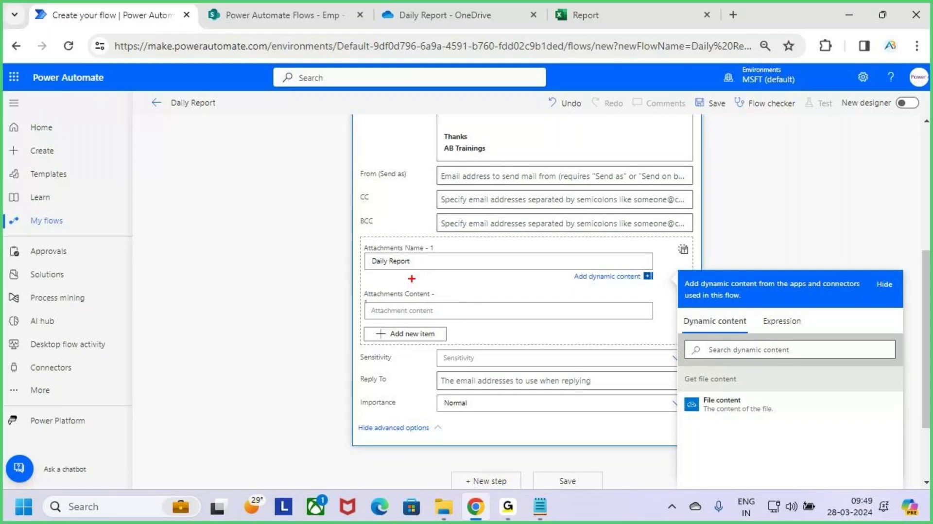
{"action": "left_click_drag", "start_coordinate": [373, 269], "coordinate": [410, 266]}
{"action": "key", "text": "Escape"}
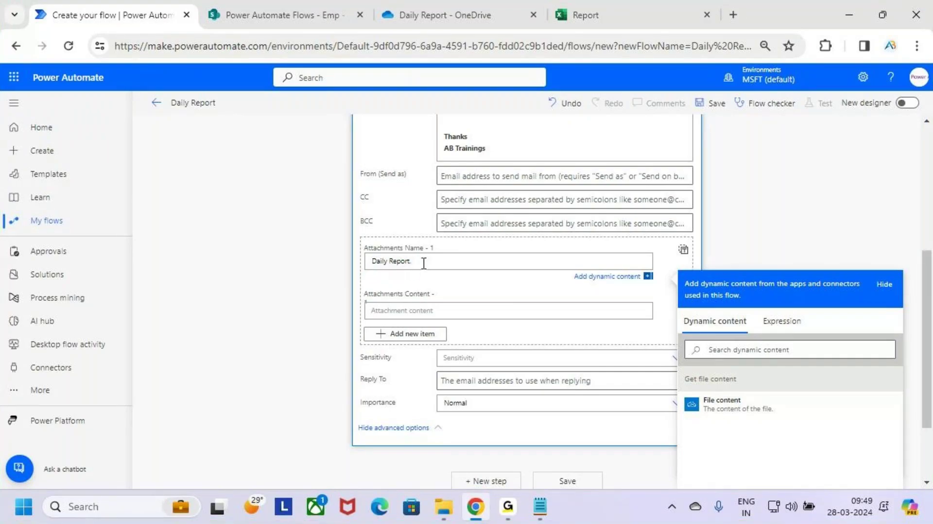
Step: Check the report workbook's file name and extension in the Daily Report folder on OneDrive, and return to the flow
{"action": "left_click", "coordinate": [589, 15]}
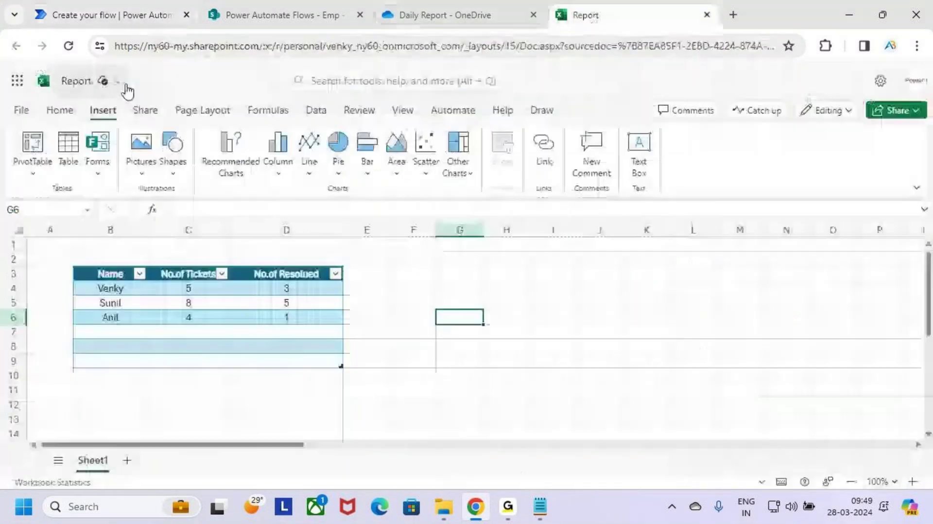
{"action": "left_click", "coordinate": [491, 12]}
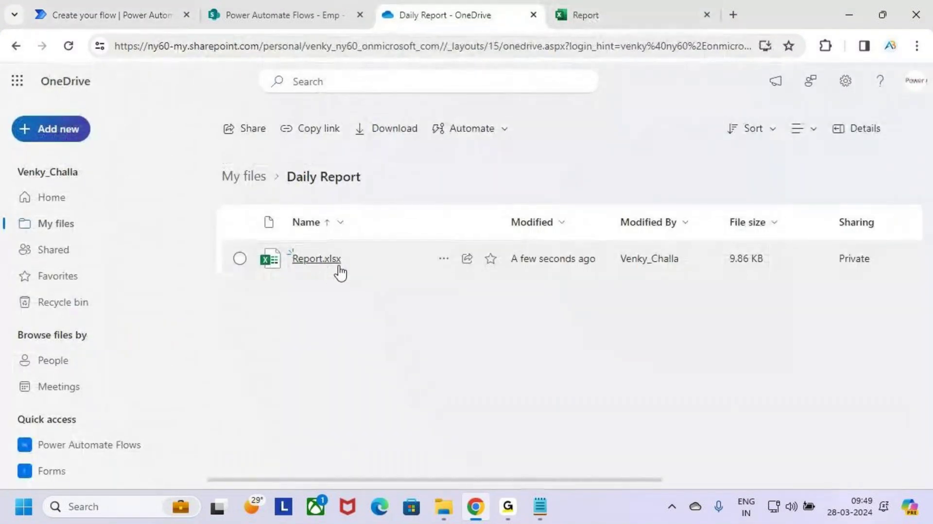
{"action": "mouse_move", "coordinate": [348, 266]}
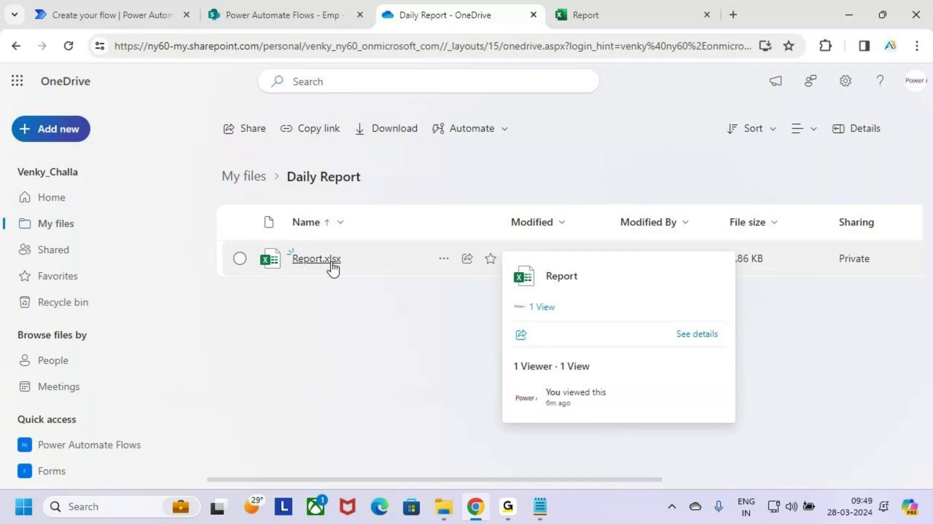
{"action": "left_click", "coordinate": [122, 3]}
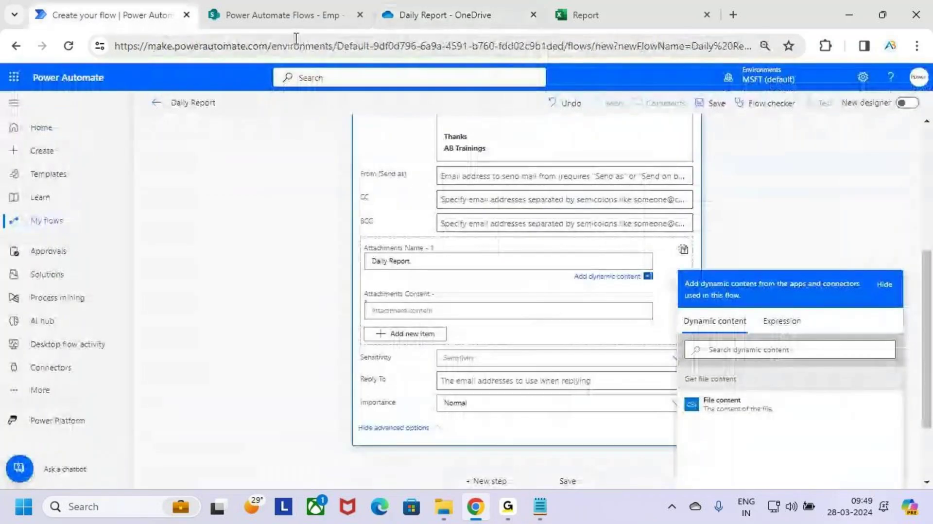
{"action": "left_click", "coordinate": [407, 10]}
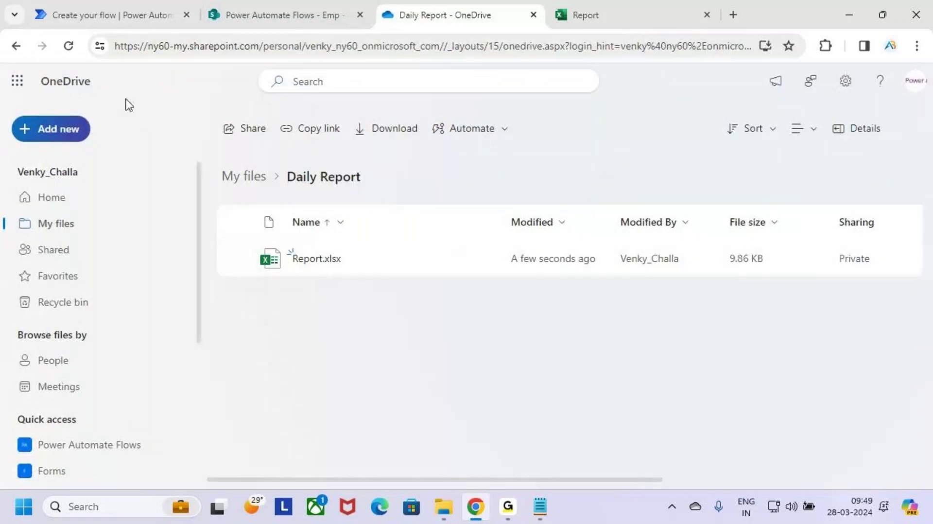
{"action": "left_click", "coordinate": [112, 15]}
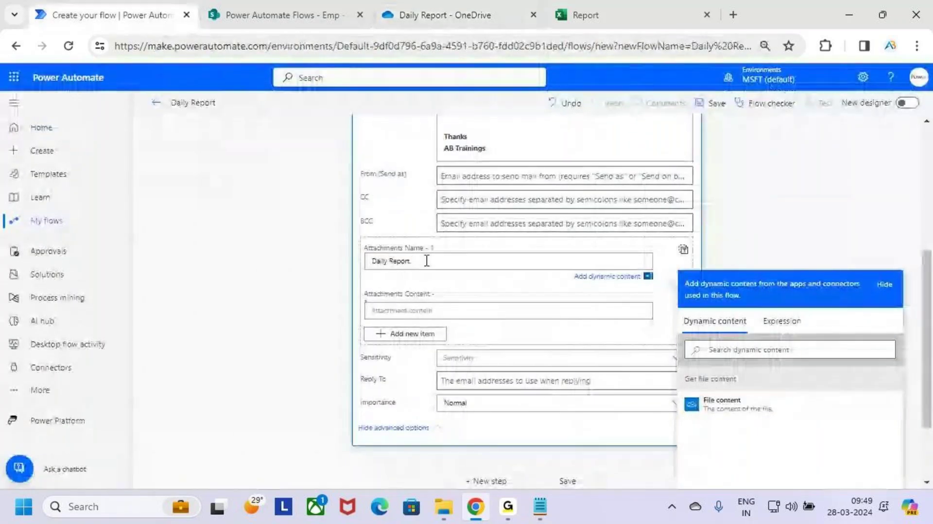
Step: Complete the attachment name with the file extension so that it reads "Daily Report.xlsx"
{"action": "type", "text": "."}
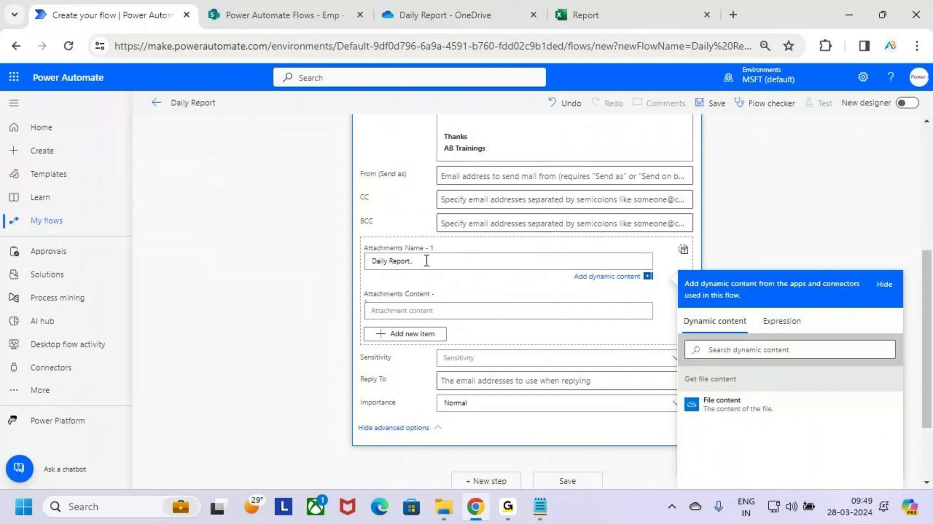
{"action": "type", "text": "xlsx"}
{"action": "left_click_drag", "start_coordinate": [432, 261], "coordinate": [413, 261]}
{"action": "left_click", "coordinate": [435, 261]}
{"action": "left_click", "coordinate": [413, 263]}
{"action": "key", "text": "BackSpace"}
{"action": "key", "text": "BackSpace"}
{"action": "type", "text": "."}
Step: Set the first attachment's content to the dynamic File content output of the Get file content action
{"action": "left_click_drag", "start_coordinate": [357, 282], "coordinate": [487, 327]}
{"action": "key", "text": "Escape"}
{"action": "left_click", "coordinate": [506, 311]}
{"action": "scroll", "coordinate": [552, 265], "scroll_direction": "up", "scroll_amount": 3}
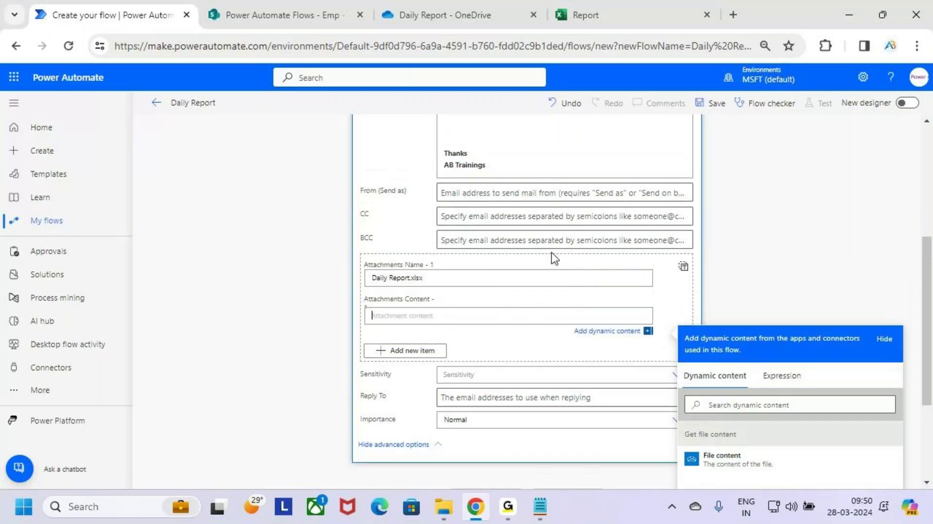
{"action": "scroll", "coordinate": [563, 282], "scroll_direction": "down", "scroll_amount": 8}
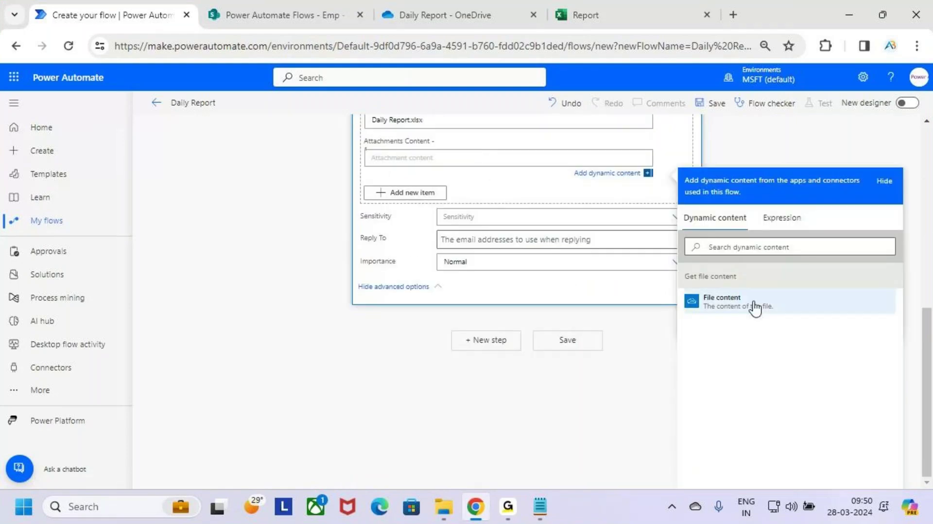
{"action": "key", "text": "ctrl+2"}
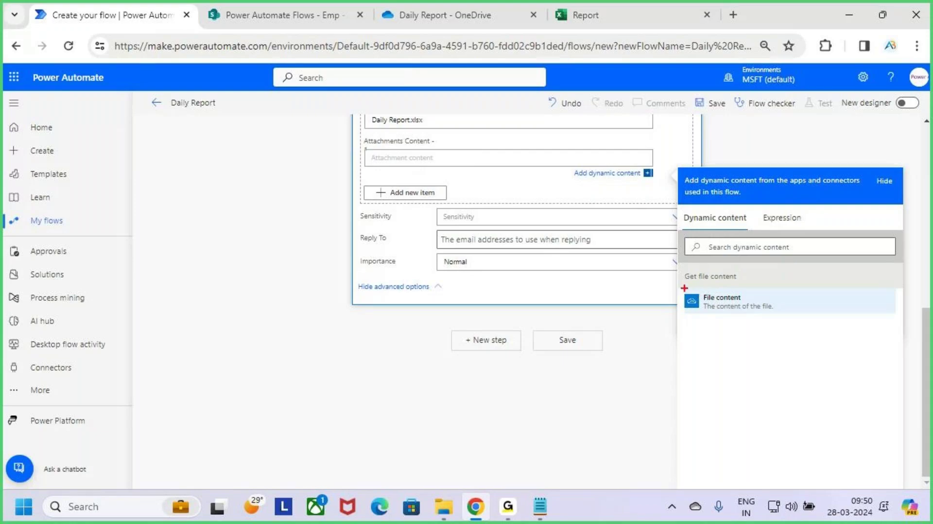
{"action": "left_click_drag", "start_coordinate": [680, 284], "coordinate": [757, 309]}
{"action": "key", "text": "Escape"}
{"action": "scroll", "coordinate": [419, 293], "scroll_direction": "up", "scroll_amount": 2}
{"action": "scroll", "coordinate": [419, 293], "scroll_direction": "up", "scroll_amount": 6}
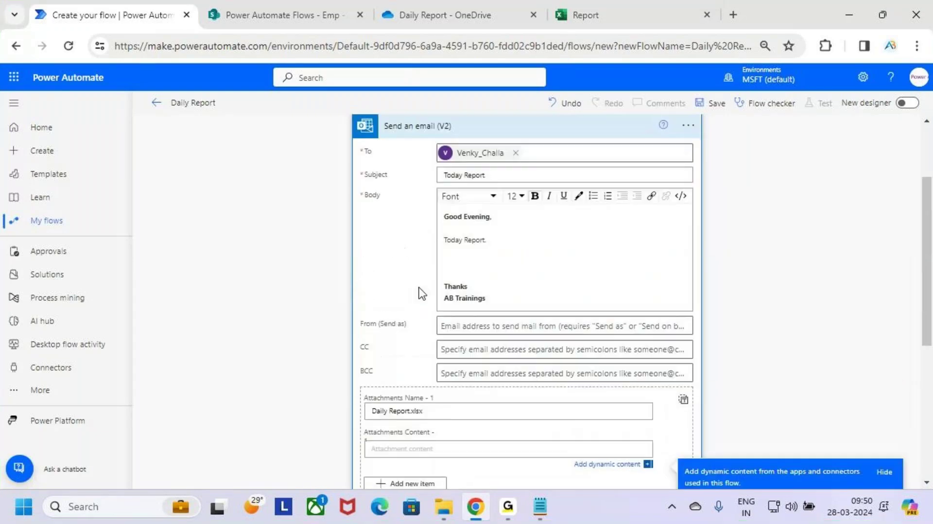
{"action": "key", "text": "ctrl+2"}
{"action": "left_click_drag", "start_coordinate": [358, 175], "coordinate": [466, 202]}
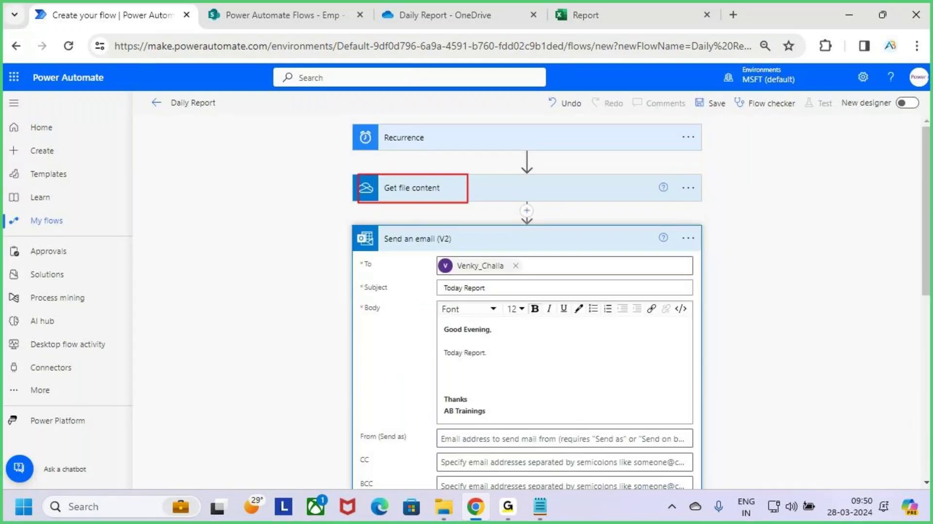
{"action": "key", "text": "Escape"}
{"action": "scroll", "coordinate": [721, 377], "scroll_direction": "down", "scroll_amount": 5}
{"action": "scroll", "coordinate": [800, 321], "scroll_direction": "up", "scroll_amount": 2}
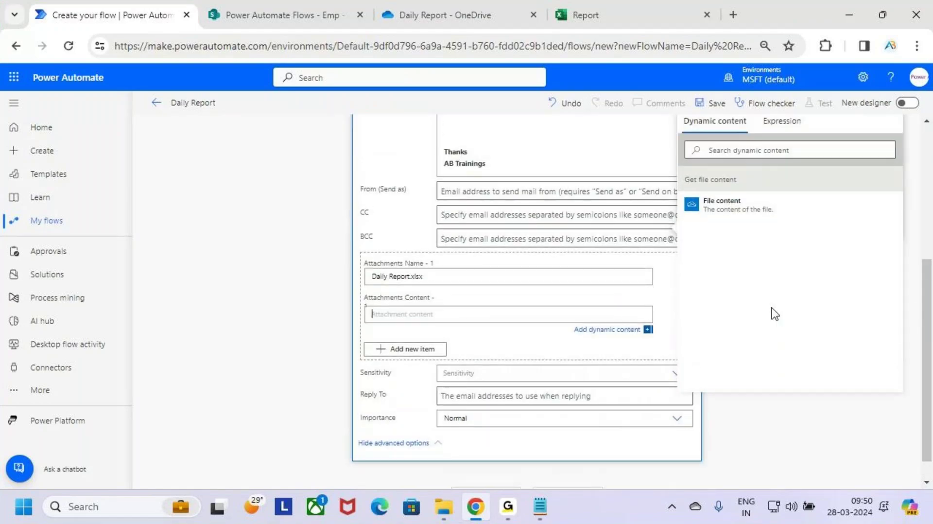
{"action": "key", "text": "ctrl+2"}
{"action": "left_click_drag", "start_coordinate": [686, 236], "coordinate": [800, 271]}
{"action": "key", "text": "Escape"}
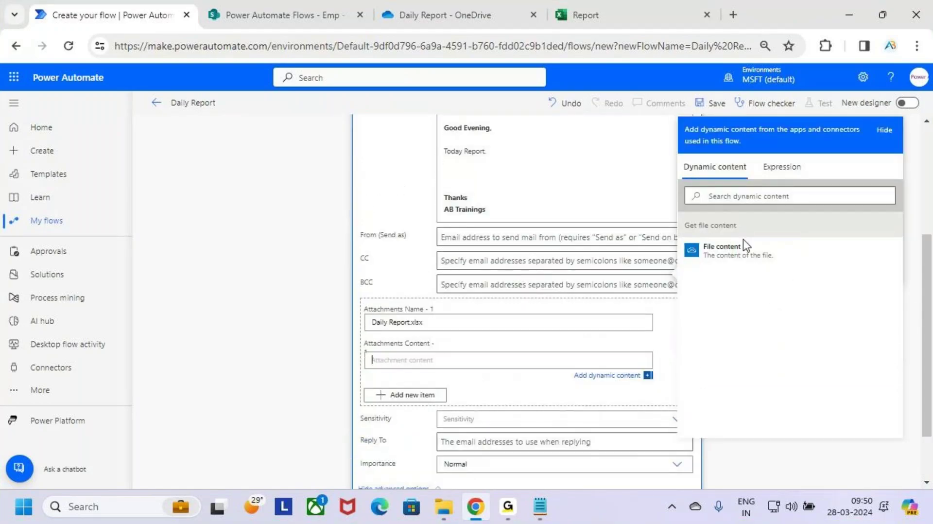
{"action": "left_click", "coordinate": [767, 457]}
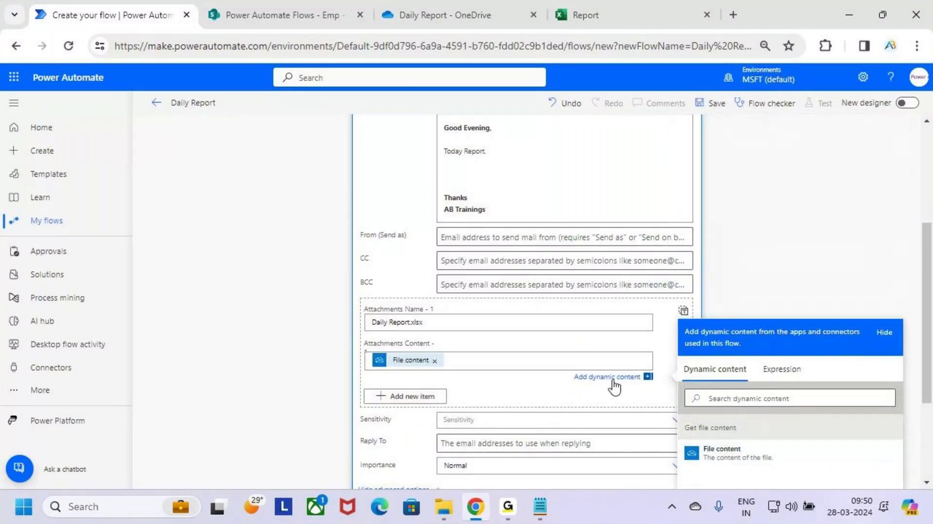
Step: Look at Report.xlsx in the Daily Report folder on OneDrive and return to the flow
{"action": "scroll", "coordinate": [632, 292], "scroll_direction": "up", "scroll_amount": 3}
{"action": "left_click", "coordinate": [437, 15]}
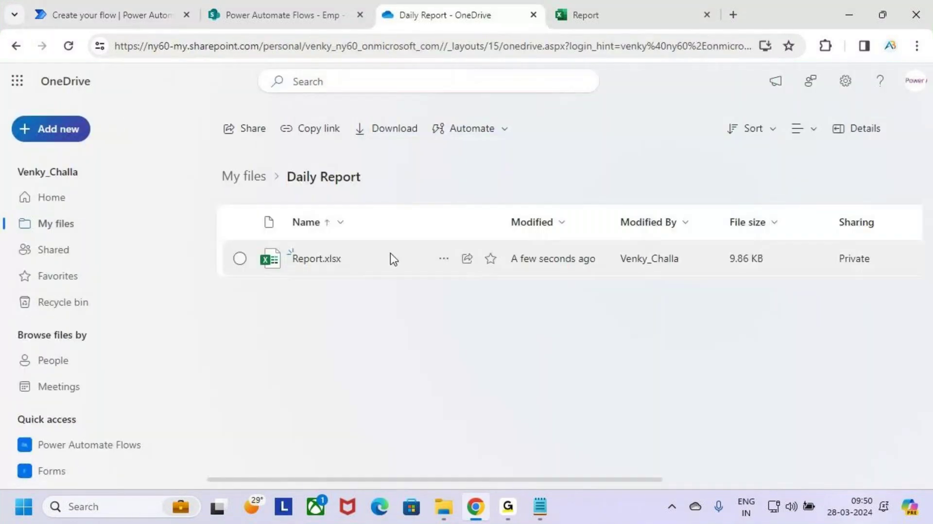
{"action": "left_click", "coordinate": [104, 13]}
Step: Review the attachment settings and collapse the Send an email (V2) action
{"action": "scroll", "coordinate": [506, 281], "scroll_direction": "down", "scroll_amount": 4}
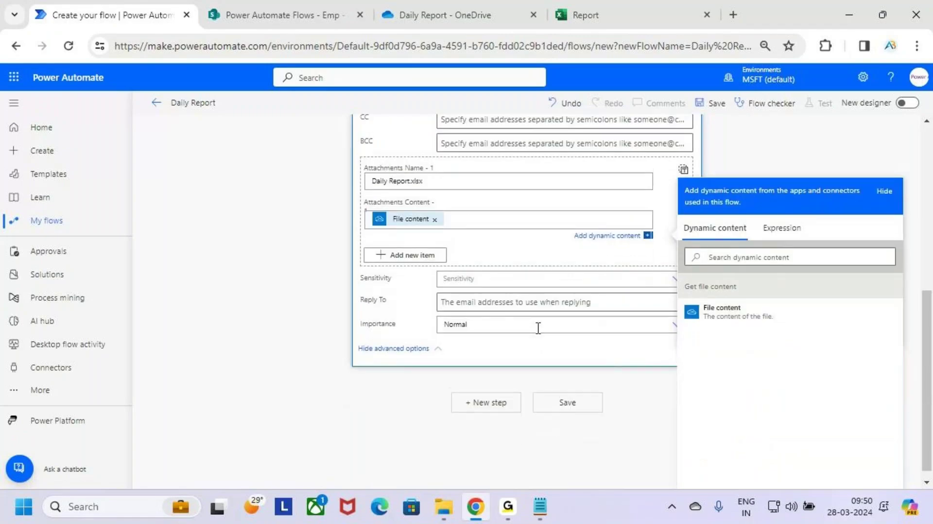
{"action": "scroll", "coordinate": [537, 327], "scroll_direction": "up", "scroll_amount": 6}
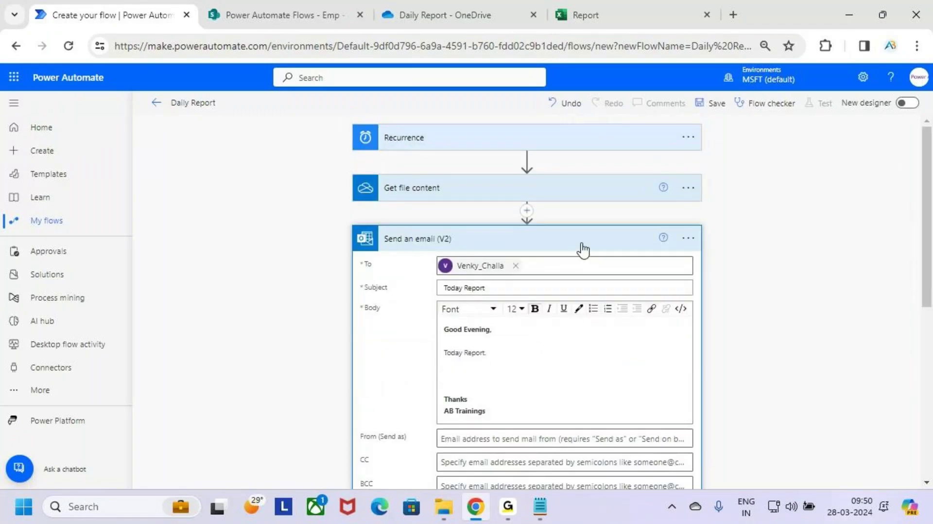
{"action": "left_click", "coordinate": [583, 249]}
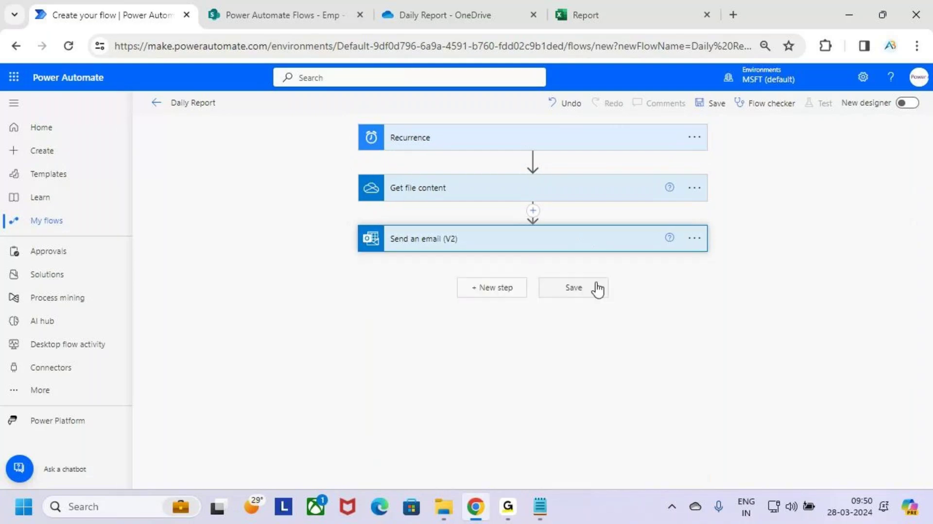
Step: Save the Daily Report flow and run a manual test of it
{"action": "left_click", "coordinate": [711, 105]}
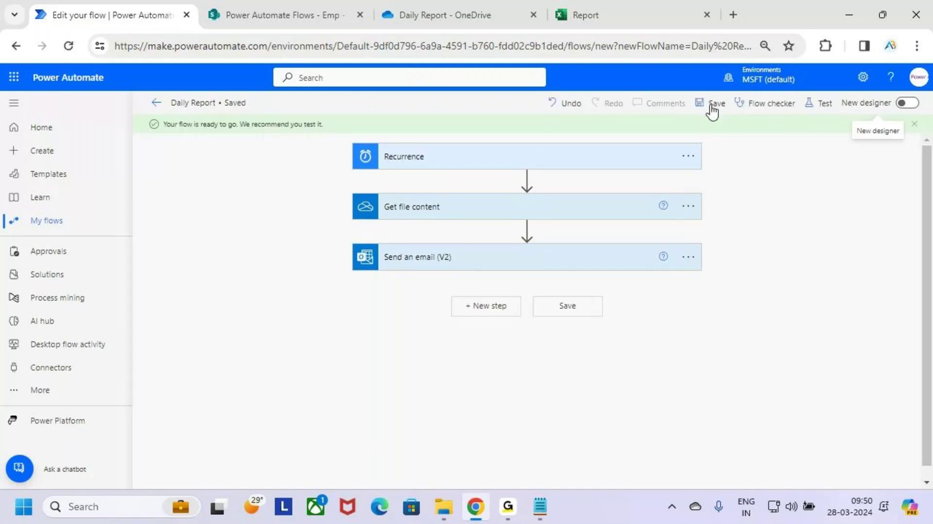
{"action": "left_click", "coordinate": [822, 106]}
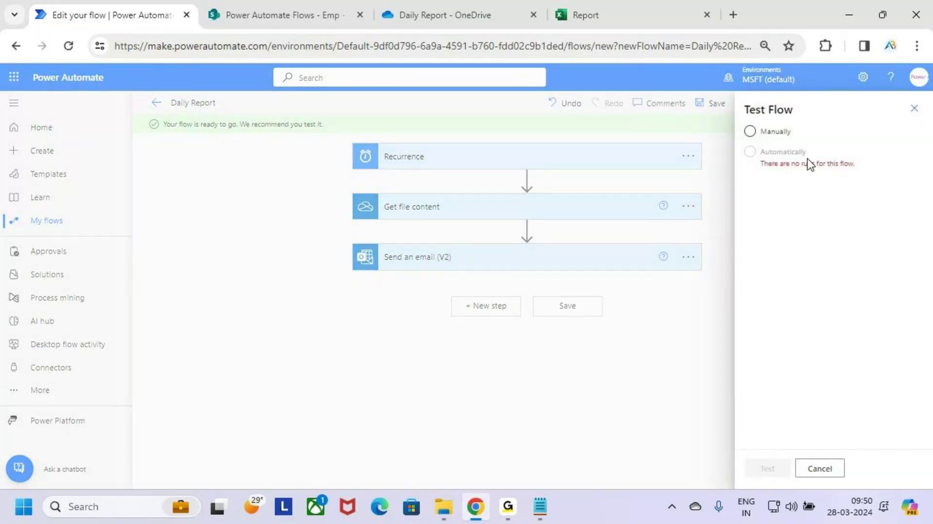
{"action": "left_click", "coordinate": [750, 131]}
{"action": "left_click", "coordinate": [774, 469]}
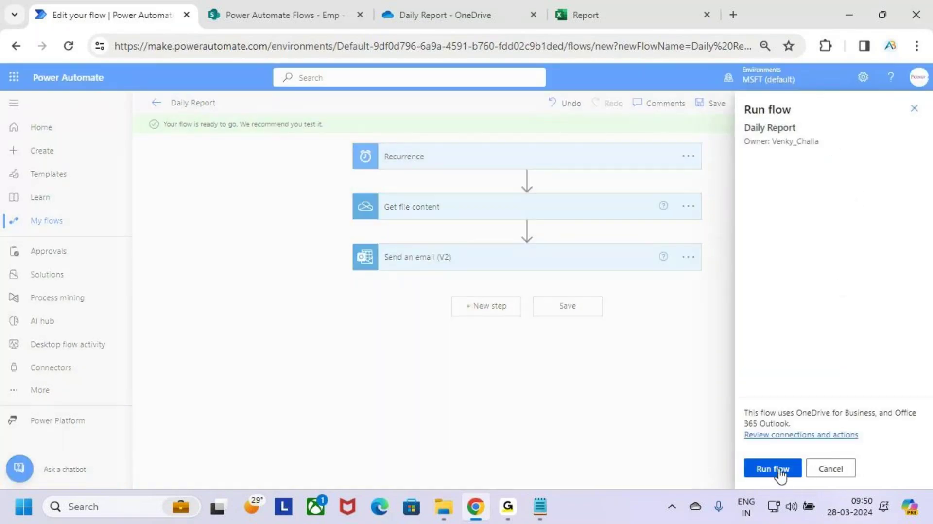
{"action": "left_click", "coordinate": [778, 469]}
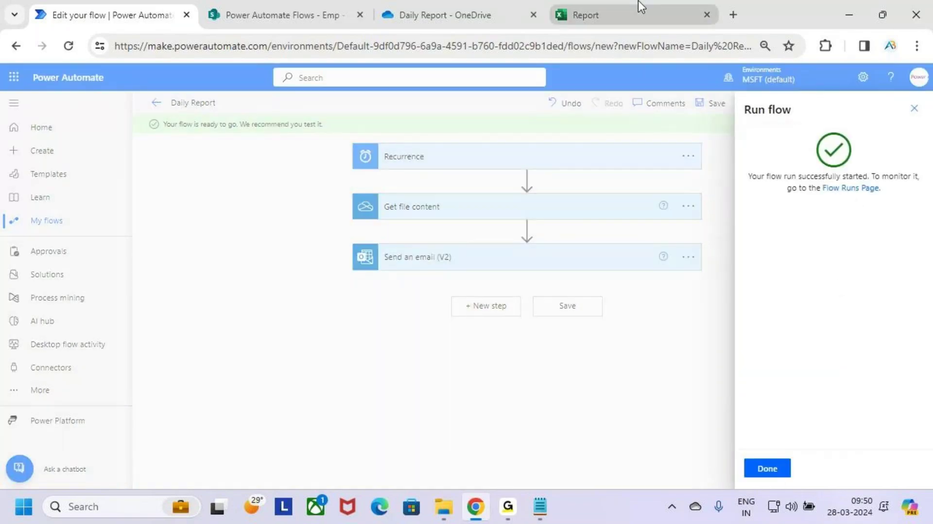
{"action": "left_click", "coordinate": [779, 469]}
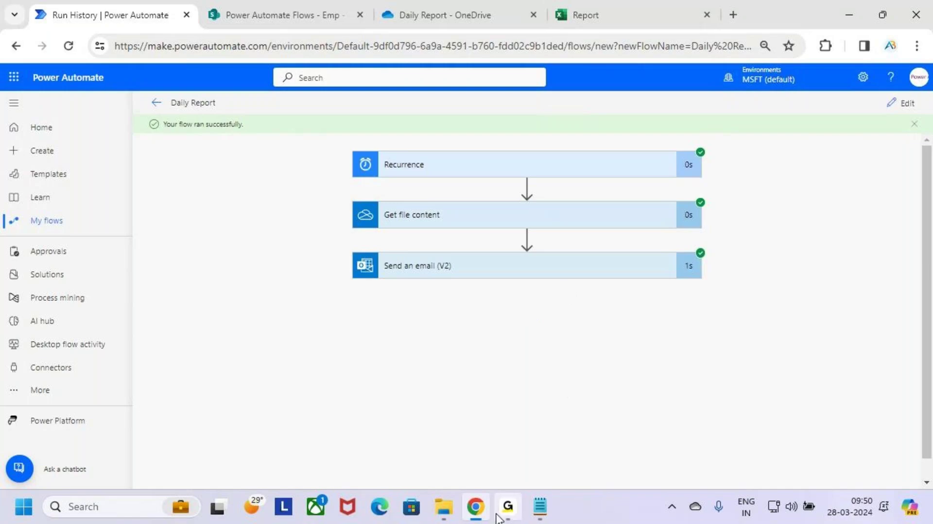
{"action": "left_click", "coordinate": [733, 15]}
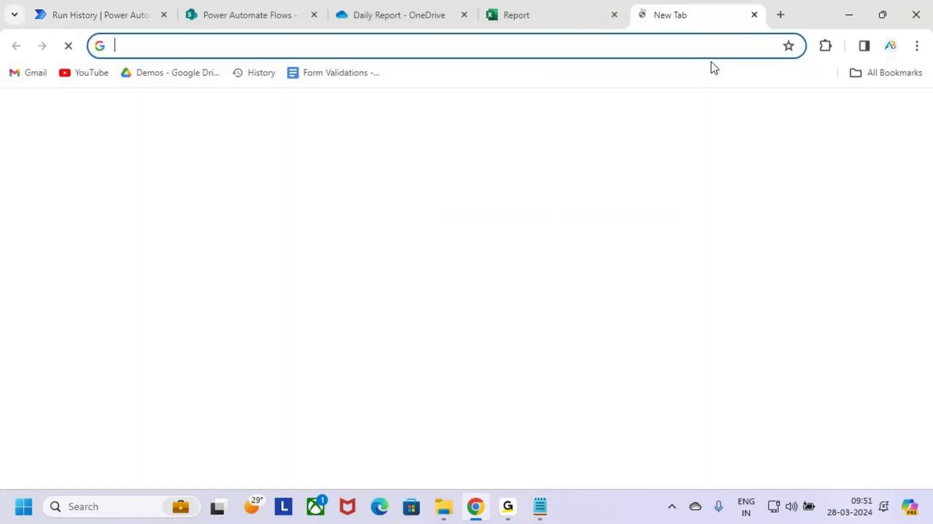
{"action": "left_click", "coordinate": [699, 39]}
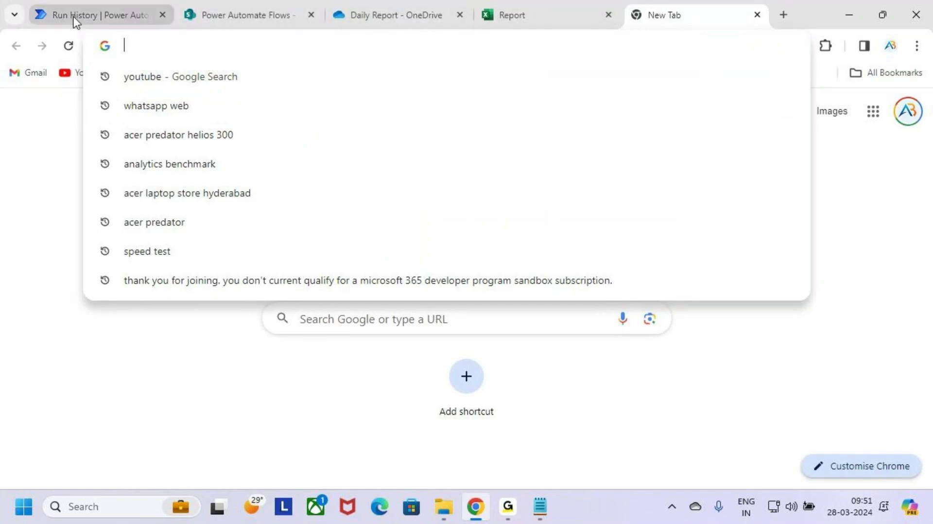
{"action": "left_click", "coordinate": [89, 11]}
Step: Switch to Outlook and read the newest "Today Report" e-mail in the inbox, checking its body text
{"action": "left_click", "coordinate": [15, 76]}
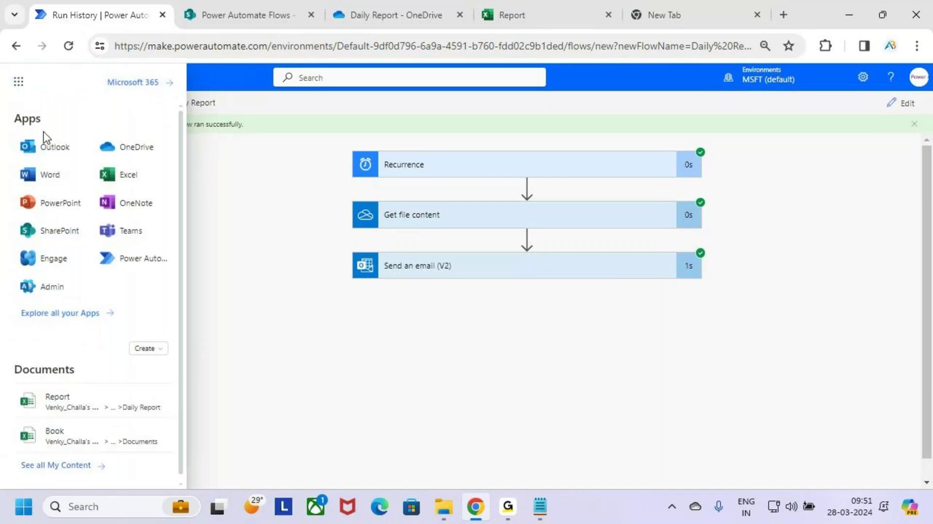
{"action": "left_click", "coordinate": [125, 135]}
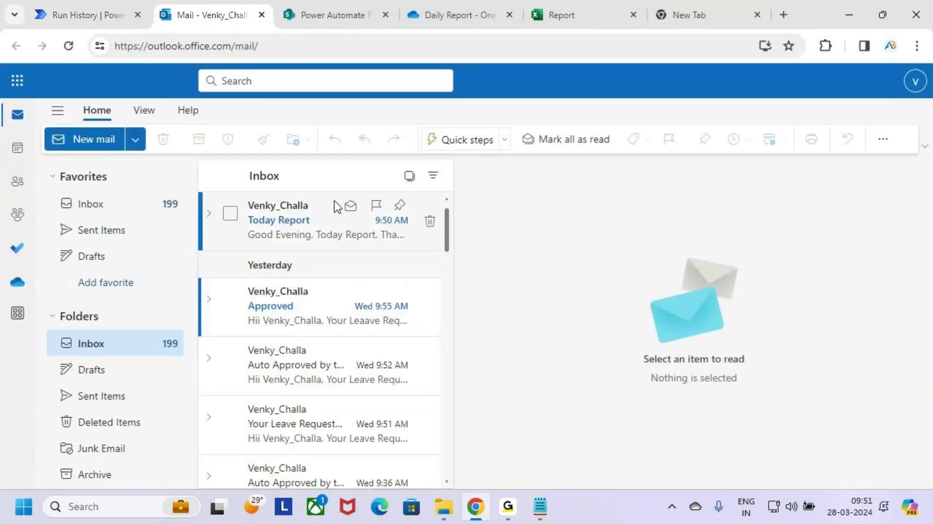
{"action": "left_click_drag", "start_coordinate": [237, 190], "coordinate": [363, 243]}
{"action": "key", "text": "Escape"}
{"action": "left_click", "coordinate": [307, 219]}
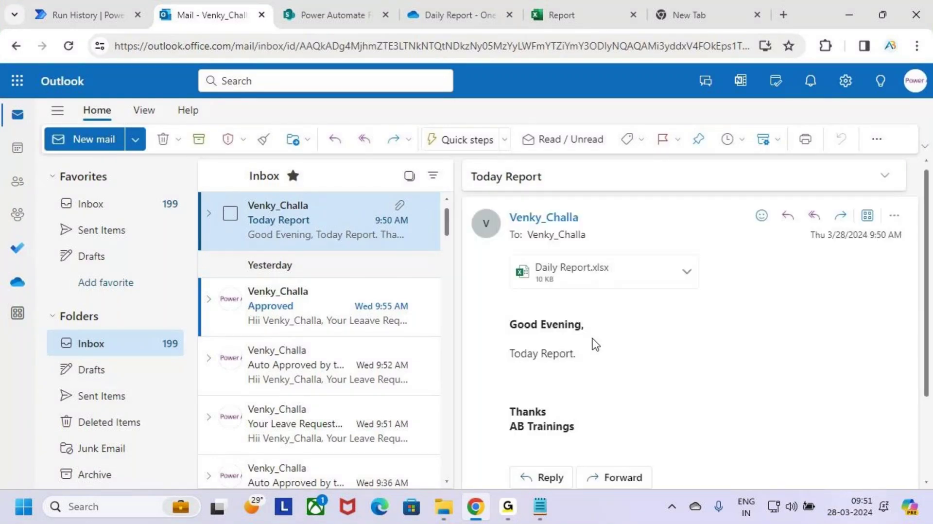
{"action": "key", "text": "ctrl+2"}
{"action": "left_click_drag", "start_coordinate": [518, 332], "coordinate": [588, 330]}
{"action": "left_click_drag", "start_coordinate": [518, 365], "coordinate": [572, 369]}
{"action": "left_click_drag", "start_coordinate": [510, 436], "coordinate": [551, 438]}
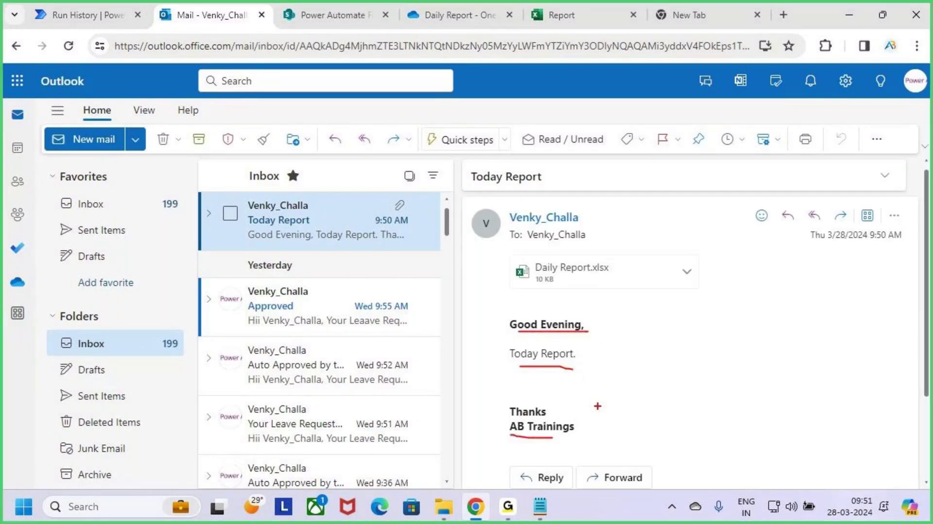
{"action": "key", "text": "Escape"}
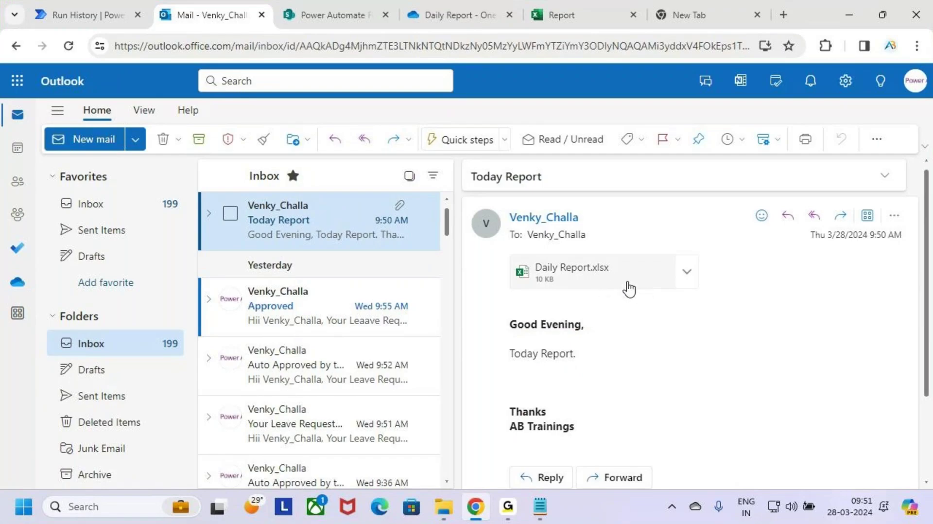
Step: Open the Daily Report.xlsx attachment, examine its ticket table and close the preview
{"action": "left_click", "coordinate": [630, 286]}
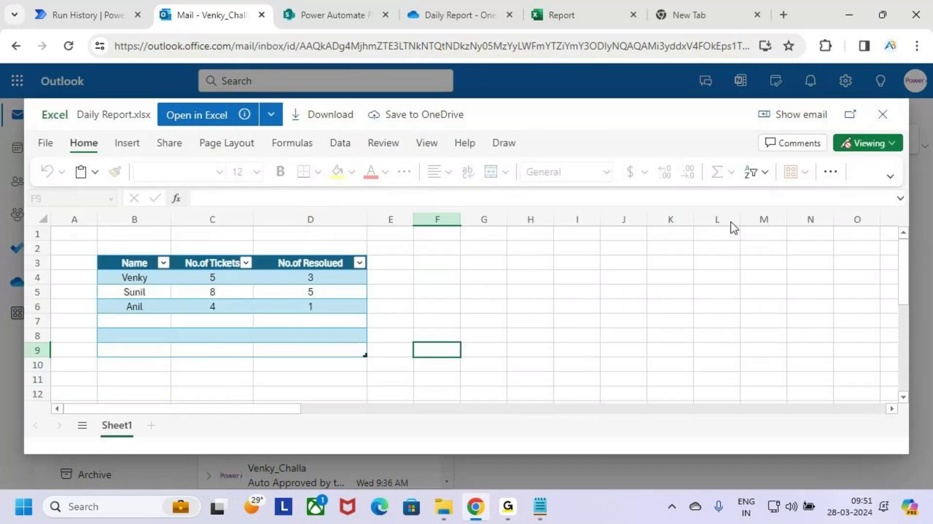
{"action": "scroll", "coordinate": [351, 321], "scroll_direction": "down", "scroll_amount": 3}
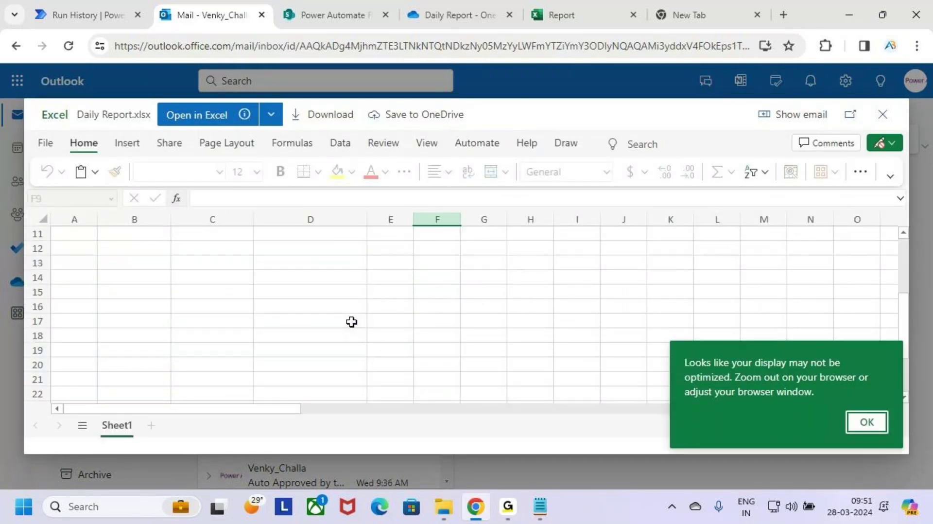
{"action": "scroll", "coordinate": [352, 322], "scroll_direction": "up", "scroll_amount": 3}
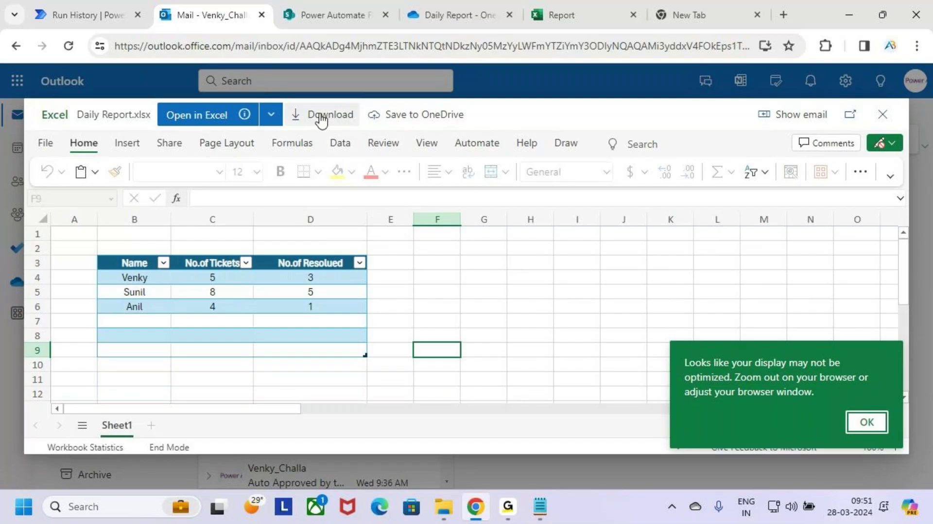
{"action": "key", "text": "ctrl+2"}
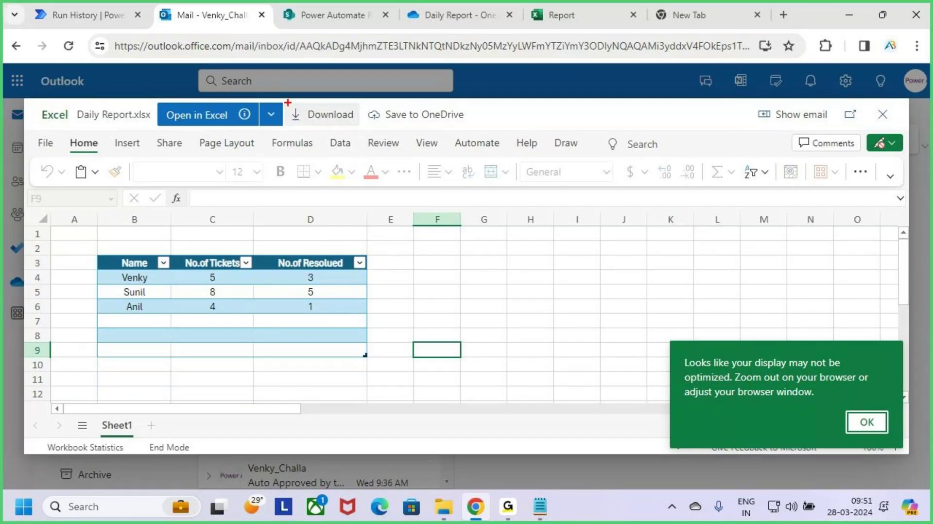
{"action": "left_click_drag", "start_coordinate": [288, 103], "coordinate": [375, 129]}
{"action": "key", "text": "Escape"}
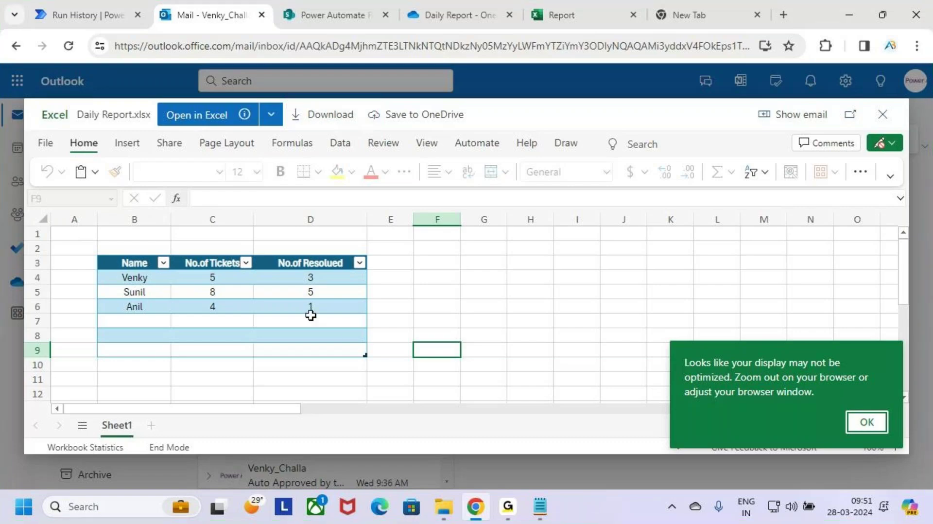
{"action": "scroll", "coordinate": [310, 315], "scroll_direction": "down", "scroll_amount": 3}
{"action": "scroll", "coordinate": [291, 313], "scroll_direction": "up", "scroll_amount": 3}
{"action": "key", "text": "ctrl+2"}
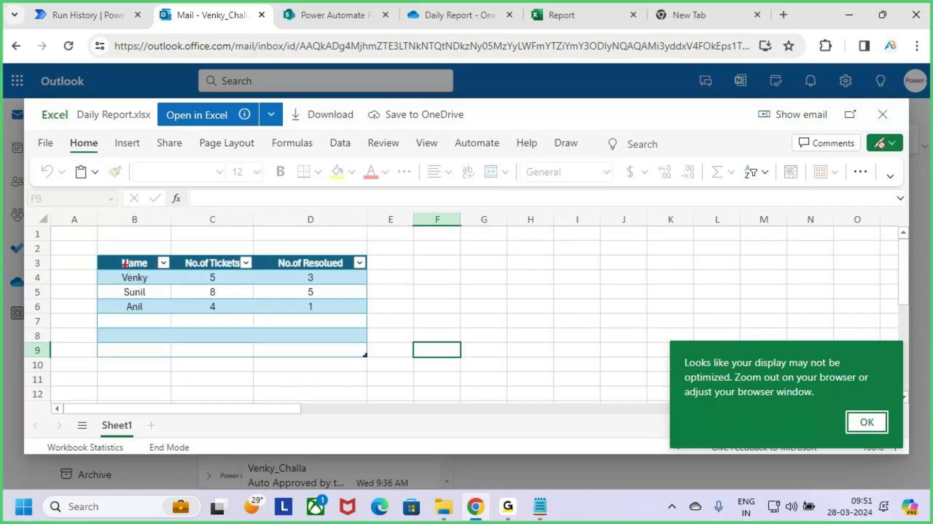
{"action": "mouse_move", "coordinate": [103, 248]}
{"action": "left_mouse_down"}
{"action": "mouse_move", "coordinate": [260, 332]}
{"action": "mouse_move", "coordinate": [390, 362]}
{"action": "left_mouse_up"}
{"action": "key", "text": "Escape"}
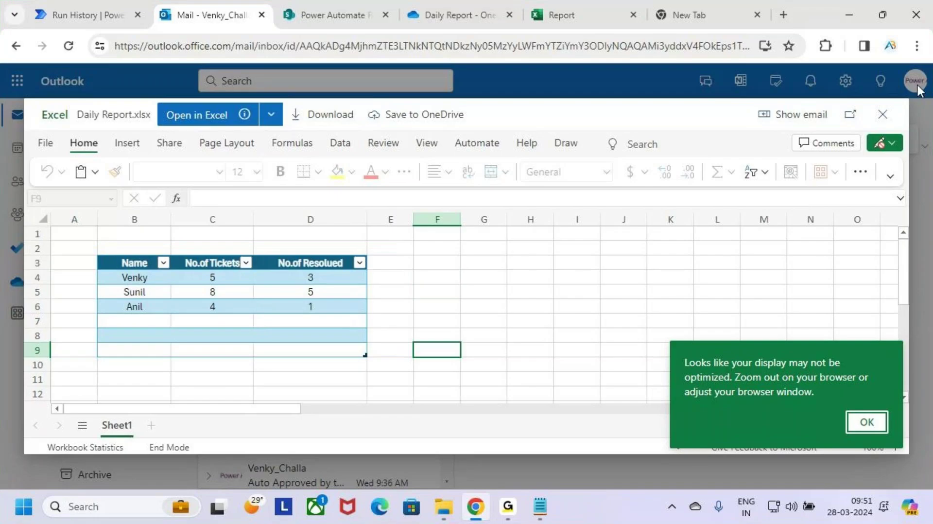
{"action": "left_click", "coordinate": [882, 115]}
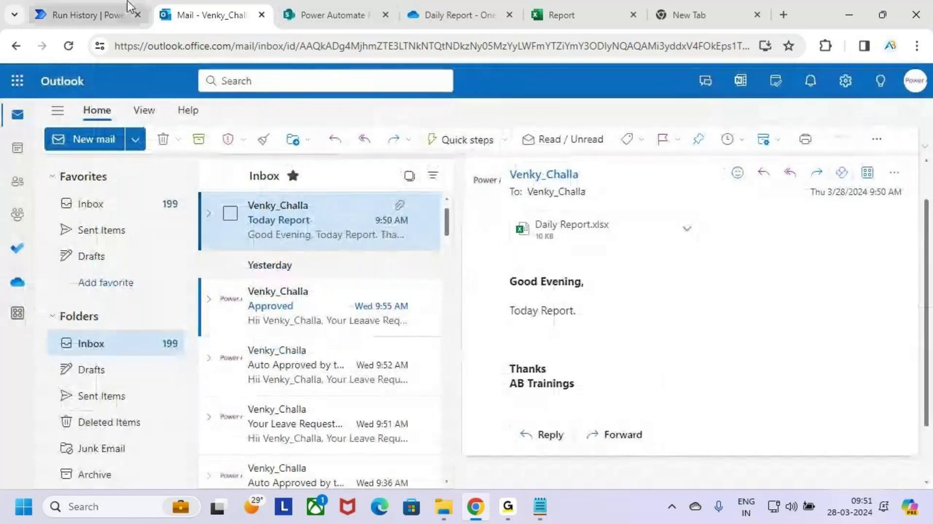
Step: Switch back to Power Automate, open the Daily Report flow for editing and review the Send an email (V2) action
{"action": "left_click", "coordinate": [80, 15]}
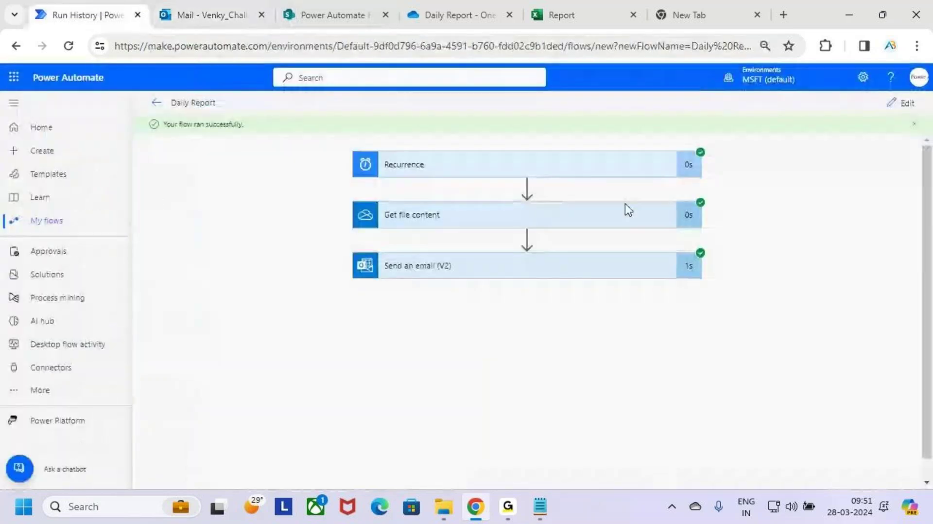
{"action": "left_click", "coordinate": [905, 104]}
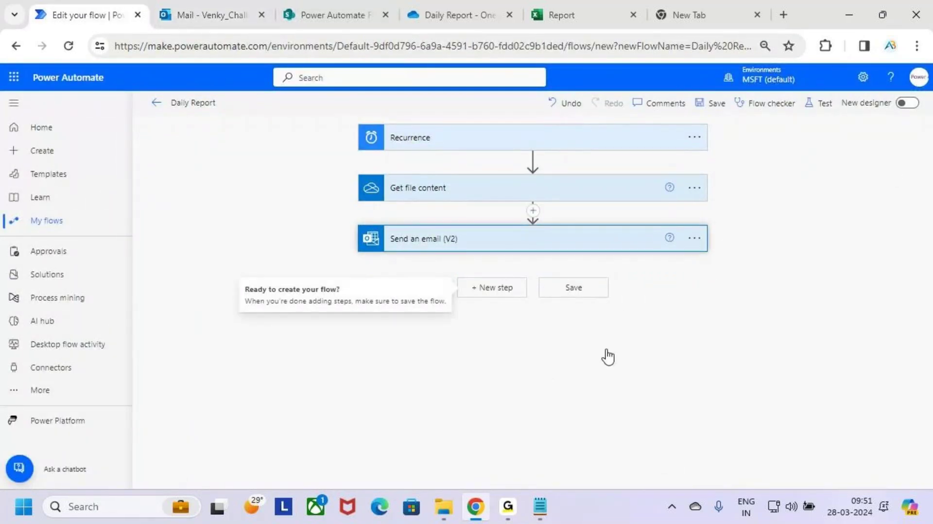
{"action": "scroll", "coordinate": [606, 348], "scroll_direction": "down", "scroll_amount": 4}
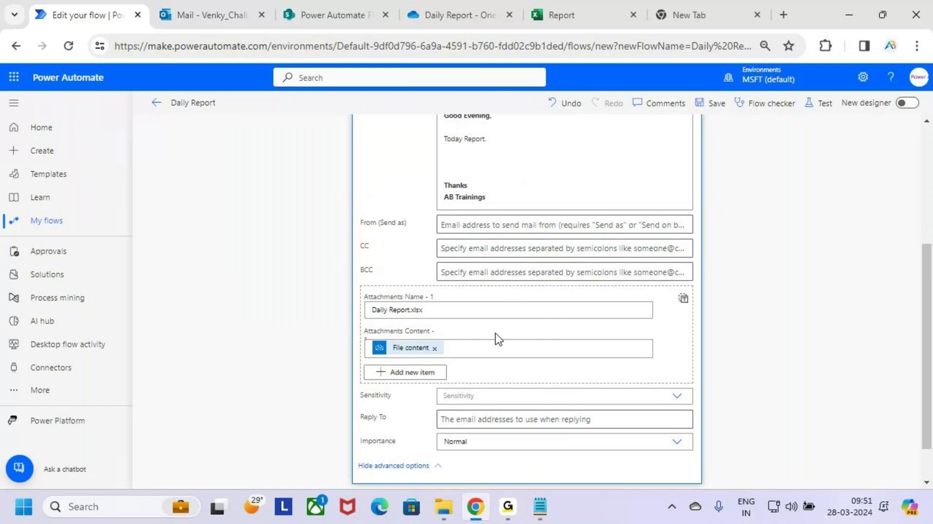
{"action": "scroll", "coordinate": [495, 333], "scroll_direction": "up", "scroll_amount": 4}
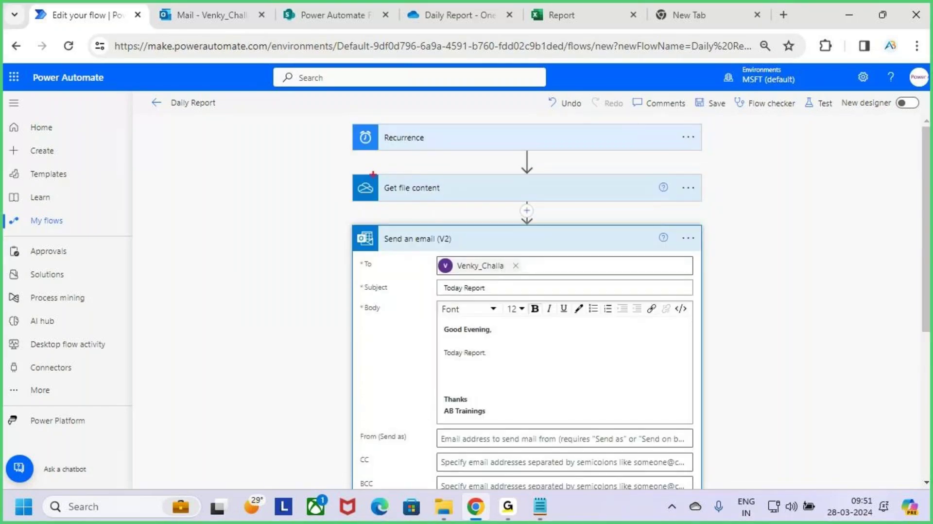
{"action": "left_click_drag", "start_coordinate": [373, 174], "coordinate": [461, 204]}
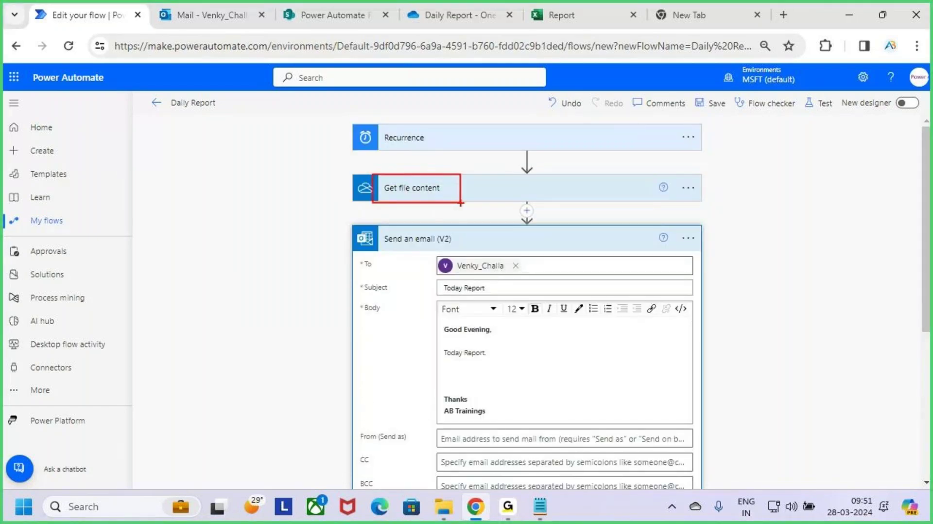
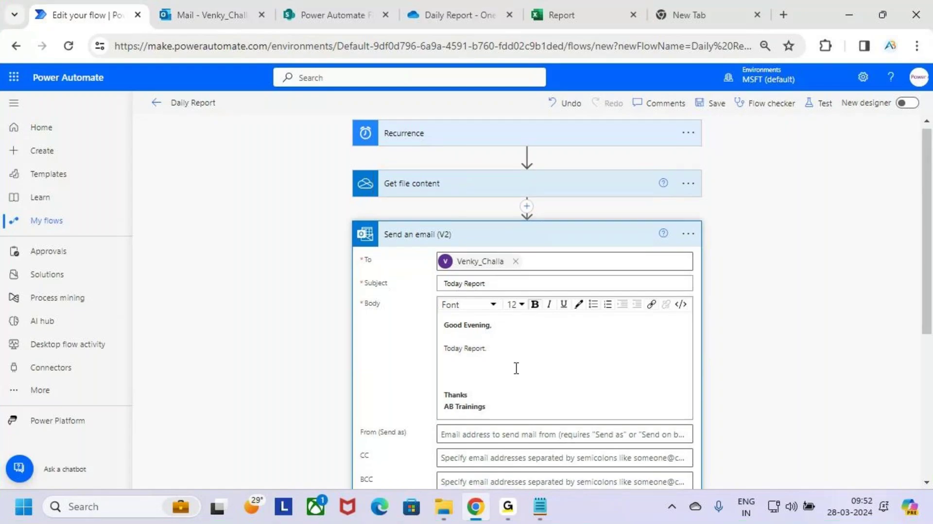
Step: Remove the .xlsx extension from the first attachment's name so that it reads "Daily Report"
{"action": "scroll", "coordinate": [514, 366], "scroll_direction": "down", "scroll_amount": 5}
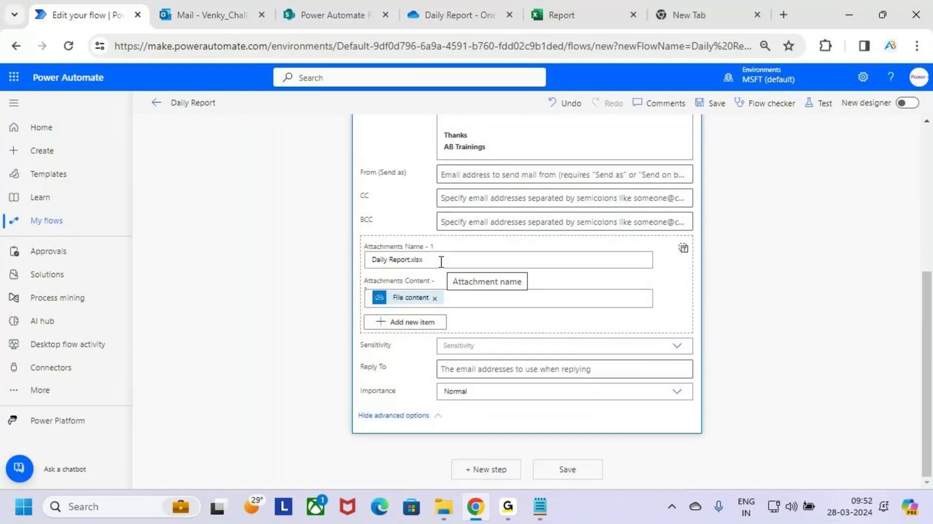
{"action": "left_click", "coordinate": [440, 260]}
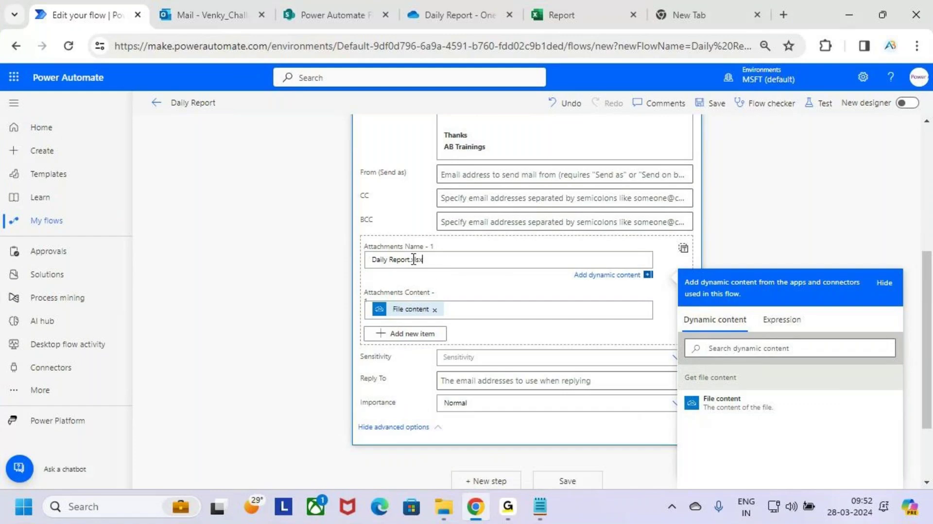
{"action": "left_click_drag", "start_coordinate": [413, 259], "coordinate": [438, 260]}
{"action": "left_click", "coordinate": [439, 262]}
{"action": "scroll", "coordinate": [597, 311], "scroll_direction": "up", "scroll_amount": 5}
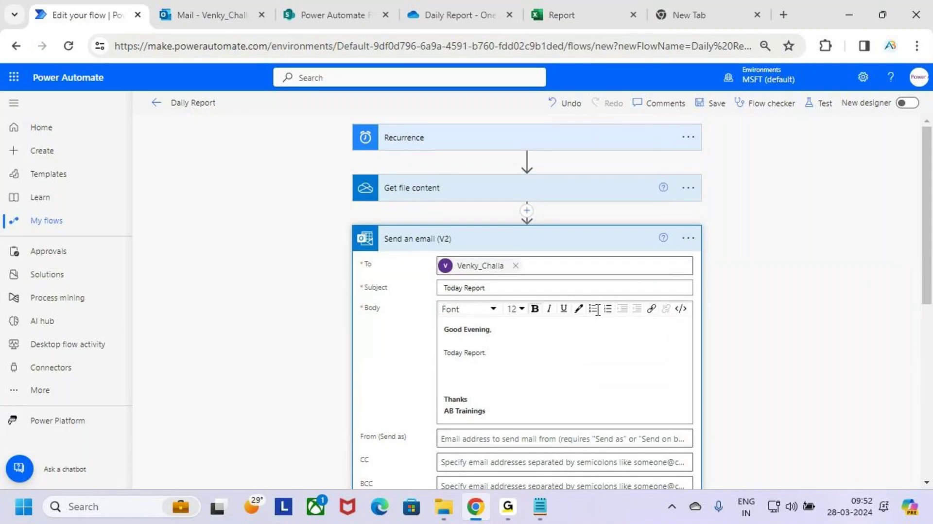
Step: Save the changed flow and run the manual test again
{"action": "left_click", "coordinate": [710, 103]}
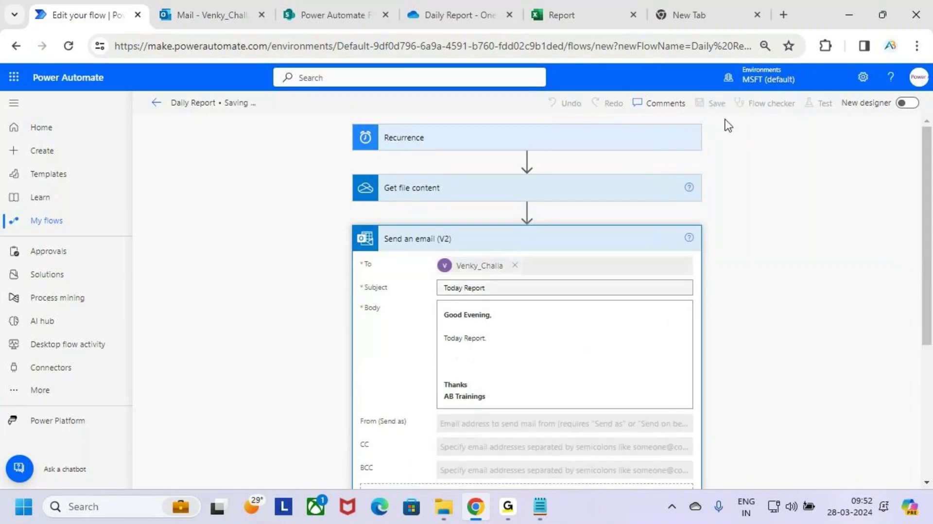
{"action": "left_click", "coordinate": [819, 103]}
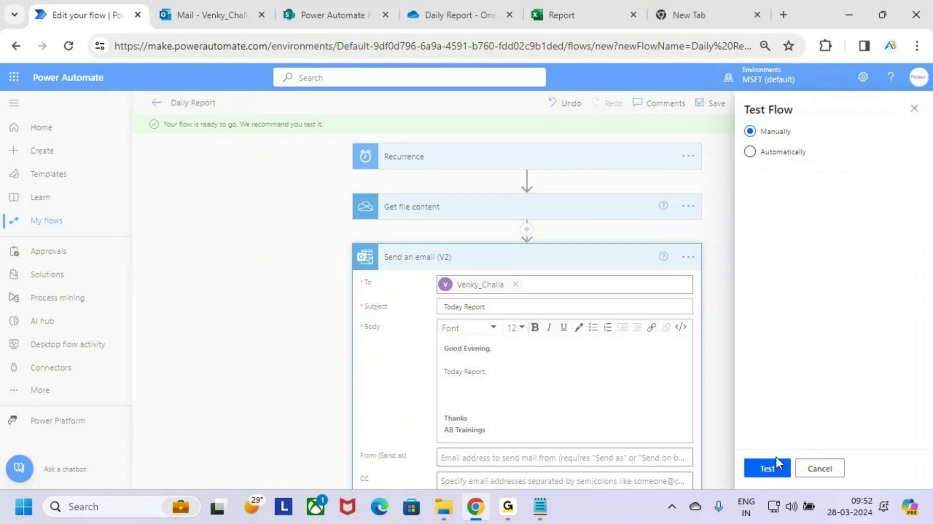
{"action": "left_click", "coordinate": [766, 469]}
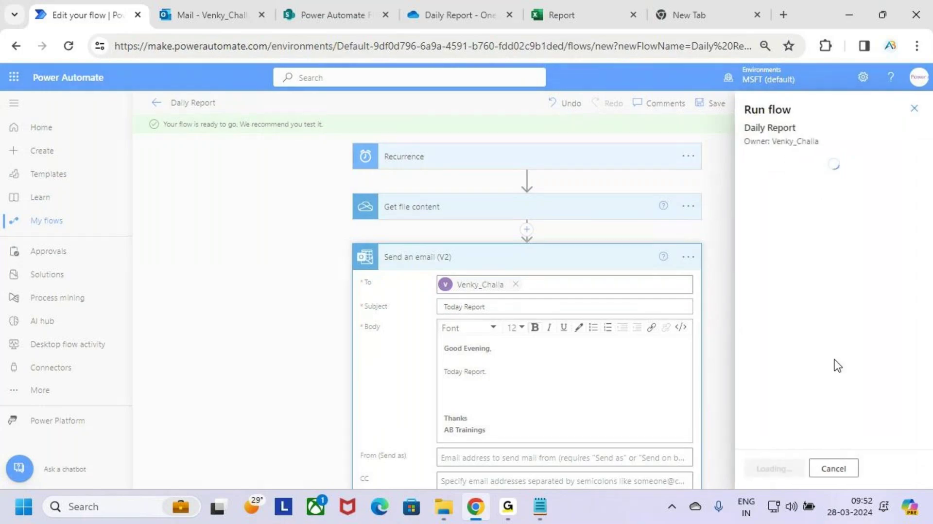
{"action": "left_click", "coordinate": [787, 467]}
{"action": "left_click", "coordinate": [780, 467]}
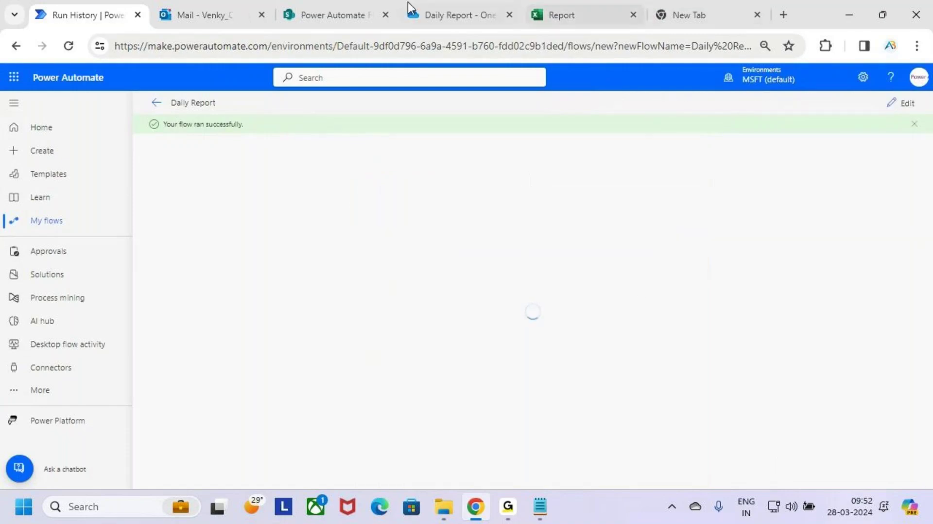
Step: Switch to Outlook and open the latest "Today Report" e-mail to check how its attachment arrived
{"action": "left_click", "coordinate": [331, 5]}
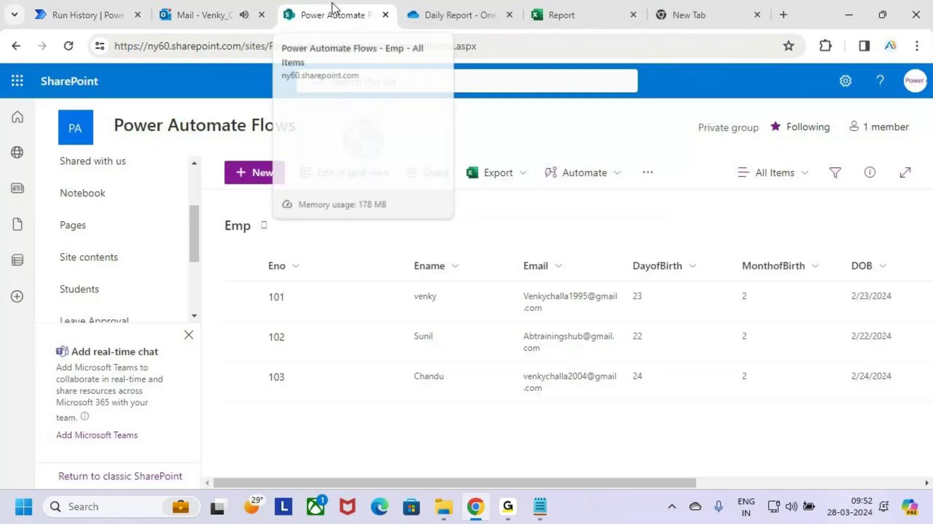
{"action": "left_click", "coordinate": [206, 13]}
{"action": "left_click", "coordinate": [302, 221]}
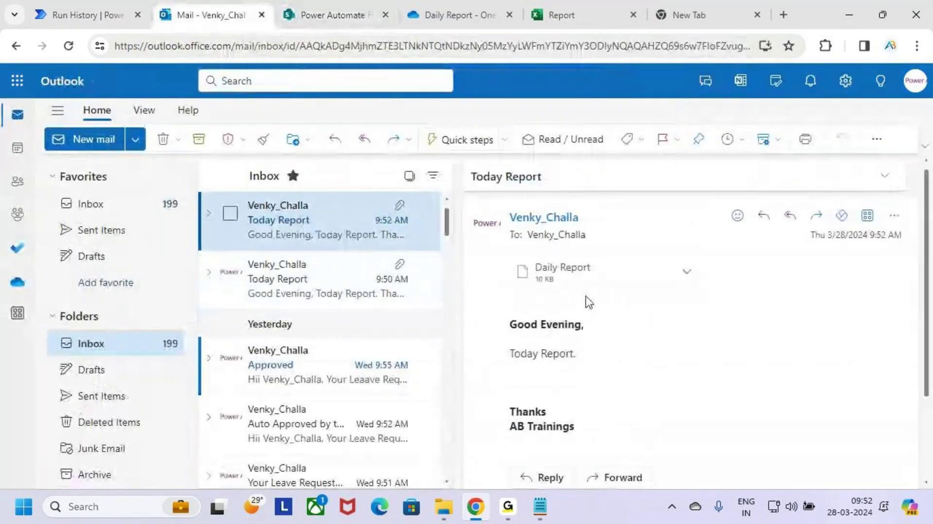
Step: Download the Daily Report attachment from the e-mail and try to open it from the Downloads folder
{"action": "left_click", "coordinate": [690, 278]}
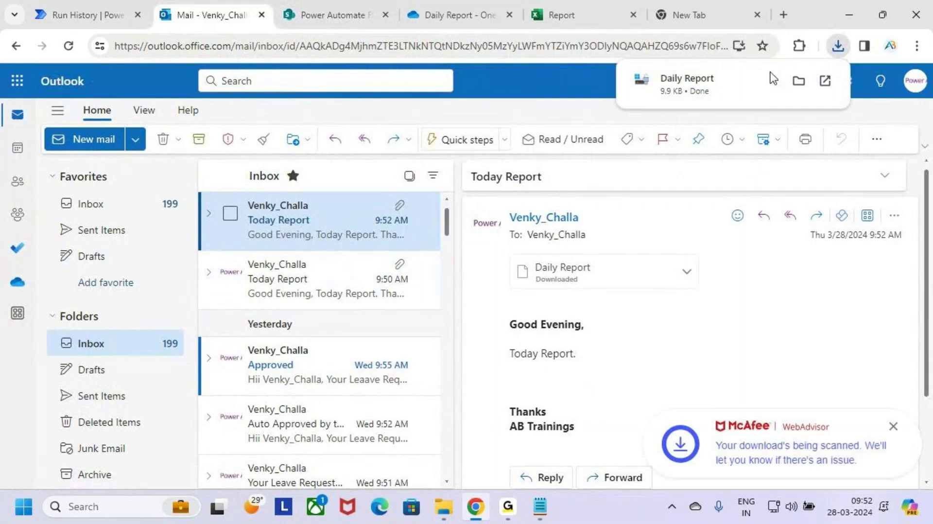
{"action": "left_click", "coordinate": [686, 79]}
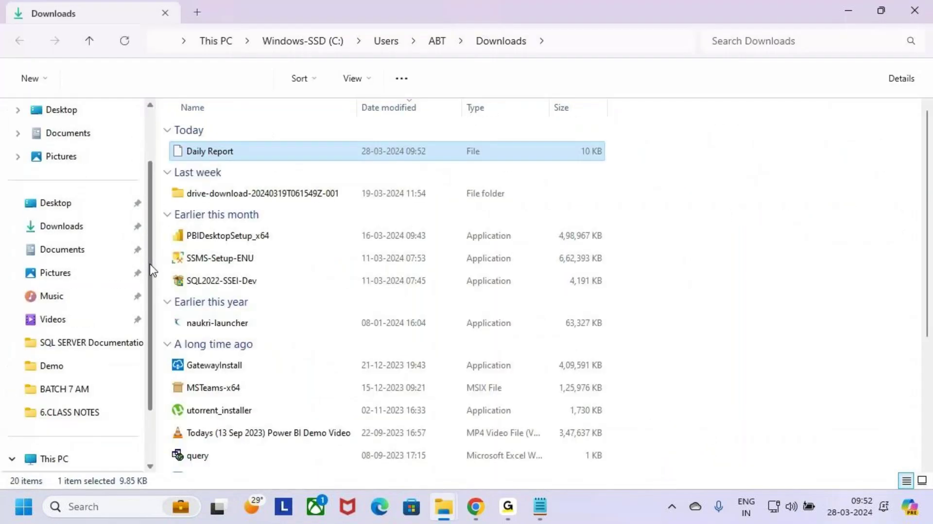
{"action": "double_click", "coordinate": [218, 158]}
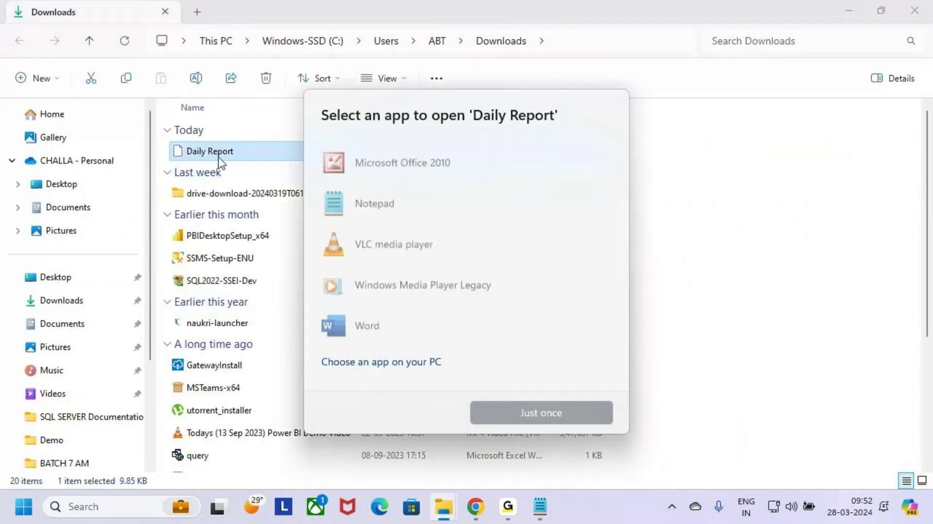
{"action": "left_click", "coordinate": [689, 297]}
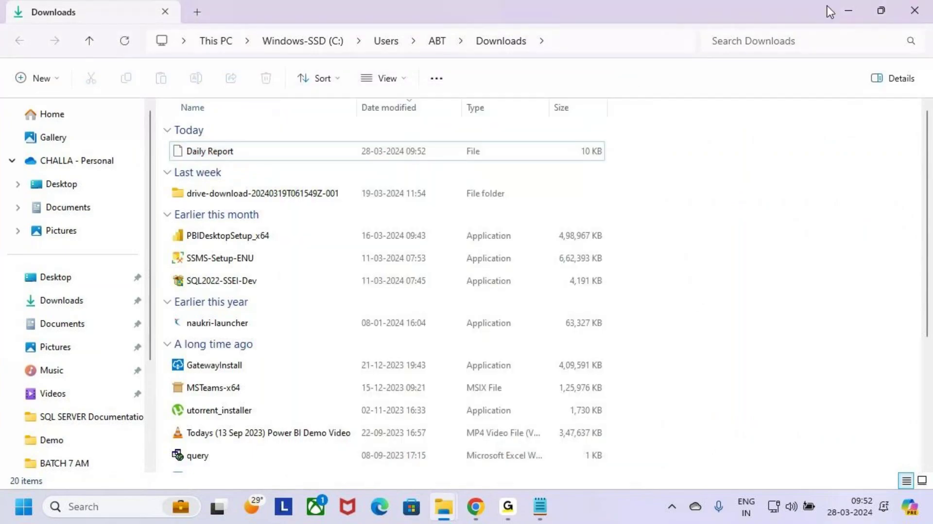
{"action": "left_click", "coordinate": [848, 12]}
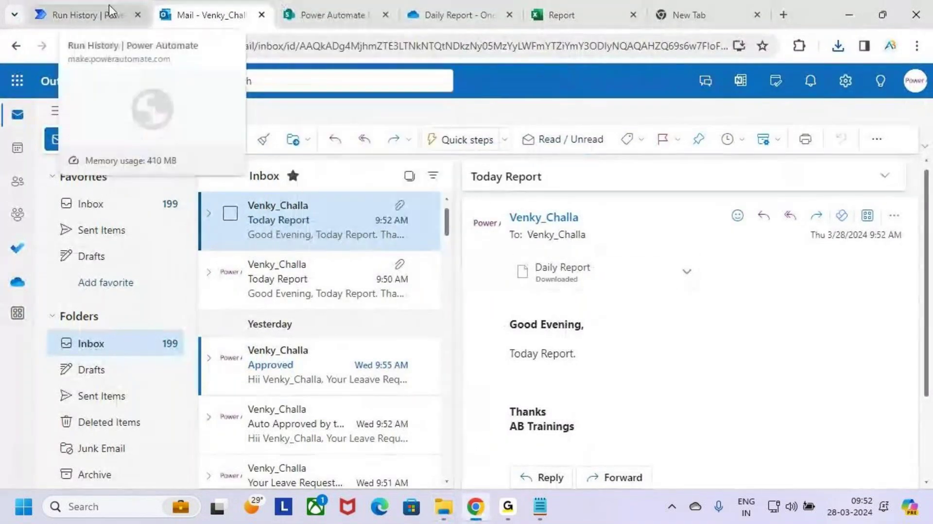
Step: Switch back to Power Automate, open the Daily Report flow for editing and set the first attachment's name to "Daily Report.xlsx"
{"action": "left_click", "coordinate": [92, 13]}
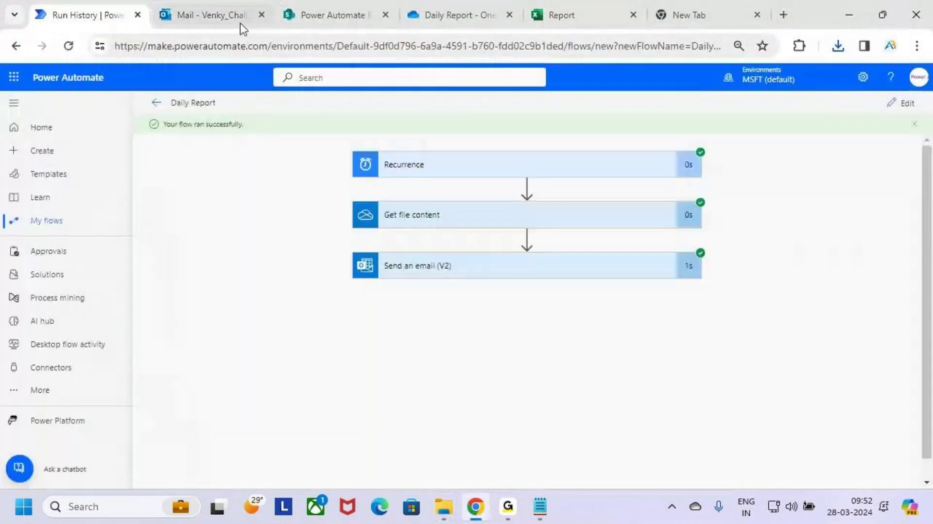
{"action": "left_click", "coordinate": [906, 106]}
{"action": "scroll", "coordinate": [551, 328], "scroll_direction": "down", "scroll_amount": 4}
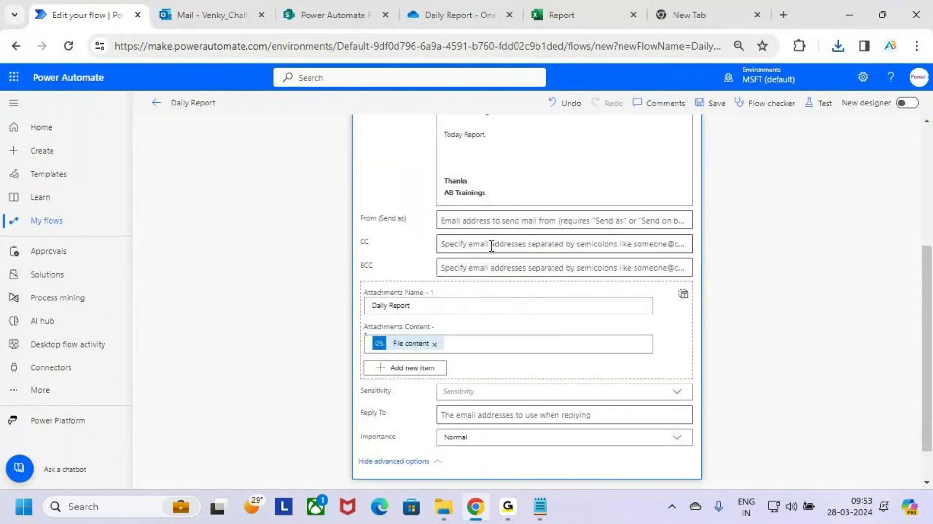
{"action": "left_click", "coordinate": [443, 306]}
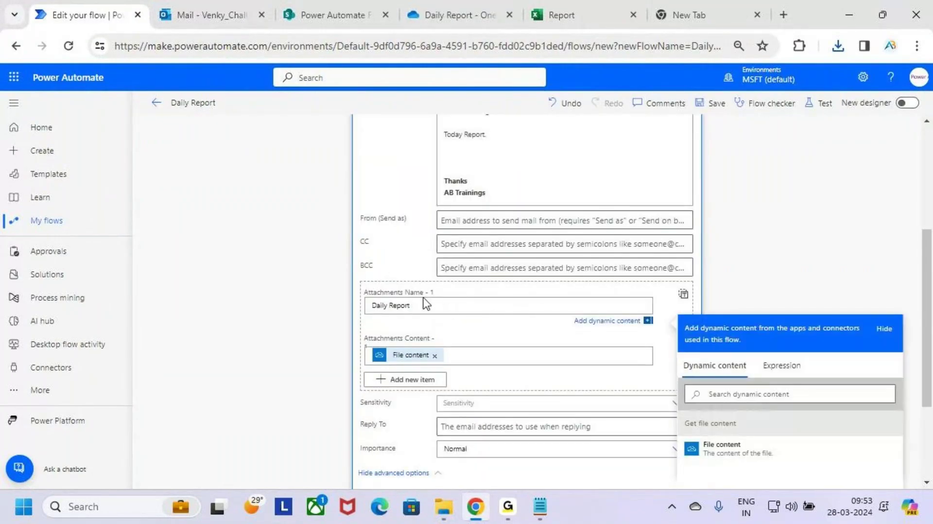
{"action": "left_click_drag", "start_coordinate": [426, 305], "coordinate": [358, 308]}
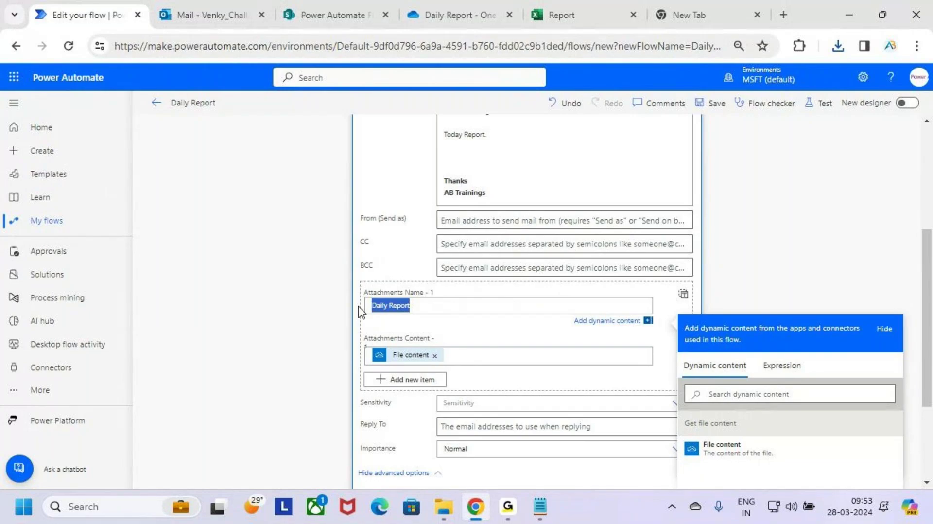
{"action": "key", "text": "Right"}
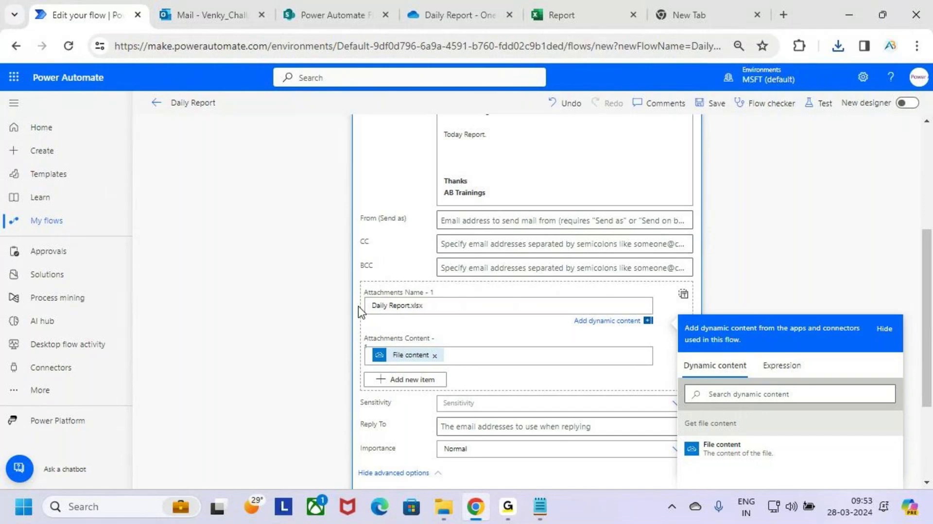
Step: Check the source file's name and extension in OneDrive's Daily Report folder against the attachment name and content in the flow
{"action": "left_click", "coordinate": [476, 5]}
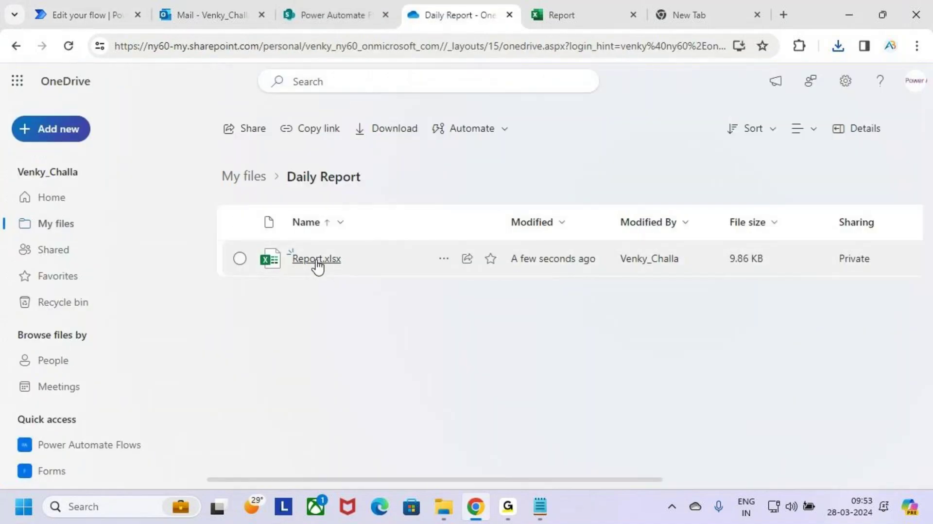
{"action": "left_click", "coordinate": [77, 2]}
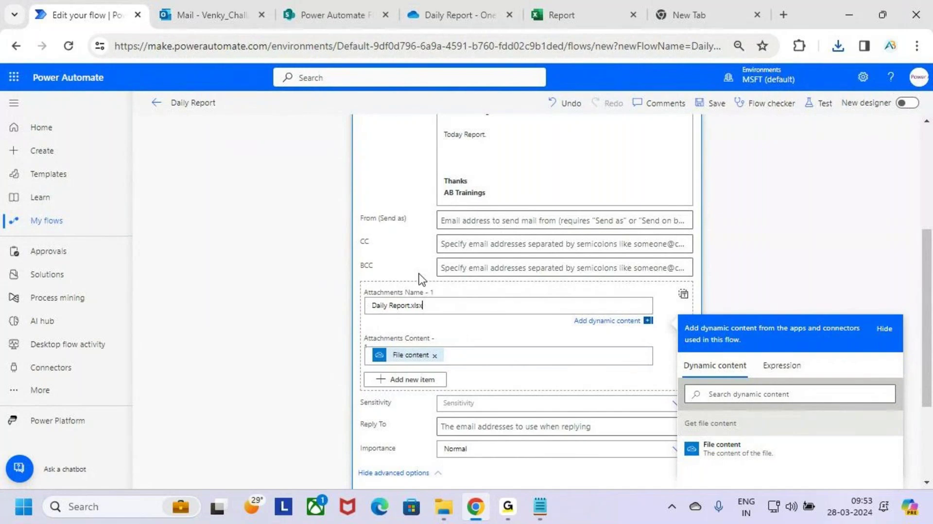
{"action": "left_click_drag", "start_coordinate": [433, 305], "coordinate": [410, 305]}
{"action": "left_click", "coordinate": [460, 356]}
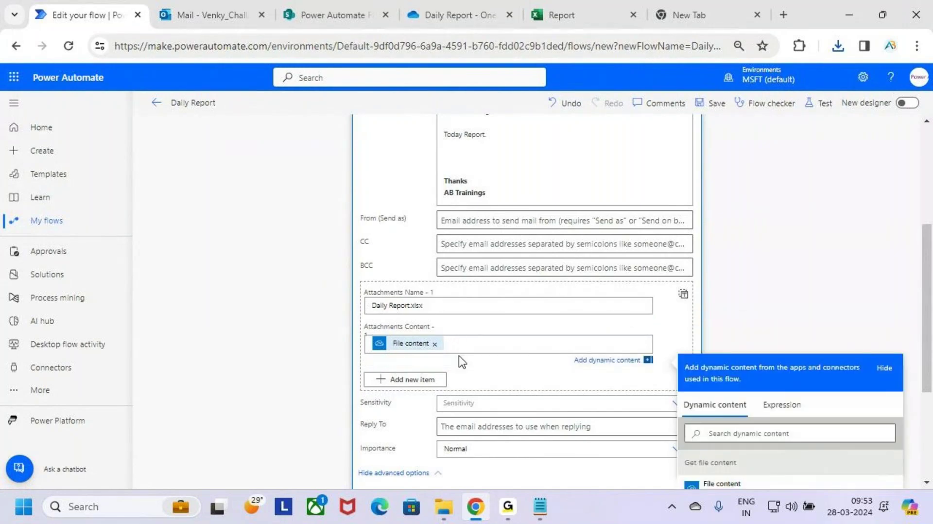
Step: Collapse the Send an email (V2) action and save the flow
{"action": "scroll", "coordinate": [770, 290], "scroll_direction": "up", "scroll_amount": 5}
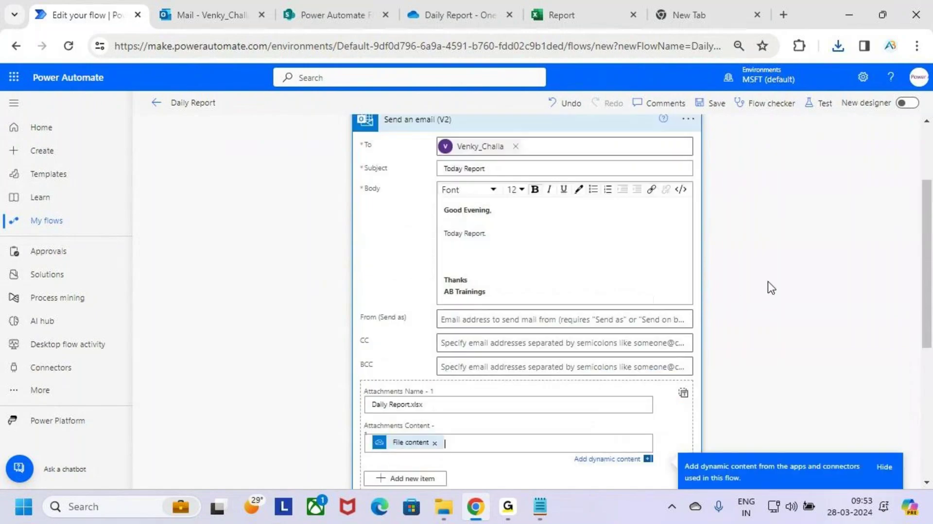
{"action": "left_click", "coordinate": [631, 245]}
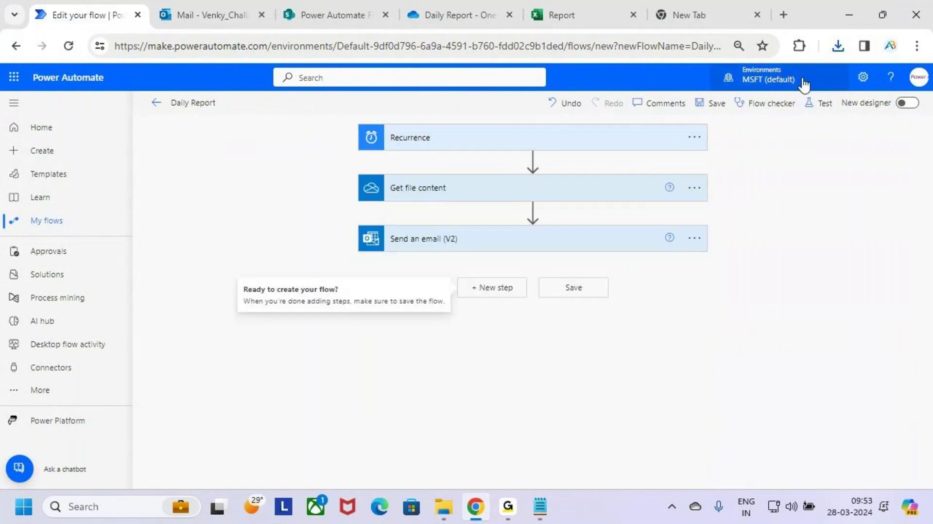
{"action": "left_click", "coordinate": [710, 103]}
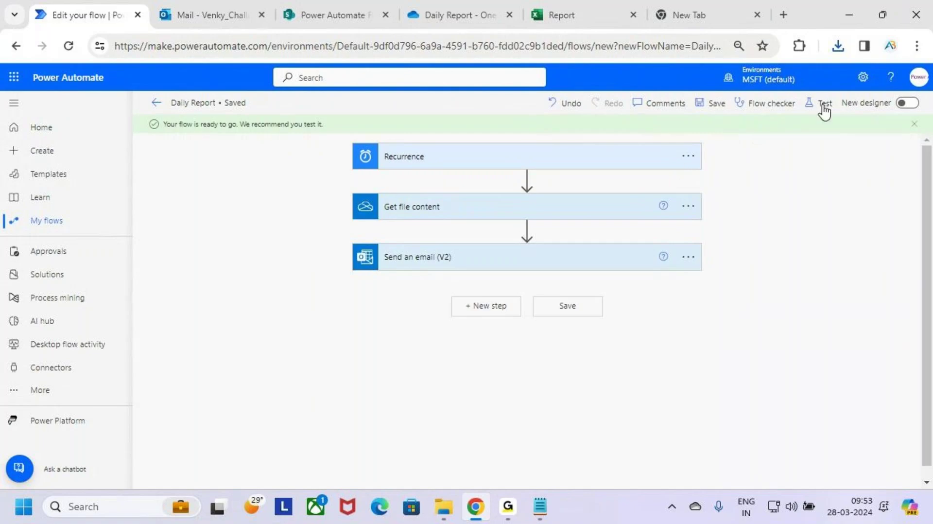
{"action": "key", "text": "ctrl+2"}
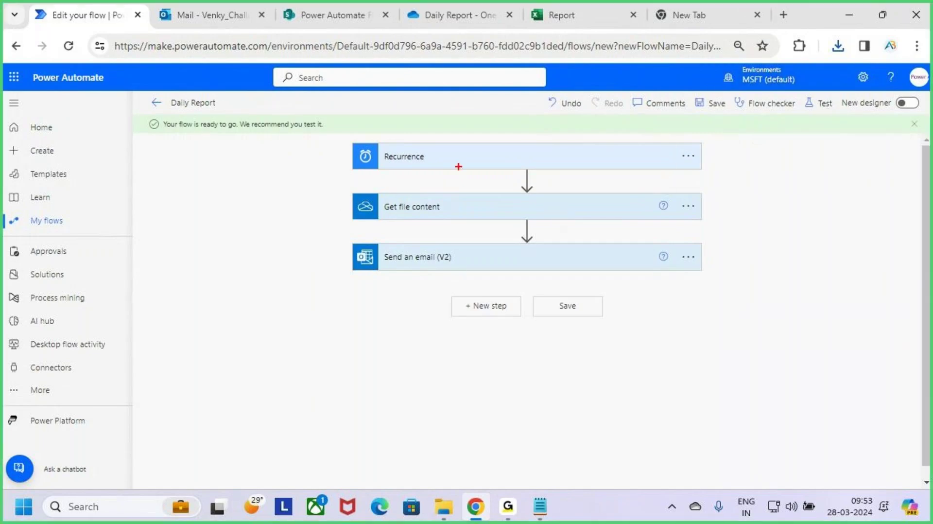
{"action": "left_click_drag", "start_coordinate": [314, 168], "coordinate": [353, 136]}
{"action": "mouse_move", "coordinate": [734, 223]}
{"action": "left_mouse_down"}
{"action": "mouse_move", "coordinate": [743, 245]}
{"action": "mouse_move", "coordinate": [716, 270]}
{"action": "left_mouse_up"}
{"action": "left_click_drag", "start_coordinate": [733, 225], "coordinate": [757, 222]}
{"action": "left_click", "coordinate": [765, 245]}
{"action": "mouse_move", "coordinate": [774, 265]}
{"action": "left_mouse_down"}
{"action": "mouse_move", "coordinate": [768, 238]}
{"action": "mouse_move", "coordinate": [832, 232]}
{"action": "mouse_move", "coordinate": [830, 280]}
{"action": "left_mouse_up"}
{"action": "mouse_move", "coordinate": [649, 319]}
{"action": "left_mouse_down"}
{"action": "mouse_move", "coordinate": [705, 328]}
{"action": "mouse_move", "coordinate": [708, 362]}
{"action": "left_mouse_up"}
{"action": "left_click_drag", "start_coordinate": [726, 350], "coordinate": [756, 347]}
{"action": "left_click_drag", "start_coordinate": [825, 301], "coordinate": [792, 373]}
{"action": "left_click_drag", "start_coordinate": [781, 360], "coordinate": [850, 336]}
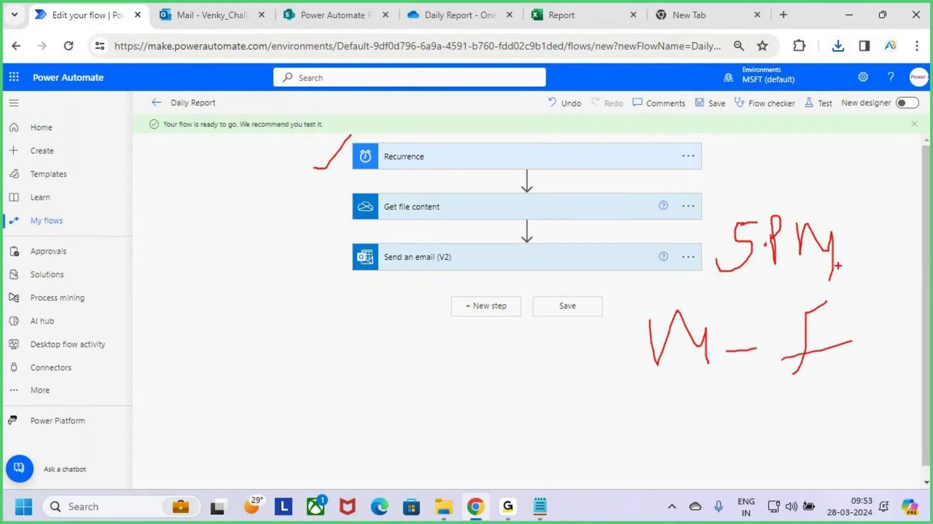
{"action": "key", "text": "Escape"}
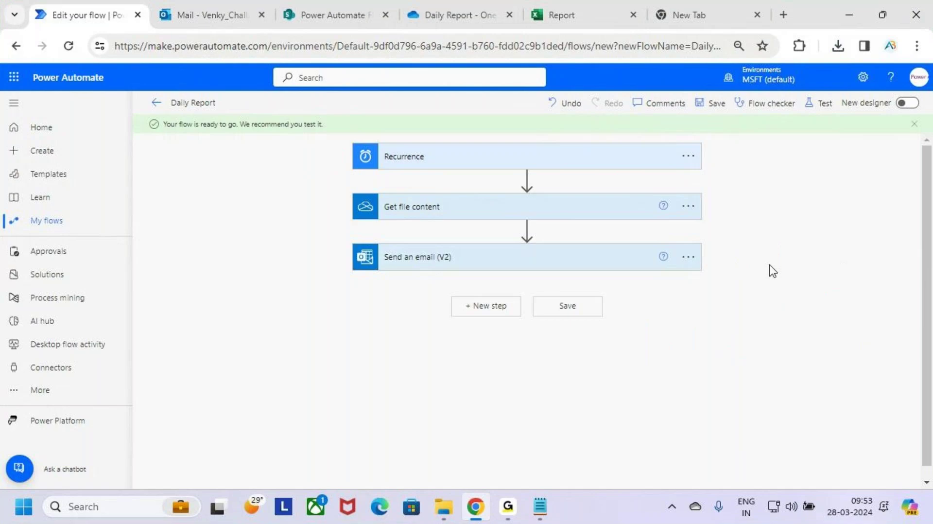
Step: Switch to the Notepad notes on scheduled flows and review the weather report, timesheet and employee performance e-mail scenarios
{"action": "left_click", "coordinate": [849, 6]}
{"action": "left_click", "coordinate": [137, 174]}
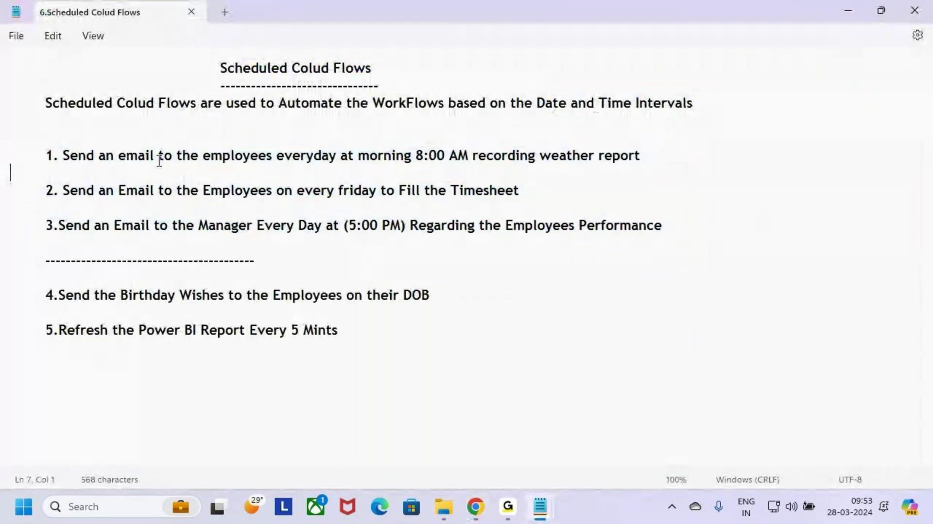
{"action": "left_click_drag", "start_coordinate": [159, 160], "coordinate": [417, 156]}
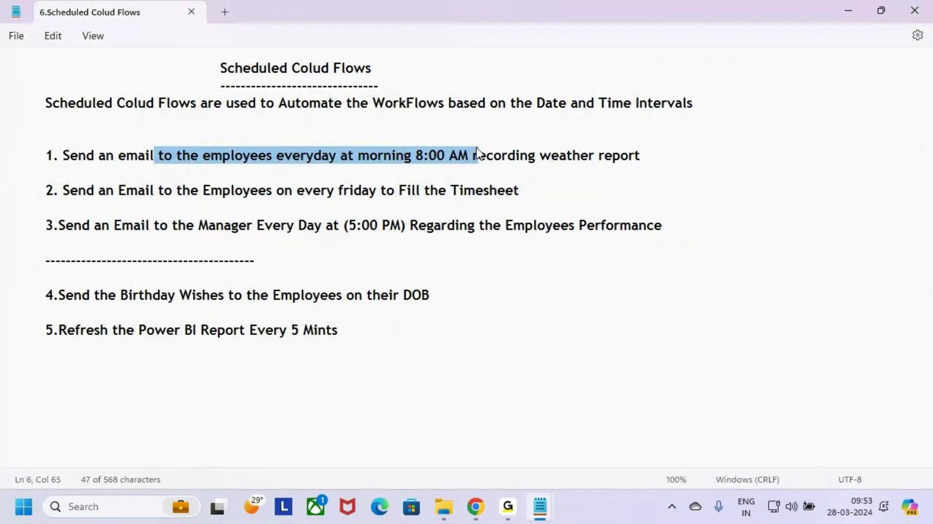
{"action": "left_click", "coordinate": [478, 155]}
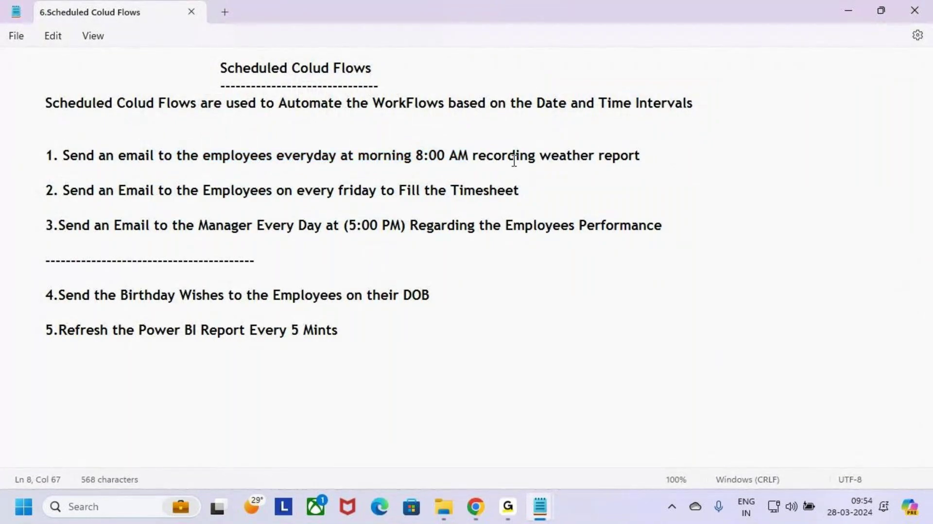
{"action": "left_click_drag", "start_coordinate": [550, 156], "coordinate": [593, 157]}
{"action": "left_click_drag", "start_coordinate": [210, 190], "coordinate": [523, 192]}
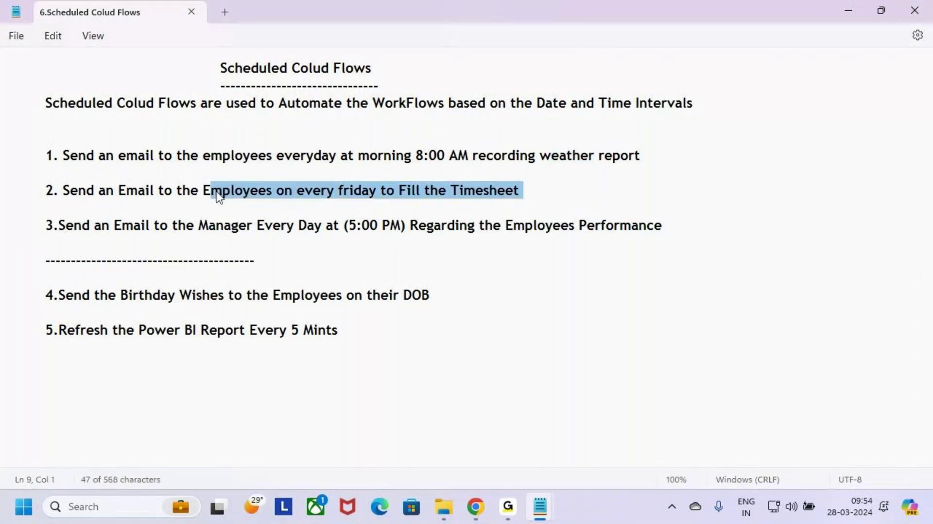
{"action": "left_click_drag", "start_coordinate": [292, 190], "coordinate": [585, 189]}
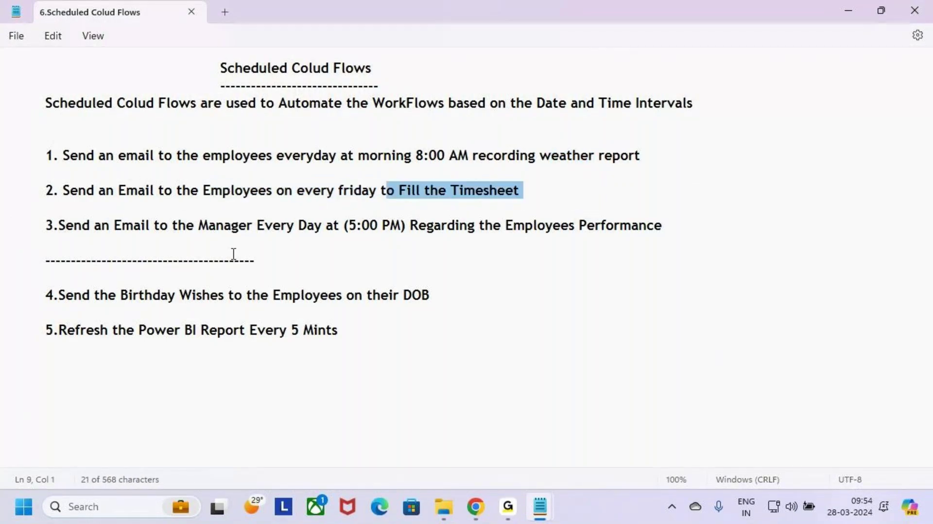
{"action": "left_click_drag", "start_coordinate": [101, 228], "coordinate": [342, 233]}
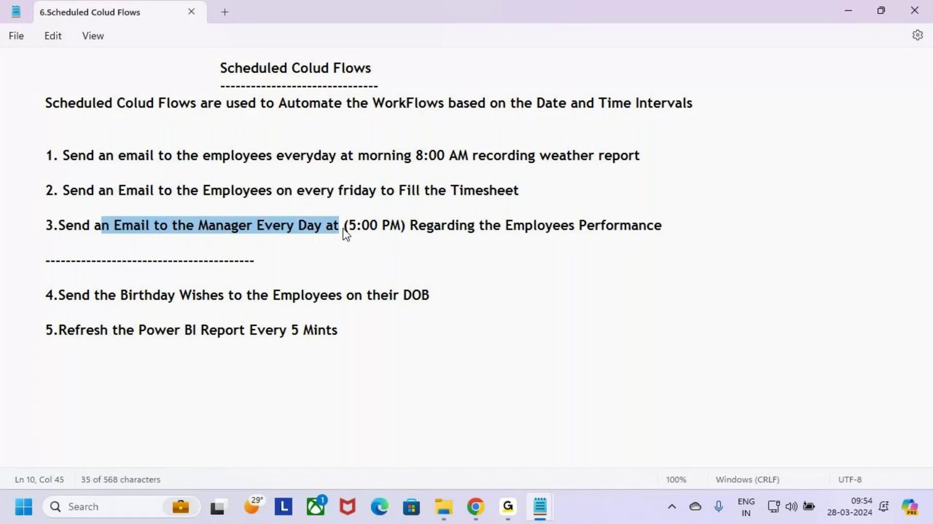
{"action": "left_click", "coordinate": [367, 226]}
{"action": "left_click_drag", "start_coordinate": [493, 226], "coordinate": [742, 238]}
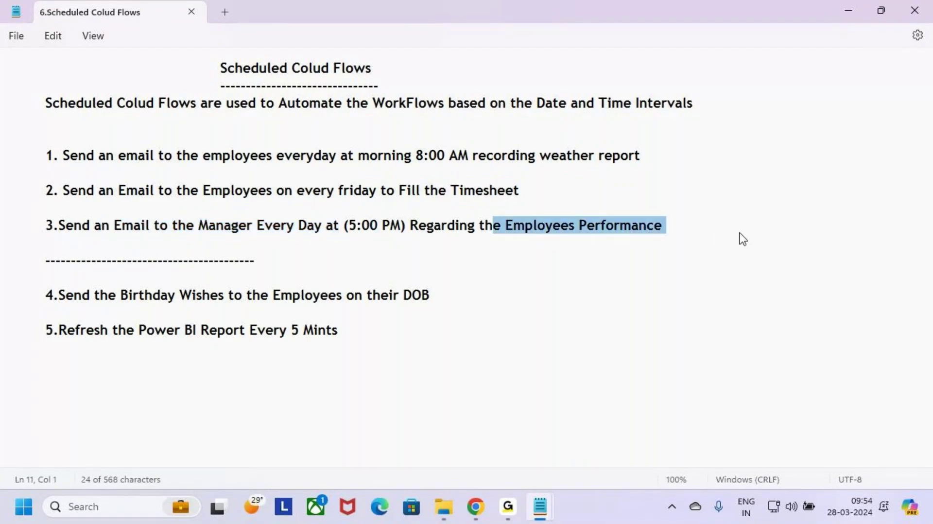
{"action": "left_click", "coordinate": [742, 238]}
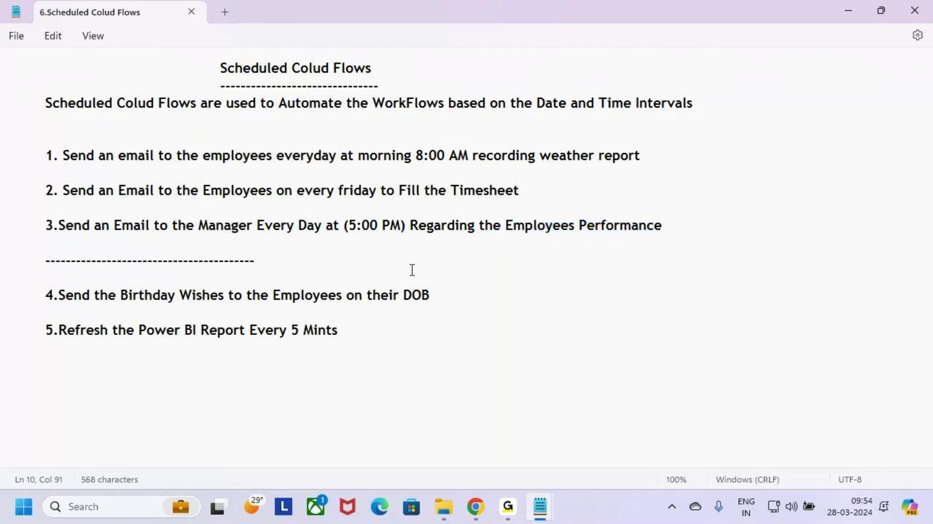
Step: Review the last two scenarios in the notes, covering birthday wishes and the Power BI report refresh
{"action": "left_click_drag", "start_coordinate": [35, 292], "coordinate": [3, 284]}
{"action": "left_click", "coordinate": [78, 285]}
{"action": "double_click", "coordinate": [144, 296]}
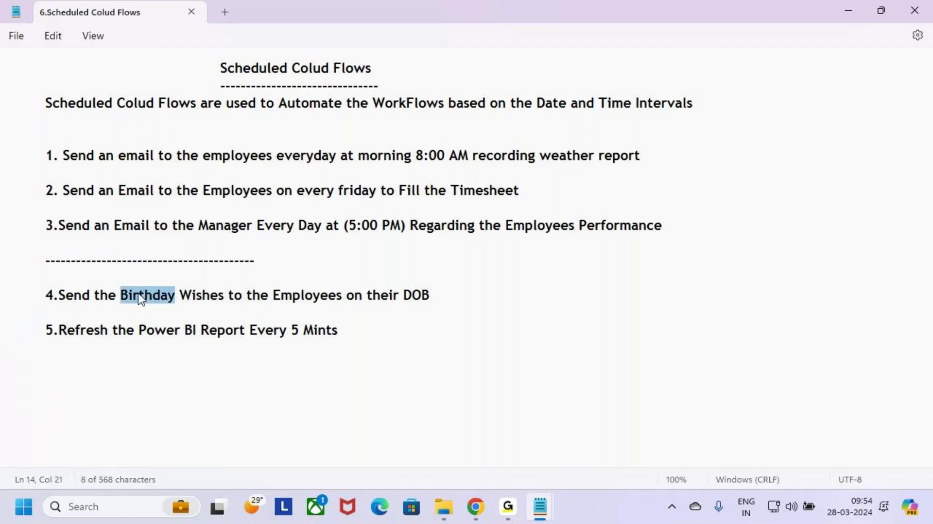
{"action": "left_click_drag", "start_coordinate": [131, 331], "coordinate": [383, 327]}
{"action": "left_click", "coordinate": [426, 318]}
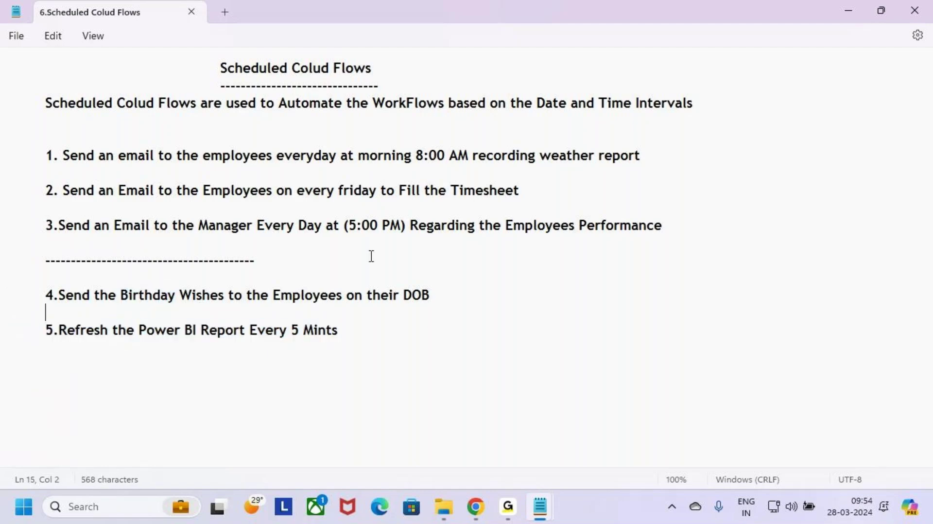
Step: Switch to the other Notepad window containing the unsaved "Scheduled Cloud Flows" notes
{"action": "mouse_move", "coordinate": [532, 520]}
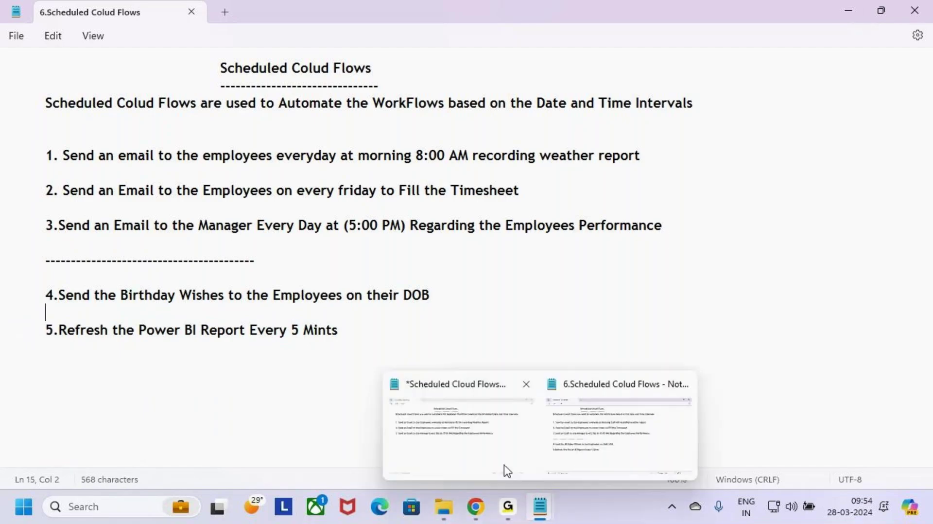
{"action": "left_click", "coordinate": [488, 449]}
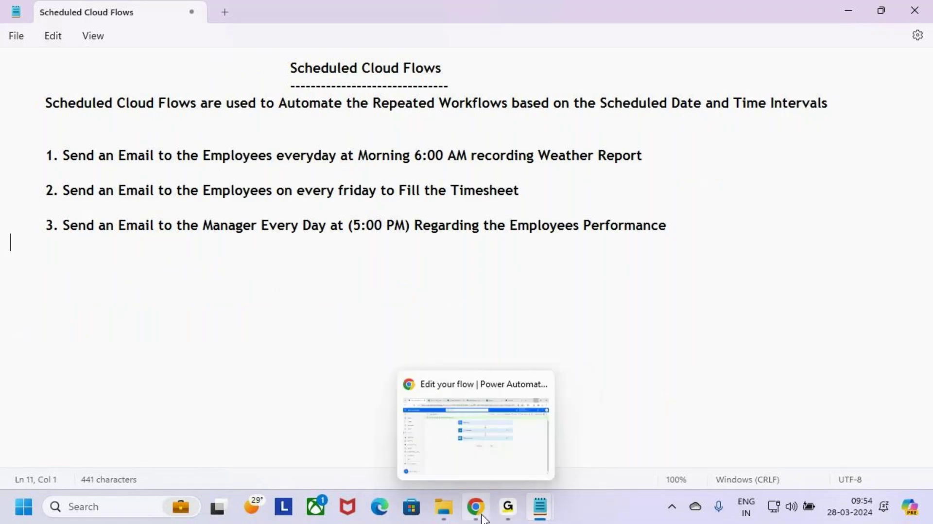
{"action": "mouse_move", "coordinate": [502, 511]}
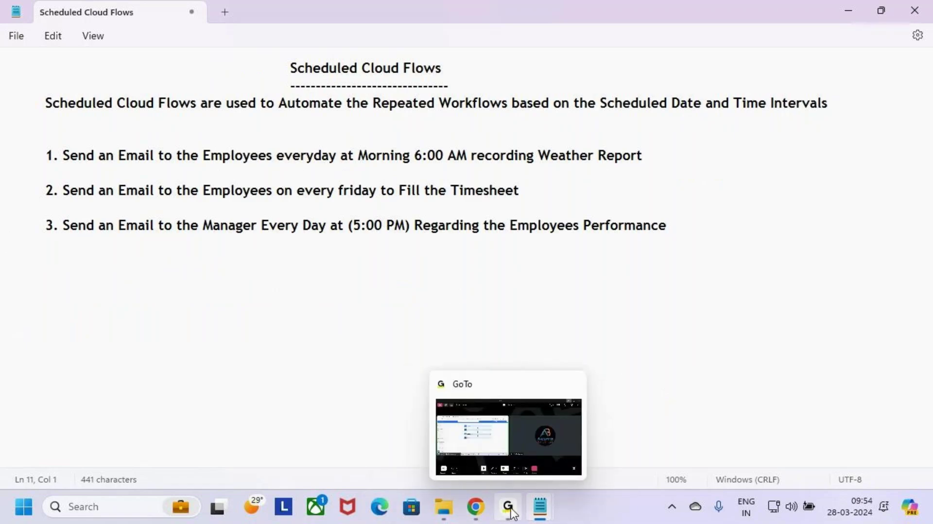